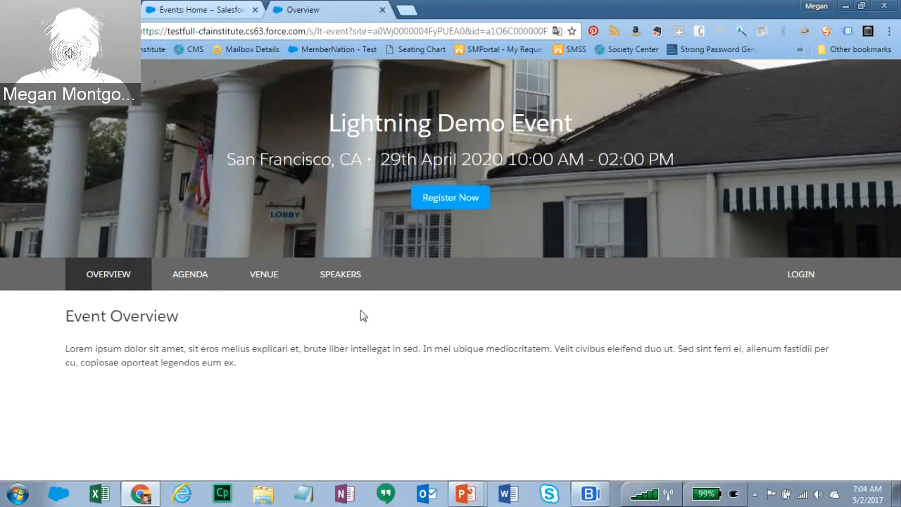
- Browse the event's Agenda, Venue, Speakers and Overview pages, ending on the Venue page for A Sabella
{"action": "left_click", "coordinate": [188, 277]}
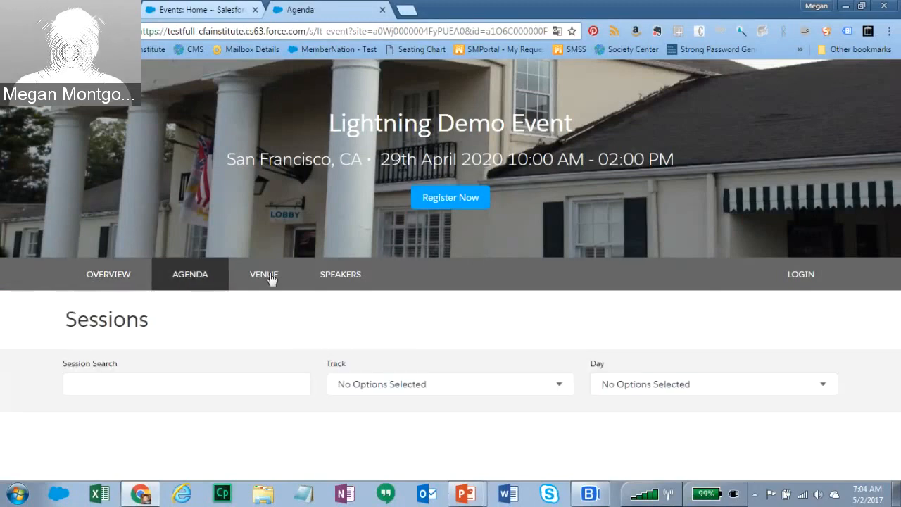
{"action": "left_click", "coordinate": [271, 280]}
{"action": "left_click", "coordinate": [336, 277]}
{"action": "left_click", "coordinate": [116, 277]}
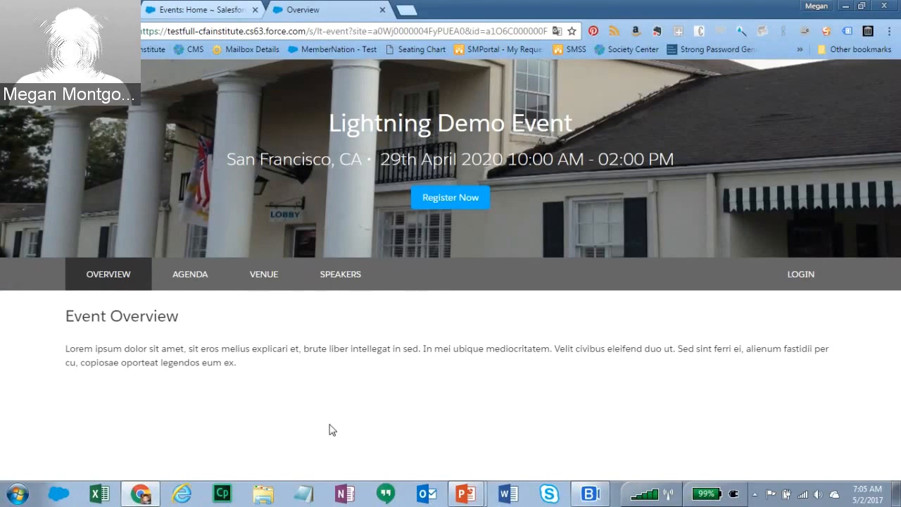
{"action": "left_click", "coordinate": [196, 278]}
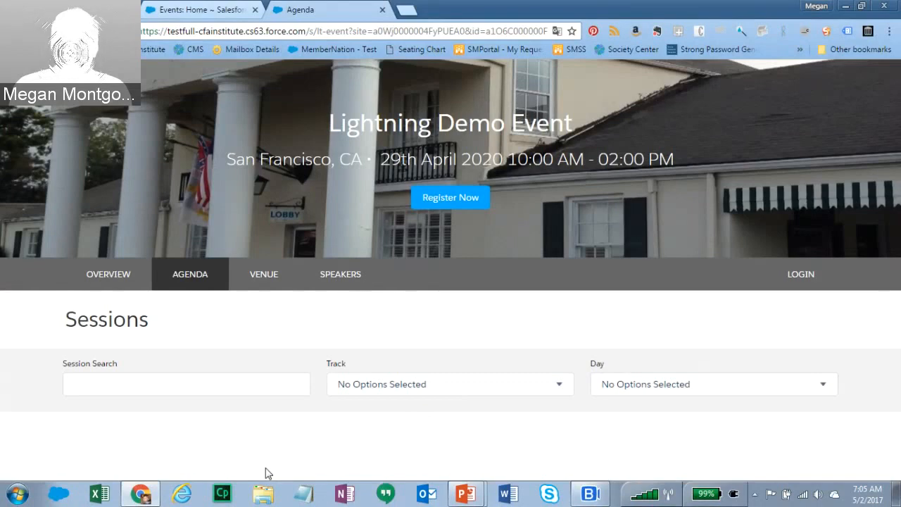
{"action": "left_click", "coordinate": [266, 282]}
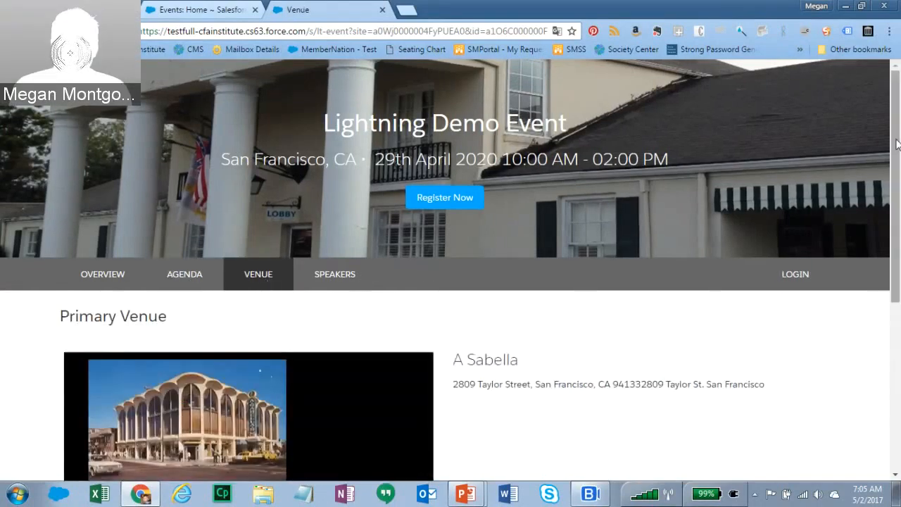
- Pan the venue map to the Fisherman's Wharf marker
{"action": "scroll", "coordinate": [898, 220], "scroll_direction": "down", "scroll_amount": 3}
{"action": "left_click_drag", "start_coordinate": [898, 220], "coordinate": [899, 340]}
{"action": "mouse_move", "coordinate": [608, 336]}
{"action": "left_mouse_down"}
{"action": "mouse_move", "coordinate": [679, 366]}
{"action": "mouse_move", "coordinate": [698, 391]}
{"action": "left_mouse_up"}
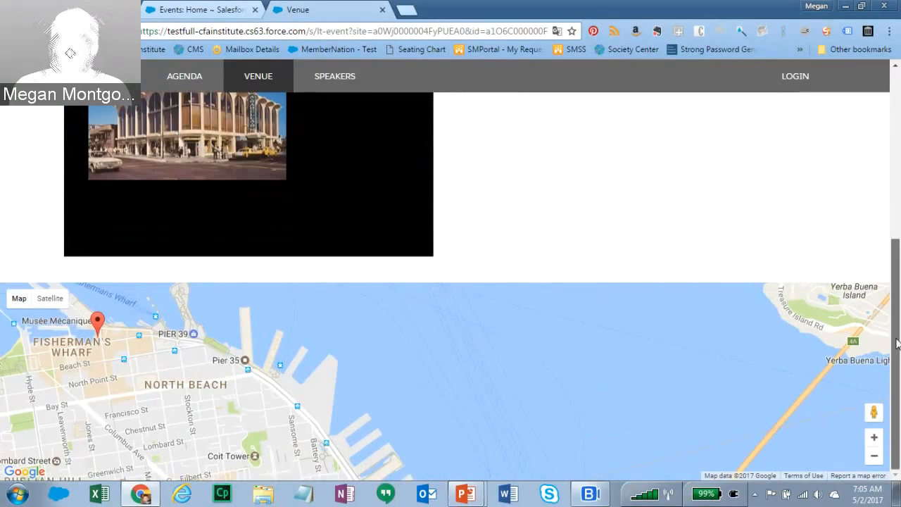
{"action": "scroll", "coordinate": [897, 343], "scroll_direction": "up", "scroll_amount": 3}
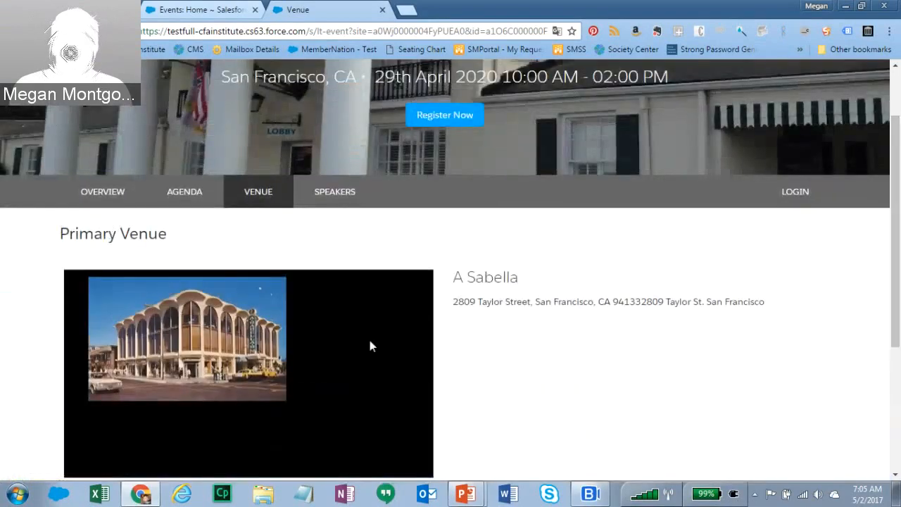
- On the Speakers page, read both speakers' full bios, then close the bio window
{"action": "left_click", "coordinate": [332, 200]}
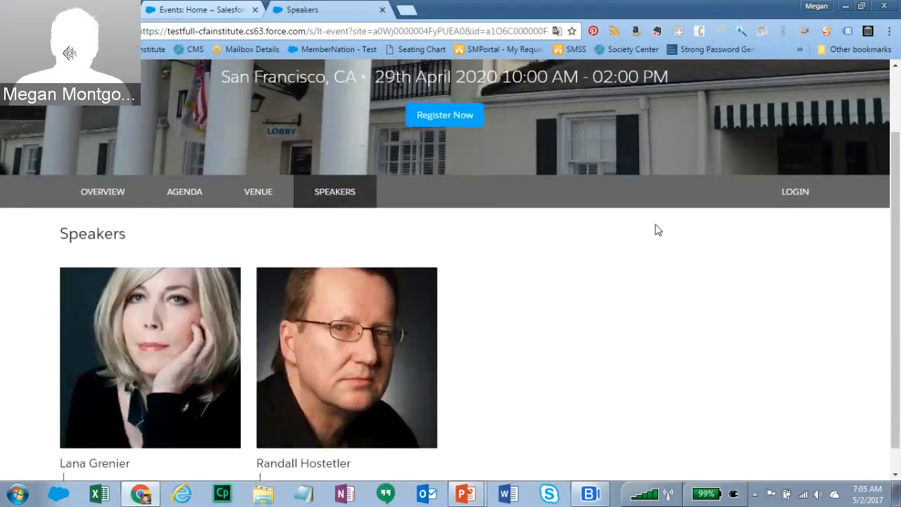
{"action": "scroll", "coordinate": [893, 338], "scroll_direction": "down", "scroll_amount": 1}
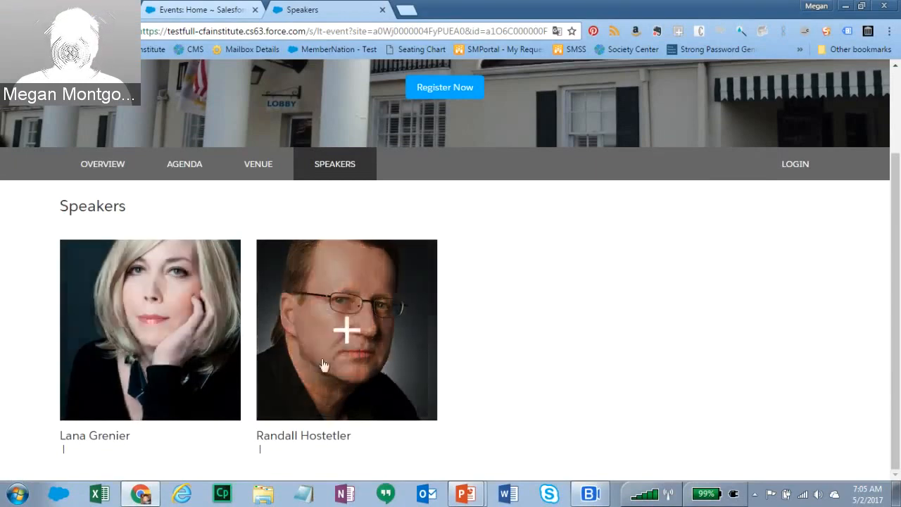
{"action": "left_click", "coordinate": [152, 330]}
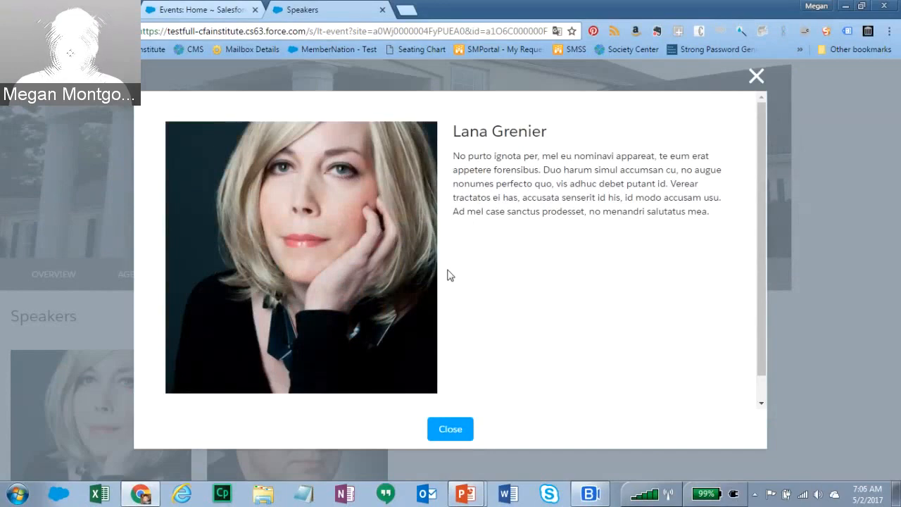
{"action": "left_click", "coordinate": [152, 271]}
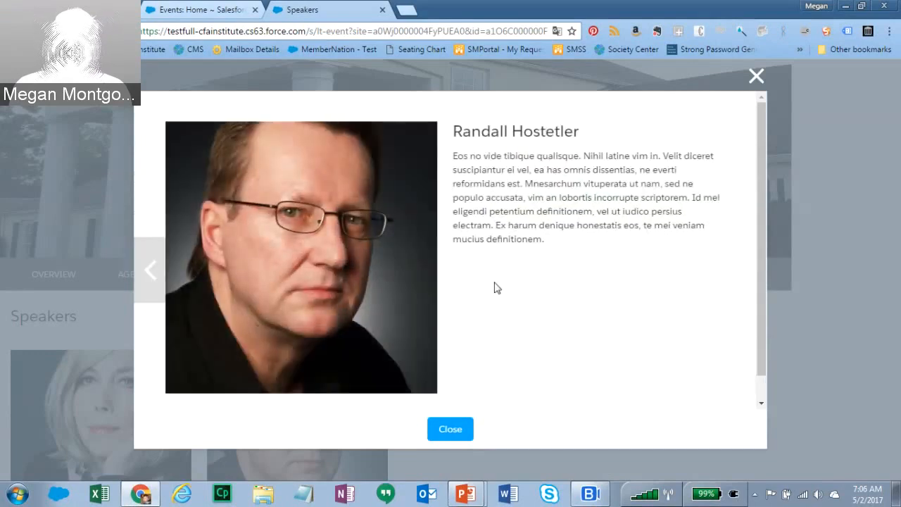
{"action": "left_click", "coordinate": [757, 77]}
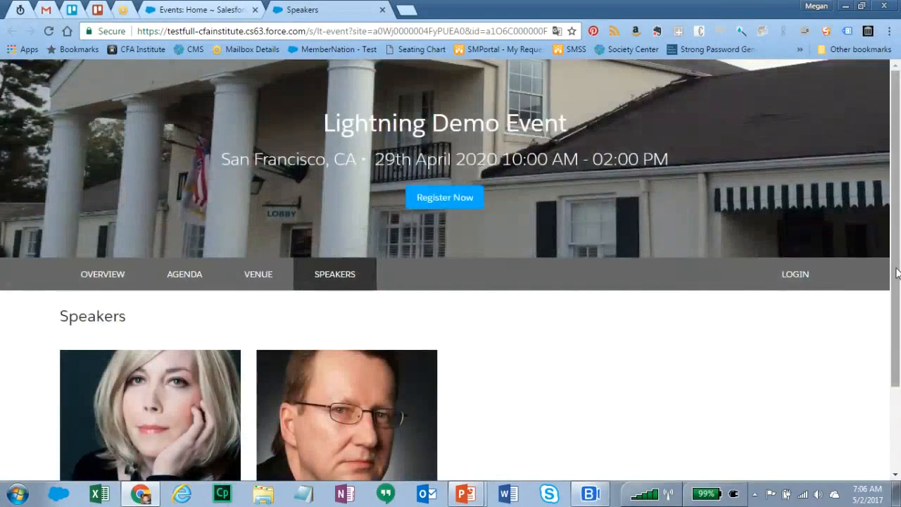
{"action": "scroll", "coordinate": [898, 307], "scroll_direction": "down", "scroll_amount": 1}
{"action": "scroll", "coordinate": [356, 310], "scroll_direction": "up", "scroll_amount": 1}
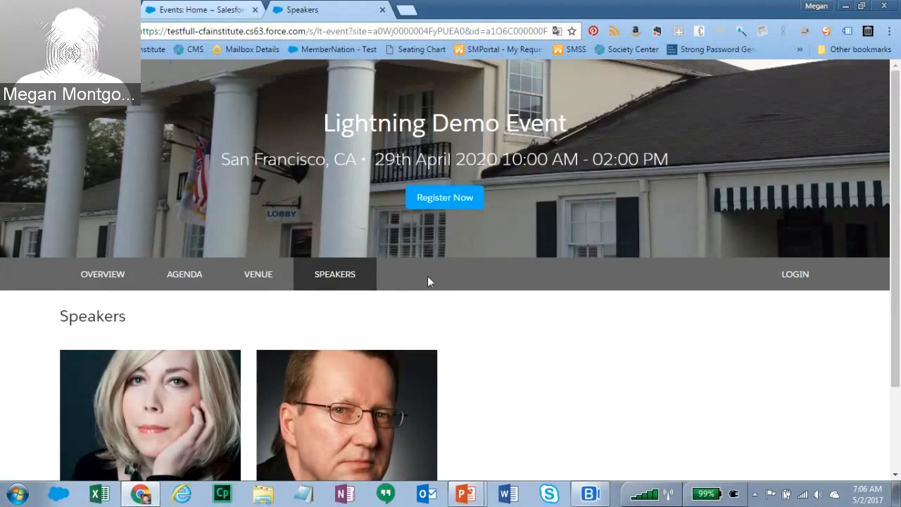
- Register as a guest with the guest's first name, last name and e-mail address, then submit
{"action": "left_click", "coordinate": [441, 199]}
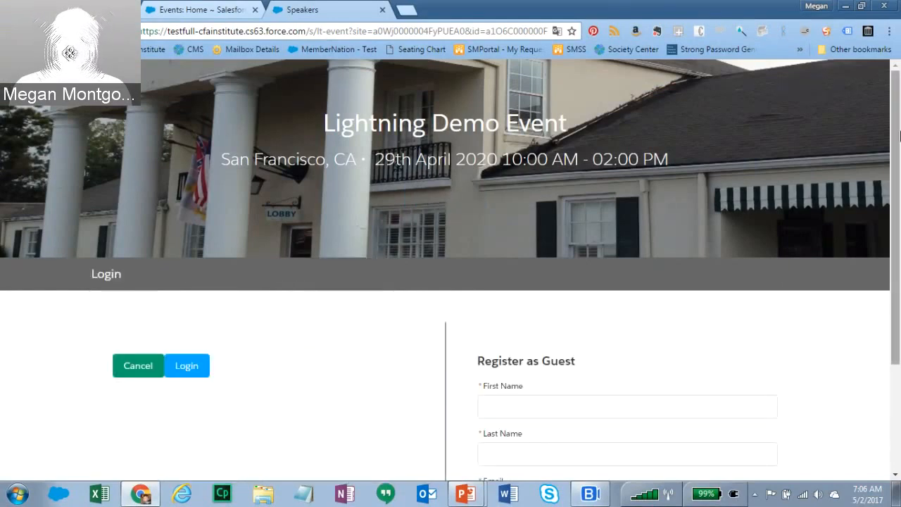
{"action": "left_click_drag", "start_coordinate": [899, 134], "coordinate": [898, 221]}
{"action": "left_click", "coordinate": [634, 288]}
{"action": "key", "text": "Tab"}
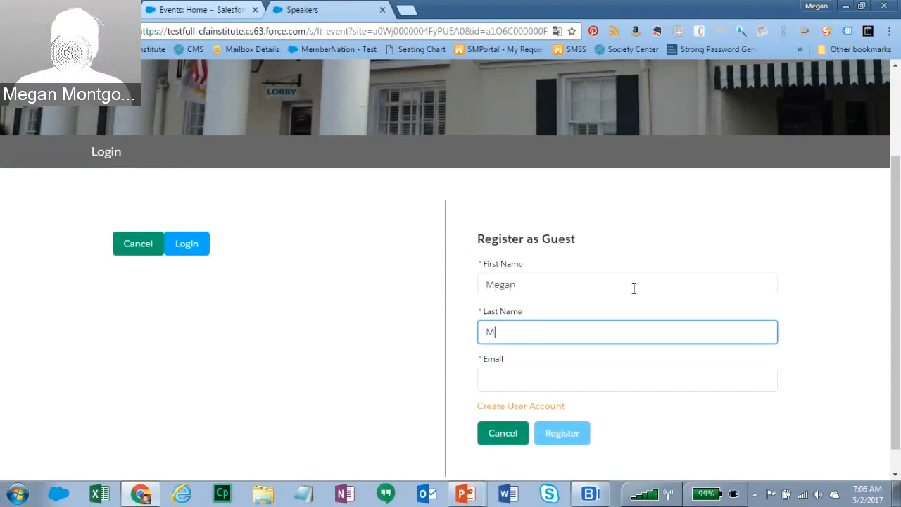
{"action": "key", "text": "Tab"}
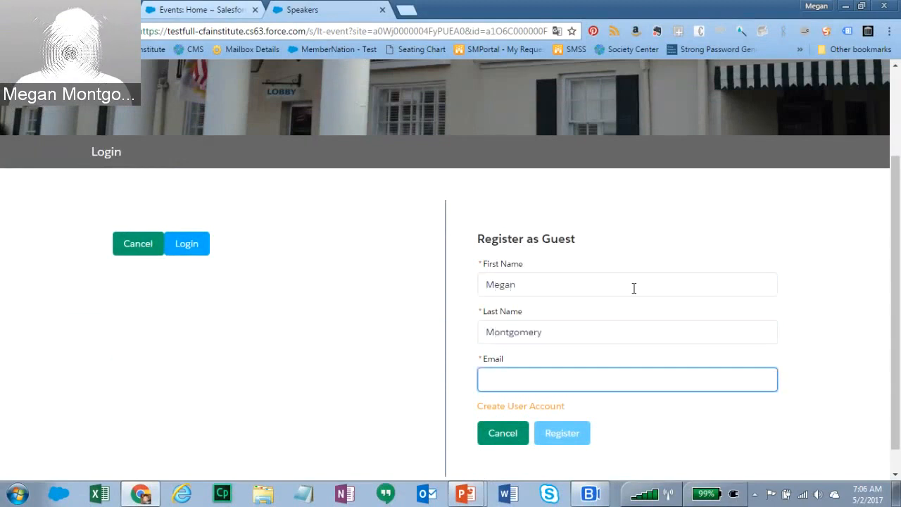
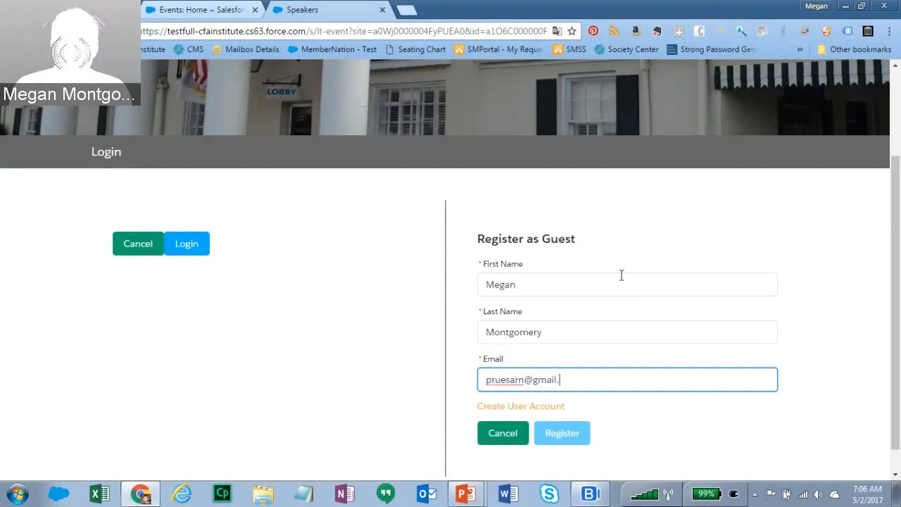
{"action": "key", "text": "Tab"}
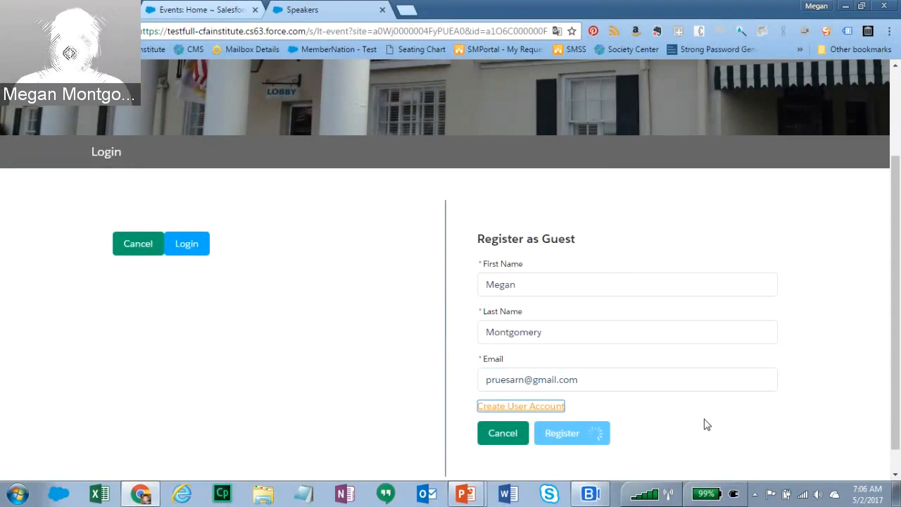
{"action": "left_click", "coordinate": [571, 434]}
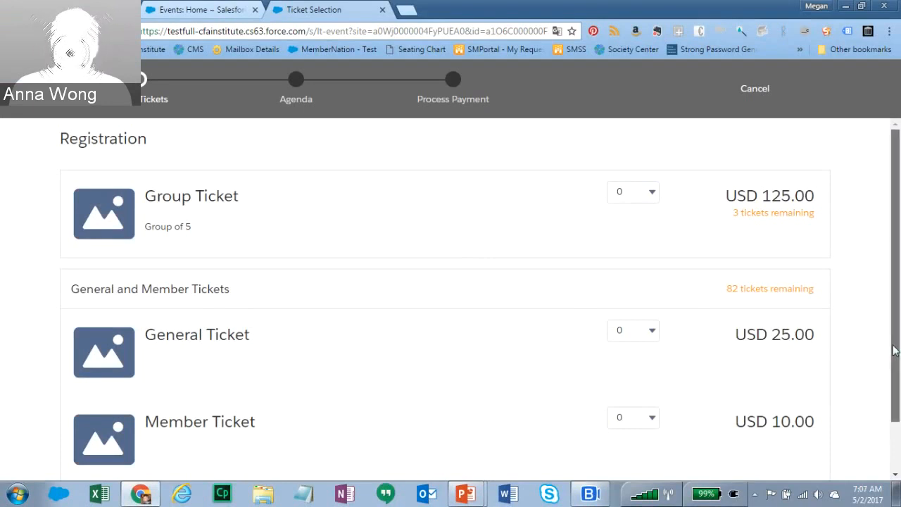
- Review the Ticket Selection page, then advance the slideshow to 'Create New Event: Options'
{"action": "mouse_move", "coordinate": [894, 350]}
{"action": "left_mouse_down"}
{"action": "mouse_move", "coordinate": [895, 426]}
{"action": "mouse_move", "coordinate": [899, 352]}
{"action": "left_mouse_up"}
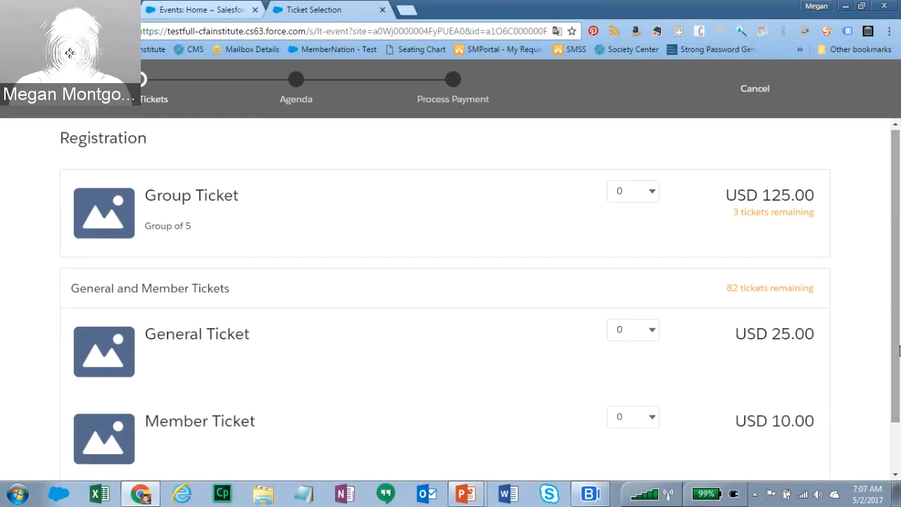
{"action": "left_click_drag", "start_coordinate": [898, 362], "coordinate": [898, 327]}
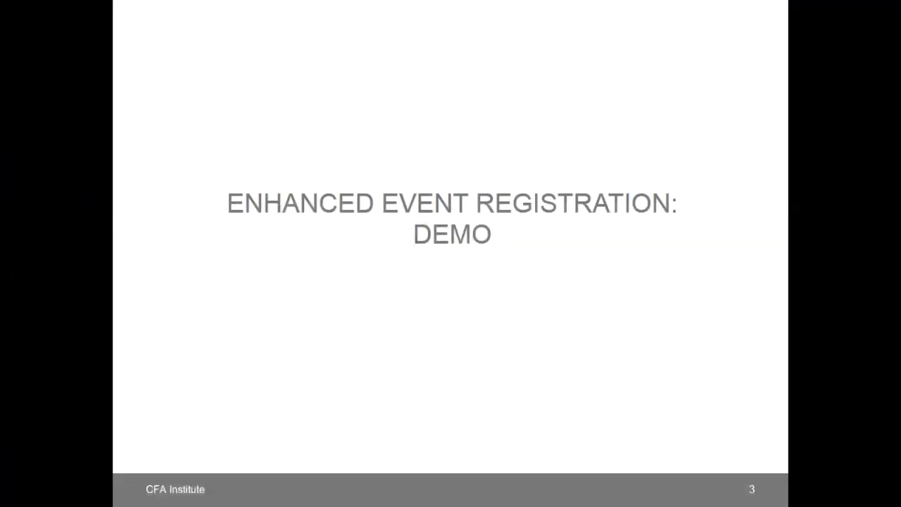
{"action": "key", "text": "Right"}
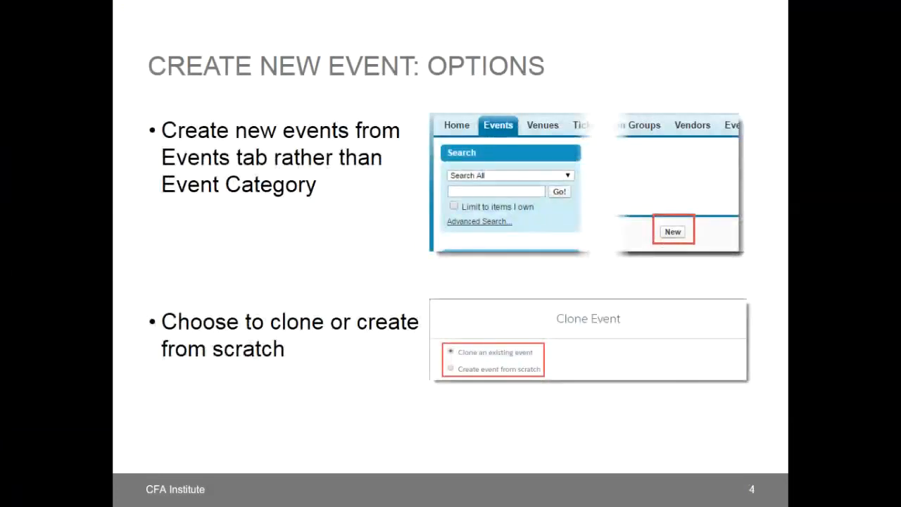
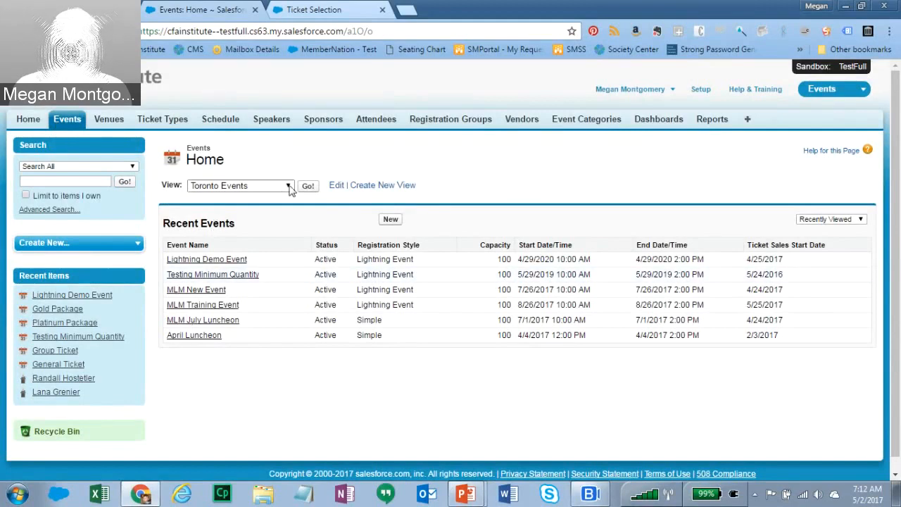
- Start a new event from Events Home to bring up the Clone Event dialog
{"action": "left_click", "coordinate": [392, 221]}
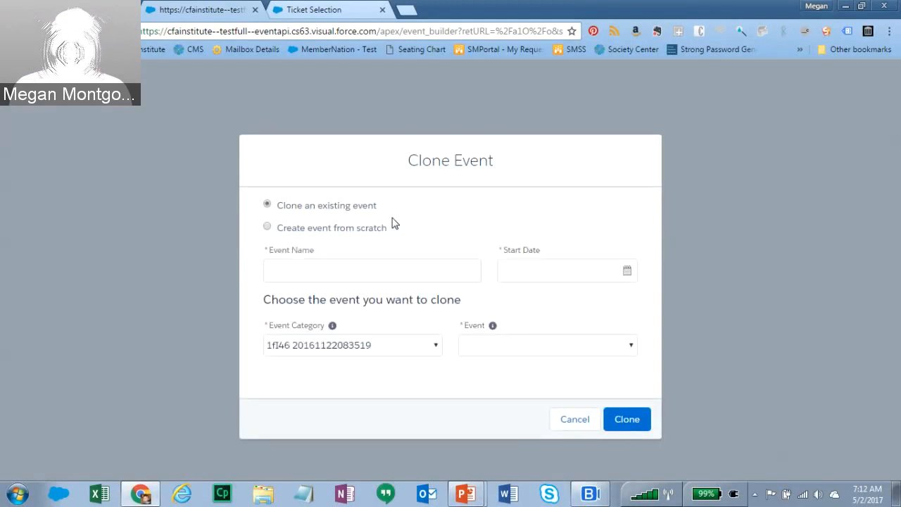
- Create the event from scratch and name it 'Training Event - 2 May 2017'
{"action": "left_click", "coordinate": [268, 227]}
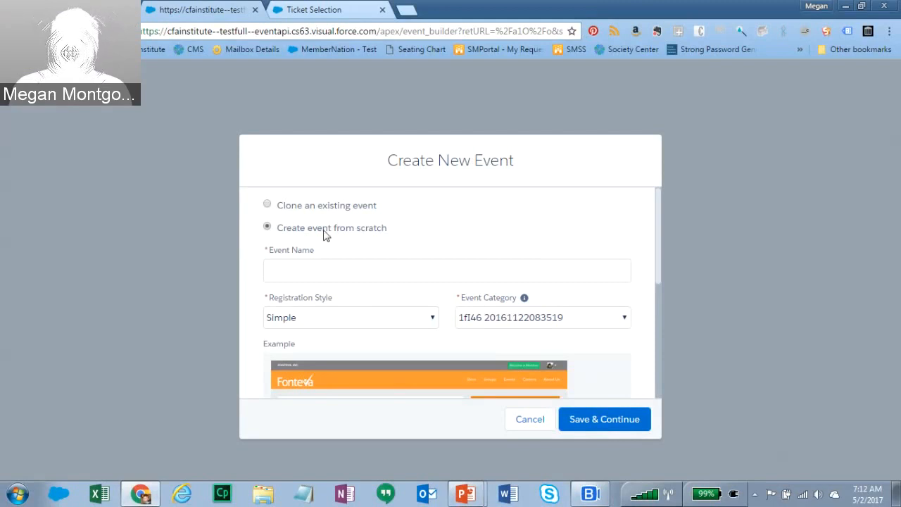
{"action": "left_click_drag", "start_coordinate": [658, 252], "coordinate": [660, 273]}
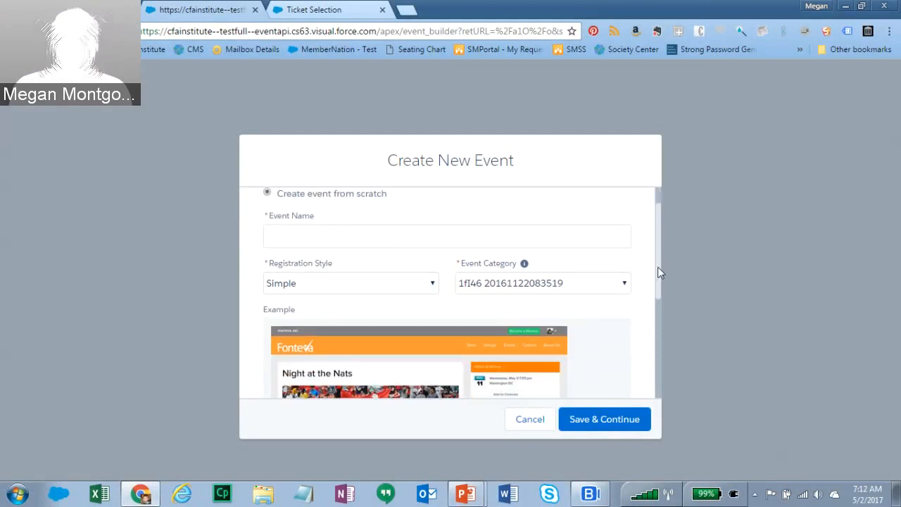
{"action": "left_click", "coordinate": [460, 232]}
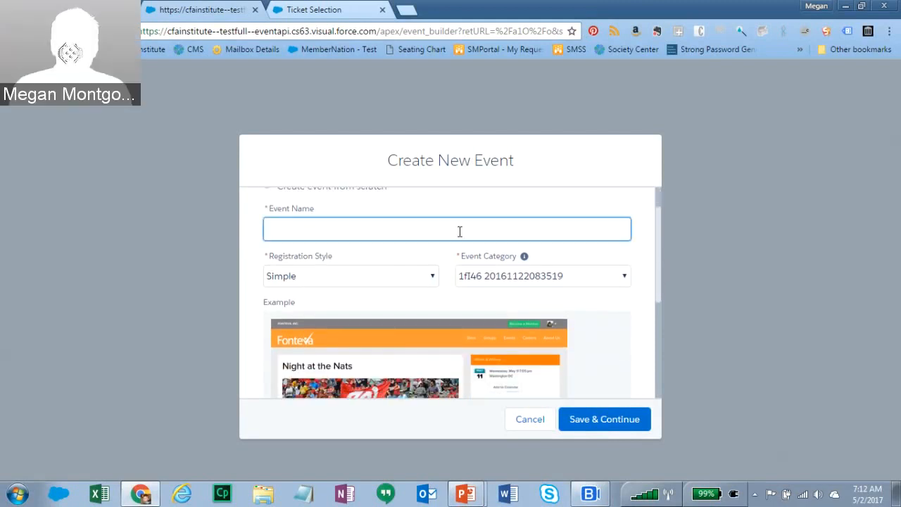
{"action": "type", "text": "Training Event - "}
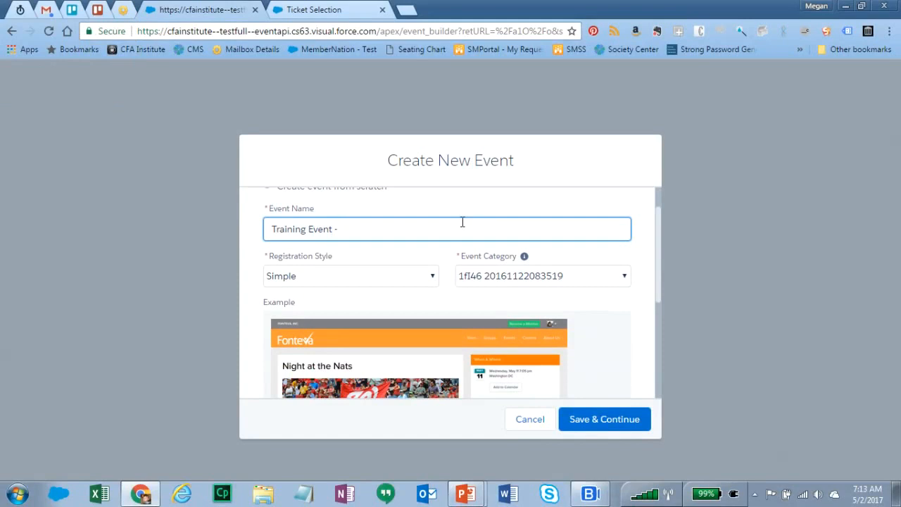
{"action": "type", "text": "2 May 2017"}
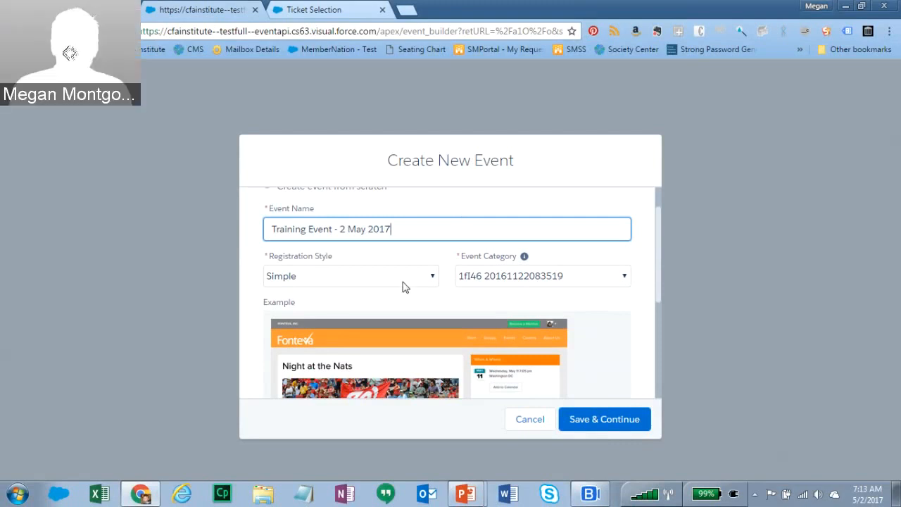
{"action": "left_click", "coordinate": [433, 278]}
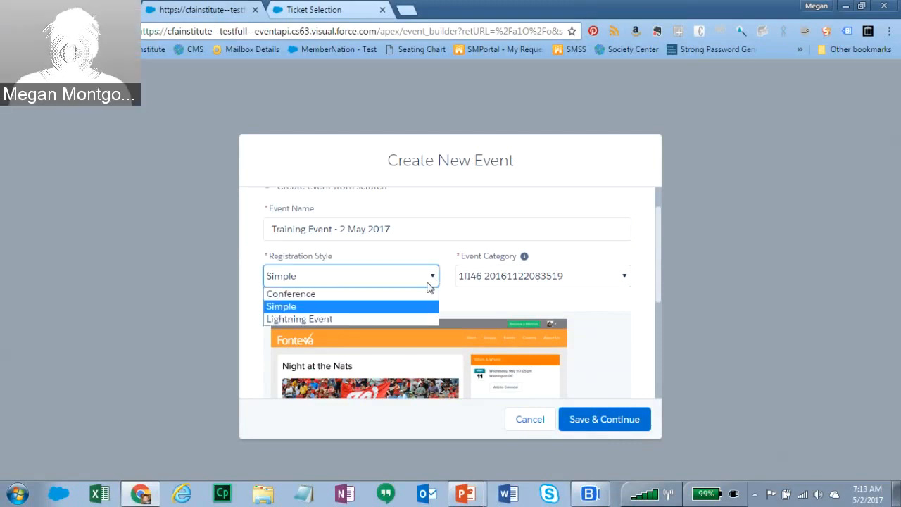
- Choose Lightning Event registration style and the MLM Luncheons category, then save the event
{"action": "left_click", "coordinate": [301, 320]}
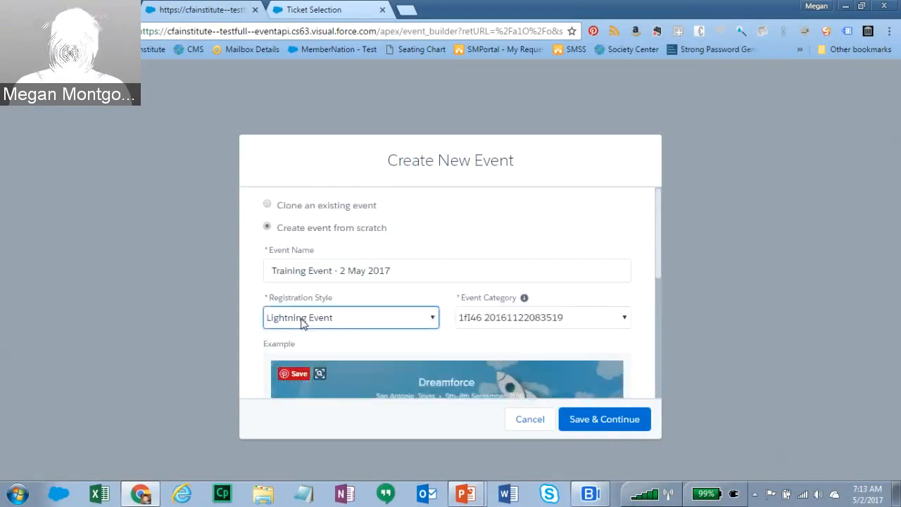
{"action": "left_click_drag", "start_coordinate": [659, 268], "coordinate": [659, 299]}
{"action": "left_click", "coordinate": [624, 246]}
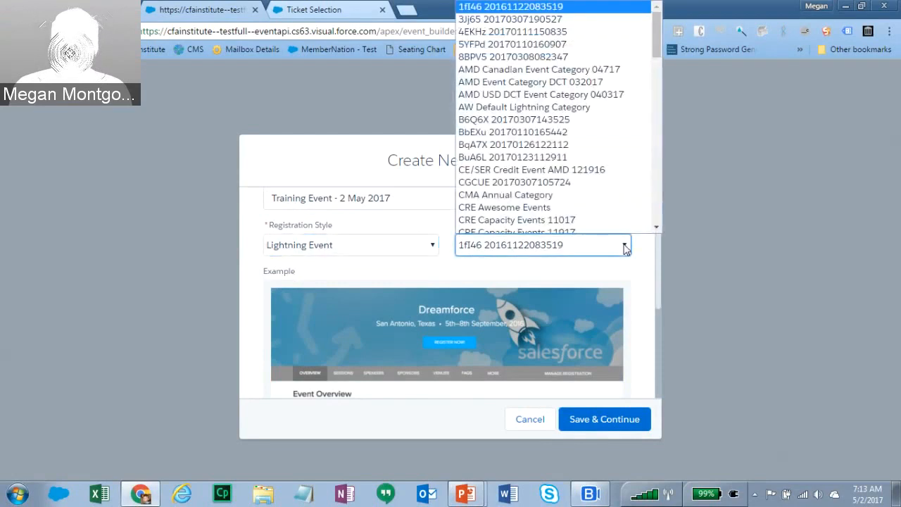
{"action": "type", "text": "mlm"}
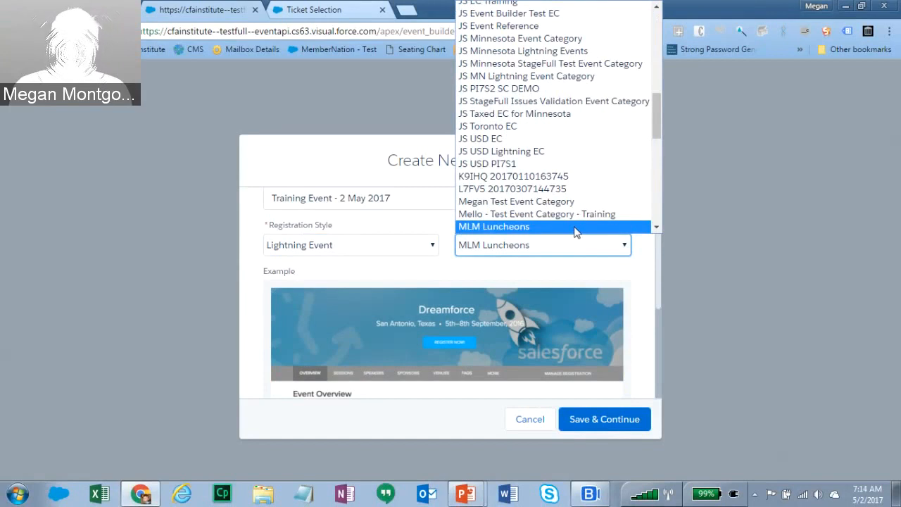
{"action": "left_click", "coordinate": [575, 226]}
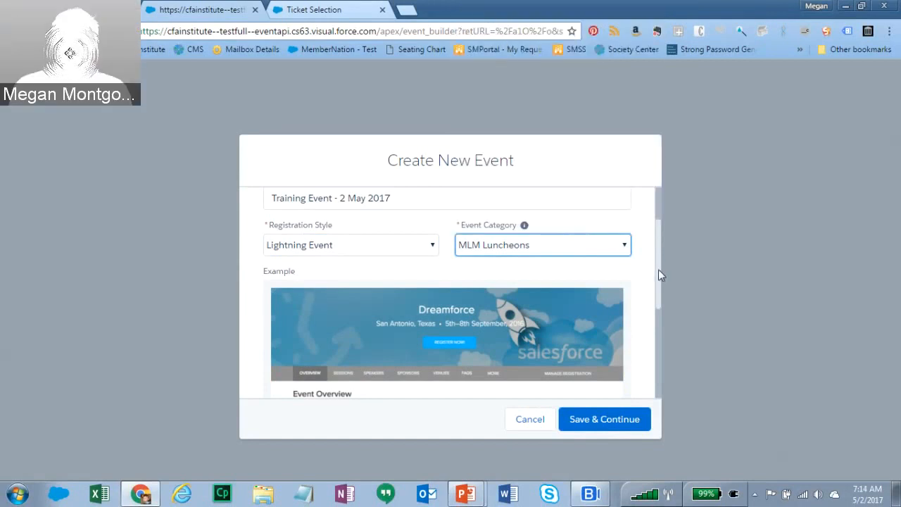
{"action": "scroll", "coordinate": [659, 268], "scroll_direction": "up", "scroll_amount": 1}
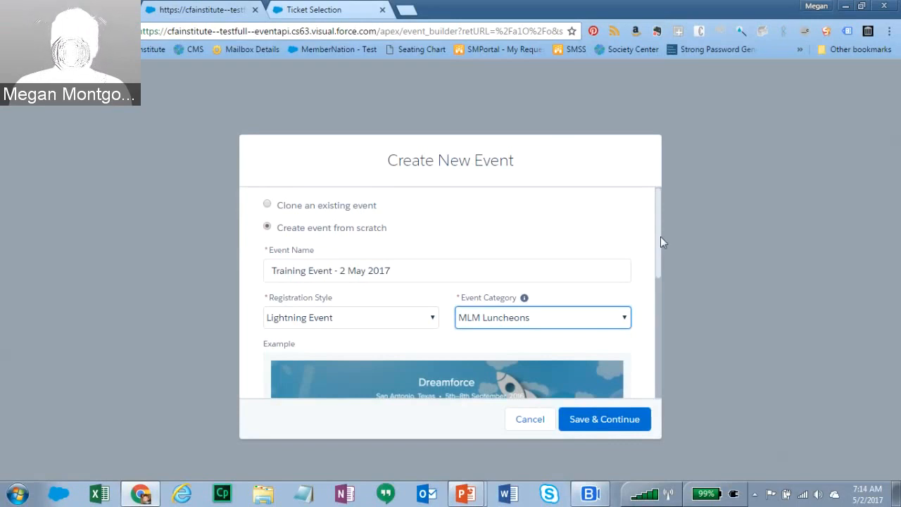
{"action": "mouse_move", "coordinate": [658, 234]}
{"action": "left_mouse_down"}
{"action": "mouse_move", "coordinate": [664, 318]}
{"action": "mouse_move", "coordinate": [666, 285]}
{"action": "mouse_move", "coordinate": [655, 369]}
{"action": "mouse_move", "coordinate": [656, 343]}
{"action": "mouse_move", "coordinate": [739, 199]}
{"action": "left_mouse_up"}
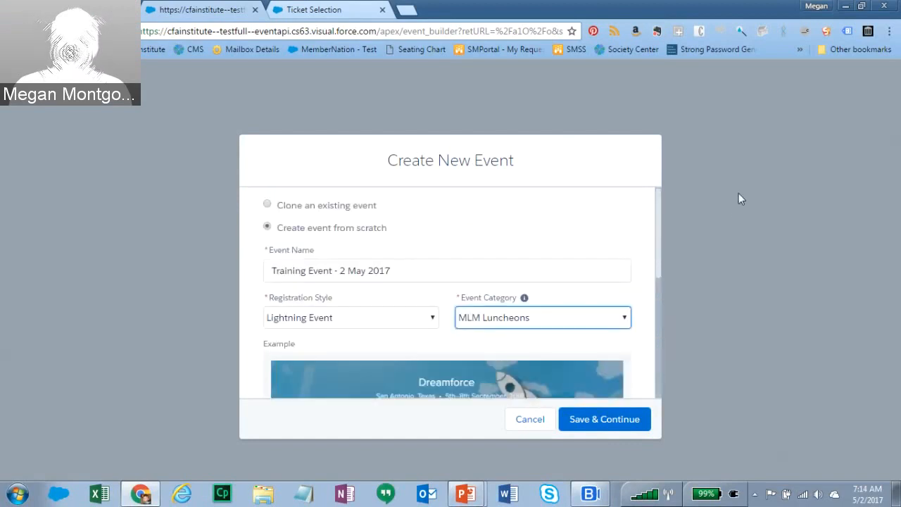
{"action": "left_click", "coordinate": [587, 420]}
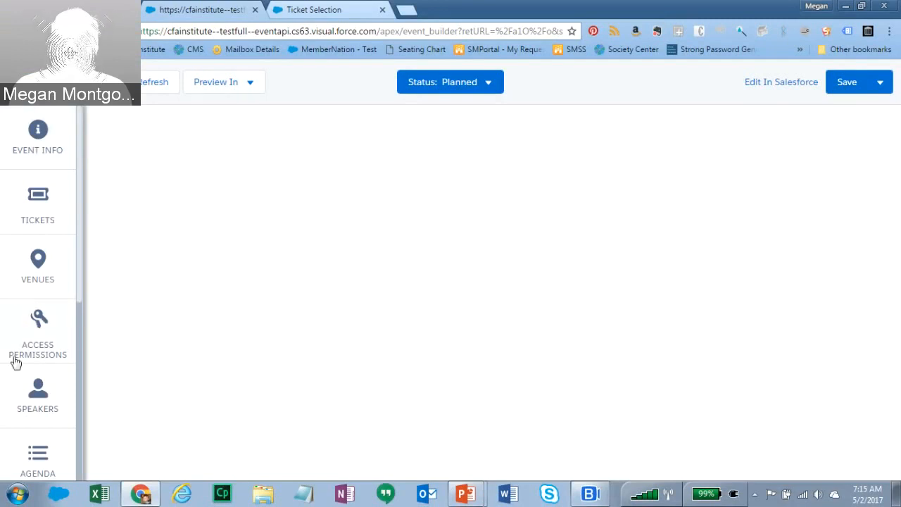
- Open the Event Info panel of the newly created event
{"action": "left_click_drag", "start_coordinate": [80, 278], "coordinate": [82, 220]}
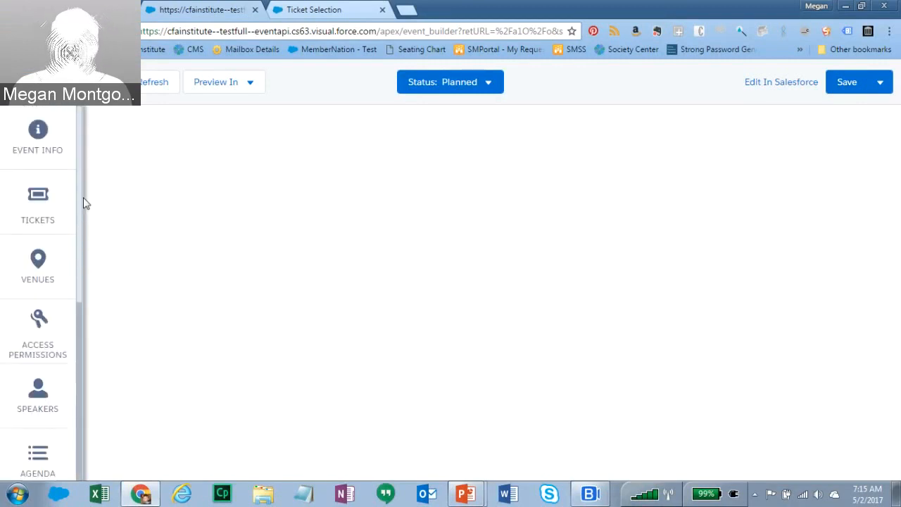
{"action": "left_click", "coordinate": [36, 139]}
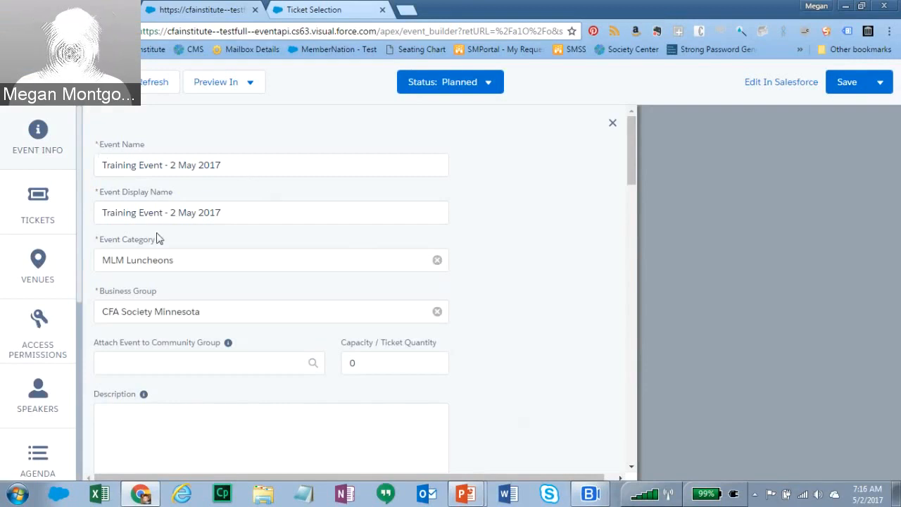
- Replace the event display name with 'August Luncheon - Speaker Series'
{"action": "left_click", "coordinate": [228, 214]}
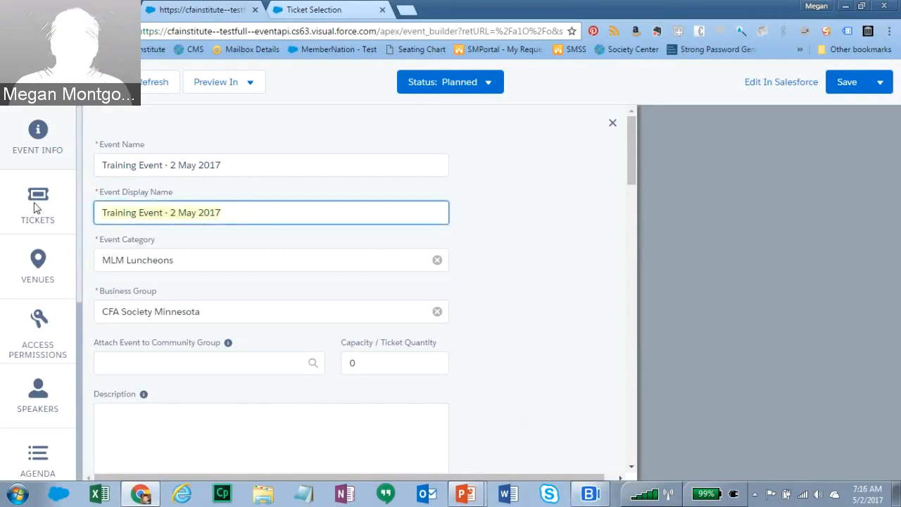
{"action": "type", "text": "August "}
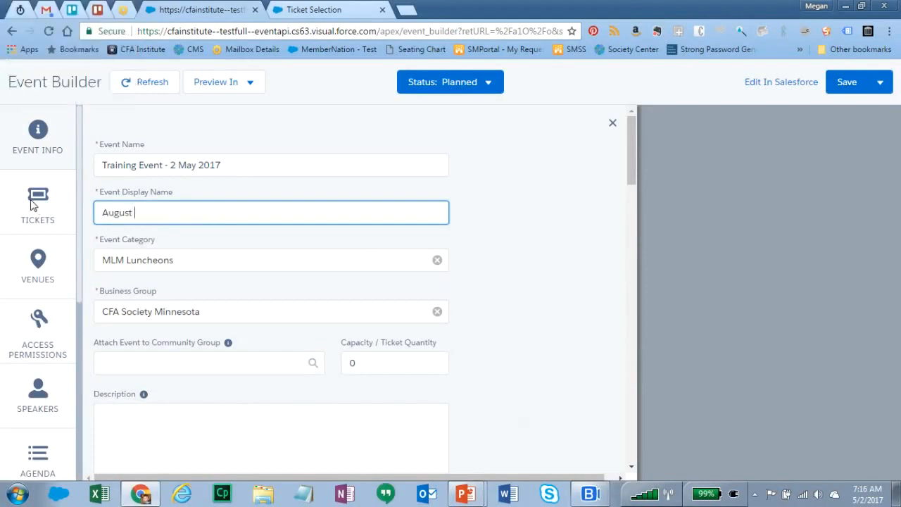
{"action": "type", "text": "Luncheon - Speaker Series"}
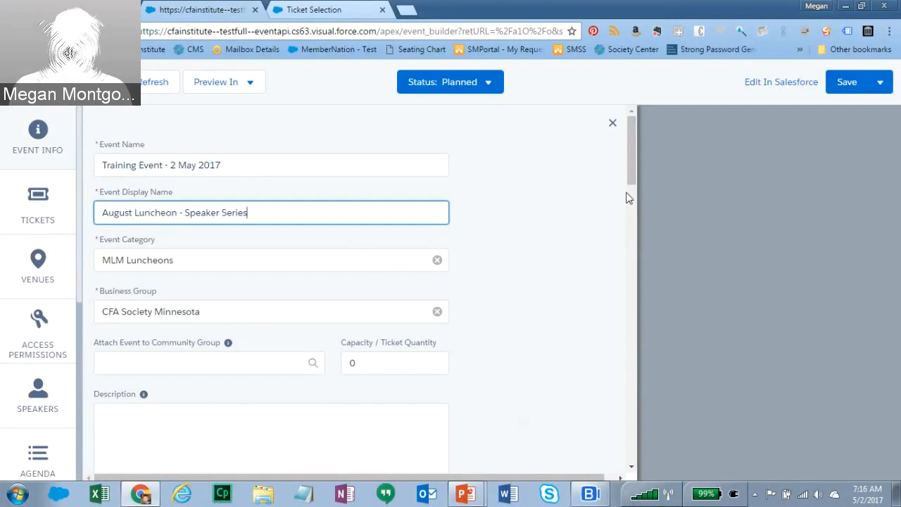
{"action": "left_click_drag", "start_coordinate": [628, 173], "coordinate": [636, 205]}
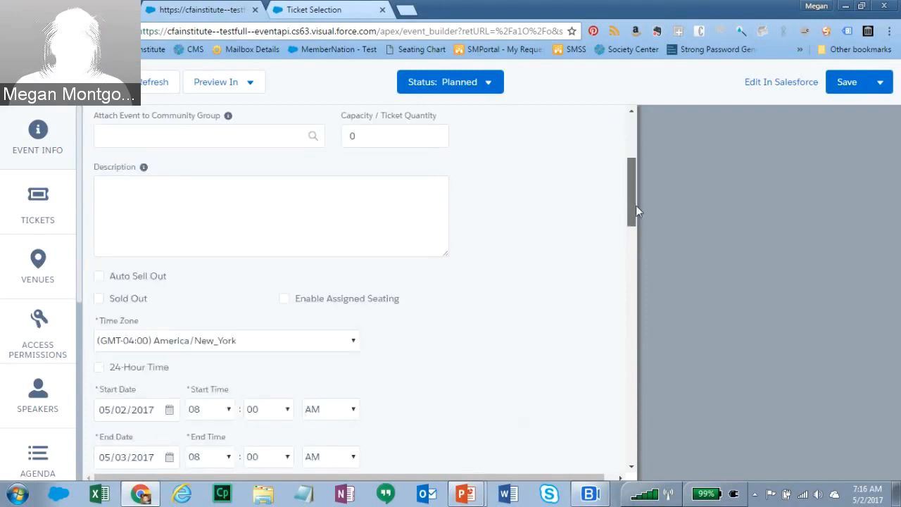
{"action": "left_click", "coordinate": [362, 137]}
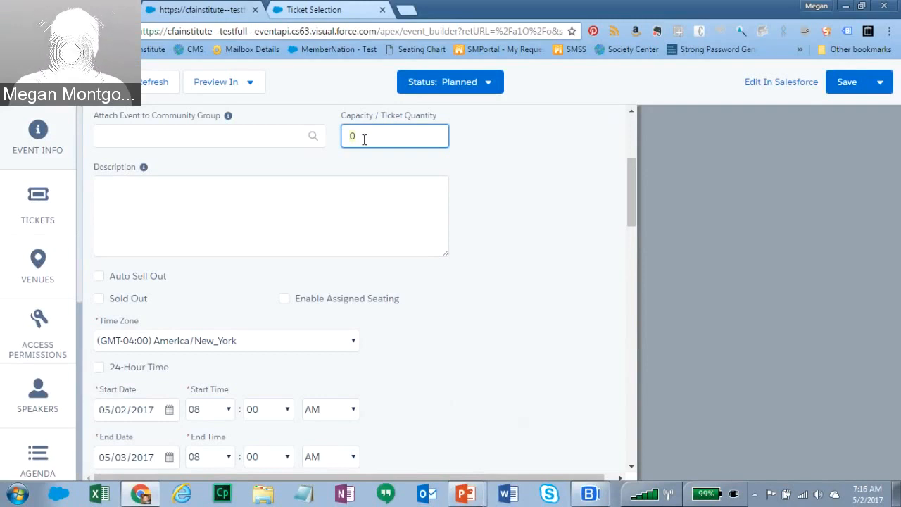
- Enter 100 as the capacity / ticket quantity and tick Auto Sell Out
{"action": "type", "text": "100"}
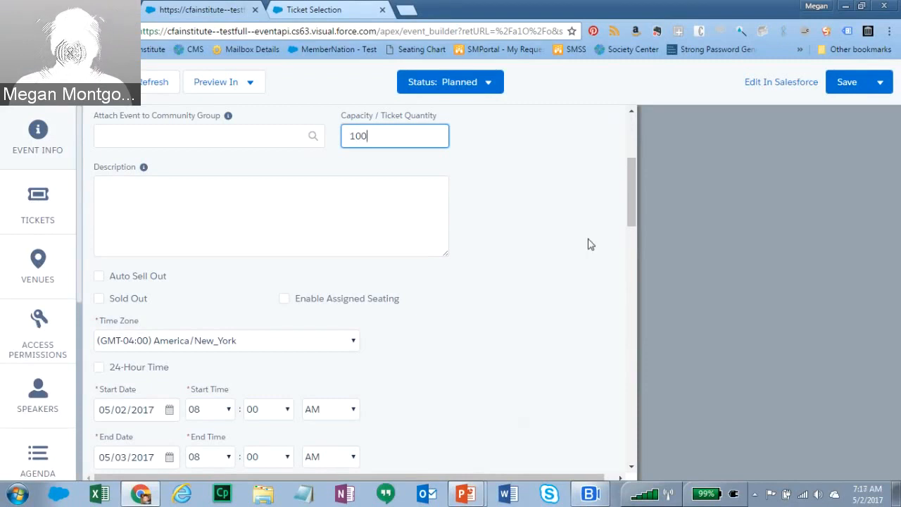
{"action": "mouse_move", "coordinate": [632, 197]}
{"action": "left_mouse_down"}
{"action": "mouse_move", "coordinate": [632, 214]}
{"action": "mouse_move", "coordinate": [632, 205]}
{"action": "left_mouse_up"}
{"action": "mouse_move", "coordinate": [144, 126]}
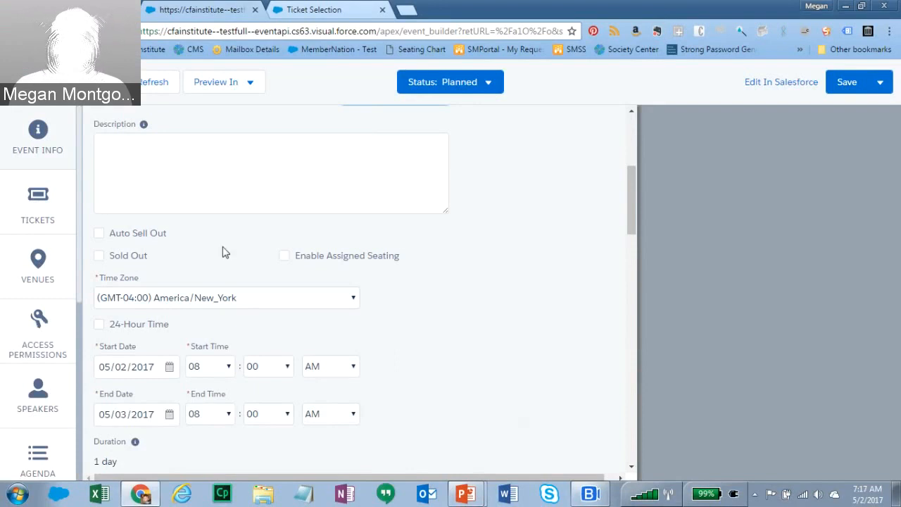
{"action": "left_click", "coordinate": [100, 236]}
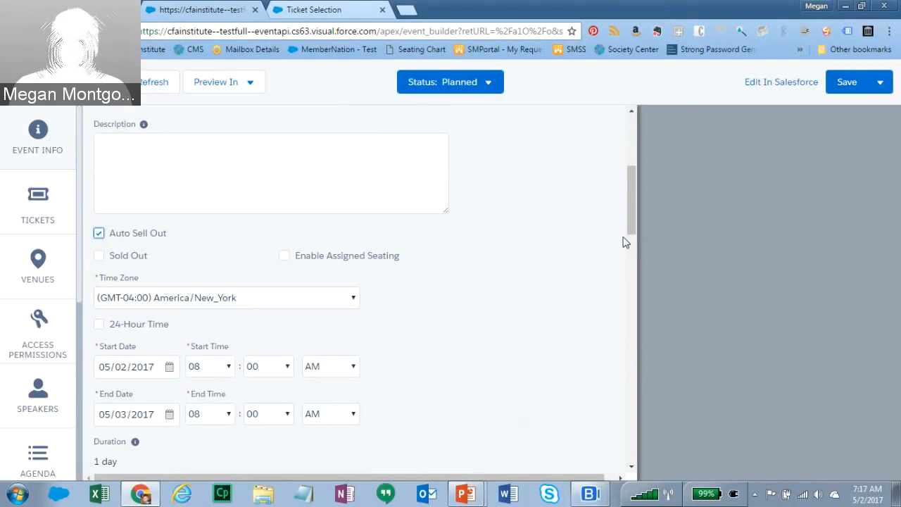
{"action": "scroll", "coordinate": [632, 240], "scroll_direction": "down", "scroll_amount": 1}
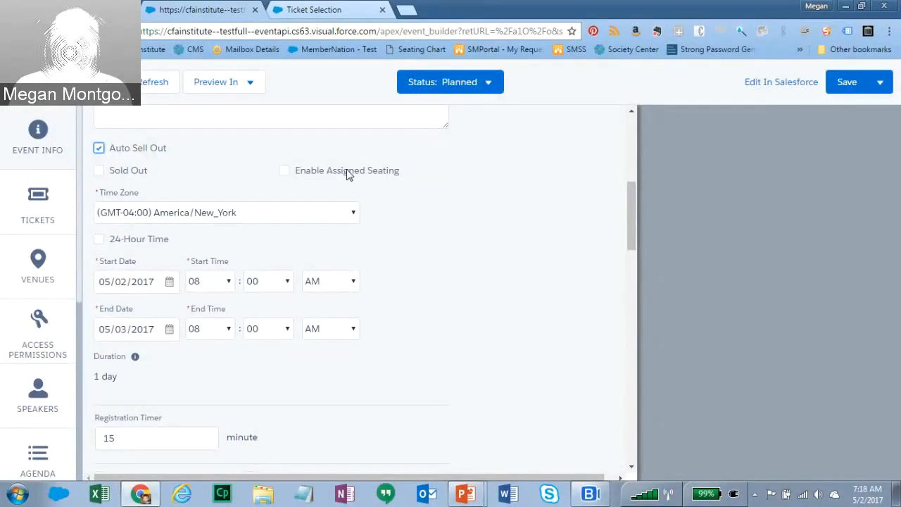
{"action": "left_click_drag", "start_coordinate": [629, 208], "coordinate": [628, 223]}
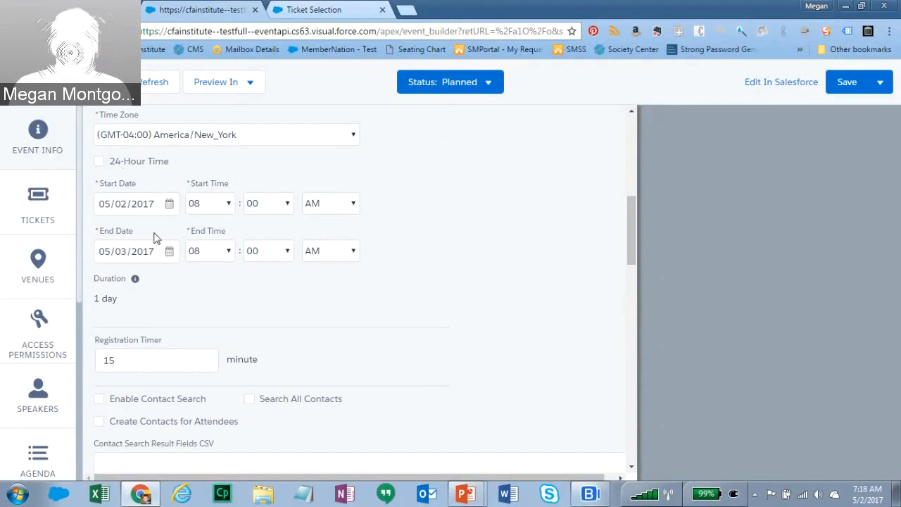
- Set both the start date and end date to 08/16/2017
{"action": "left_click", "coordinate": [169, 204]}
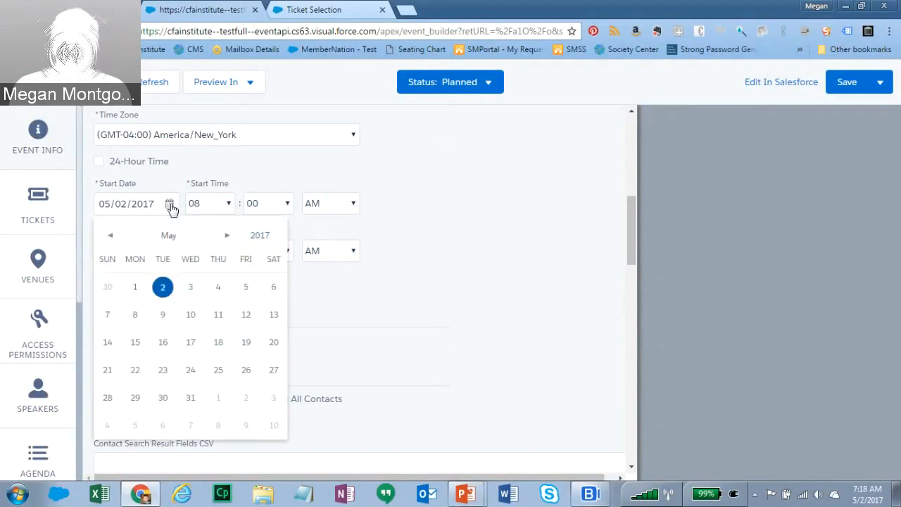
{"action": "left_click", "coordinate": [227, 236]}
{"action": "left_click", "coordinate": [227, 236]}
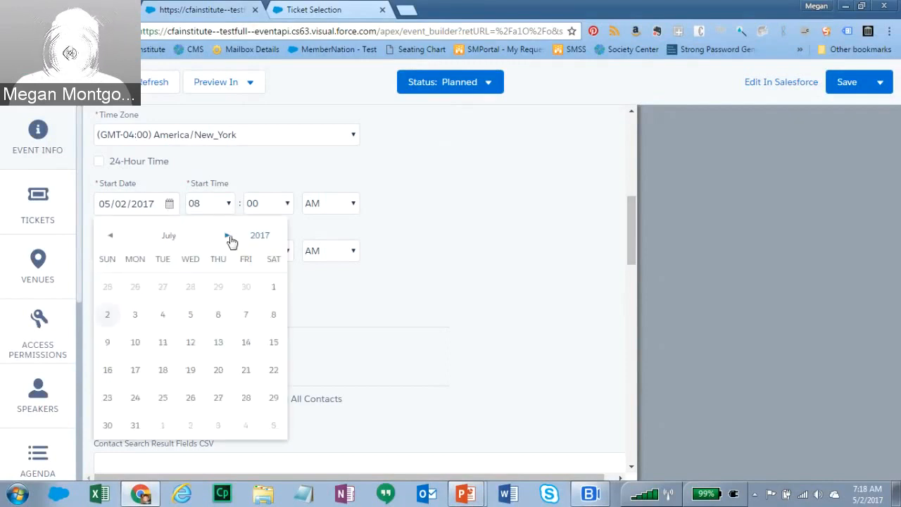
{"action": "left_click", "coordinate": [228, 236]}
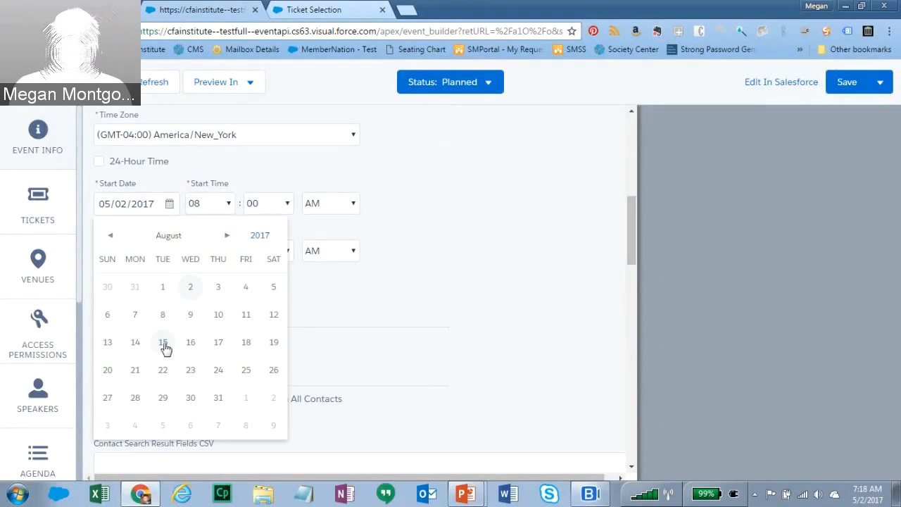
{"action": "left_click", "coordinate": [191, 342]}
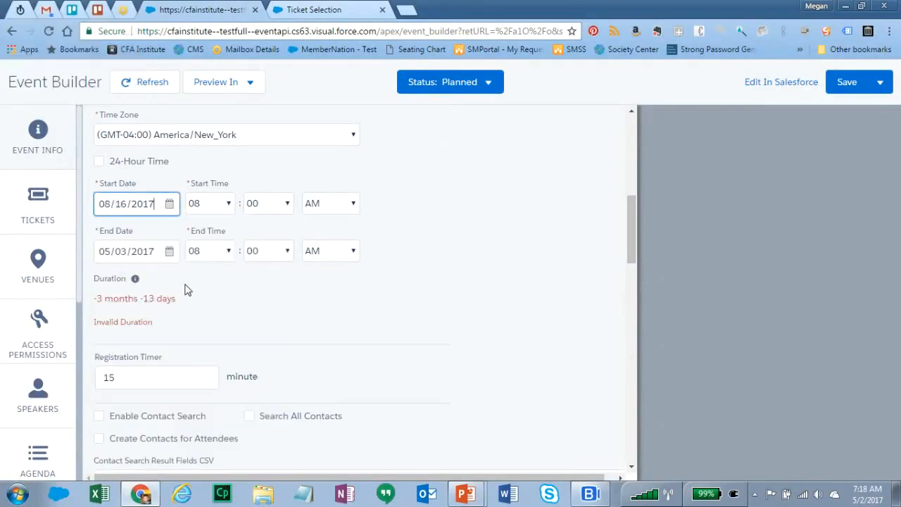
{"action": "left_click", "coordinate": [171, 252]}
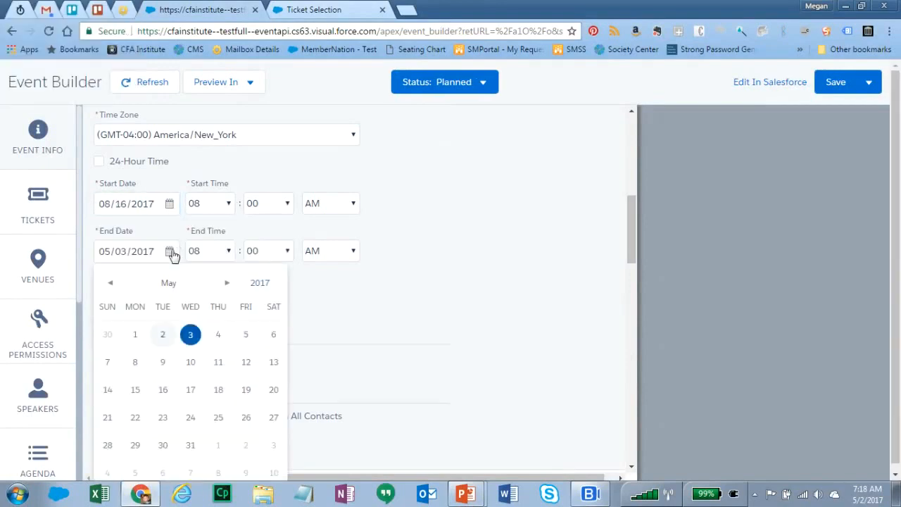
{"action": "left_click", "coordinate": [227, 283]}
{"action": "left_click", "coordinate": [227, 283]}
{"action": "left_click", "coordinate": [227, 283]}
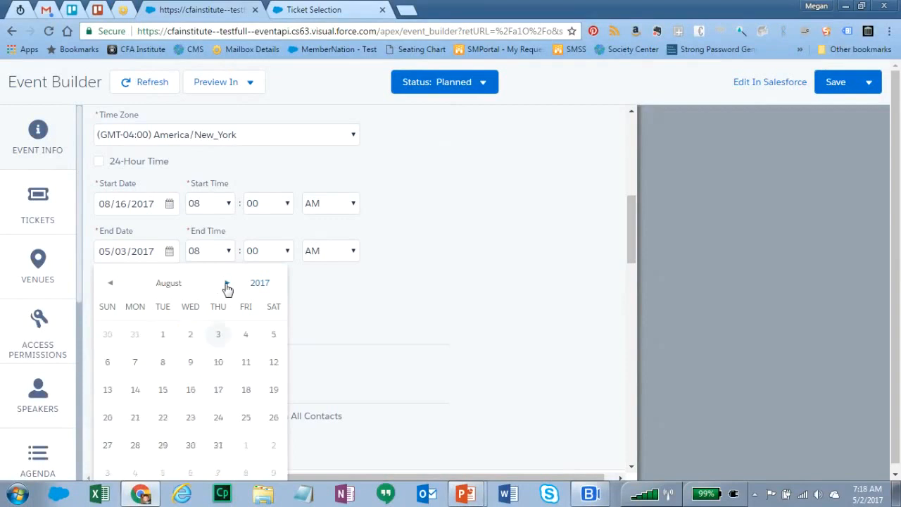
{"action": "left_click", "coordinate": [191, 393]}
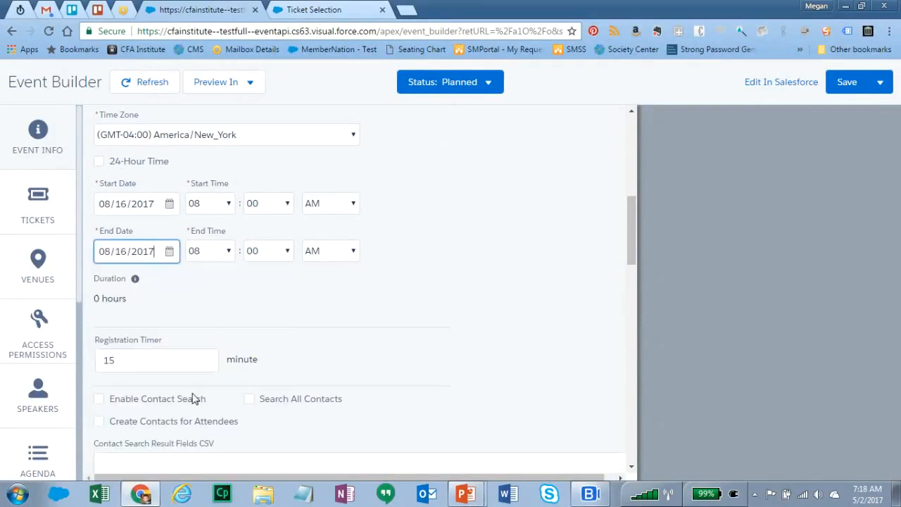
- Set the end time to 02:00 PM and the start time to 10:00 AM
{"action": "left_click", "coordinate": [230, 252]}
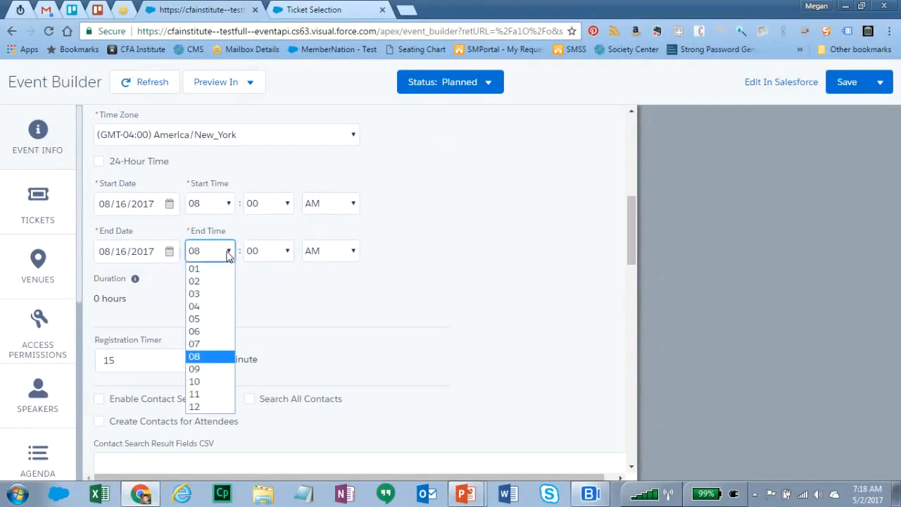
{"action": "left_click", "coordinate": [195, 282]}
{"action": "left_click", "coordinate": [356, 253]}
{"action": "left_click", "coordinate": [340, 281]}
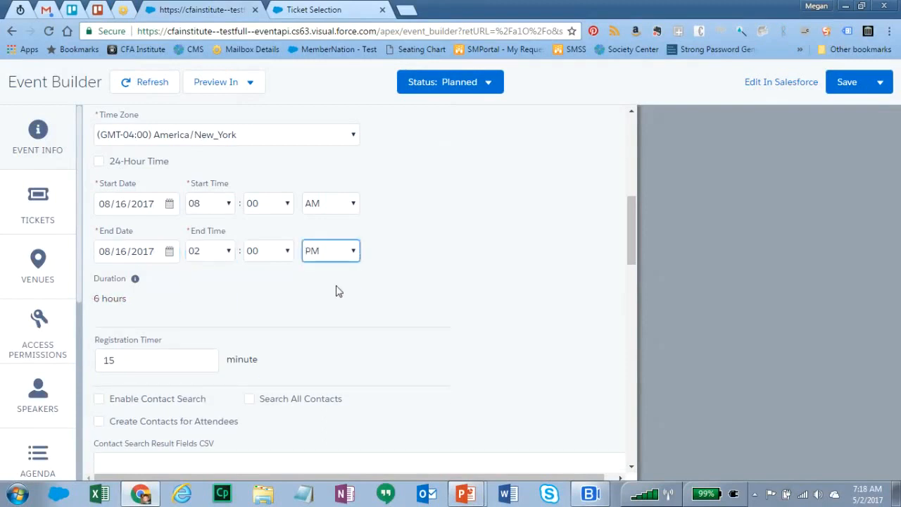
{"action": "left_click", "coordinate": [223, 206]}
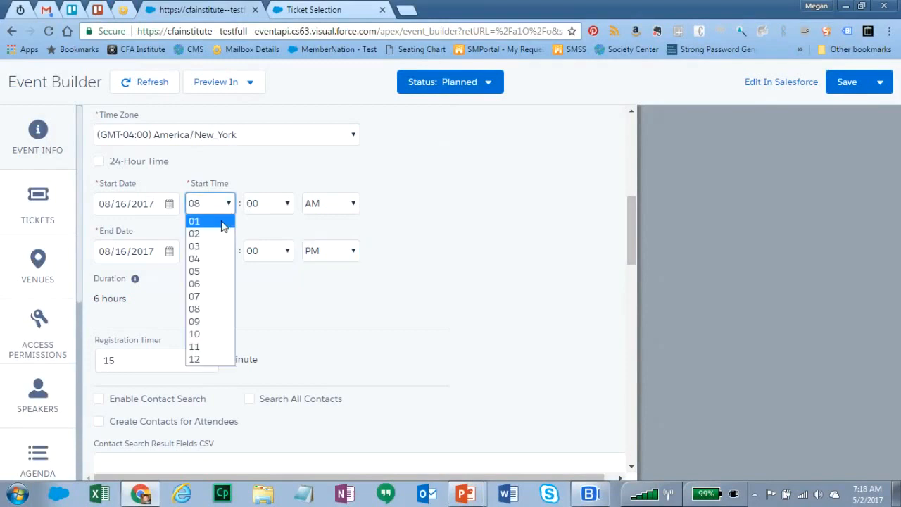
{"action": "left_click", "coordinate": [201, 334]}
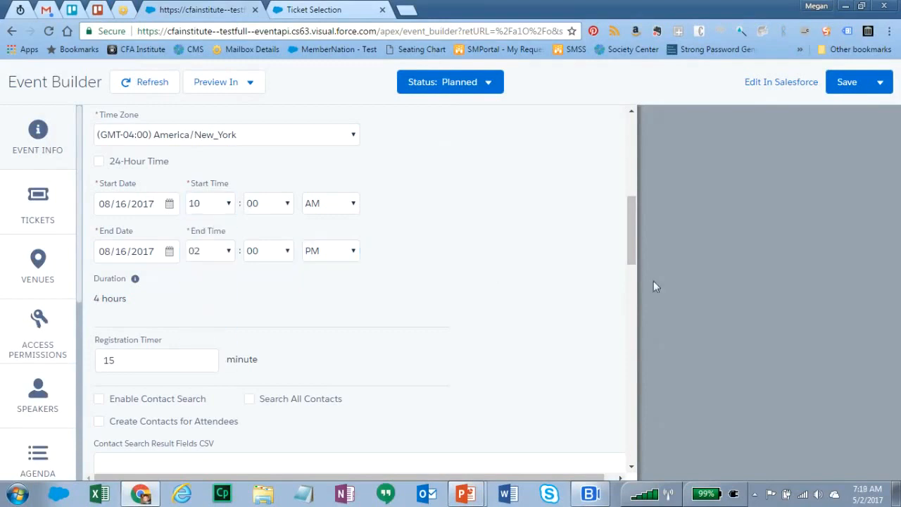
{"action": "left_click_drag", "start_coordinate": [632, 235], "coordinate": [637, 263]}
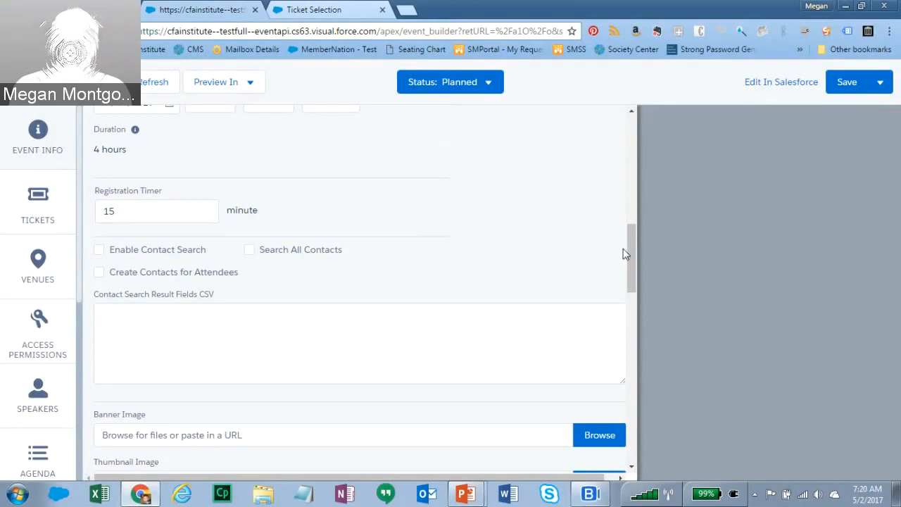
- Browse for a banner image file from the Banner Image field
{"action": "left_click_drag", "start_coordinate": [631, 249], "coordinate": [632, 303]}
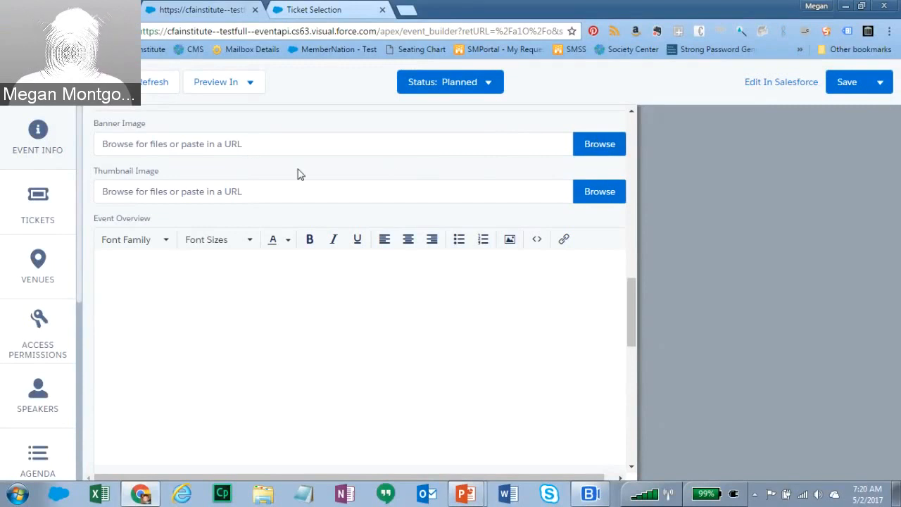
{"action": "left_click", "coordinate": [590, 146]}
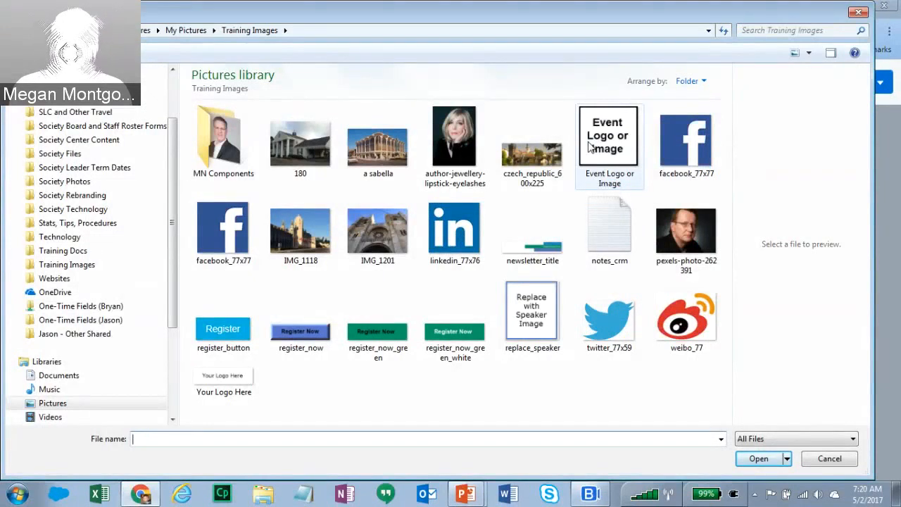
- Select the czech_republic_600x225 photo in the Training Images folder
{"action": "left_click", "coordinate": [533, 151]}
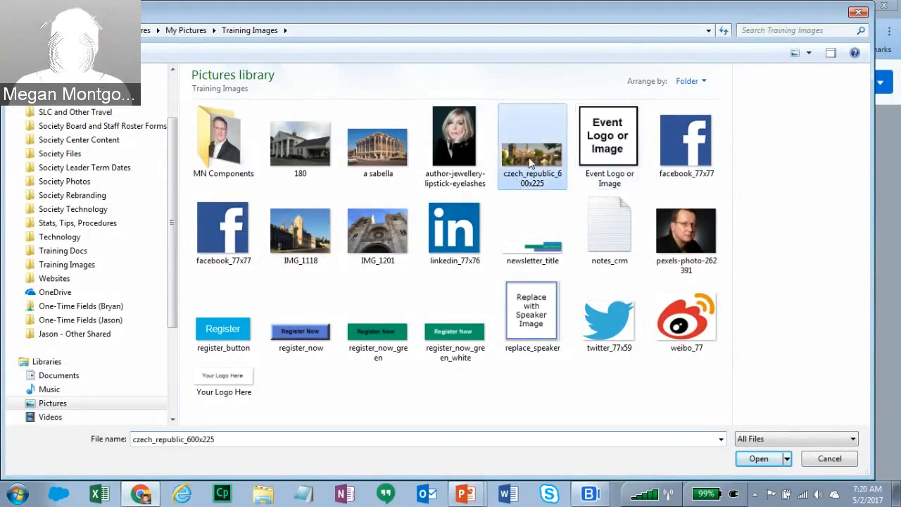
- Upload czech_republic_600x225, reposition it in the crop frame and save it
{"action": "left_click", "coordinate": [746, 458]}
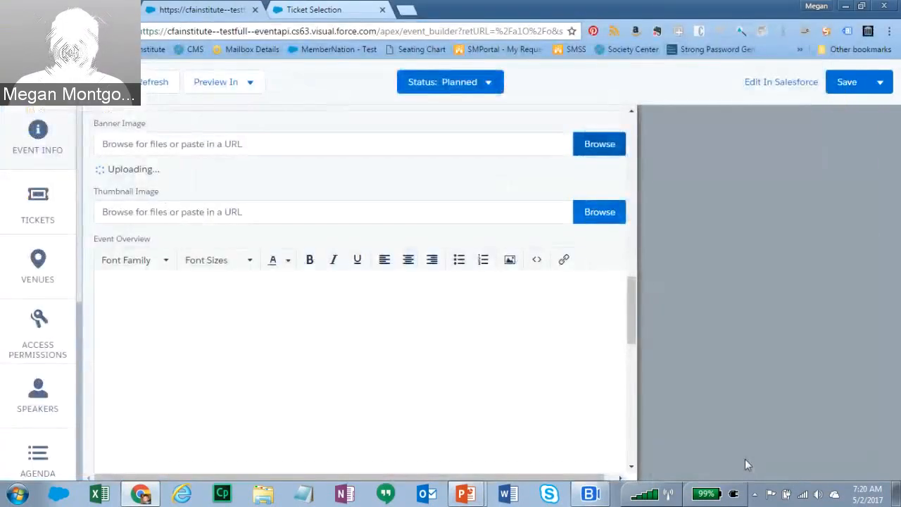
{"action": "left_click_drag", "start_coordinate": [595, 315], "coordinate": [562, 404]}
{"action": "left_click", "coordinate": [830, 430]}
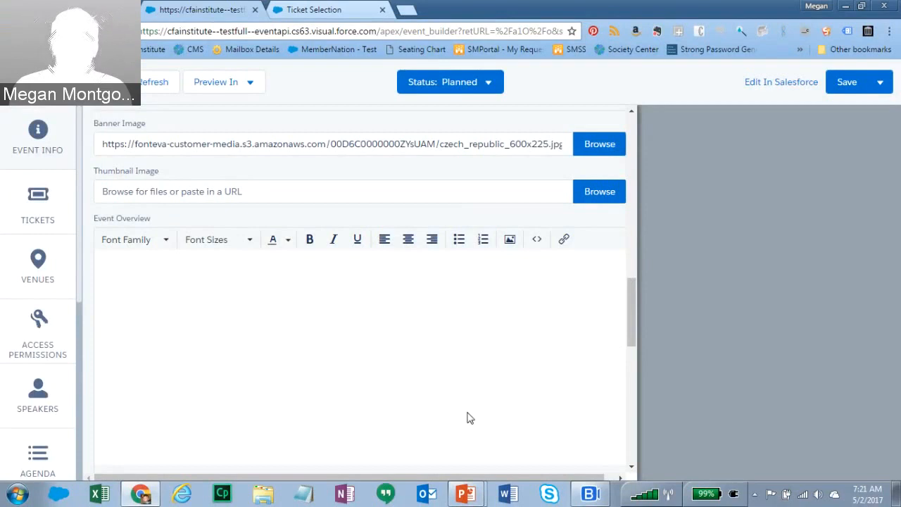
{"action": "mouse_move", "coordinate": [632, 292]}
{"action": "left_mouse_down"}
{"action": "mouse_move", "coordinate": [634, 327]}
{"action": "mouse_move", "coordinate": [637, 302]}
{"action": "left_mouse_up"}
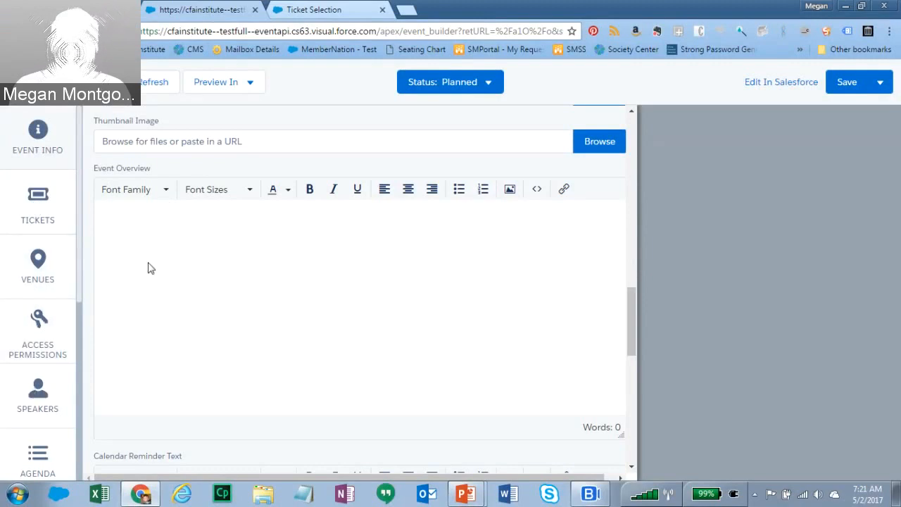
- Enter 'Event overview details go here' as the Event Overview text
{"action": "left_click", "coordinate": [128, 232]}
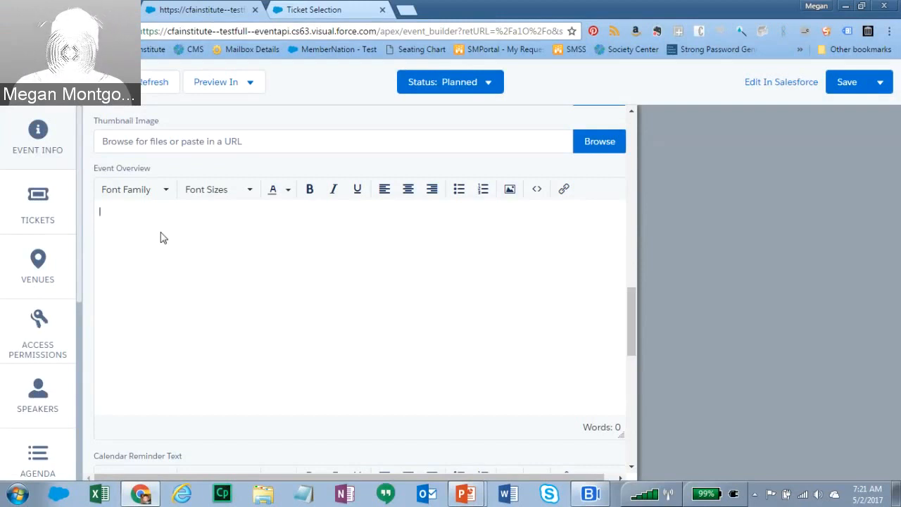
{"action": "type", "text": "Event "}
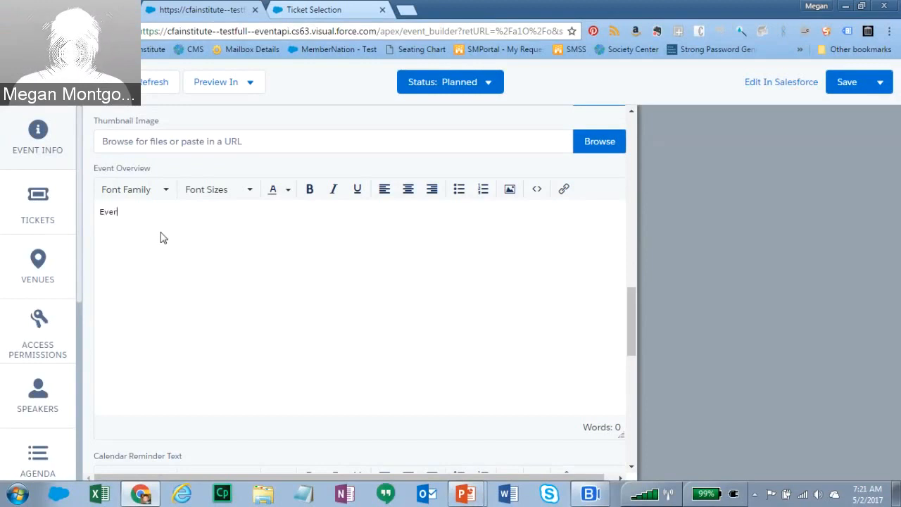
{"action": "type", "text": "overv"}
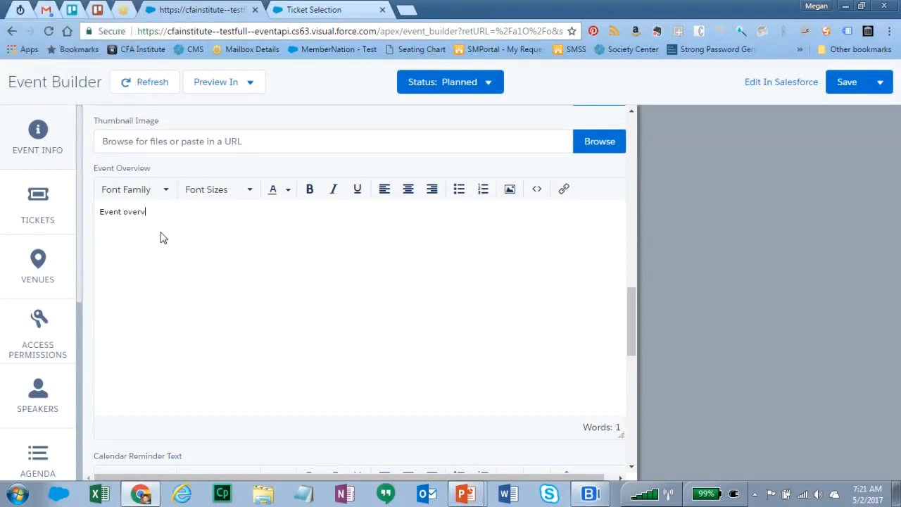
{"action": "type", "text": "iew details go here."}
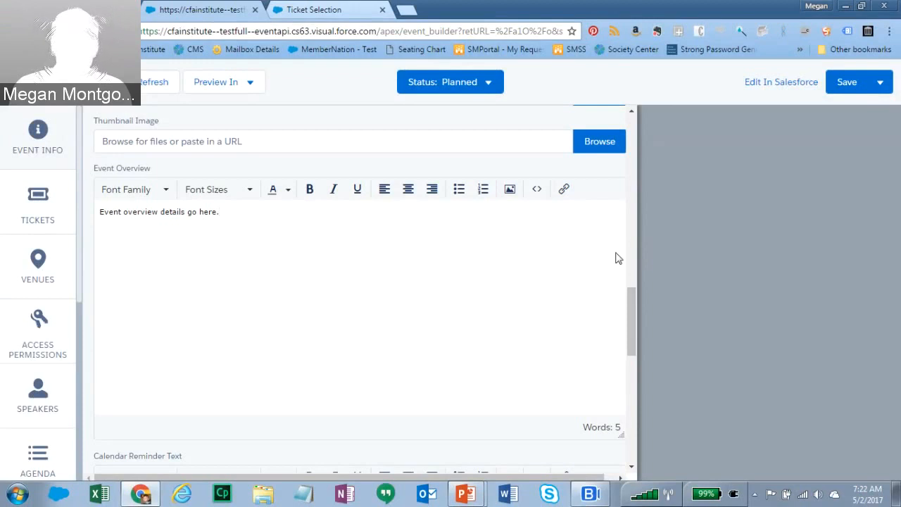
{"action": "left_click_drag", "start_coordinate": [635, 304], "coordinate": [641, 360]}
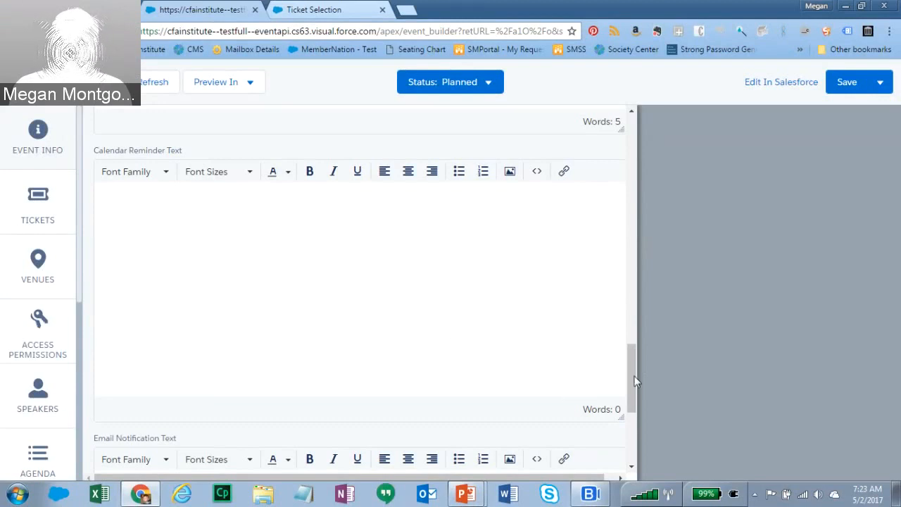
- Save the event with its new dates, banner image and overview text
{"action": "left_click_drag", "start_coordinate": [635, 374], "coordinate": [688, 322]}
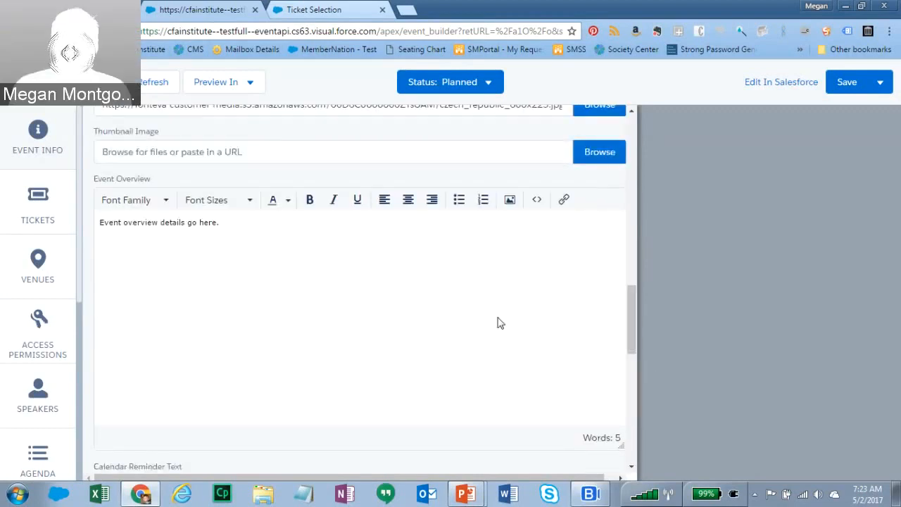
{"action": "left_click", "coordinate": [843, 84]}
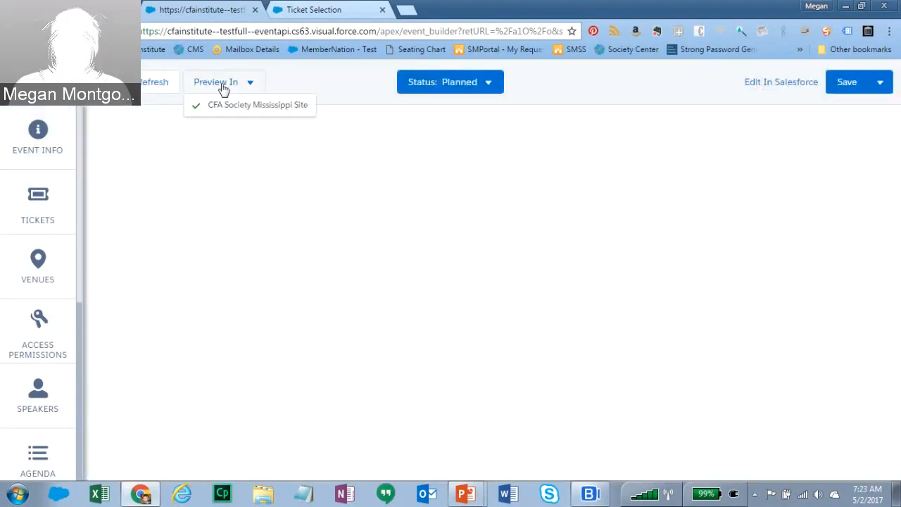
- Save the event once more and load its Tickets settings panel
{"action": "left_click", "coordinate": [155, 82]}
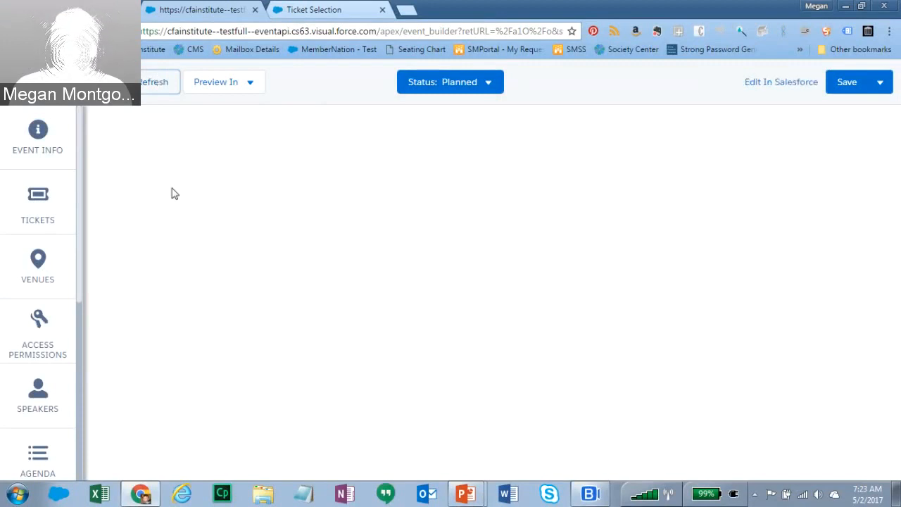
{"action": "left_click", "coordinate": [43, 195]}
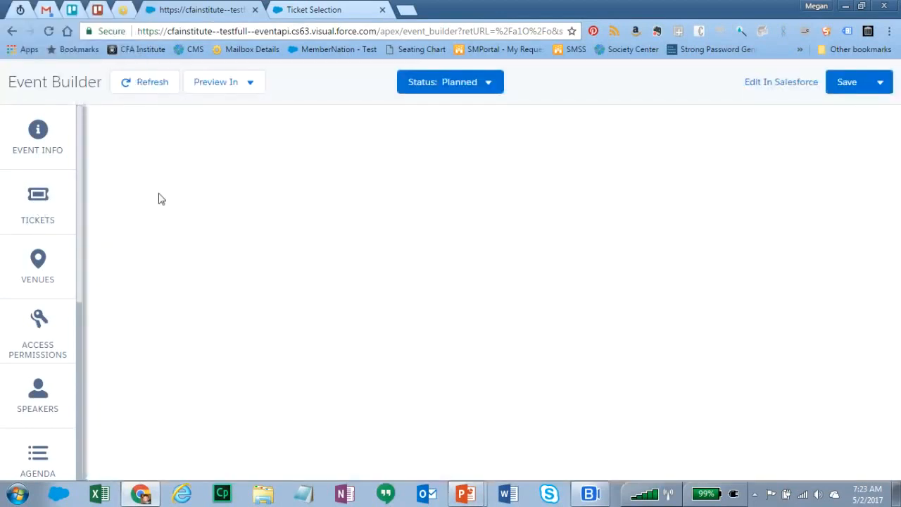
{"action": "left_click", "coordinate": [48, 194]}
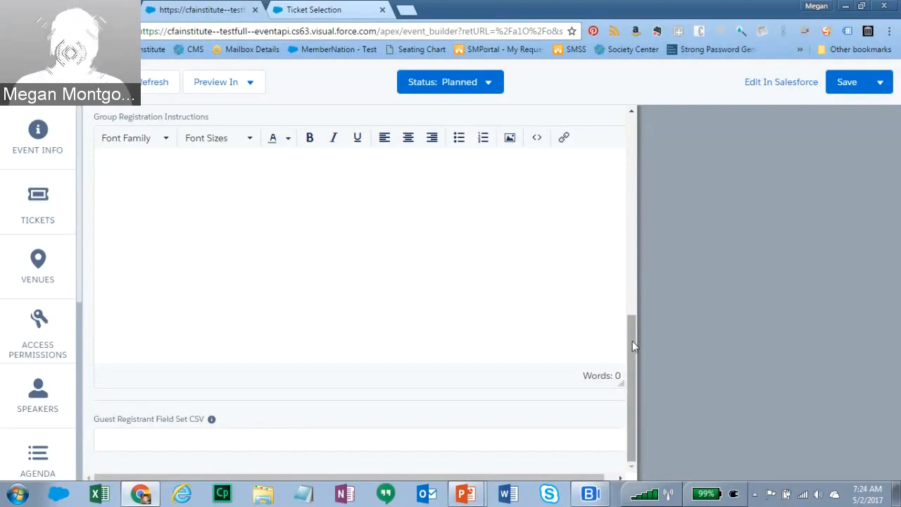
- Start a New Ticket Type from the top of the Tickets panel
{"action": "left_click_drag", "start_coordinate": [630, 343], "coordinate": [666, 127]}
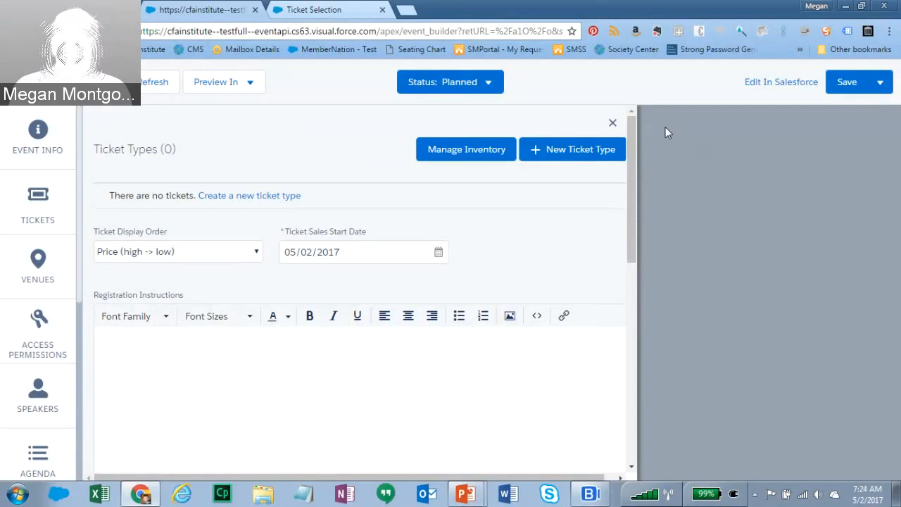
{"action": "left_click", "coordinate": [565, 151]}
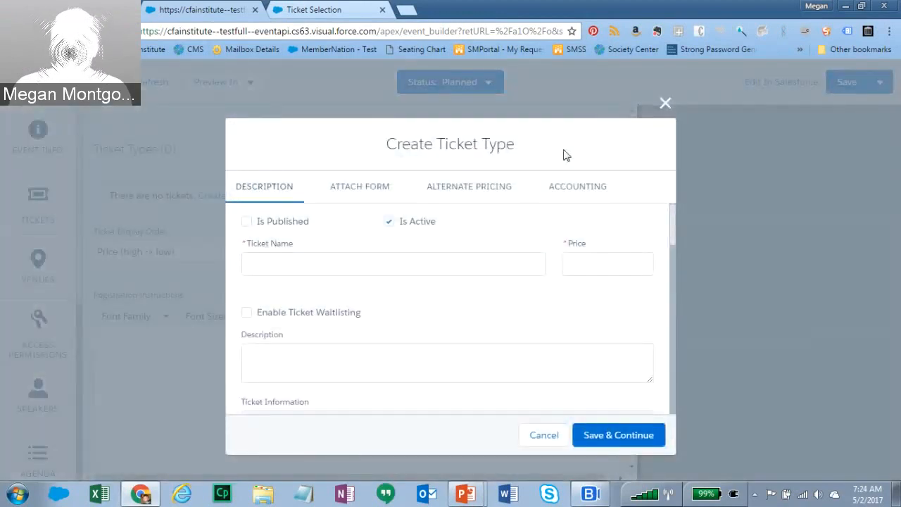
- Create a published ticket named 'Member Ticket' with price 0
{"action": "mouse_move", "coordinate": [676, 229]}
{"action": "left_mouse_down"}
{"action": "mouse_move", "coordinate": [675, 243]}
{"action": "mouse_move", "coordinate": [677, 211]}
{"action": "left_mouse_up"}
{"action": "left_click", "coordinate": [246, 223]}
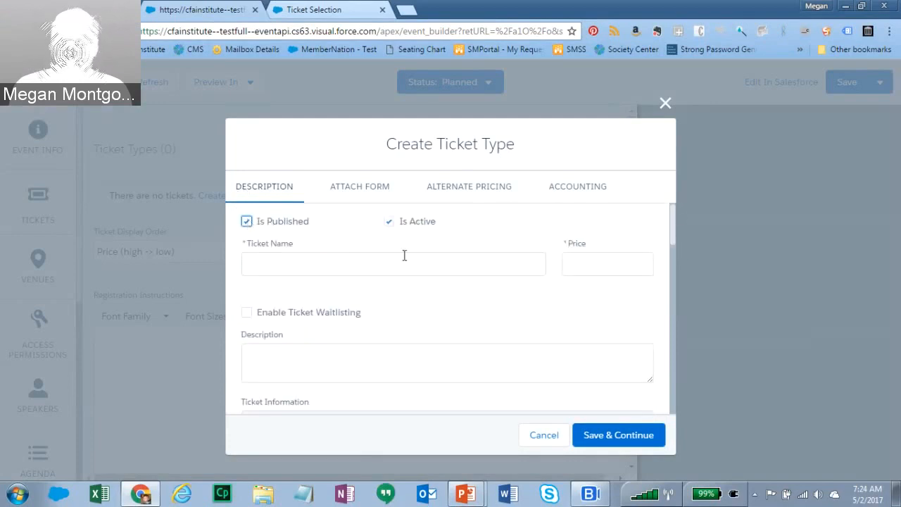
{"action": "left_click", "coordinate": [284, 264]}
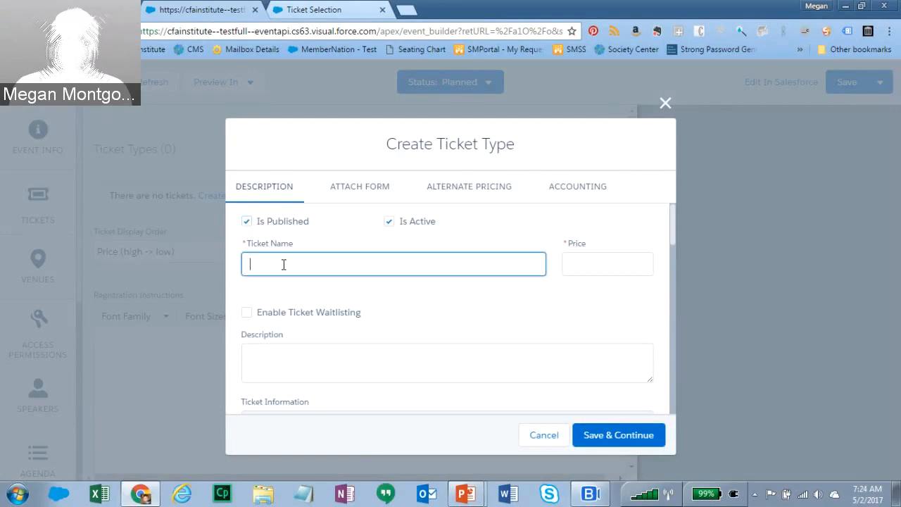
{"action": "type", "text": "Member Ticket"}
{"action": "key", "text": "Tab"}
{"action": "type", "text": "0"}
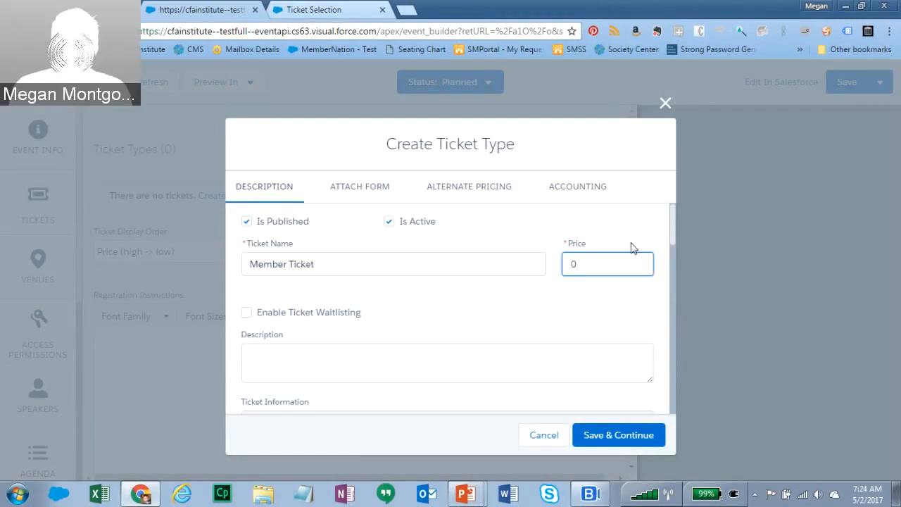
- Enable ticket waitlisting for the Member Ticket, leaving refund requests off
{"action": "scroll", "coordinate": [673, 232], "scroll_direction": "down", "scroll_amount": 2}
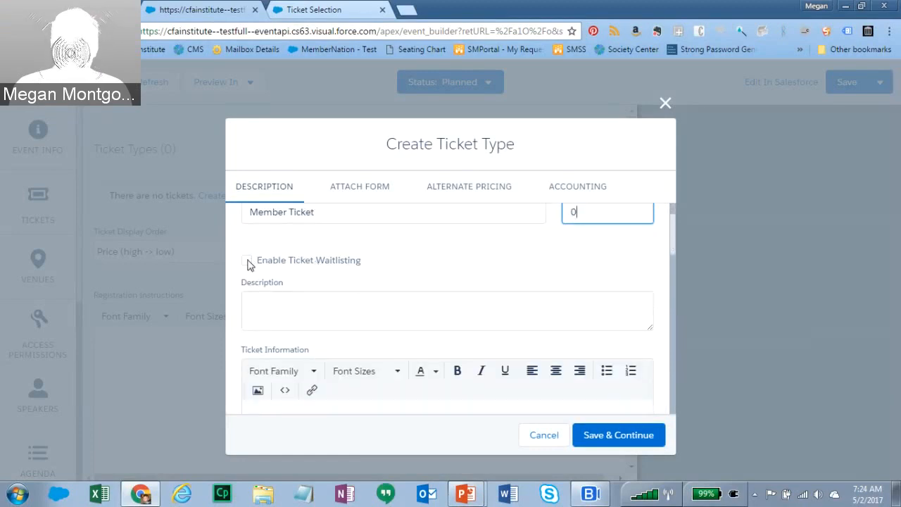
{"action": "left_click", "coordinate": [247, 262]}
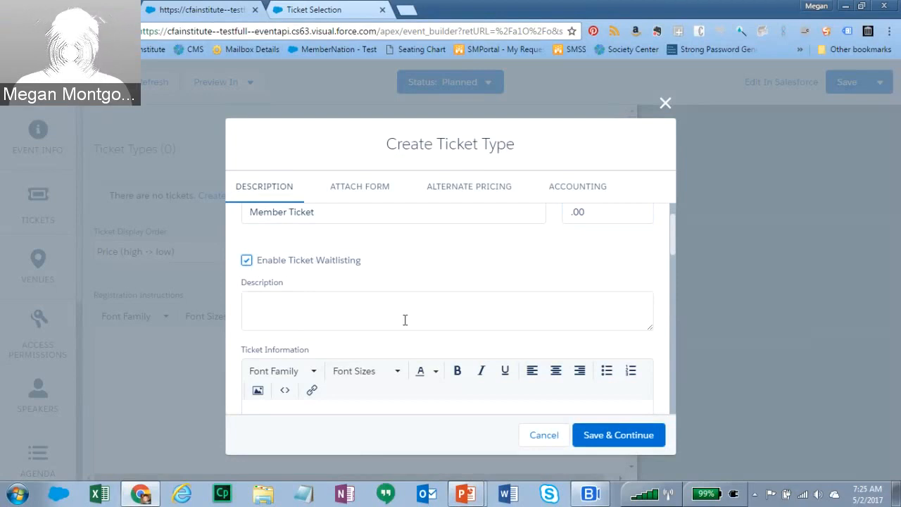
{"action": "scroll", "coordinate": [673, 252], "scroll_direction": "down", "scroll_amount": 1}
{"action": "left_click_drag", "start_coordinate": [673, 249], "coordinate": [679, 324]}
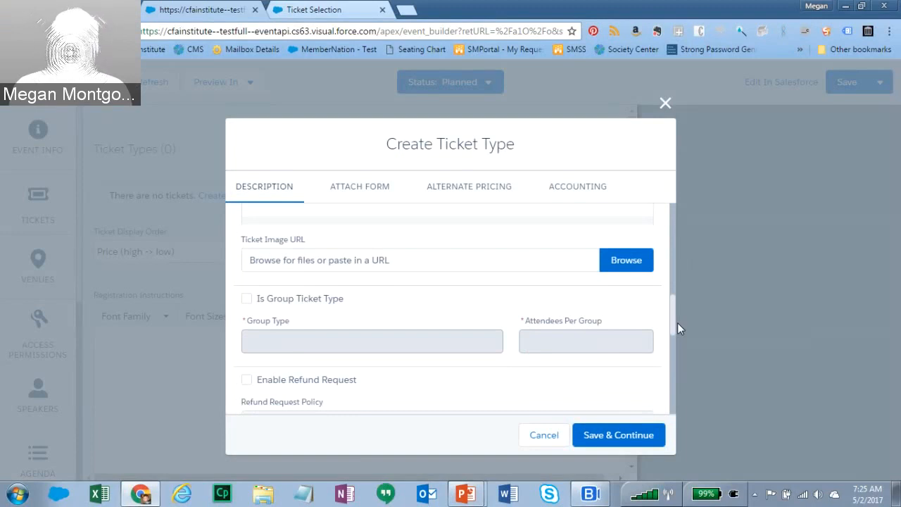
{"action": "left_click_drag", "start_coordinate": [677, 323], "coordinate": [677, 336]}
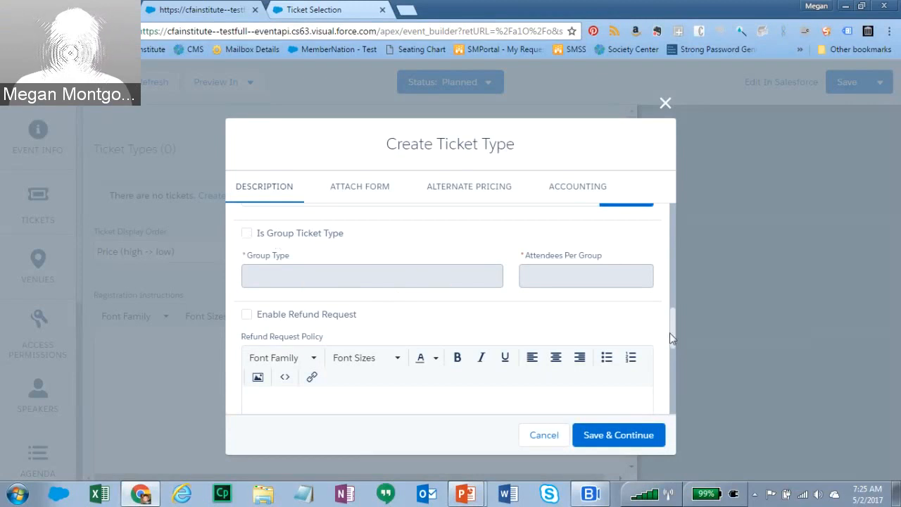
{"action": "left_click_drag", "start_coordinate": [675, 322], "coordinate": [678, 333]}
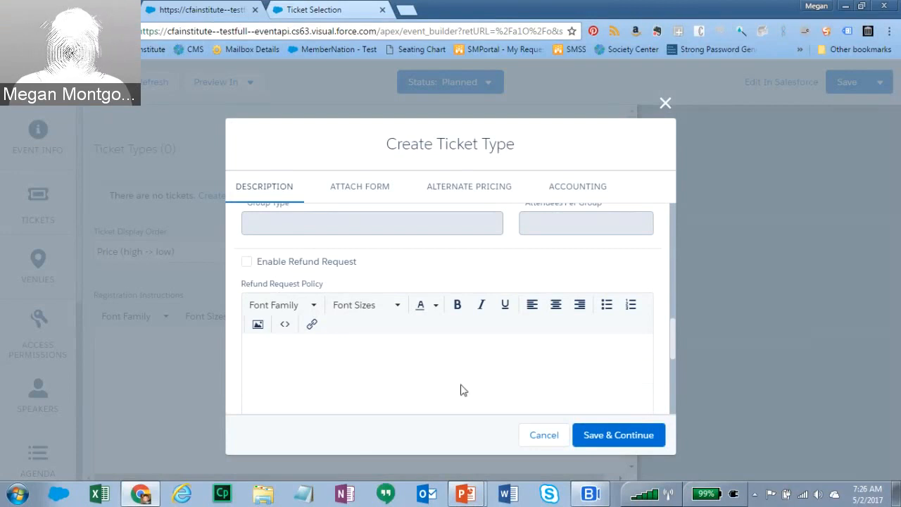
- Turn on Show Tickets Remaining for the Member Ticket
{"action": "scroll", "coordinate": [674, 324], "scroll_direction": "down", "scroll_amount": 1}
{"action": "left_click_drag", "start_coordinate": [673, 323], "coordinate": [673, 341]}
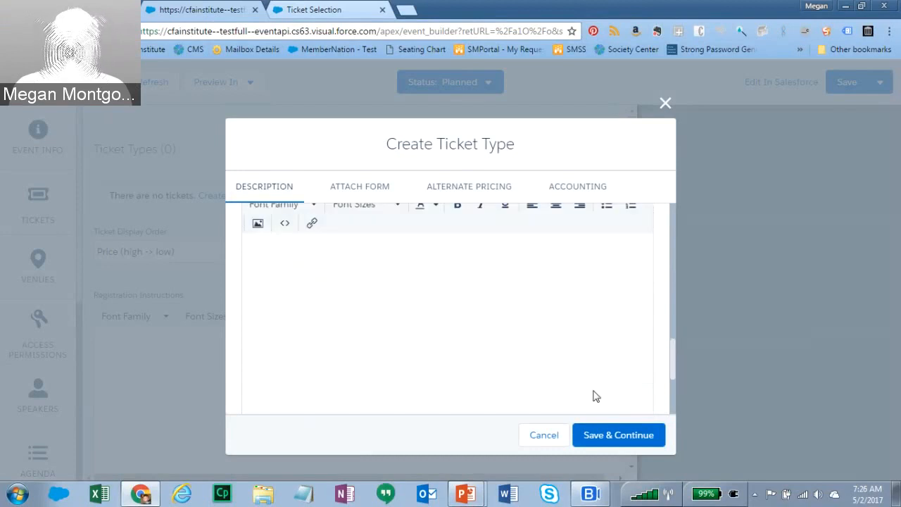
{"action": "left_click_drag", "start_coordinate": [669, 362], "coordinate": [673, 406]}
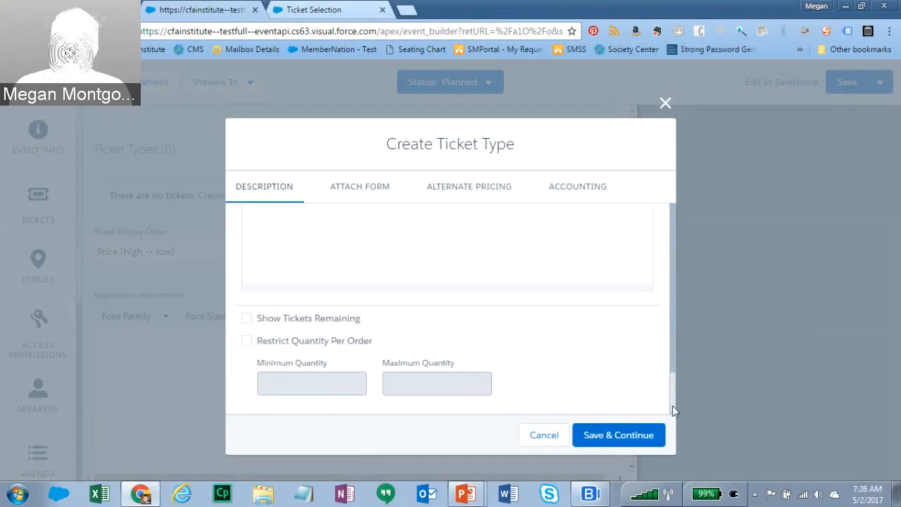
{"action": "left_click", "coordinate": [248, 321]}
- Leave Restrict Quantity Per Order off and move to the Attach Form options
{"action": "scroll", "coordinate": [675, 342], "scroll_direction": "up", "scroll_amount": 3}
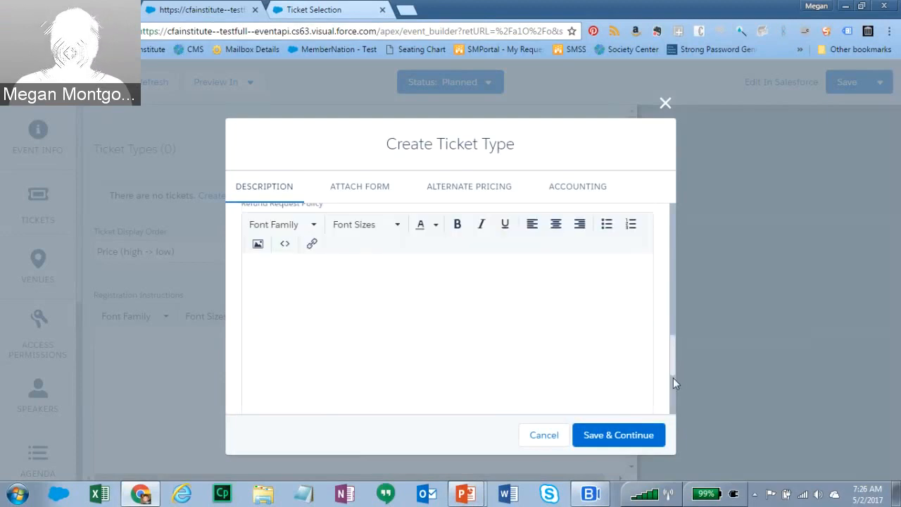
{"action": "scroll", "coordinate": [673, 374], "scroll_direction": "down", "scroll_amount": 1}
{"action": "left_click_drag", "start_coordinate": [673, 372], "coordinate": [671, 390]}
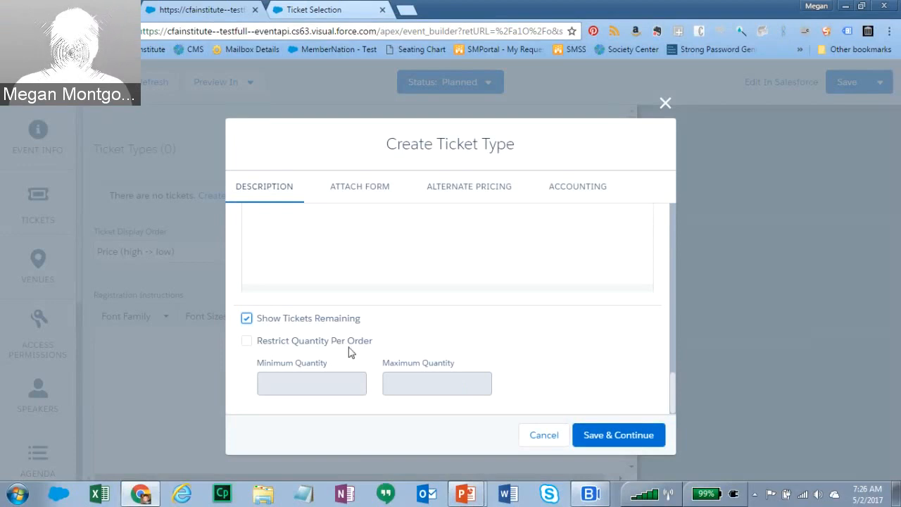
{"action": "left_click", "coordinate": [247, 342]}
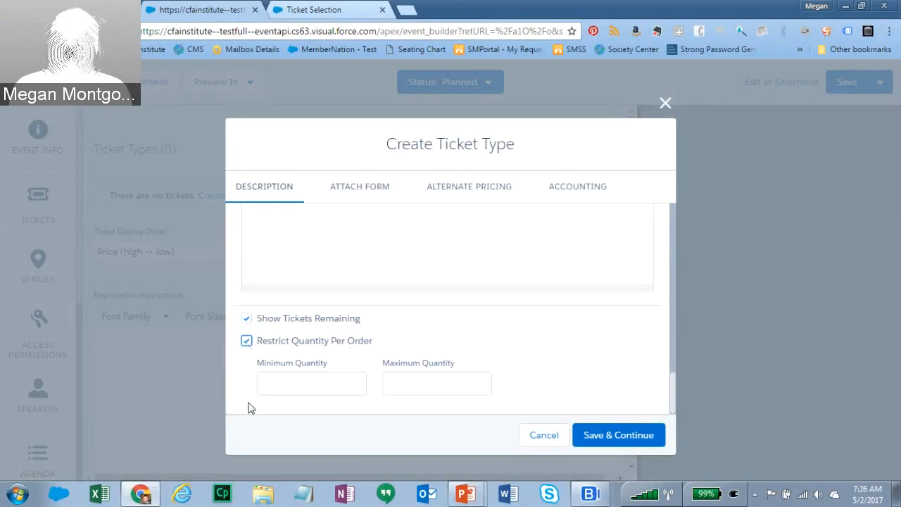
{"action": "left_click", "coordinate": [448, 382]}
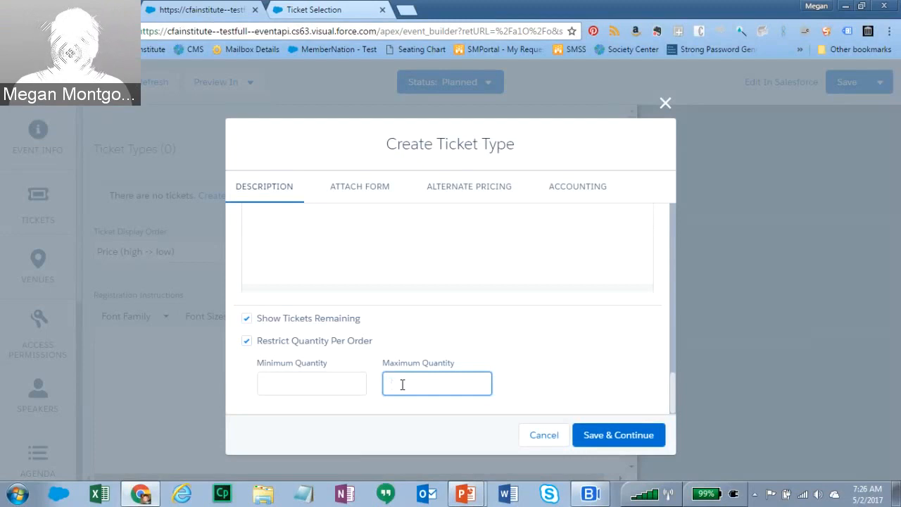
{"action": "left_click", "coordinate": [246, 342]}
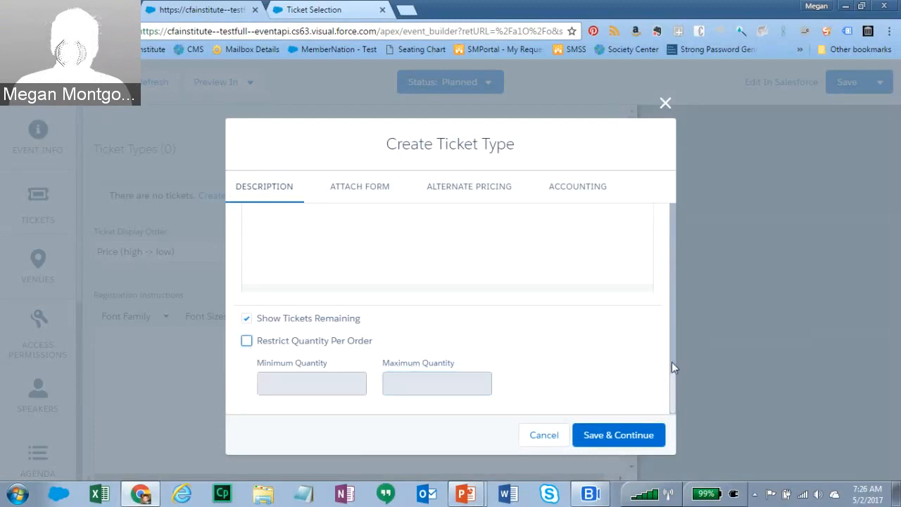
{"action": "scroll", "coordinate": [672, 362], "scroll_direction": "up", "scroll_amount": 3}
{"action": "left_click", "coordinate": [374, 191]}
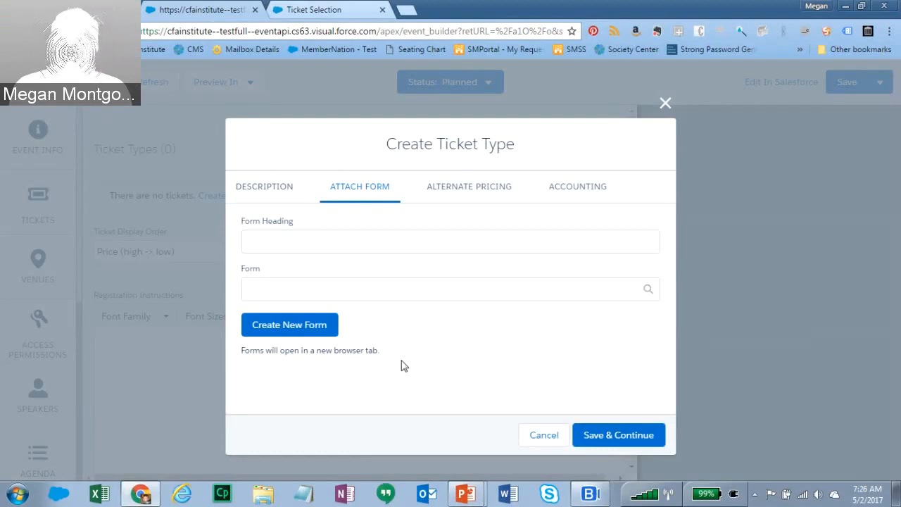
- Attach the Dietary Restrictions form, found by searching 'di', then show Alternate Pricing
{"action": "left_click", "coordinate": [402, 288]}
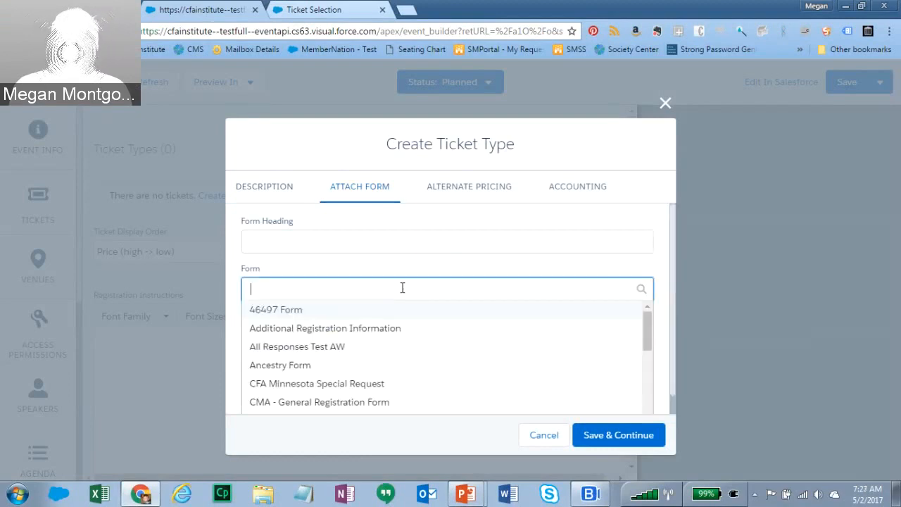
{"action": "type", "text": "di"}
{"action": "left_click", "coordinate": [356, 311]}
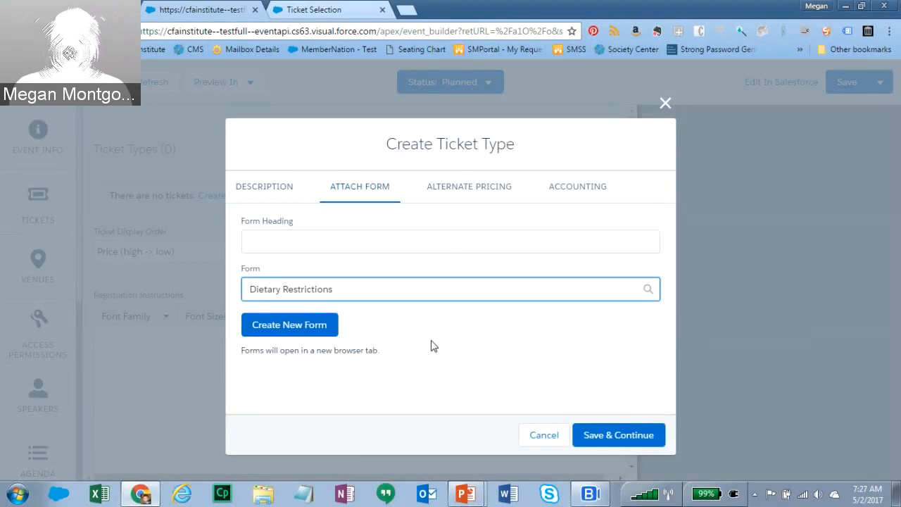
{"action": "left_click", "coordinate": [455, 189]}
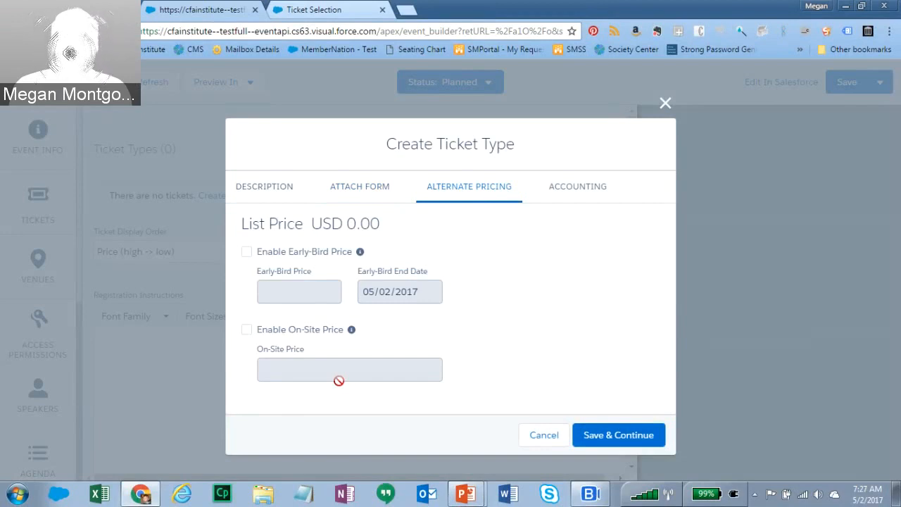
- Leave early-bird pricing disabled and bring up the ticket's Accounting settings
{"action": "left_click", "coordinate": [247, 257]}
{"action": "left_click", "coordinate": [291, 292]}
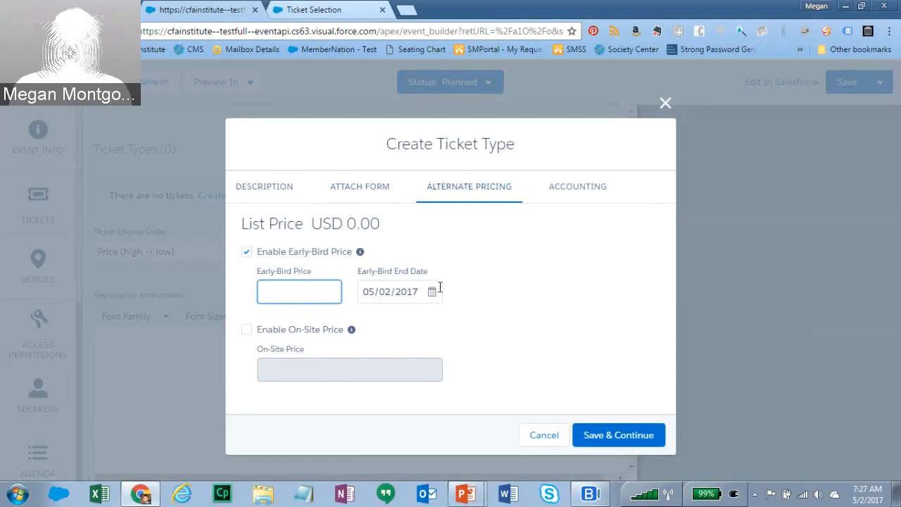
{"action": "left_click", "coordinate": [247, 252]}
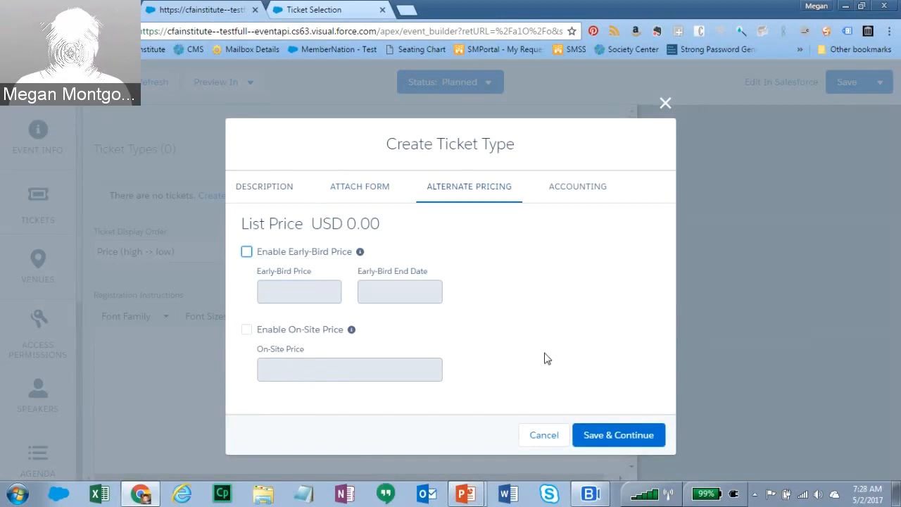
{"action": "left_click", "coordinate": [576, 195]}
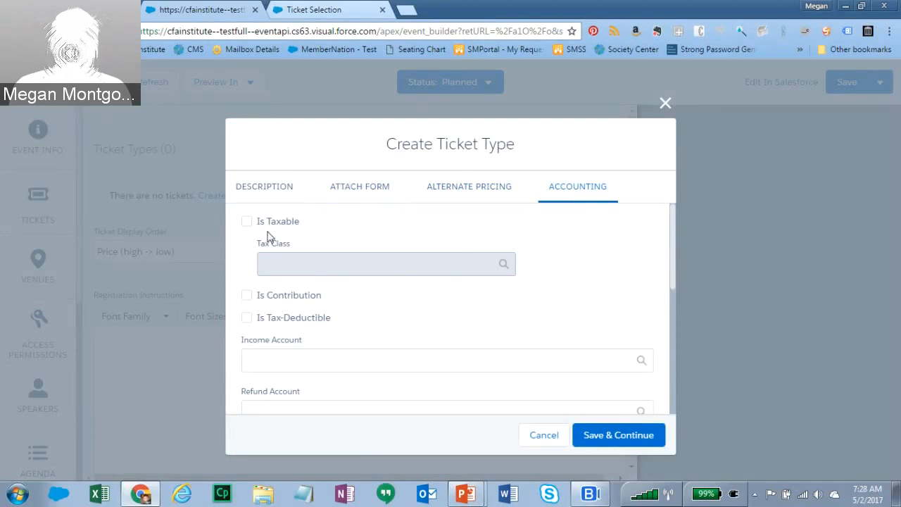
- Leave the Member Ticket non-taxable, with no tax class selected
{"action": "left_click", "coordinate": [247, 222]}
{"action": "left_click", "coordinate": [299, 264]}
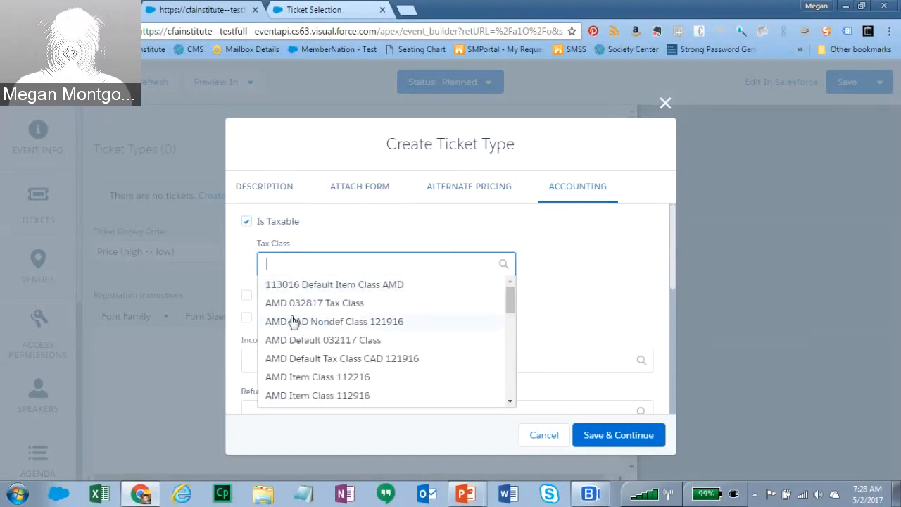
{"action": "left_click_drag", "start_coordinate": [512, 301], "coordinate": [547, 302]}
{"action": "left_click", "coordinate": [556, 292]}
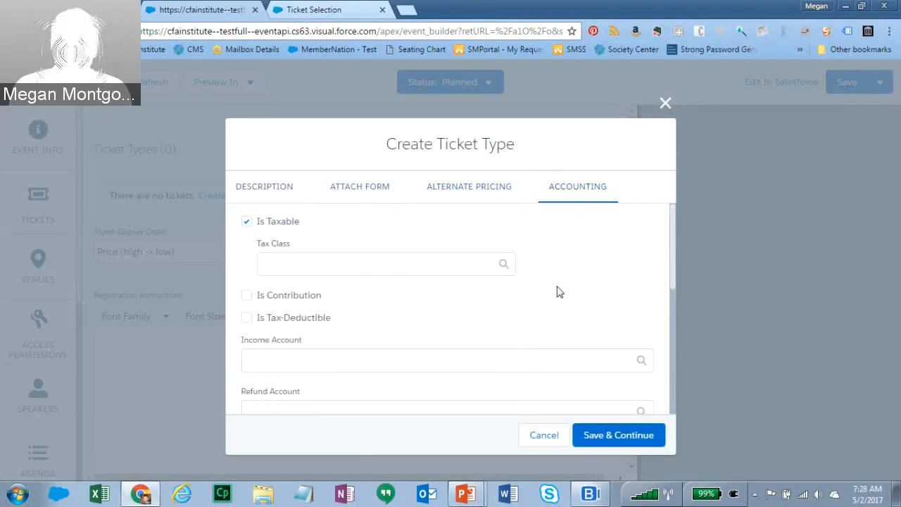
{"action": "left_click", "coordinate": [245, 223]}
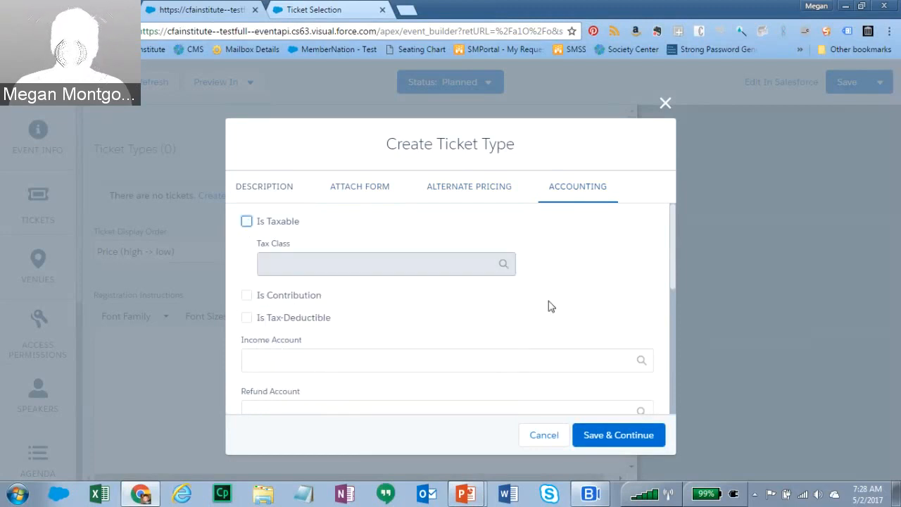
{"action": "left_click_drag", "start_coordinate": [672, 251], "coordinate": [672, 293]}
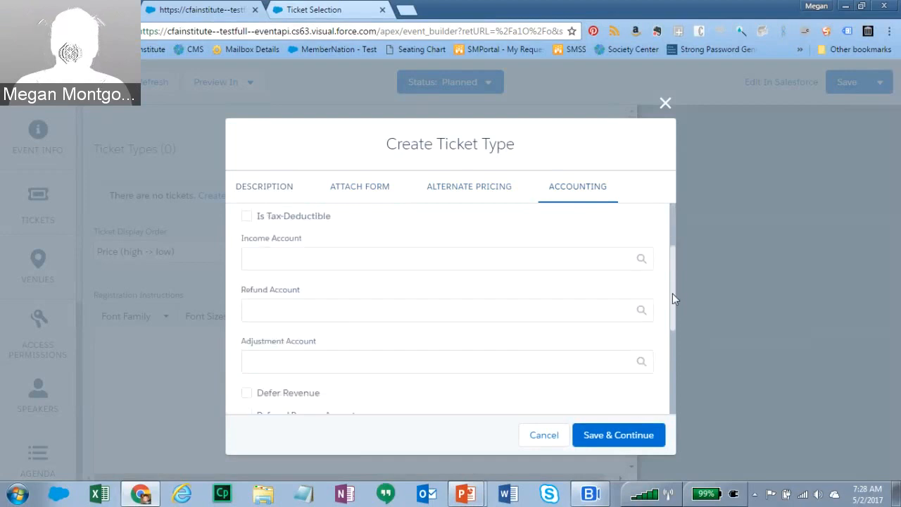
- Choose Income Account, Refunds Payable and Adjustment Account - Minnesota as the ticket's accounts
{"action": "left_click", "coordinate": [262, 261]}
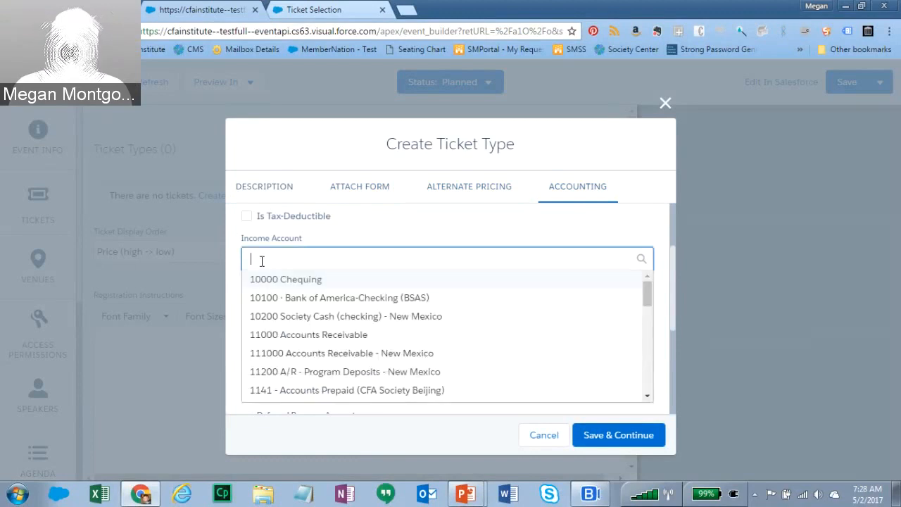
{"action": "type", "text": "Income"}
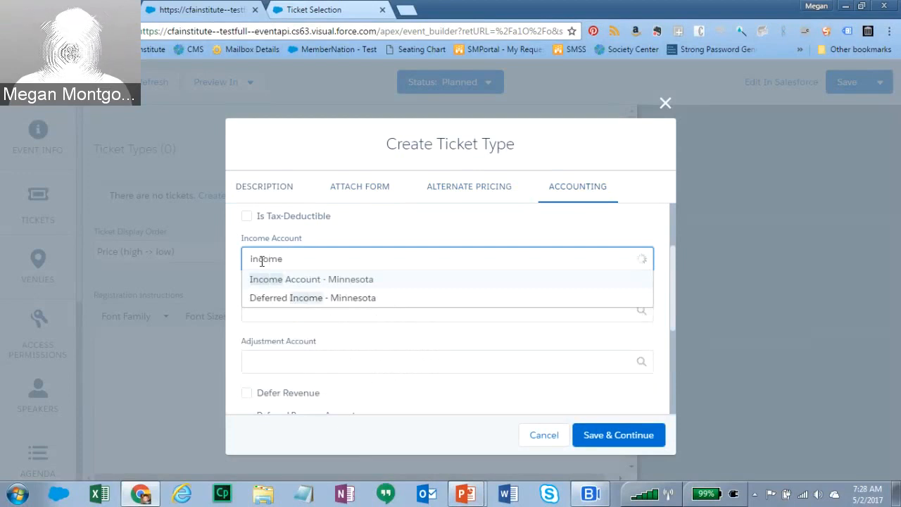
{"action": "left_click", "coordinate": [307, 285]}
{"action": "left_click", "coordinate": [275, 312]}
{"action": "type", "text": "refun"}
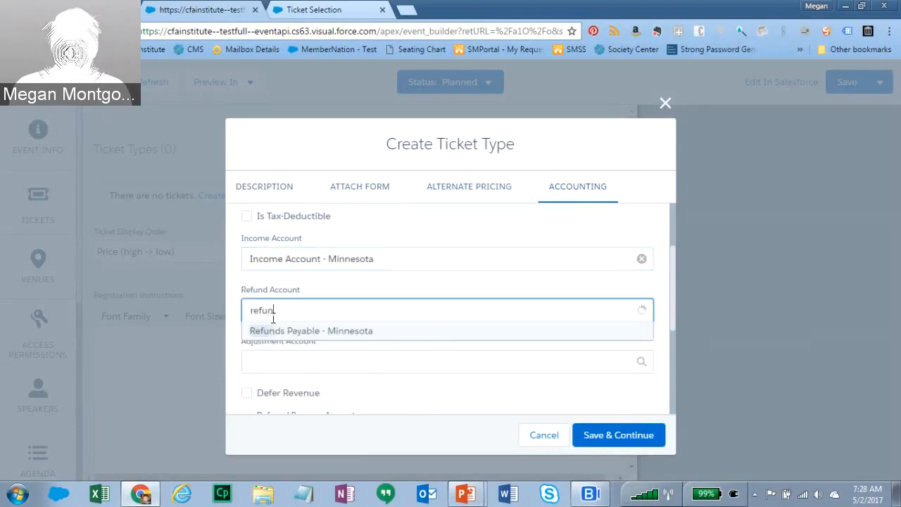
{"action": "left_click", "coordinate": [281, 330]}
{"action": "left_click", "coordinate": [285, 361]}
{"action": "type", "text": "adju"}
{"action": "left_click", "coordinate": [292, 383]}
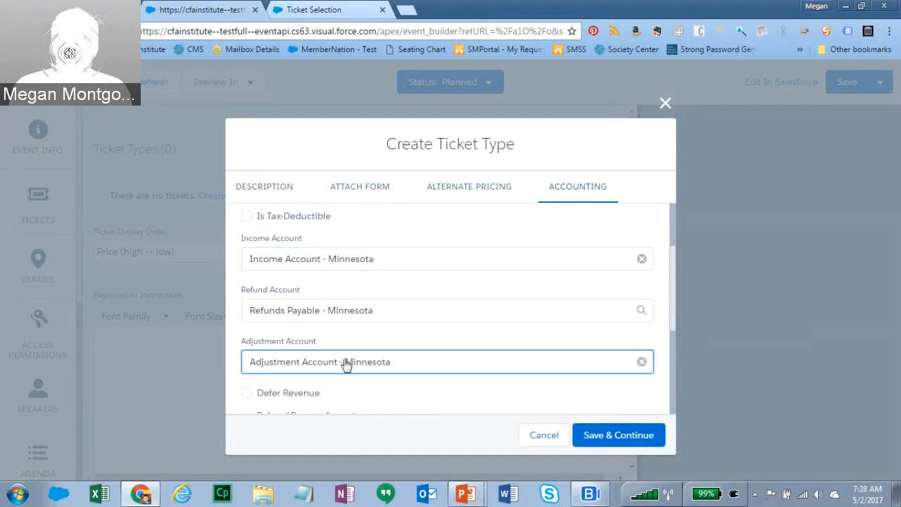
{"action": "left_click_drag", "start_coordinate": [671, 282], "coordinate": [670, 312]}
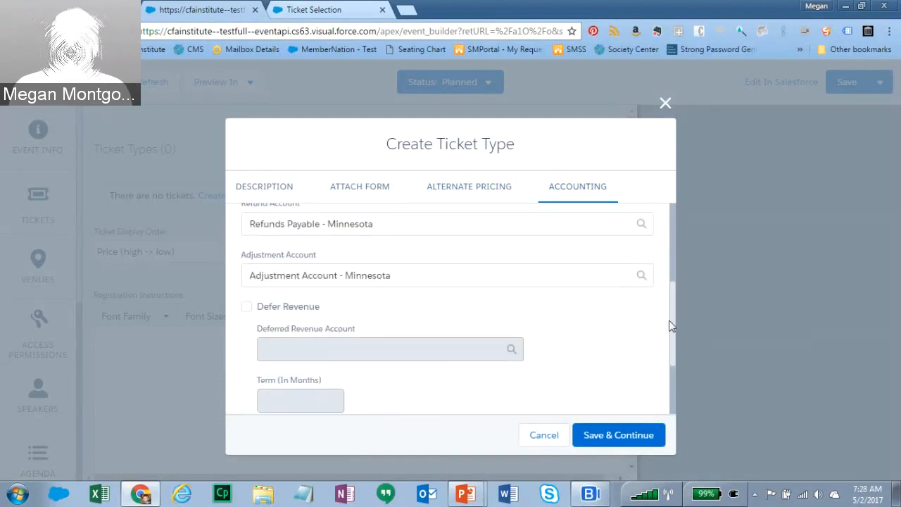
{"action": "left_click_drag", "start_coordinate": [673, 324], "coordinate": [677, 383]}
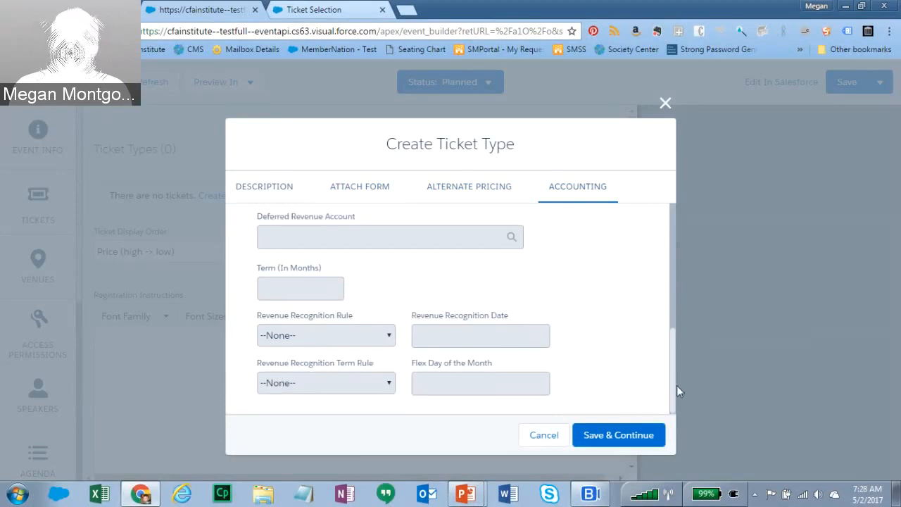
- Save the Member Ticket at USD 0.00 and open its actions in the Ticket Types list
{"action": "left_click", "coordinate": [622, 437]}
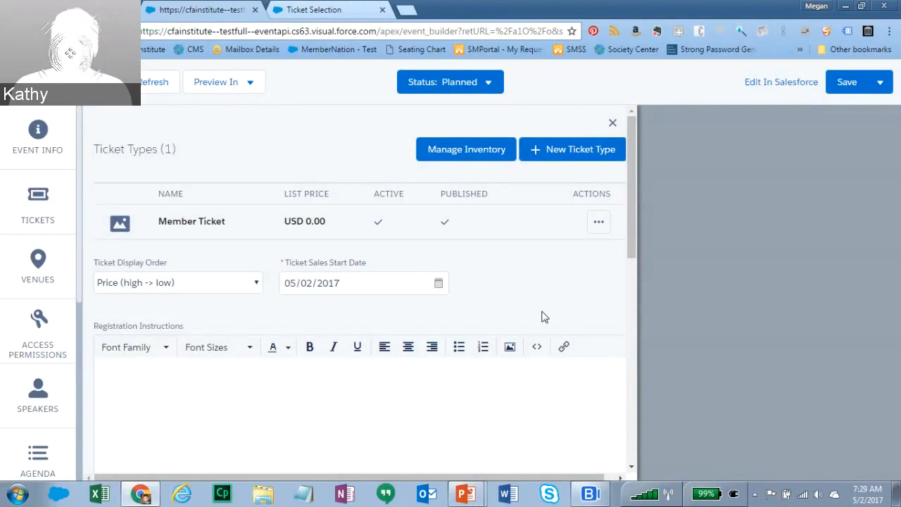
{"action": "left_click", "coordinate": [599, 222]}
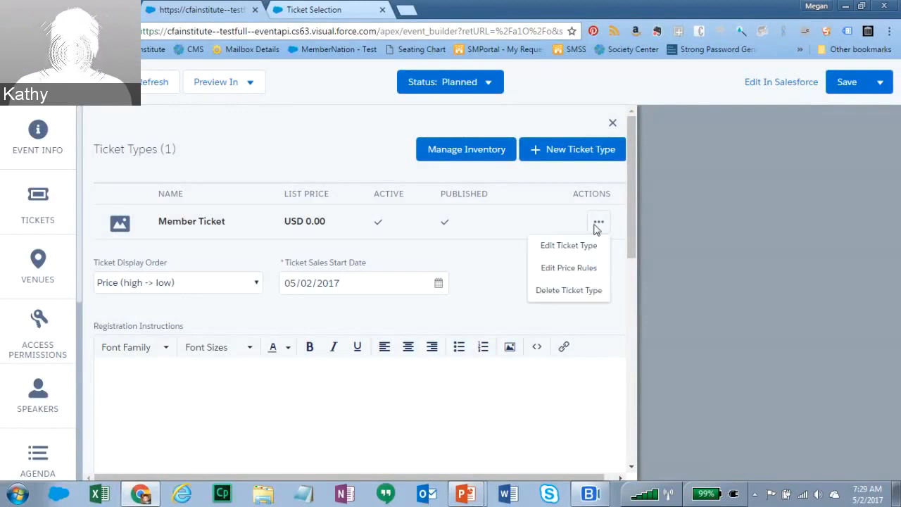
- Turn on Restrict Quantity Per Order for Member Ticket with maximum 5 and minimum 1, and save
{"action": "left_click", "coordinate": [564, 247]}
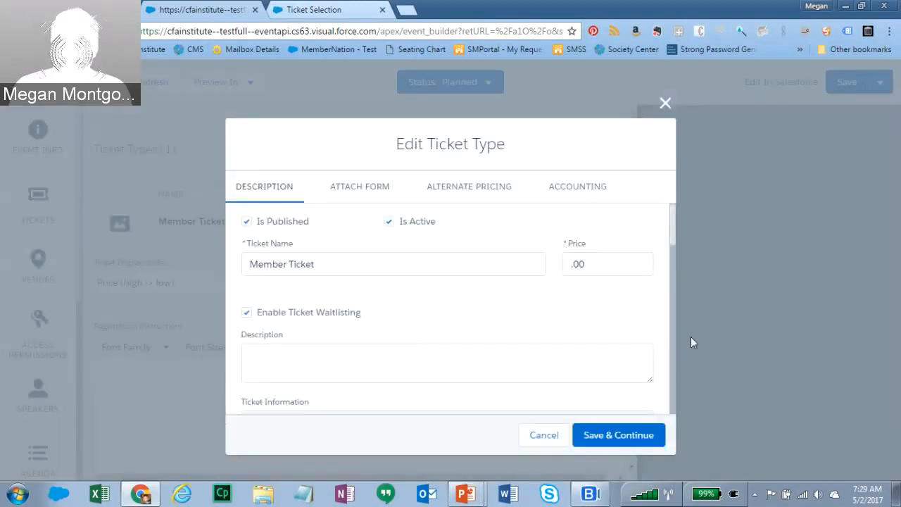
{"action": "left_click_drag", "start_coordinate": [674, 225], "coordinate": [682, 417]}
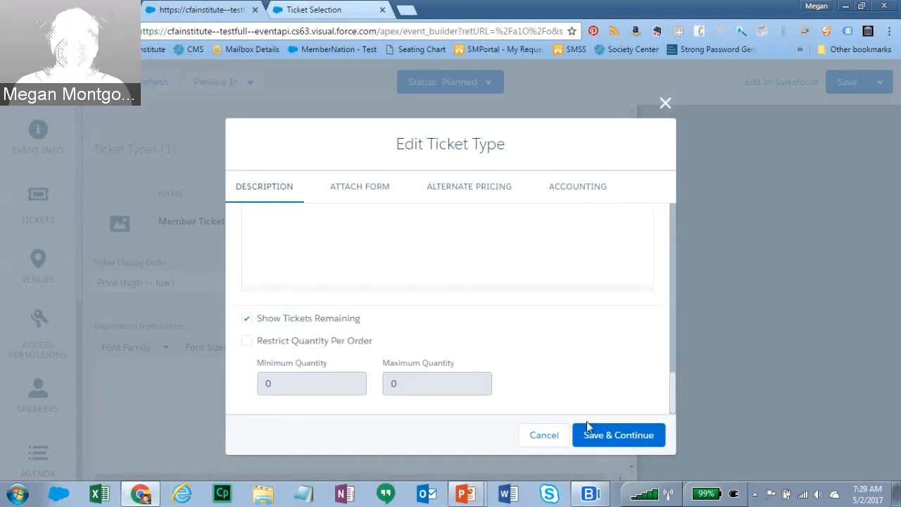
{"action": "left_click", "coordinate": [247, 341]}
{"action": "left_click", "coordinate": [405, 382]}
{"action": "key", "text": "BackSpace"}
{"action": "type", "text": "5"}
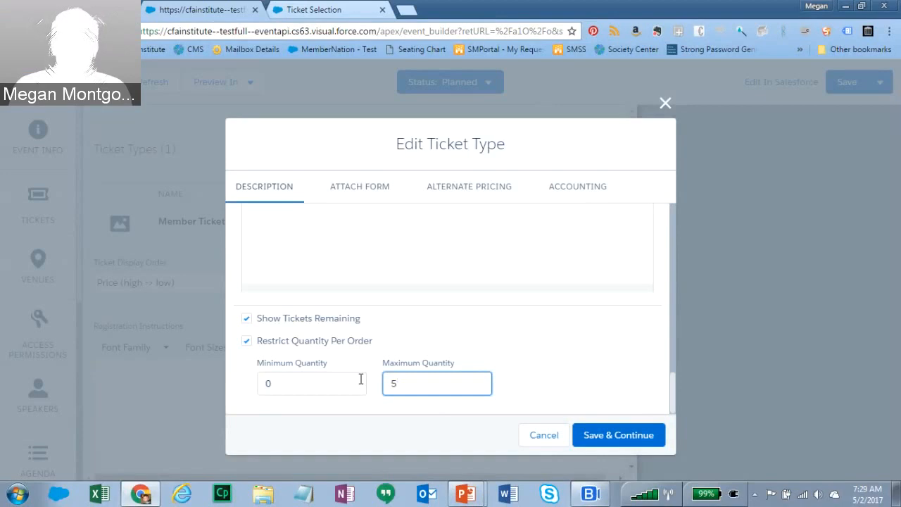
{"action": "left_click", "coordinate": [598, 433]}
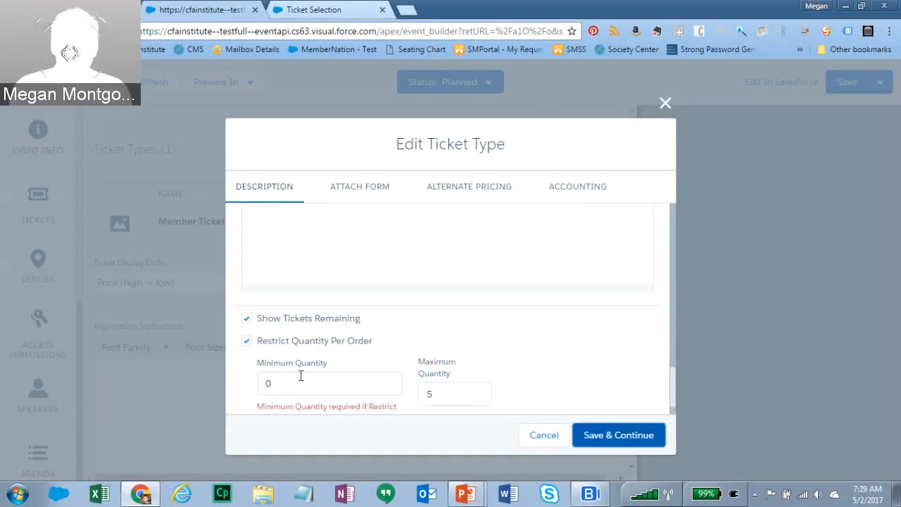
{"action": "left_click", "coordinate": [275, 386]}
{"action": "key", "text": "BackSpace"}
{"action": "type", "text": "1"}
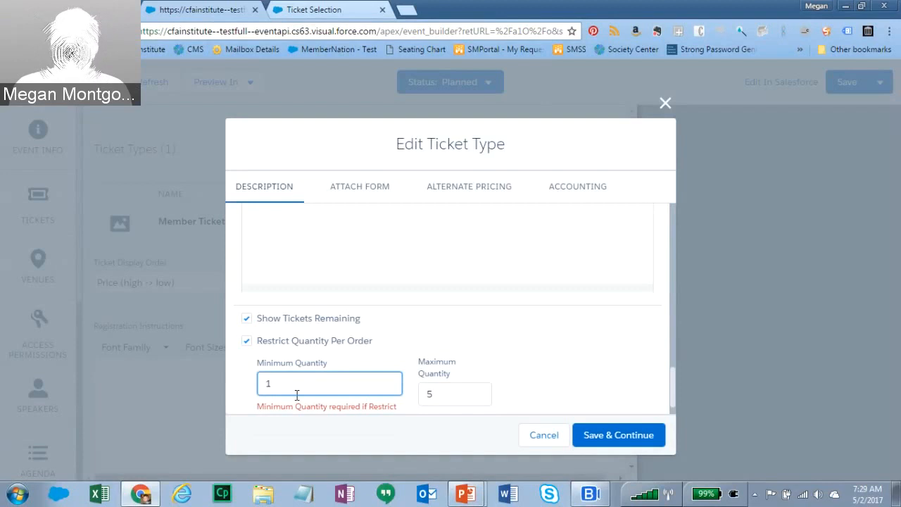
{"action": "left_click", "coordinate": [624, 439]}
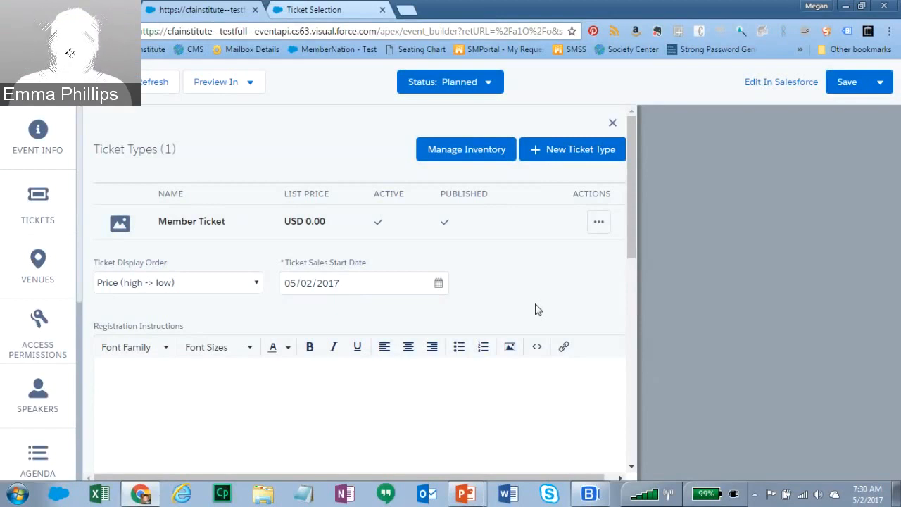
- Edit Member Ticket to lower its per-order Maximum Quantity to 1 and save
{"action": "left_click", "coordinate": [599, 222]}
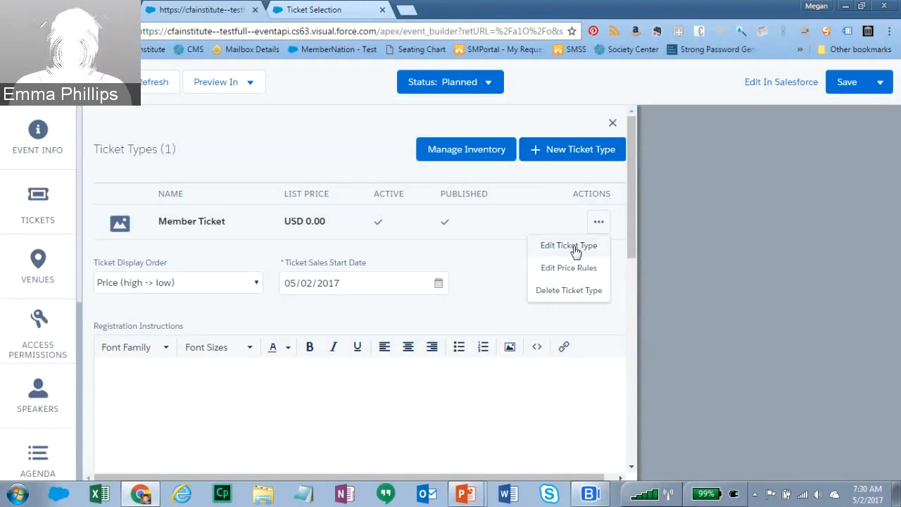
{"action": "left_click", "coordinate": [575, 252]}
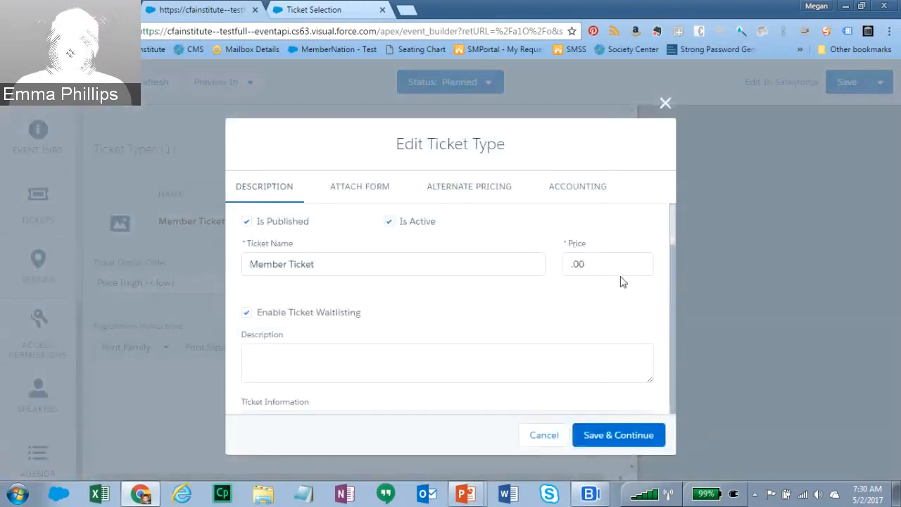
{"action": "left_click_drag", "start_coordinate": [675, 226], "coordinate": [668, 407]}
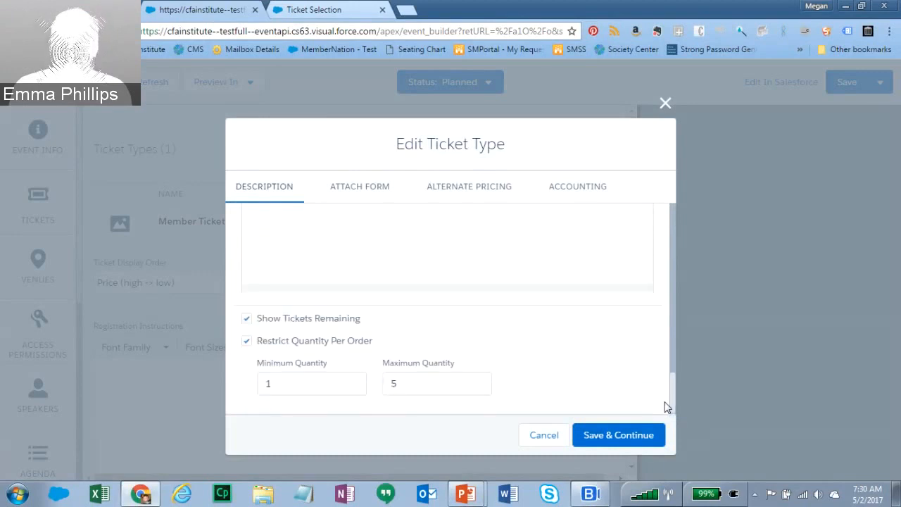
{"action": "left_click", "coordinate": [386, 383]}
{"action": "key", "text": "Delete"}
{"action": "type", "text": "1"}
{"action": "left_click", "coordinate": [620, 435]}
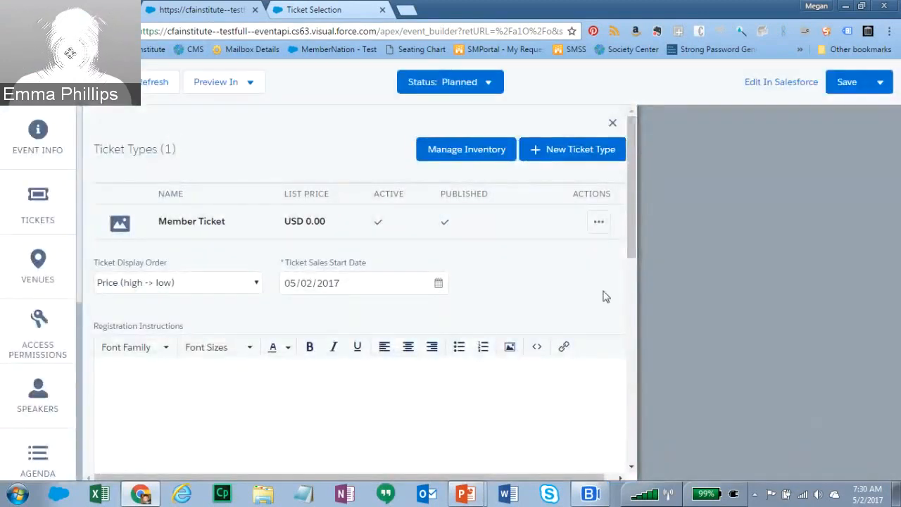
{"action": "left_click", "coordinate": [598, 222]}
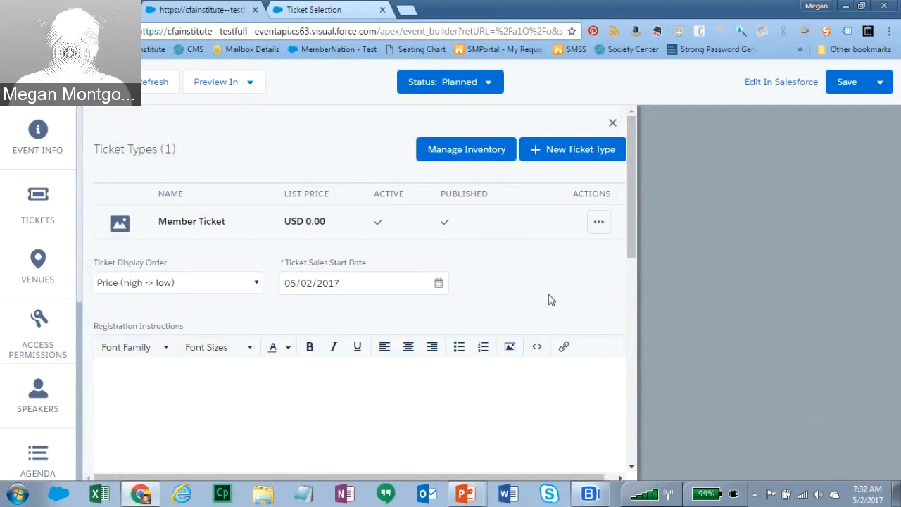
{"action": "left_click", "coordinate": [599, 221]}
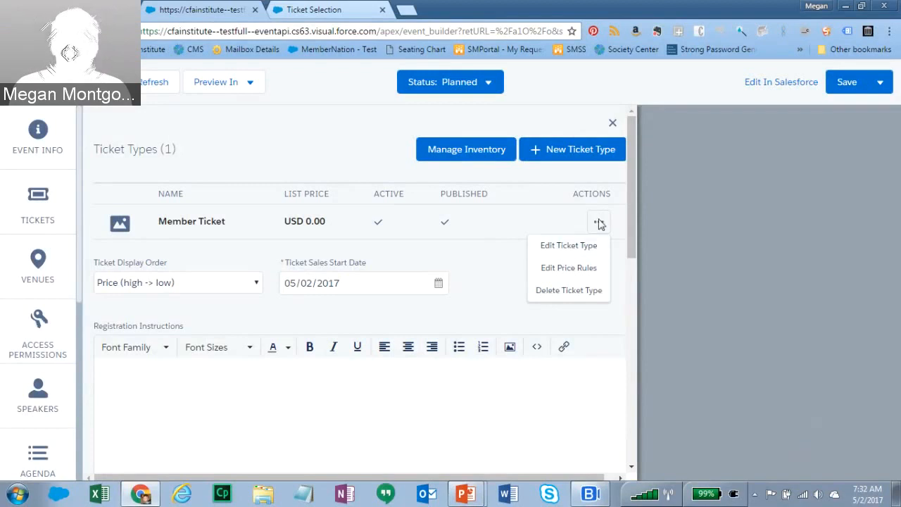
- Choose Edit Price Rules from the Member Ticket actions menu
{"action": "left_click", "coordinate": [364, 237]}
{"action": "left_click", "coordinate": [598, 223]}
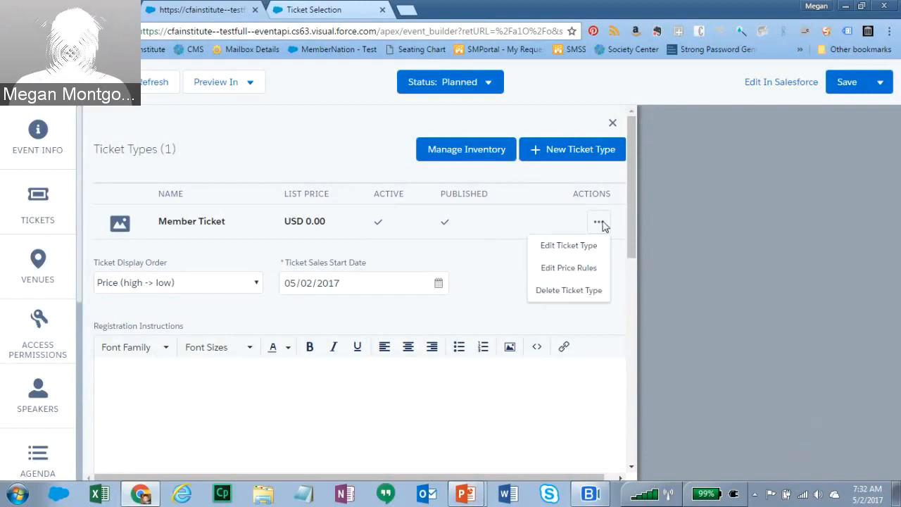
{"action": "left_click", "coordinate": [564, 271]}
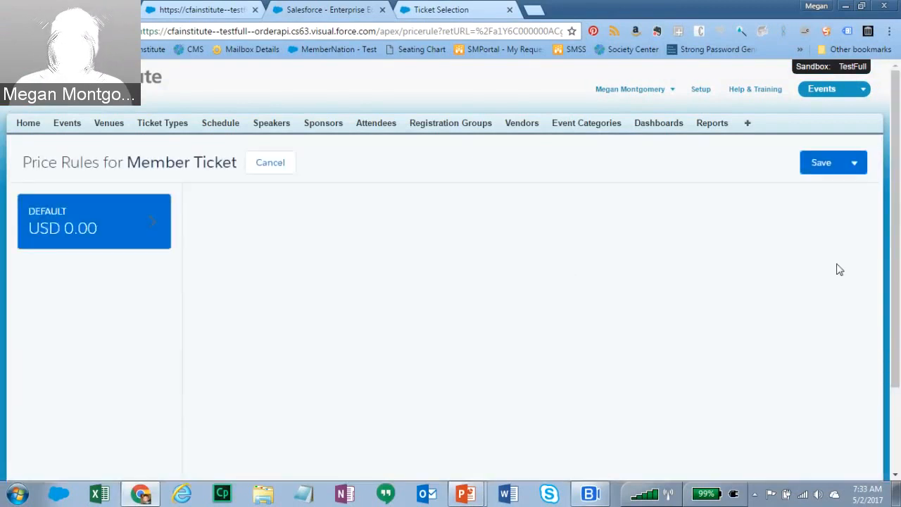
- Expand the DEFAULT USD 0.00 price rule card to view its price, limits and criteria
{"action": "scroll", "coordinate": [897, 232], "scroll_direction": "down", "scroll_amount": 1}
{"action": "scroll", "coordinate": [897, 232], "scroll_direction": "down", "scroll_amount": 2}
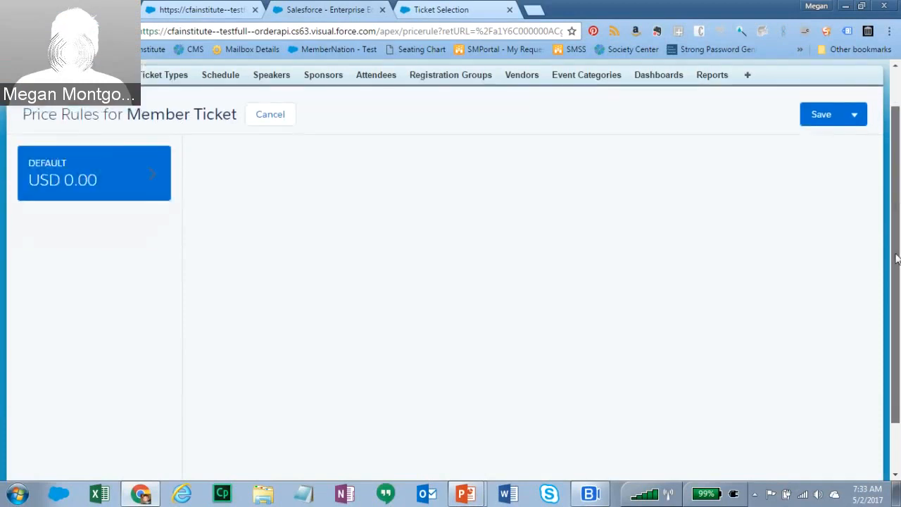
{"action": "left_click", "coordinate": [134, 146]}
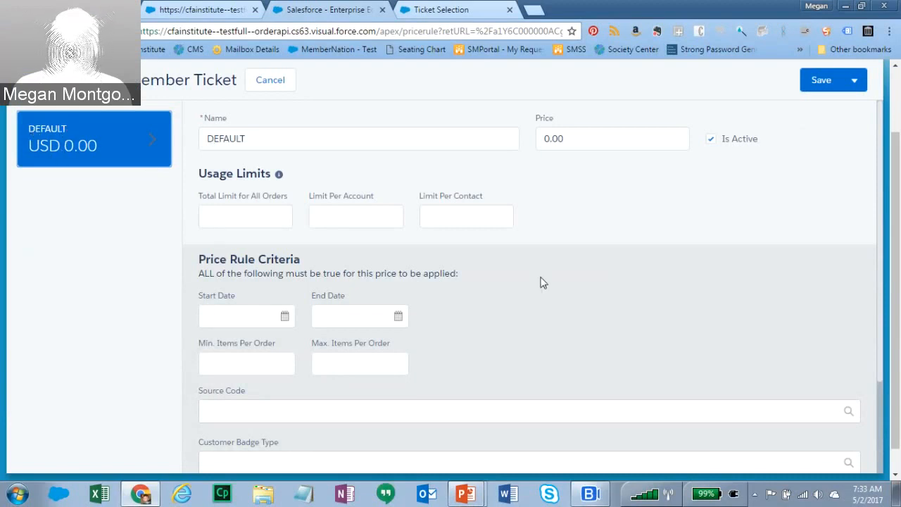
{"action": "left_click_drag", "start_coordinate": [897, 262], "coordinate": [900, 219]}
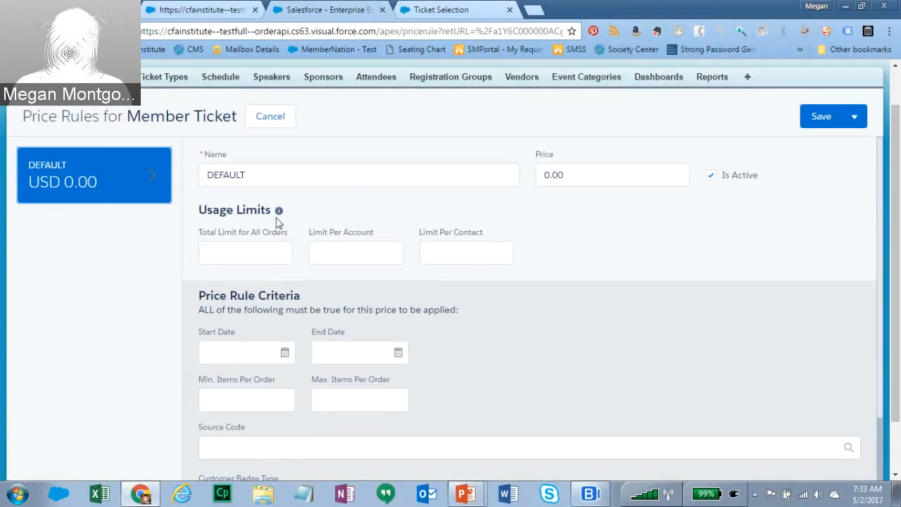
{"action": "mouse_move", "coordinate": [279, 214]}
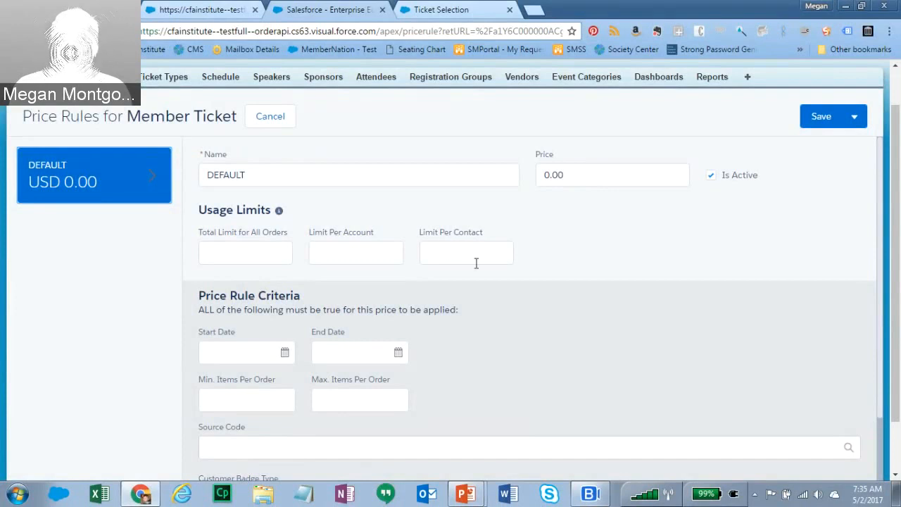
{"action": "scroll", "coordinate": [897, 152], "scroll_direction": "down", "scroll_amount": 1}
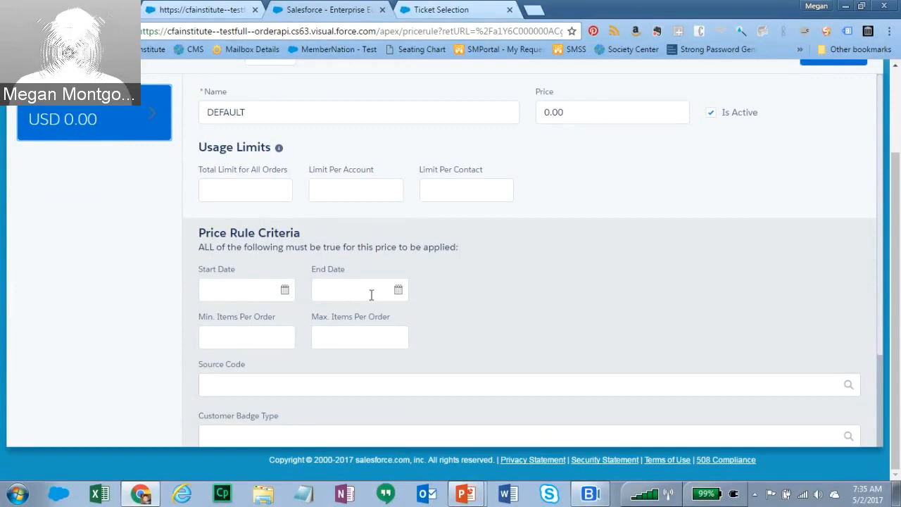
{"action": "left_click", "coordinate": [237, 341]}
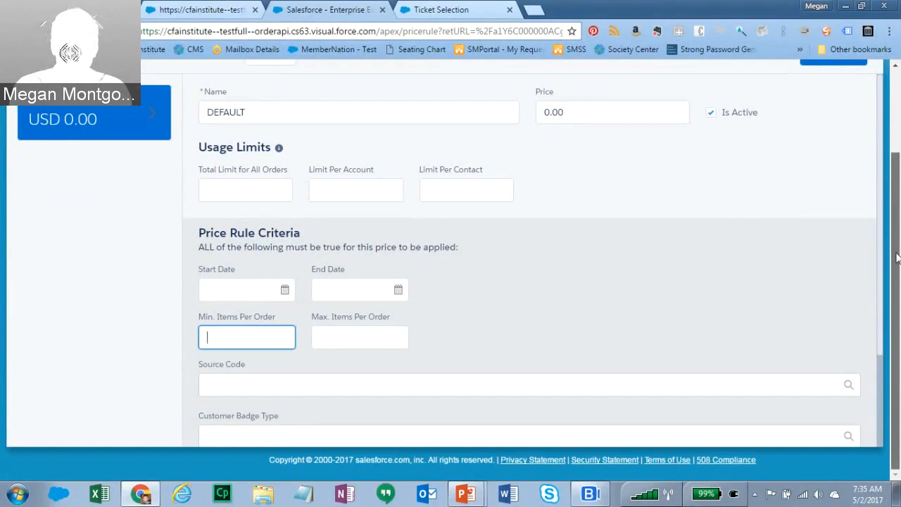
{"action": "left_click", "coordinate": [407, 382]}
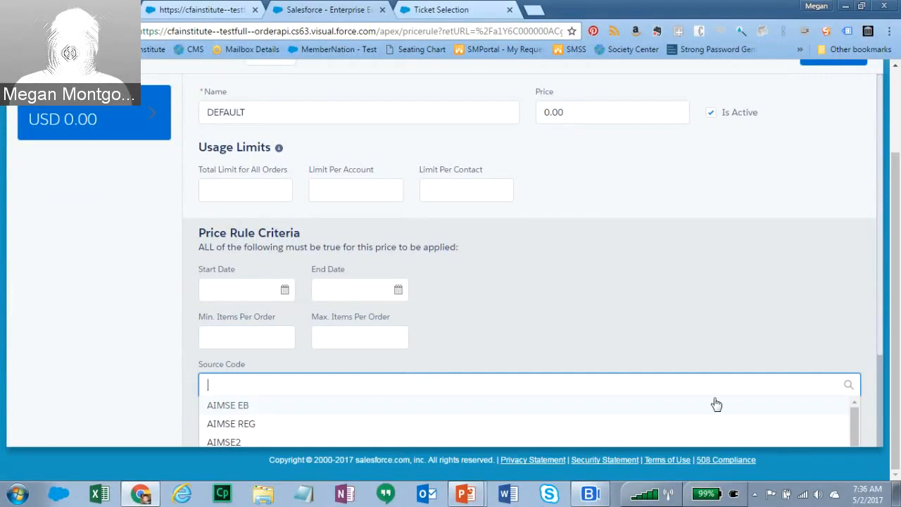
{"action": "left_click", "coordinate": [843, 355]}
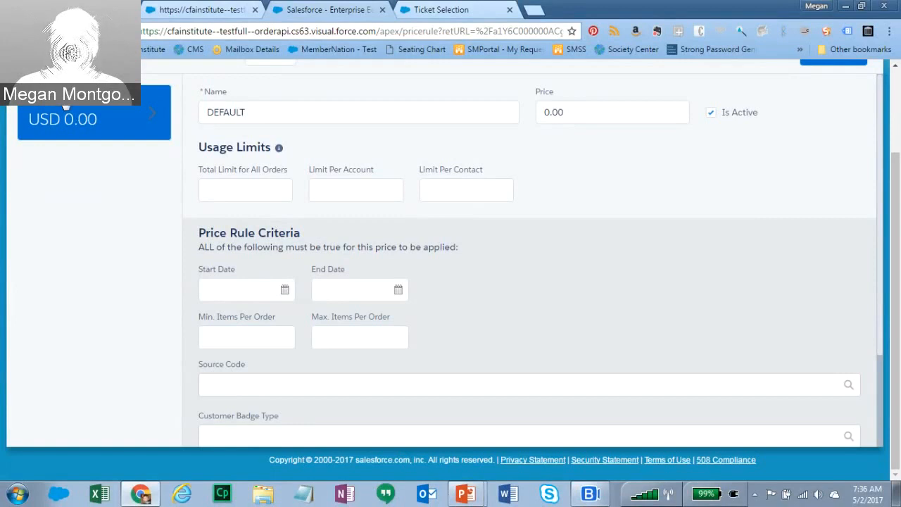
{"action": "left_click", "coordinate": [223, 433]}
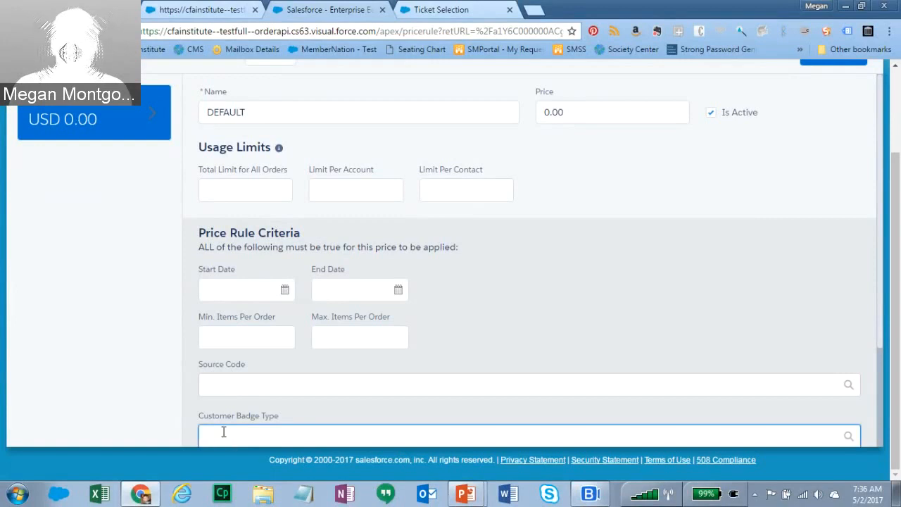
- Search the Customer Badge Type list and select Member - Minnesota
{"action": "scroll", "coordinate": [886, 346], "scroll_direction": "down", "scroll_amount": 2}
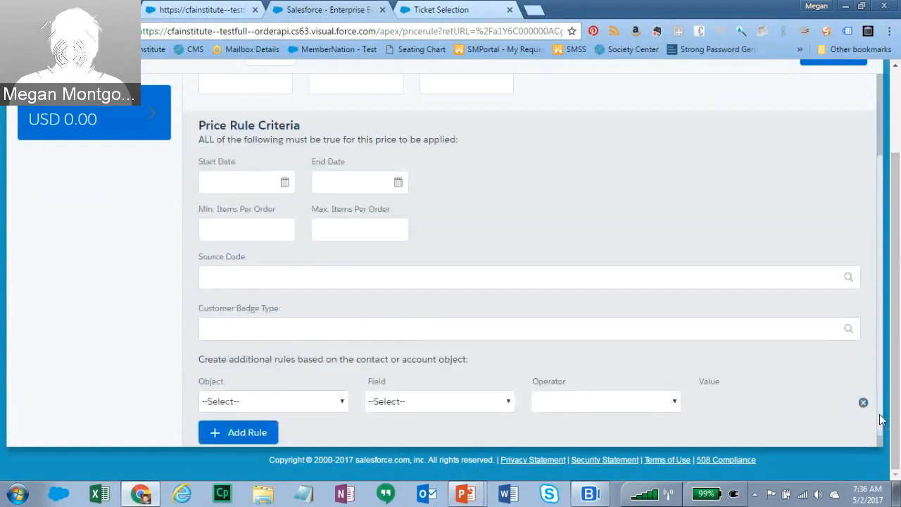
{"action": "left_click", "coordinate": [346, 317]}
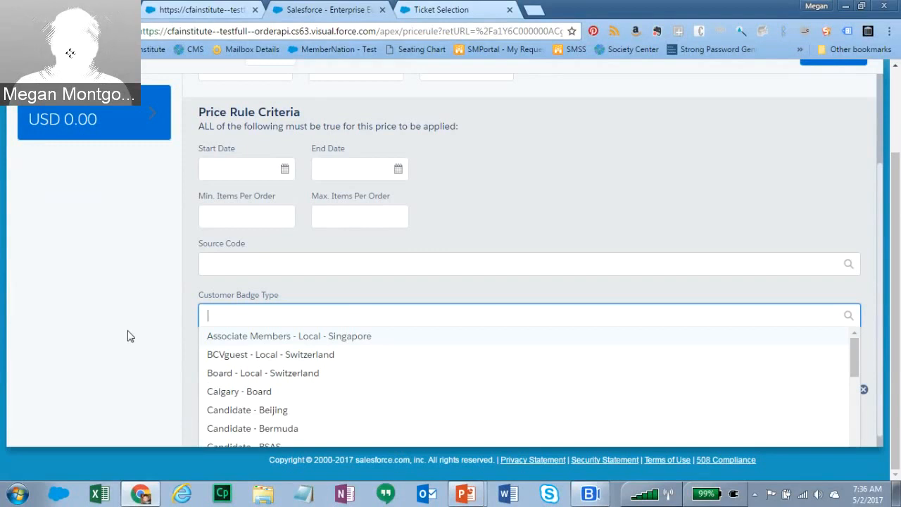
{"action": "type", "text": "Mi"}
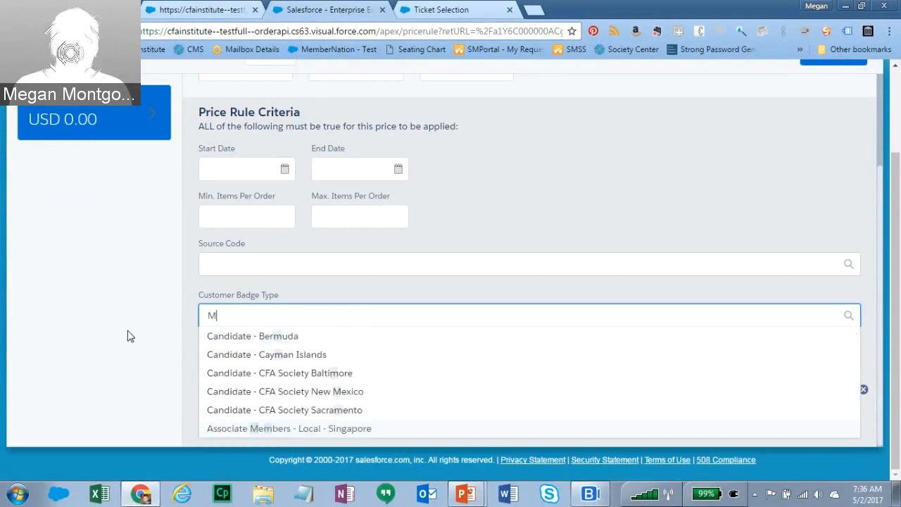
{"action": "key", "text": "BackSpace"}
{"action": "key", "text": "BackSpace"}
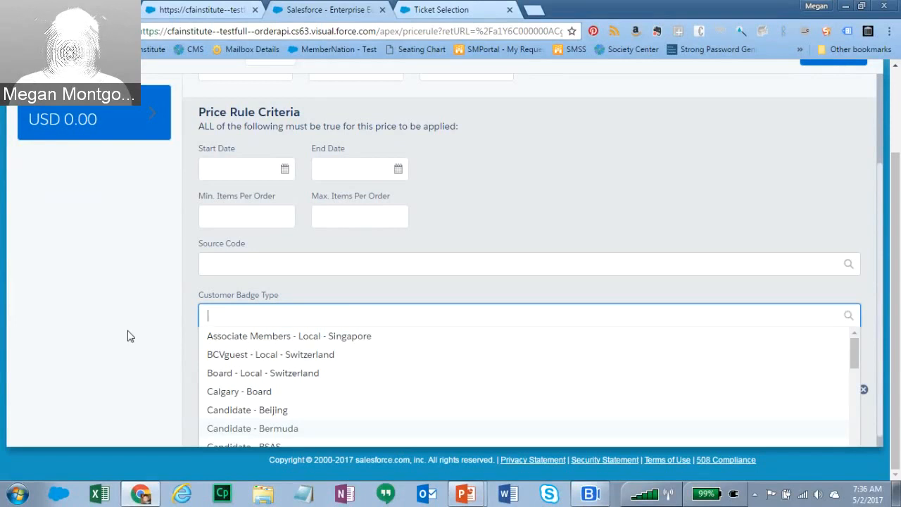
{"action": "type", "text": "Memb"}
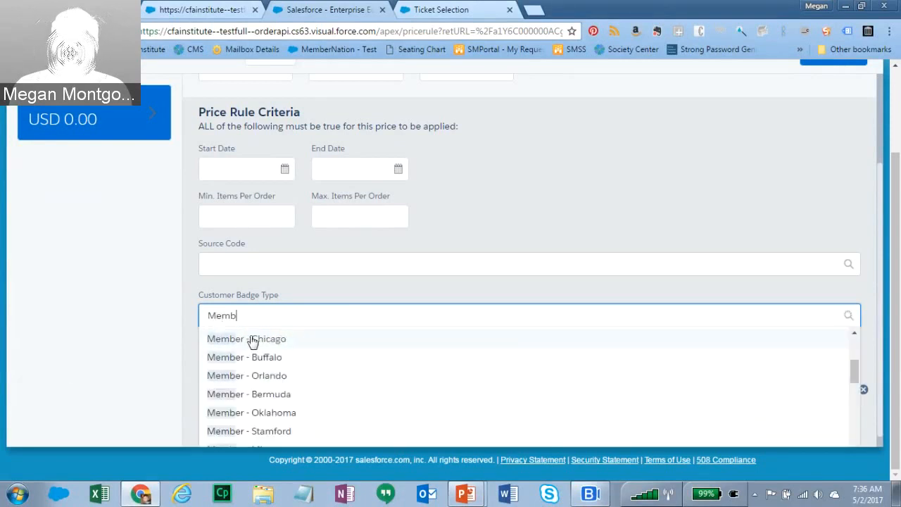
{"action": "type", "text": "er"}
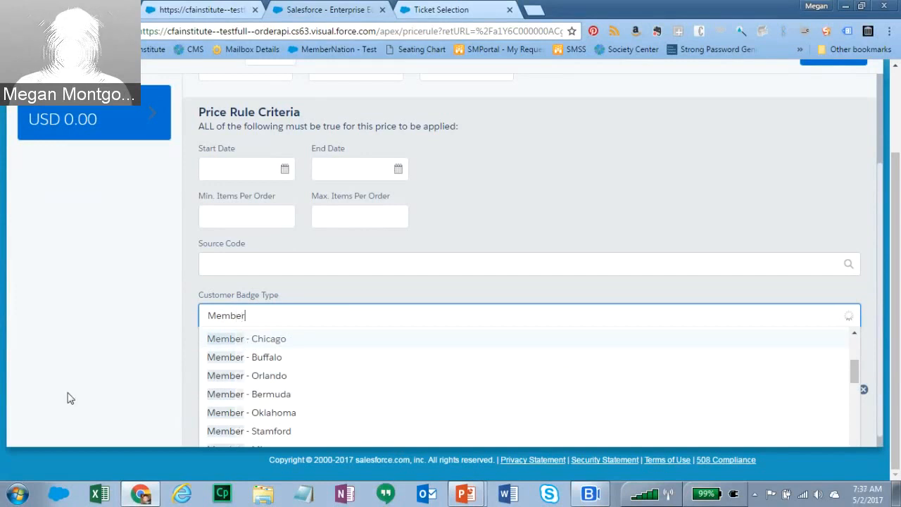
{"action": "type", "text": " - minn"}
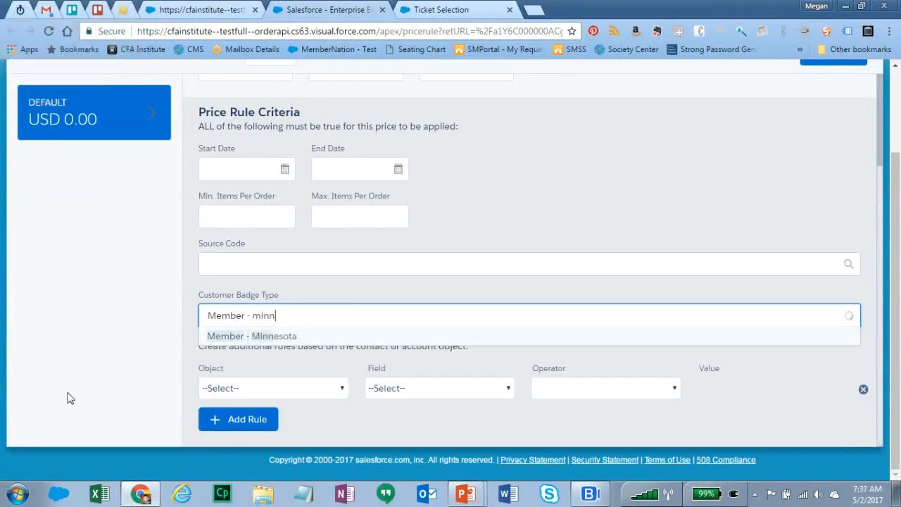
{"action": "left_click", "coordinate": [241, 341]}
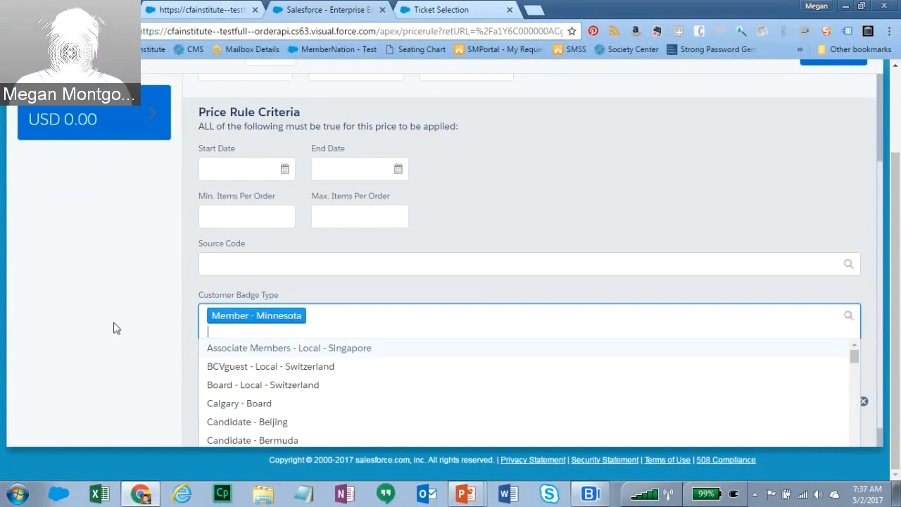
{"action": "left_click", "coordinate": [654, 221]}
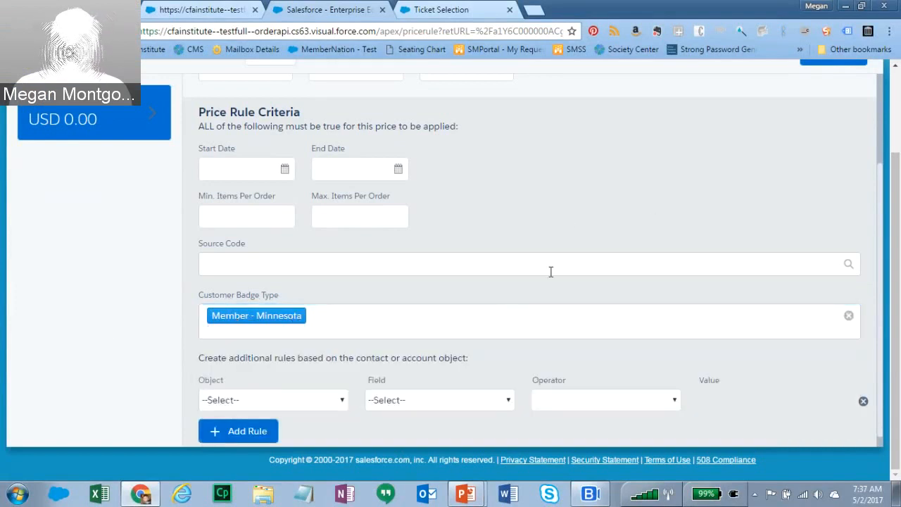
- Search for Local and Candidate badge types without adding either
{"action": "left_click", "coordinate": [326, 313]}
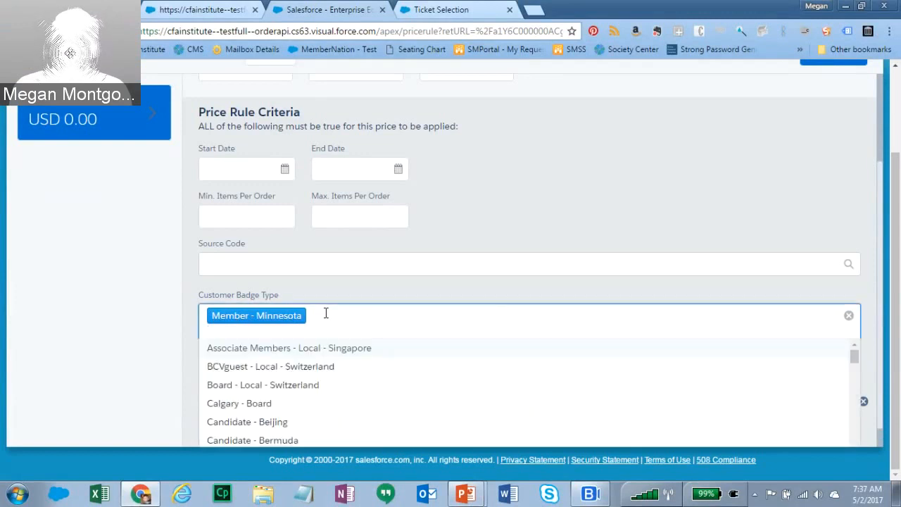
{"action": "type", "text": "Local"}
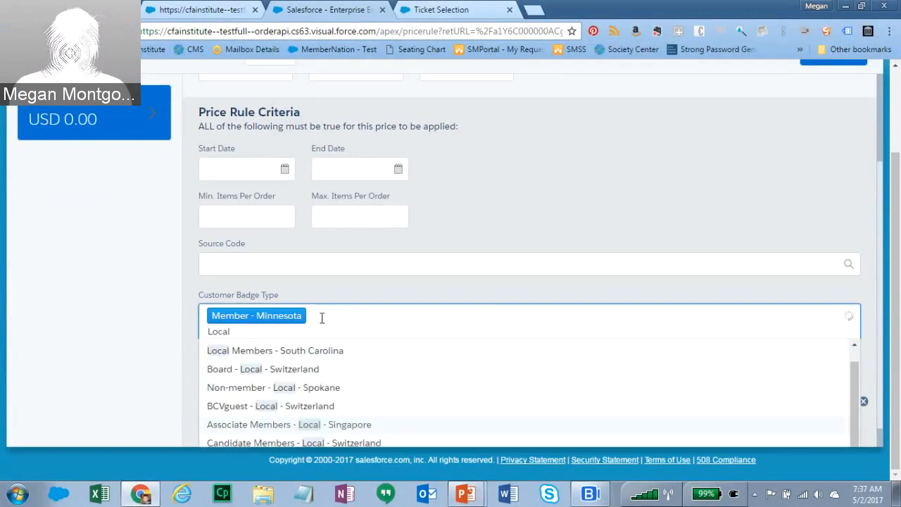
{"action": "key", "text": "BackSpace"}
{"action": "key", "text": "BackSpace"}
{"action": "key", "text": "BackSpace"}
{"action": "key", "text": "BackSpace"}
{"action": "key", "text": "BackSpace"}
{"action": "type", "text": "Candidate - m"}
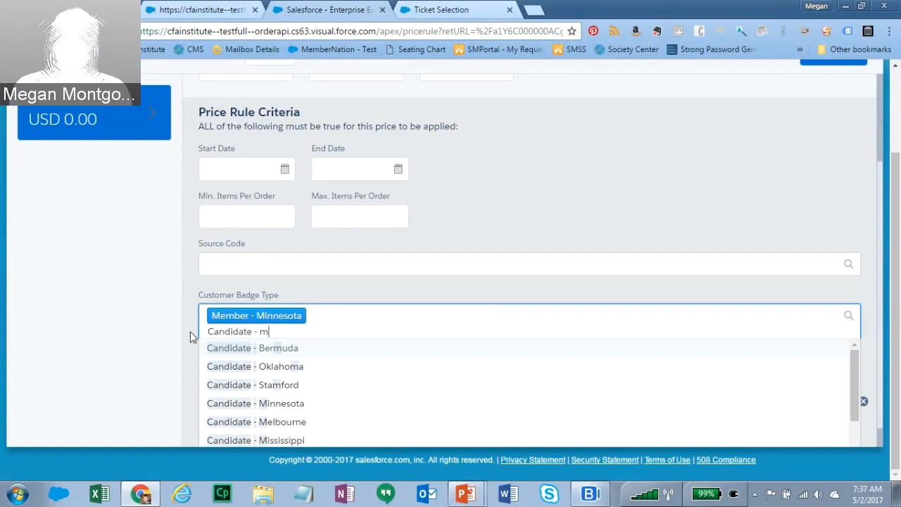
{"action": "key", "text": "BackSpace"}
{"action": "key", "text": "BackSpace"}
{"action": "key", "text": "BackSpace"}
{"action": "key", "text": "BackSpace"}
{"action": "key", "text": "BackSpace"}
{"action": "key", "text": "BackSpace"}
{"action": "key", "text": "BackSpace"}
{"action": "key", "text": "BackSpace"}
{"action": "key", "text": "BackSpace"}
{"action": "key", "text": "BackSpace"}
{"action": "key", "text": "BackSpace"}
{"action": "key", "text": "BackSpace"}
{"action": "key", "text": "BackSpace"}
{"action": "key", "text": "BackSpace"}
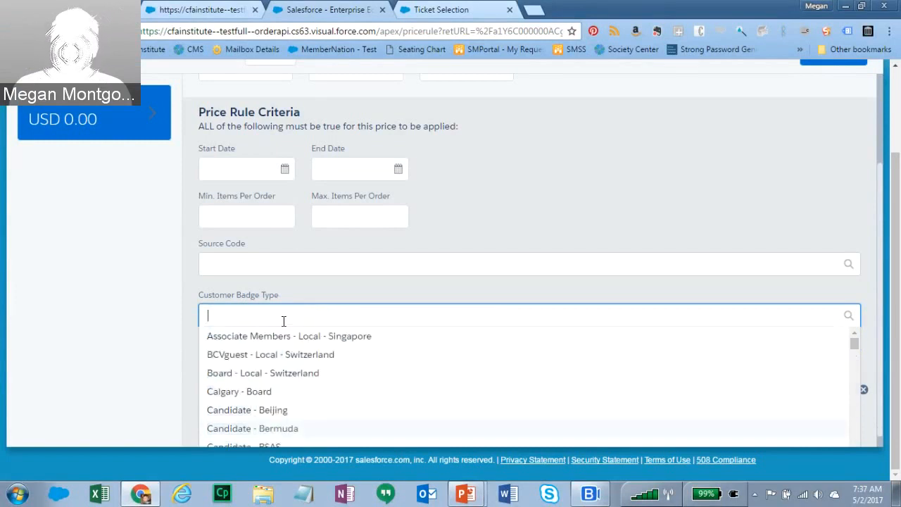
{"action": "left_click", "coordinate": [575, 187]}
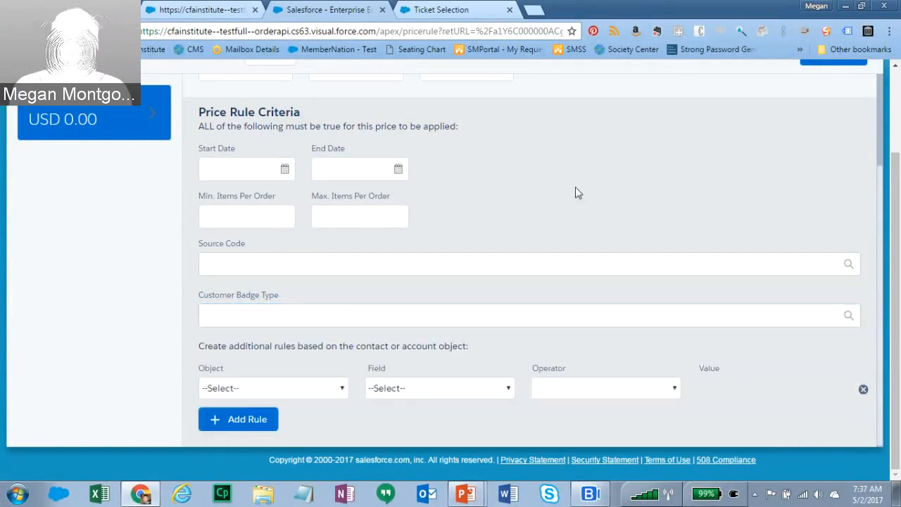
- Search 'Minn' again and keep Member - Minnesota as the badge criterion
{"action": "left_click", "coordinate": [243, 317]}
{"action": "type", "text": "Minn"}
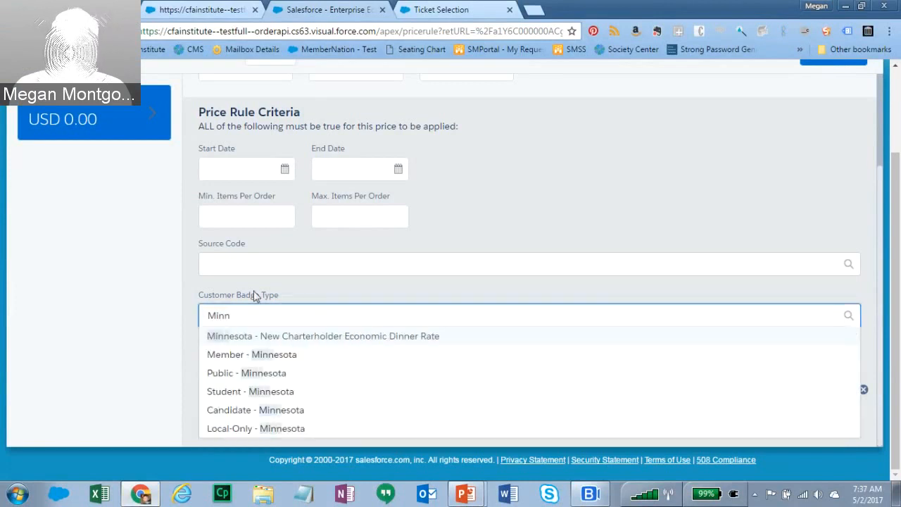
{"action": "left_click", "coordinate": [243, 356]}
{"action": "left_click", "coordinate": [77, 338]}
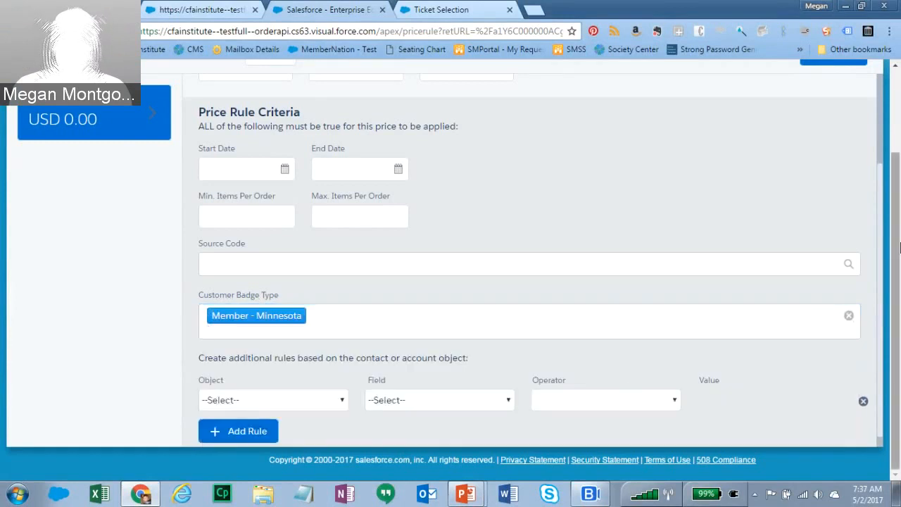
{"action": "scroll", "coordinate": [881, 203], "scroll_direction": "down", "scroll_amount": 1}
{"action": "scroll", "coordinate": [881, 202], "scroll_direction": "down", "scroll_amount": 1}
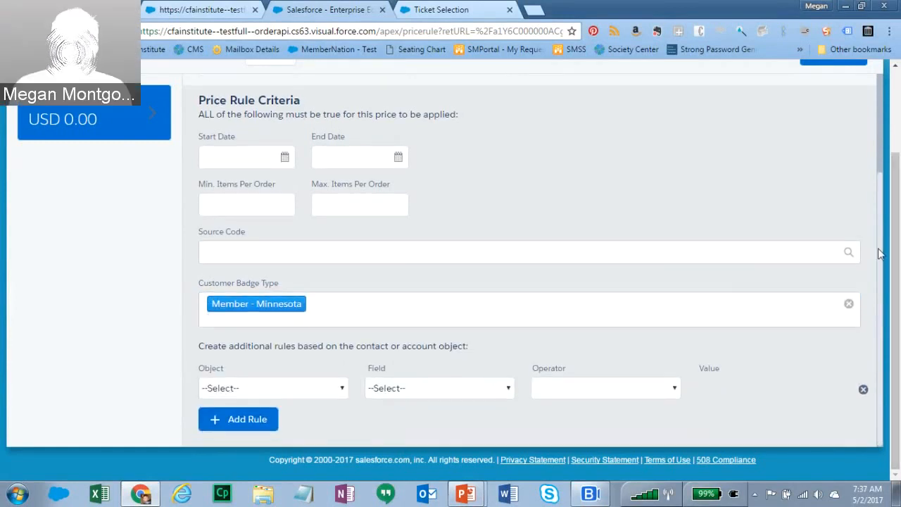
{"action": "left_click", "coordinate": [342, 394]}
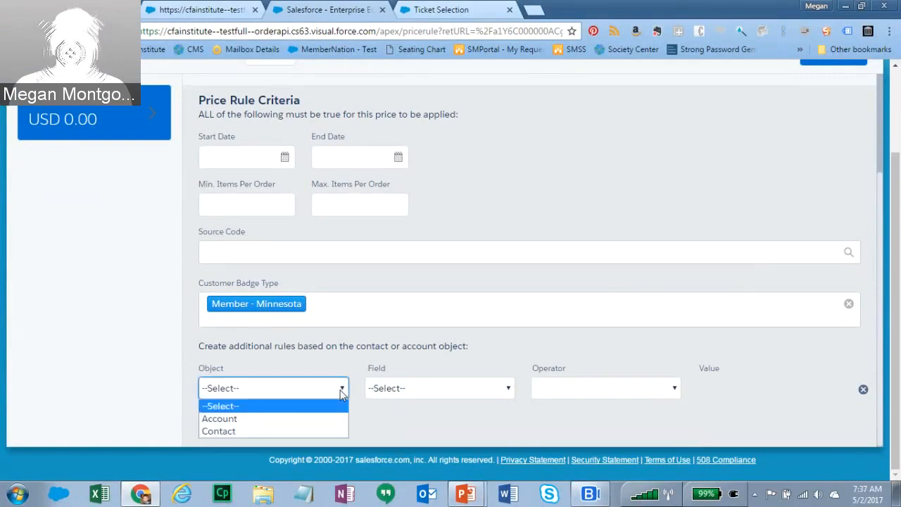
{"action": "left_click", "coordinate": [226, 432]}
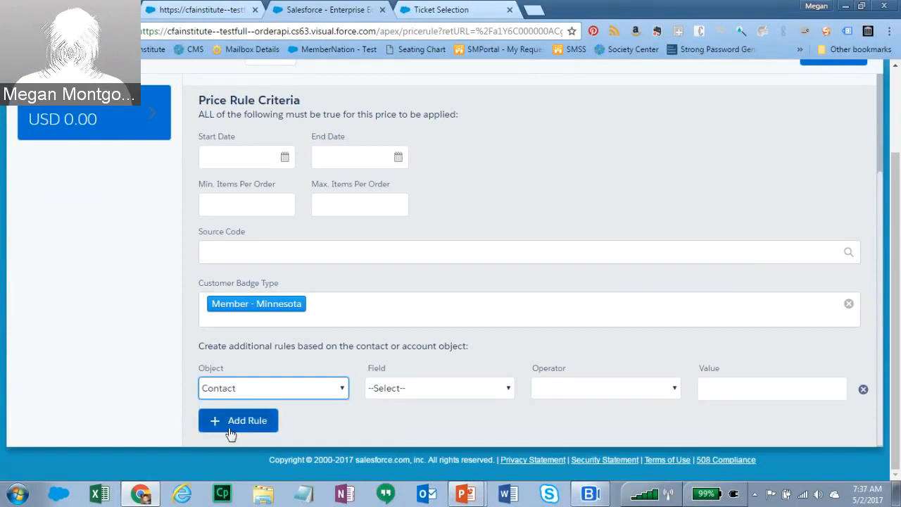
{"action": "left_click", "coordinate": [419, 391]}
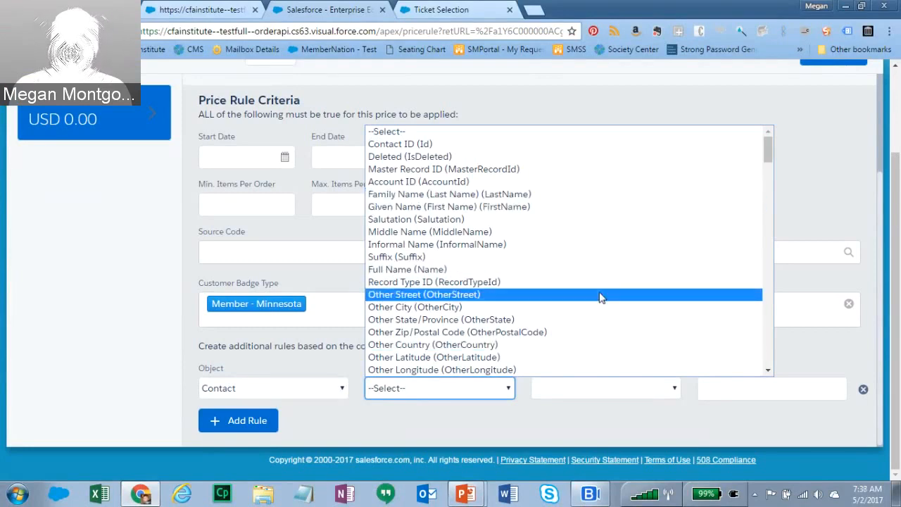
{"action": "left_click_drag", "start_coordinate": [772, 150], "coordinate": [773, 181]}
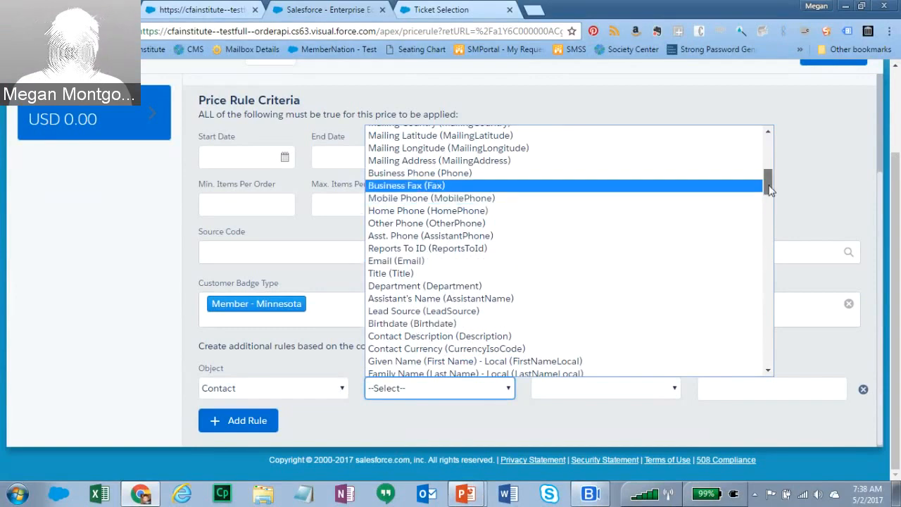
{"action": "scroll", "coordinate": [770, 190], "scroll_direction": "up", "scroll_amount": 3}
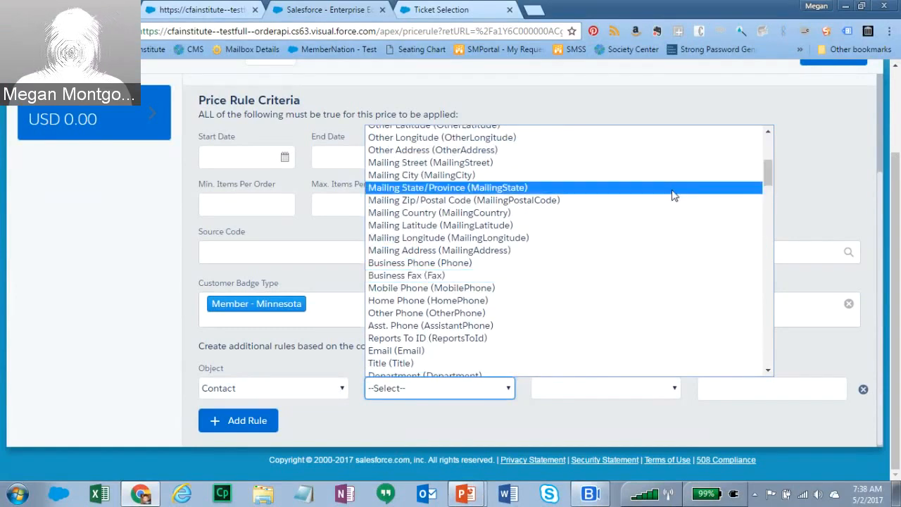
{"action": "left_click", "coordinate": [121, 362]}
{"action": "left_click", "coordinate": [338, 389]}
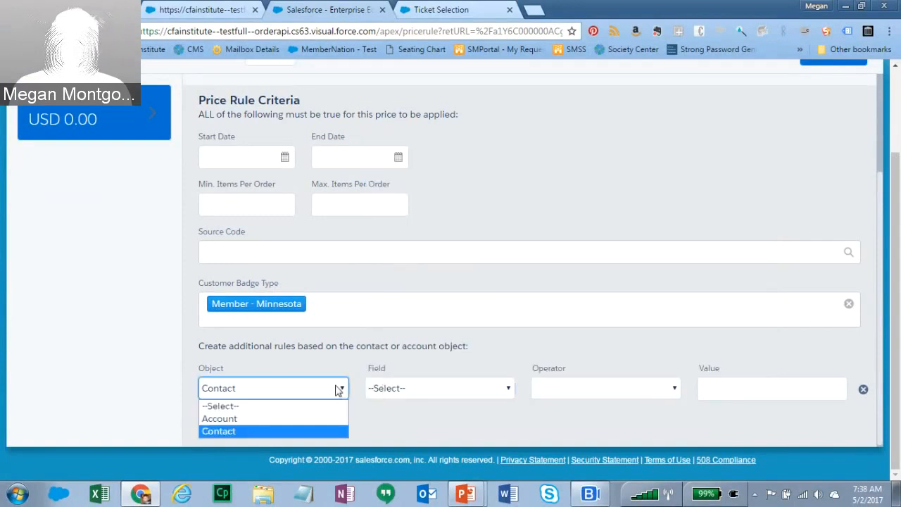
{"action": "left_click", "coordinate": [268, 408]}
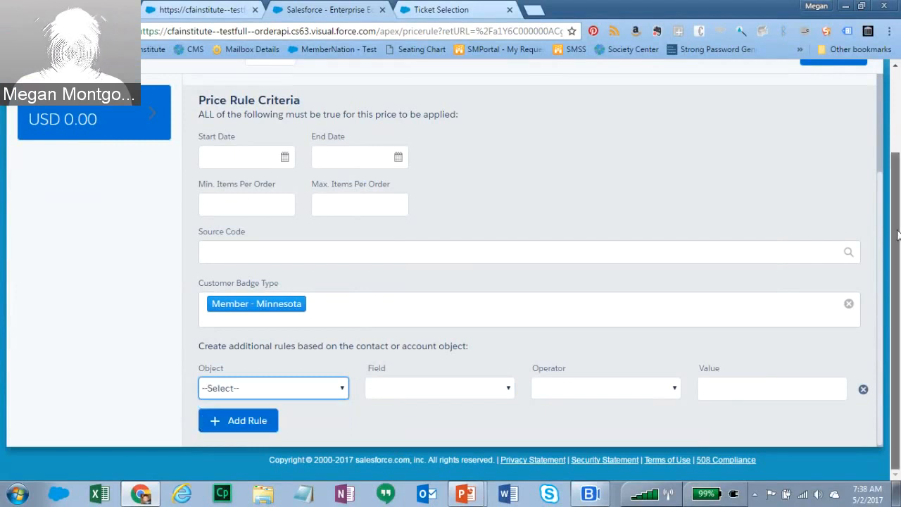
{"action": "left_click_drag", "start_coordinate": [898, 234], "coordinate": [897, 200]}
- Save the price rule with Save & Exit to return to the Member Ticket record
{"action": "left_click", "coordinate": [821, 102]}
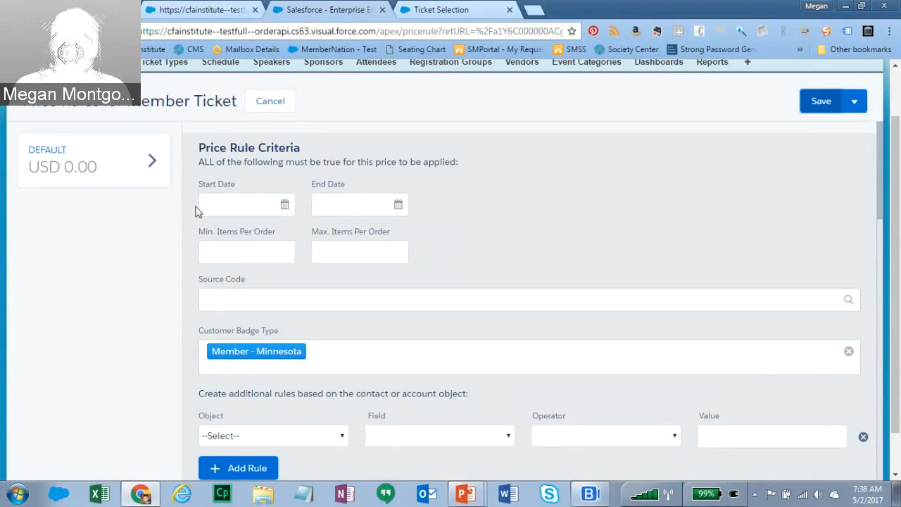
{"action": "scroll", "coordinate": [896, 251], "scroll_direction": "up", "scroll_amount": 2}
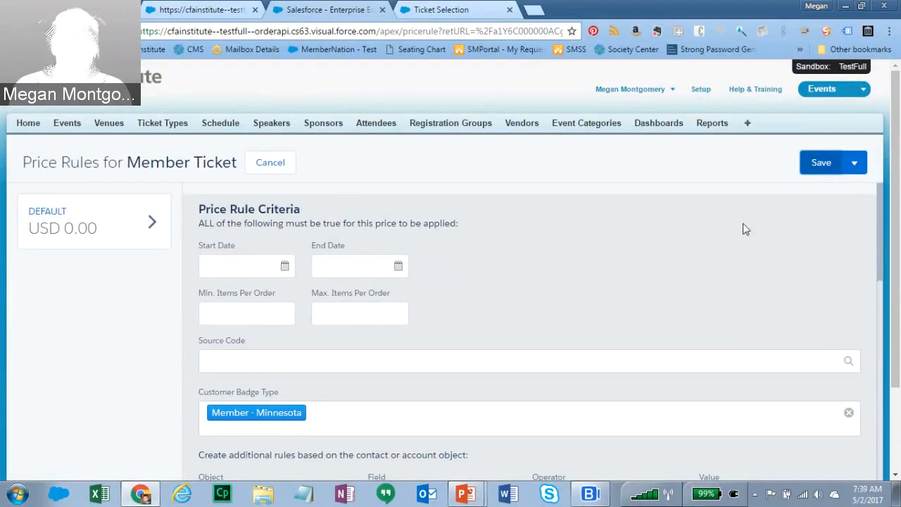
{"action": "left_click", "coordinate": [821, 164]}
{"action": "mouse_move", "coordinate": [858, 168]}
{"action": "left_click", "coordinate": [833, 209]}
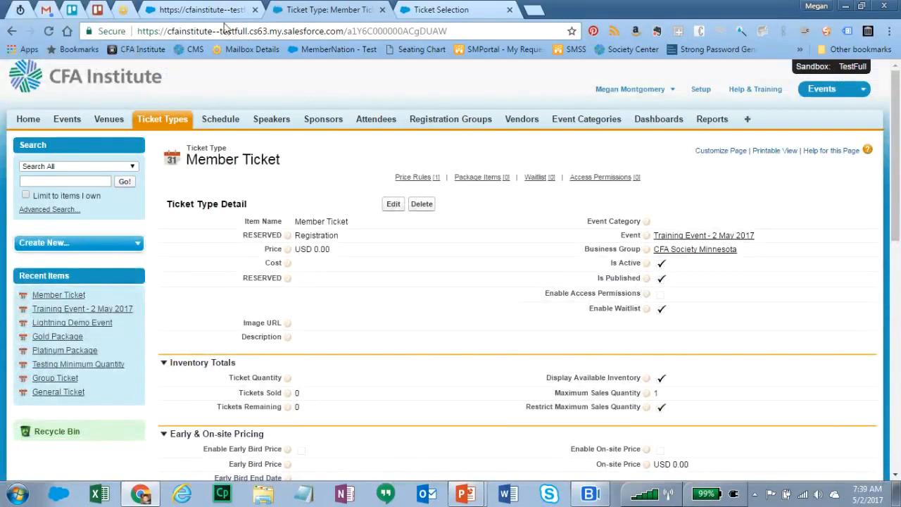
- Back in Event Builder, start a published ticket type named Guest Ticket priced 10
{"action": "left_click", "coordinate": [221, 10]}
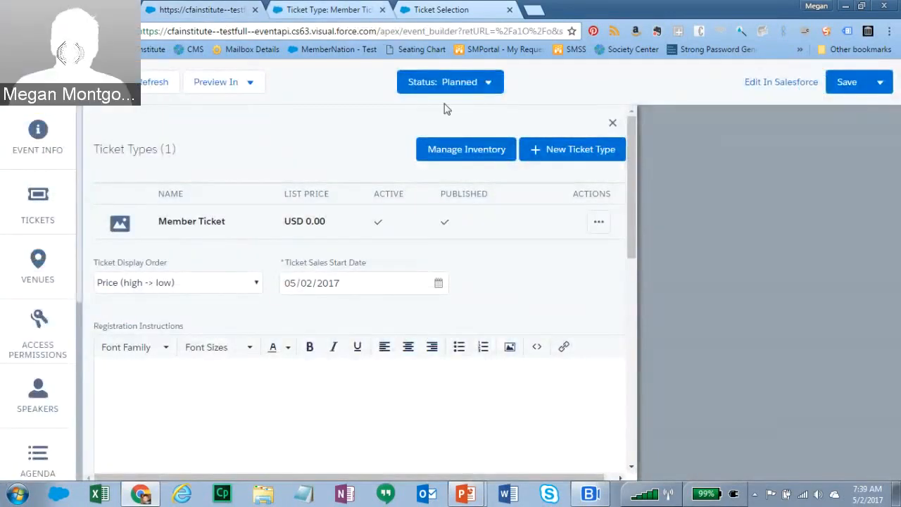
{"action": "left_click", "coordinate": [283, 10]}
{"action": "left_click", "coordinate": [230, 9]}
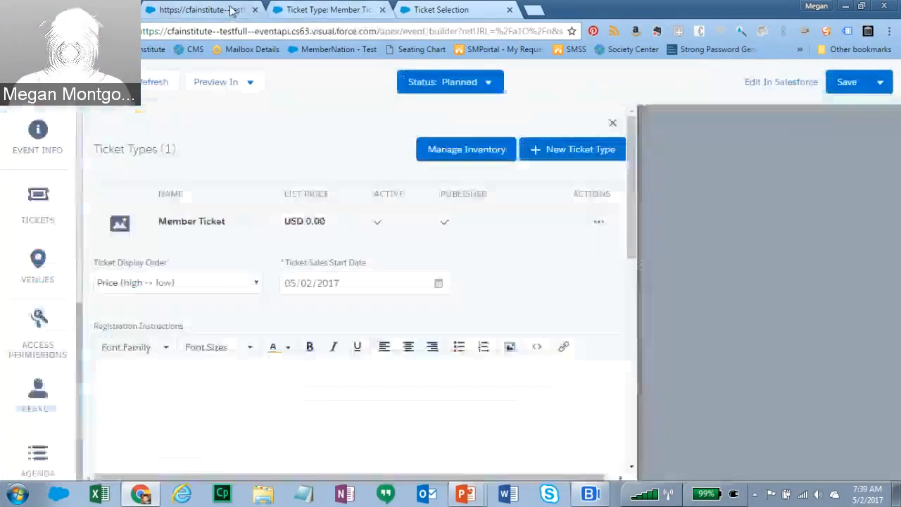
{"action": "left_click", "coordinate": [575, 150]}
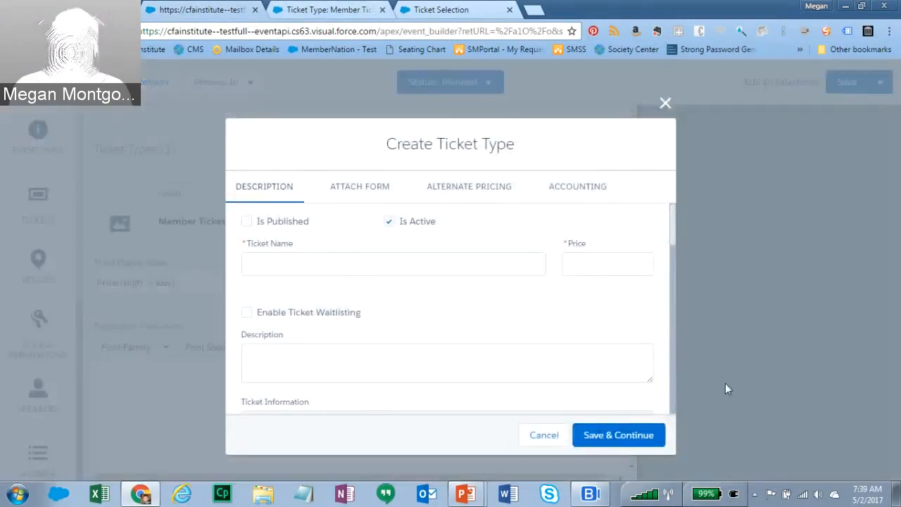
{"action": "left_click", "coordinate": [248, 223]}
{"action": "left_click", "coordinate": [307, 259]}
{"action": "type", "text": "Guest Ticket"}
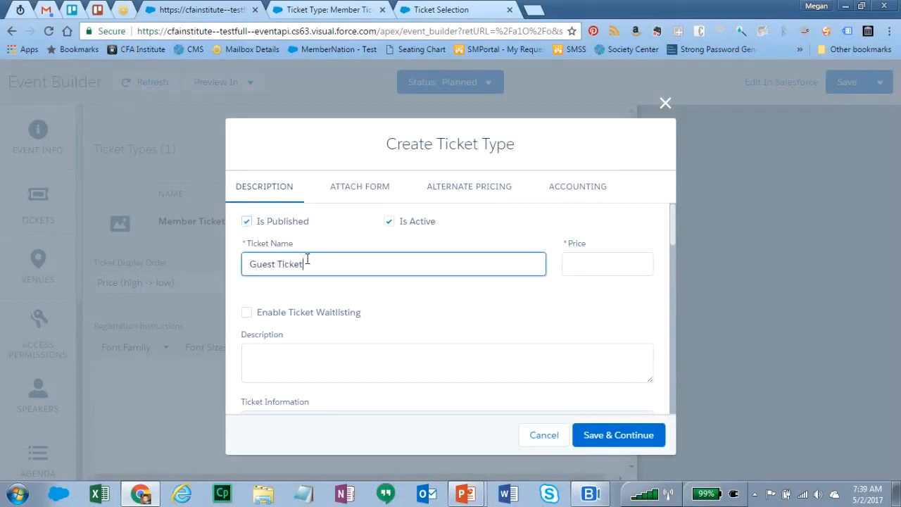
{"action": "key", "text": "Tab"}
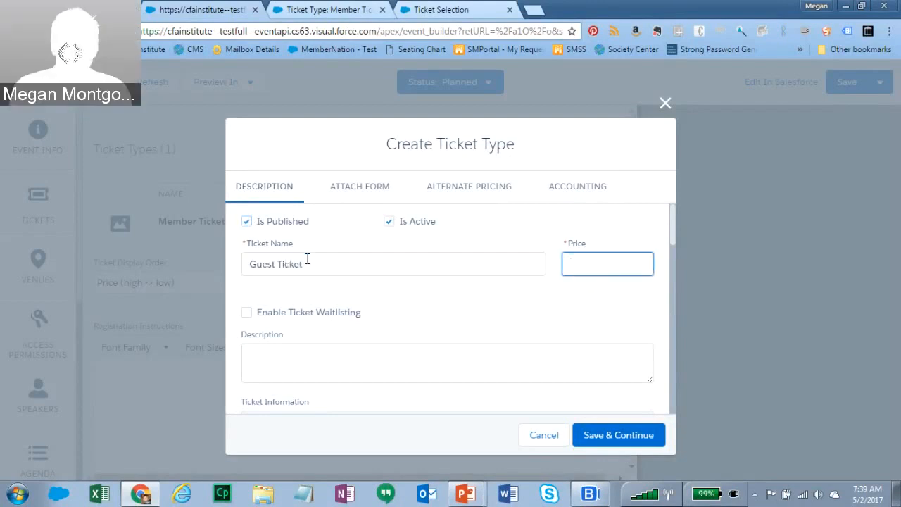
{"action": "type", "text": "10"}
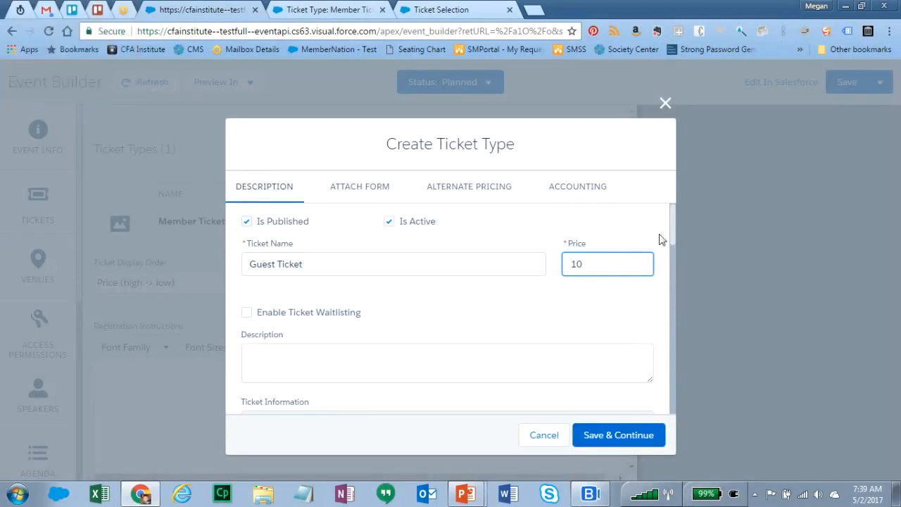
- Enable Show Tickets Remaining and review the Attach Form and Alternate Pricing tabs
{"action": "left_click_drag", "start_coordinate": [671, 229], "coordinate": [680, 378]}
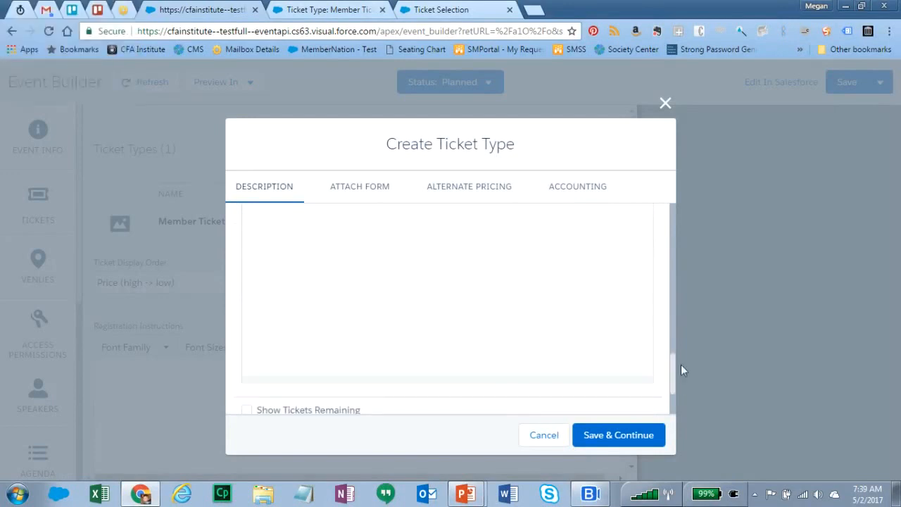
{"action": "scroll", "coordinate": [672, 374], "scroll_direction": "down", "scroll_amount": 1}
{"action": "left_click", "coordinate": [246, 319]}
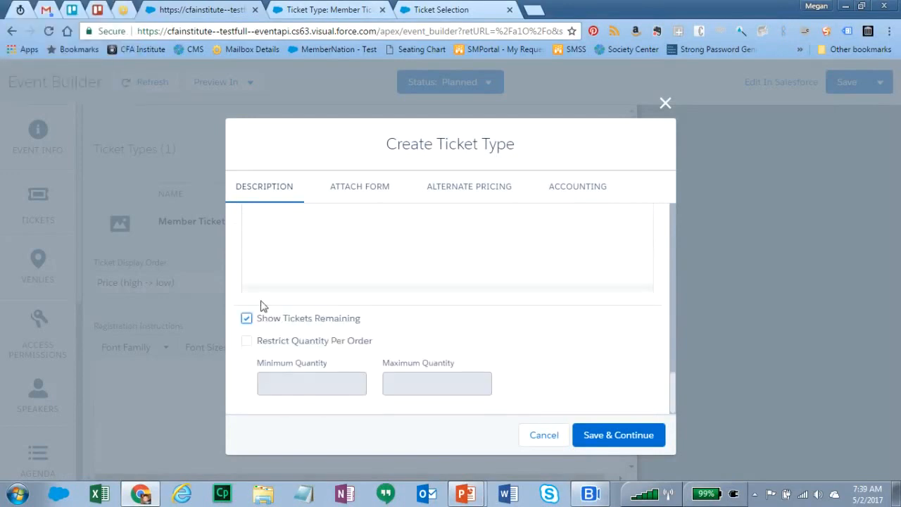
{"action": "left_click", "coordinate": [356, 195]}
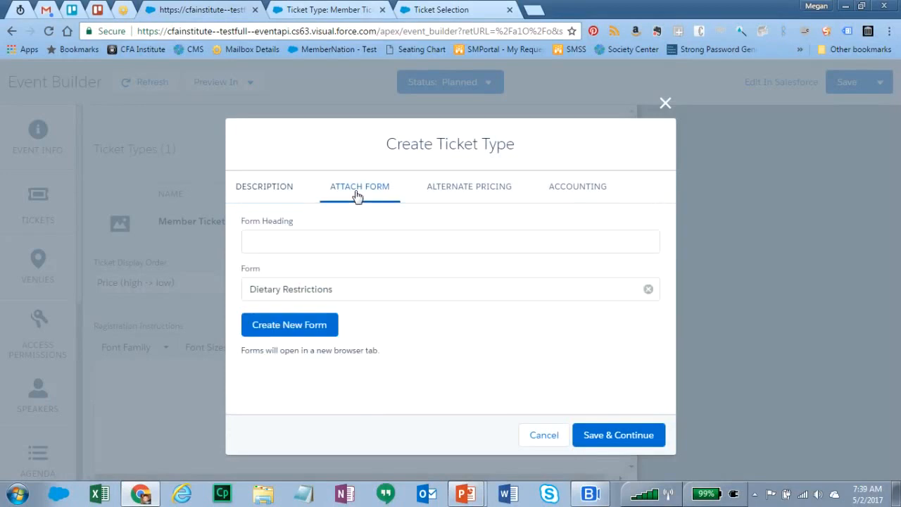
{"action": "left_click", "coordinate": [469, 188]}
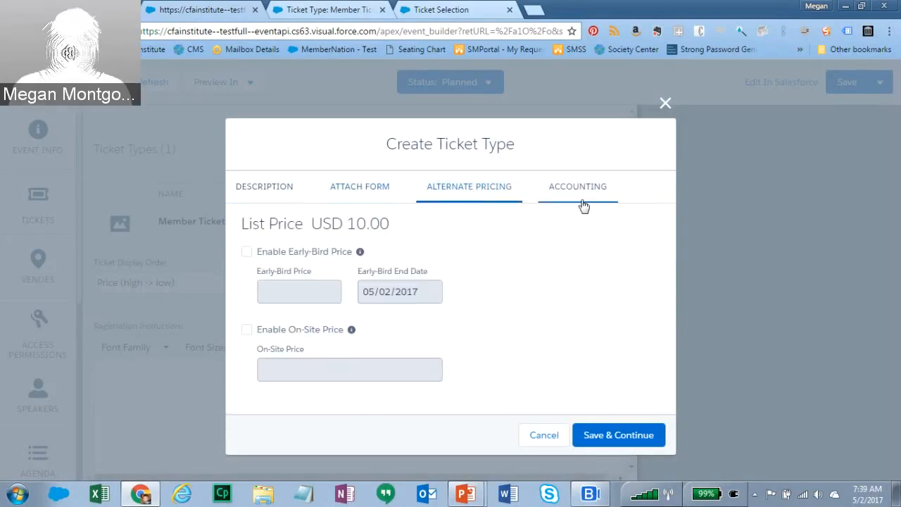
- Set the ticket's income to Income Account - Minnesota and refunds to Refunds Payable - Minnesota
{"action": "left_click", "coordinate": [604, 189]}
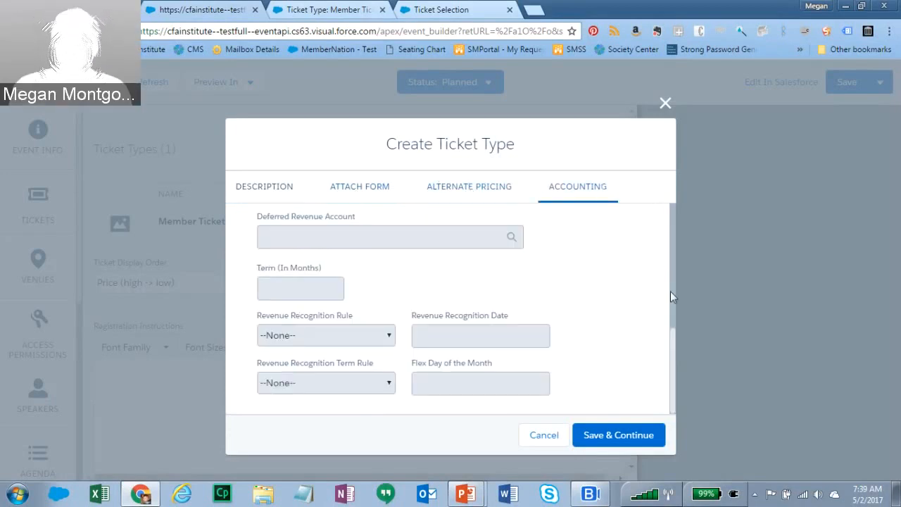
{"action": "scroll", "coordinate": [670, 291], "scroll_direction": "up", "scroll_amount": 5}
{"action": "scroll", "coordinate": [671, 265], "scroll_direction": "up", "scroll_amount": 1}
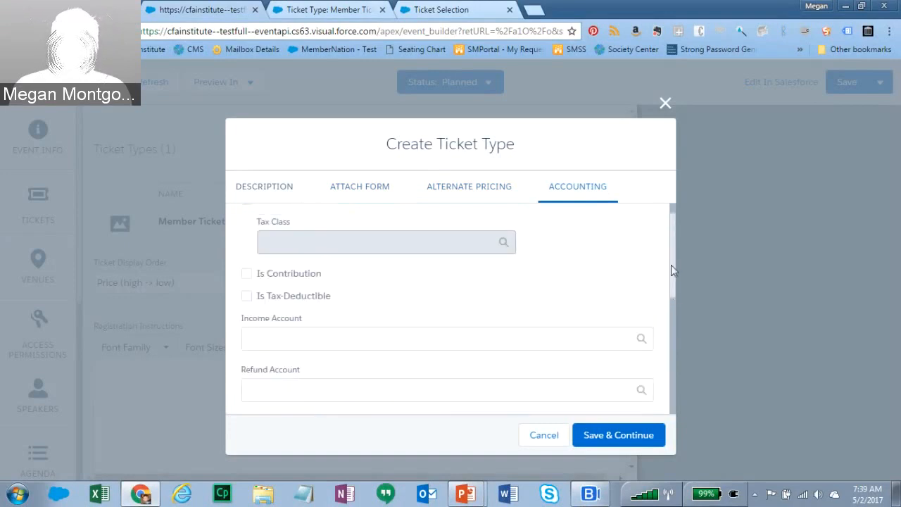
{"action": "left_click", "coordinate": [451, 340]}
{"action": "type", "text": "income"}
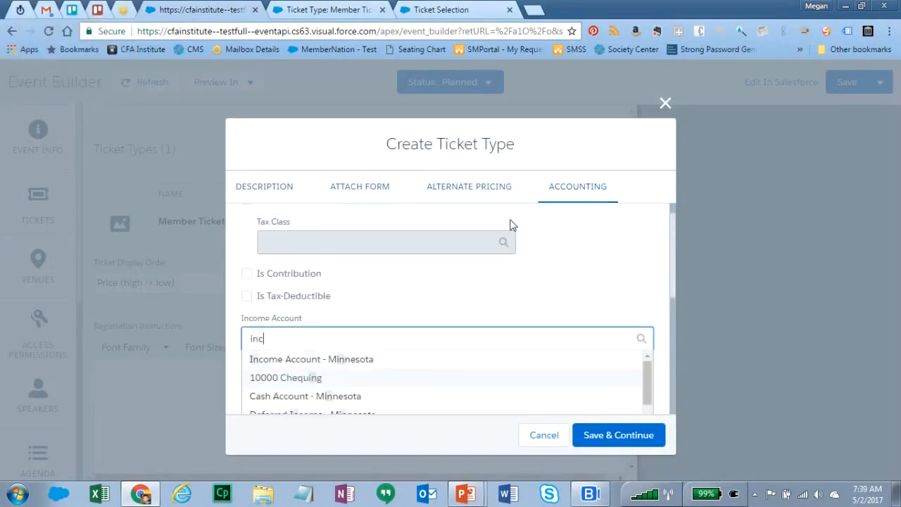
{"action": "left_click", "coordinate": [342, 363]}
{"action": "left_click", "coordinate": [324, 387]}
{"action": "type", "text": "refun"}
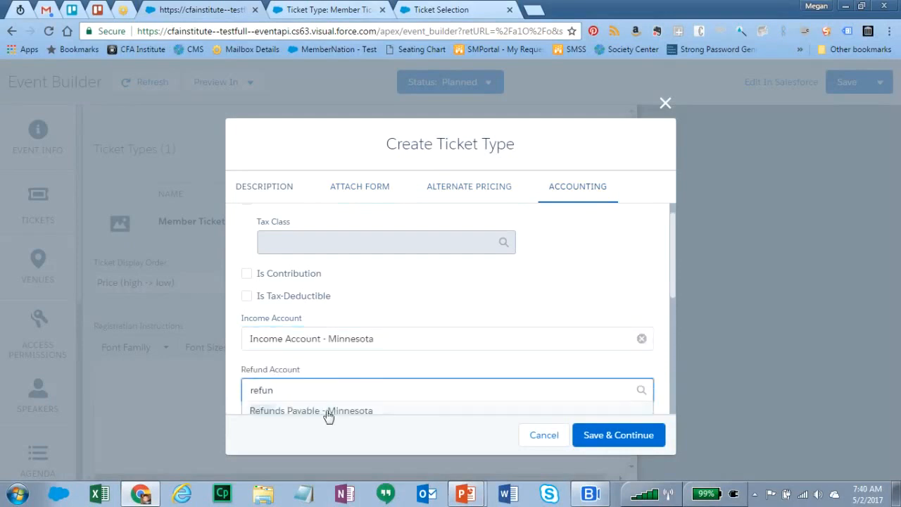
{"action": "left_click", "coordinate": [328, 411]}
- Set the adjustment account to Adjustment Account - Minnesota and save the ticket type
{"action": "left_click_drag", "start_coordinate": [672, 286], "coordinate": [666, 334]}
{"action": "left_click", "coordinate": [459, 335]}
{"action": "type", "text": "adj"}
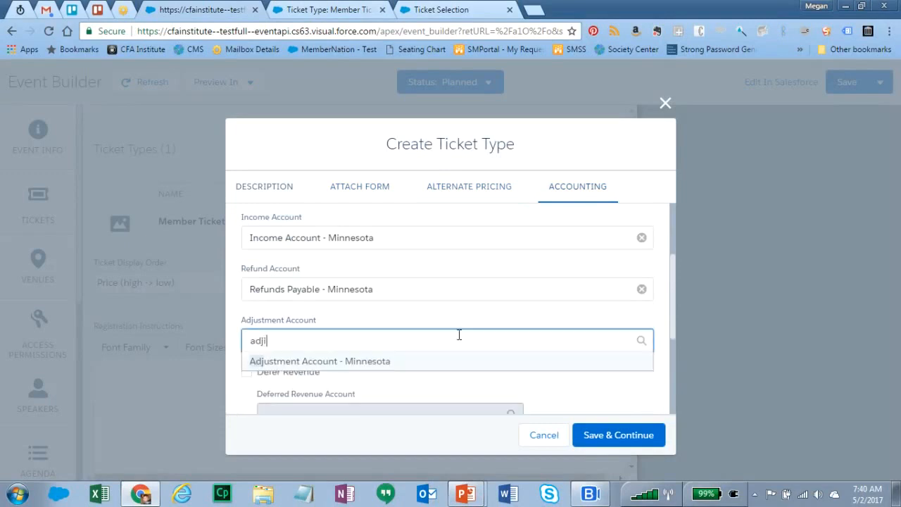
{"action": "left_click", "coordinate": [399, 364]}
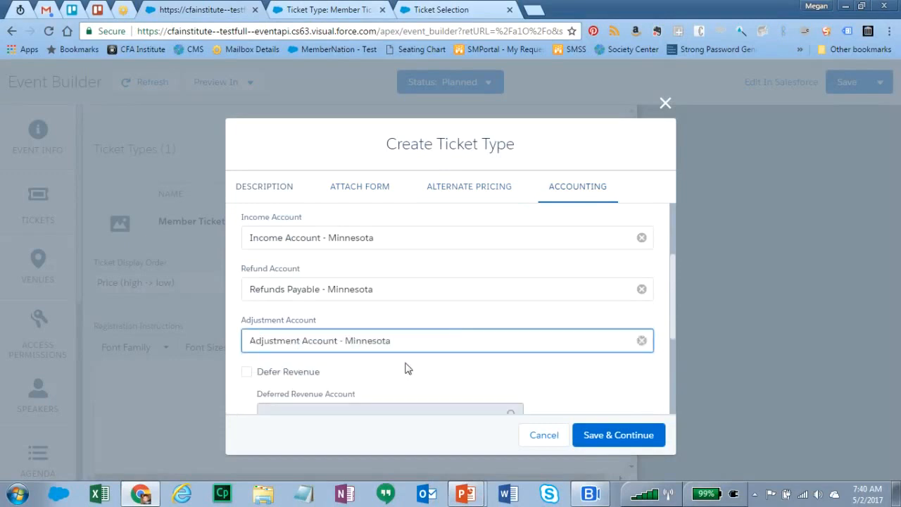
{"action": "left_click_drag", "start_coordinate": [674, 324], "coordinate": [671, 403]}
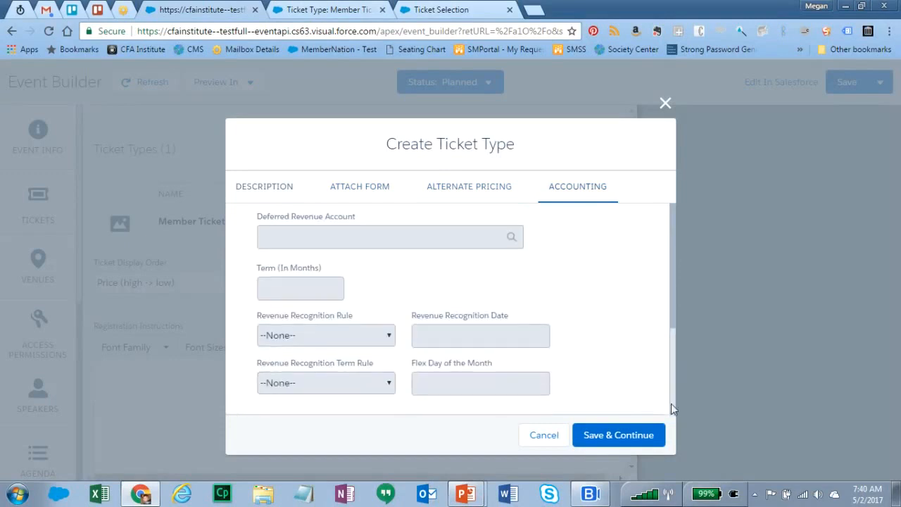
{"action": "left_click", "coordinate": [620, 439]}
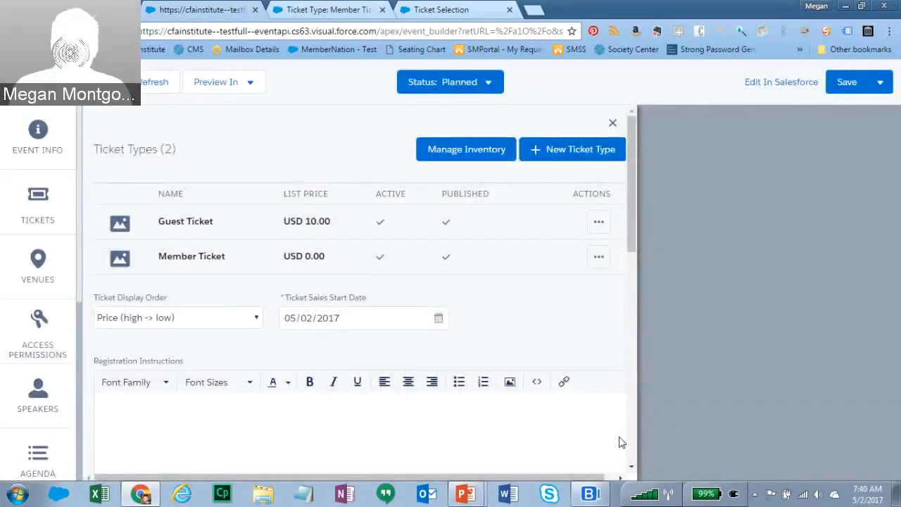
- Create a published ticket named Group Ticket priced 100 with waitlisting enabled
{"action": "left_click", "coordinate": [569, 154]}
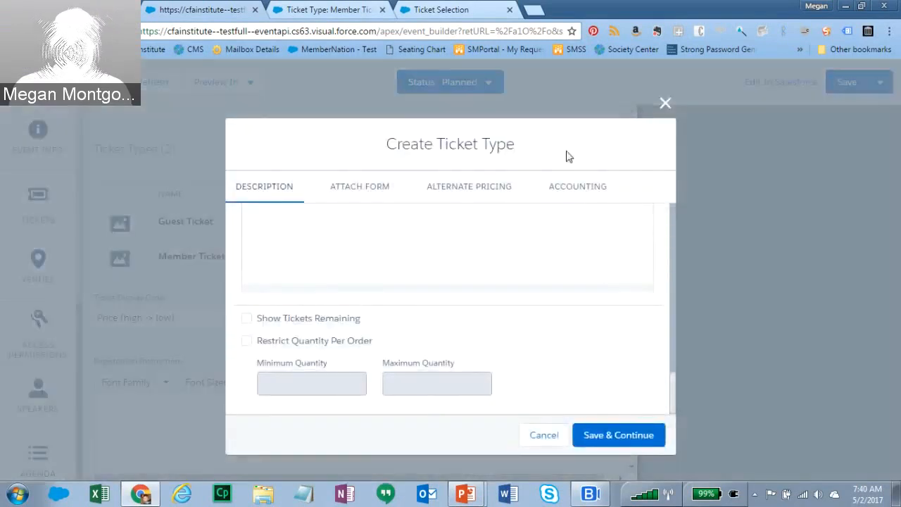
{"action": "left_click_drag", "start_coordinate": [674, 381], "coordinate": [673, 210]}
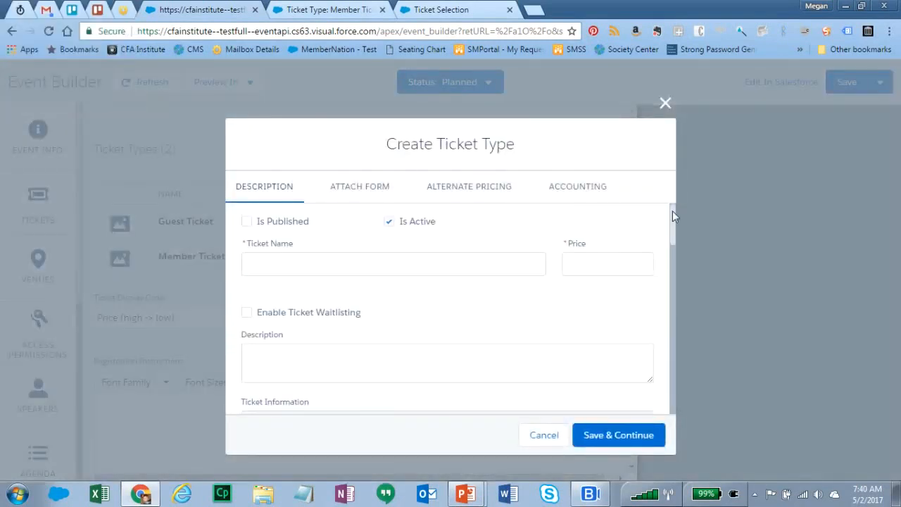
{"action": "left_click", "coordinate": [246, 221]}
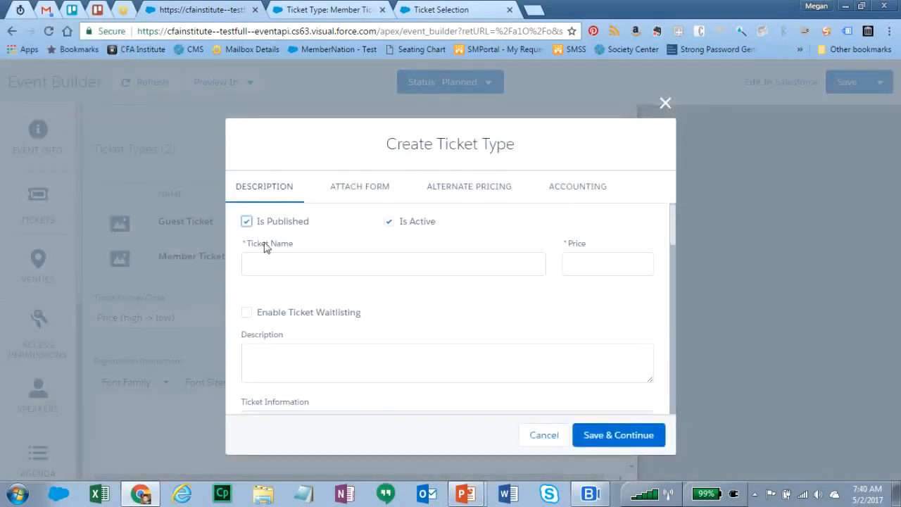
{"action": "left_click", "coordinate": [299, 267]}
{"action": "type", "text": "Group Ticket"}
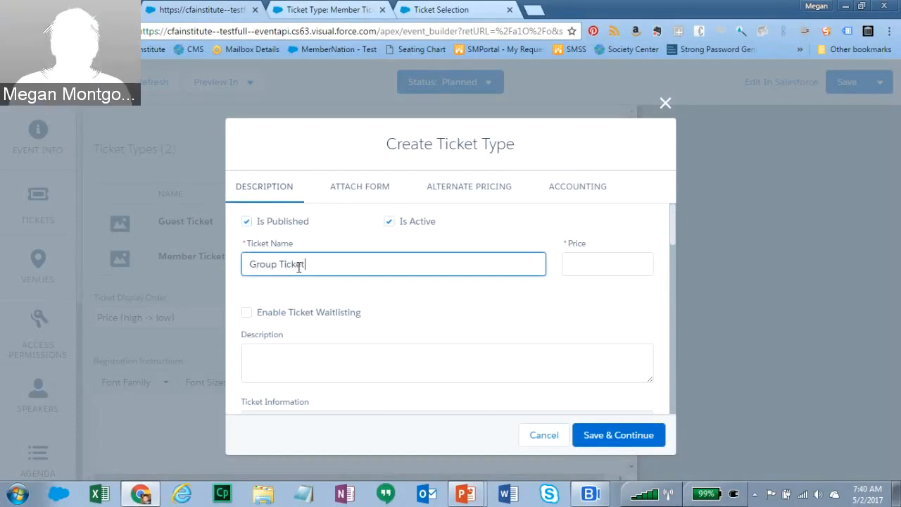
{"action": "key", "text": "Tab"}
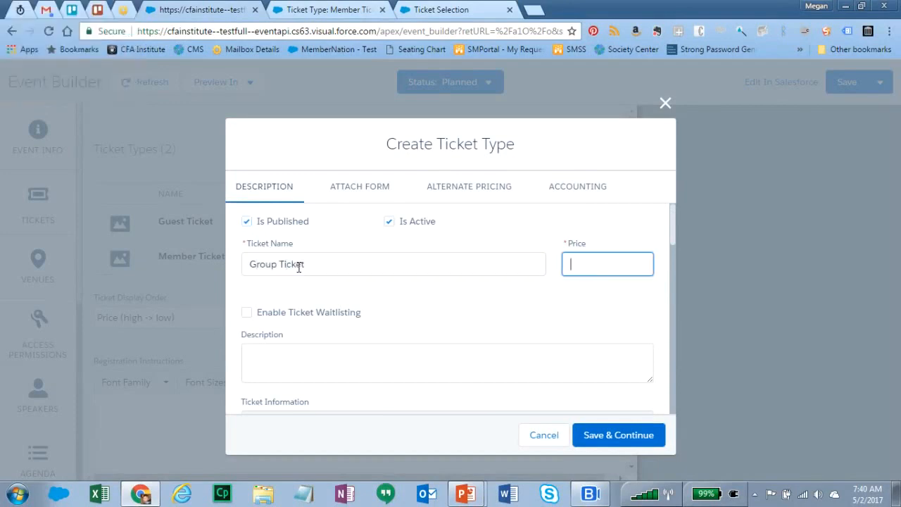
{"action": "type", "text": "100"}
{"action": "left_click", "coordinate": [247, 314]}
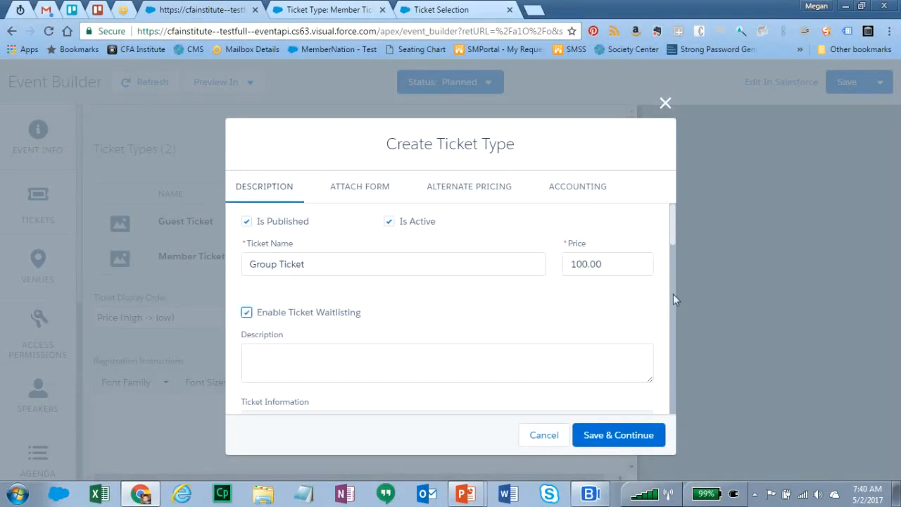
- Mark it a group ticket type 'Group of 5' with 5 attendees per group
{"action": "left_click_drag", "start_coordinate": [675, 228], "coordinate": [684, 331]}
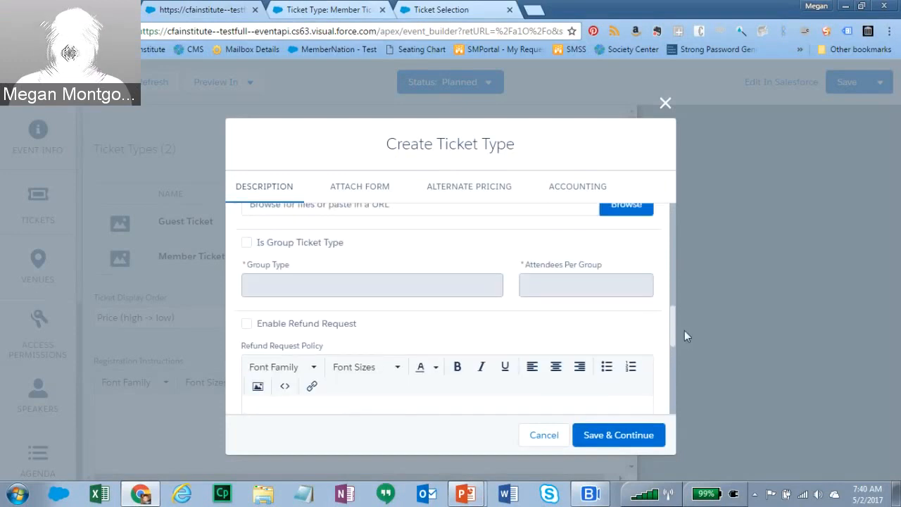
{"action": "left_click", "coordinate": [246, 243]}
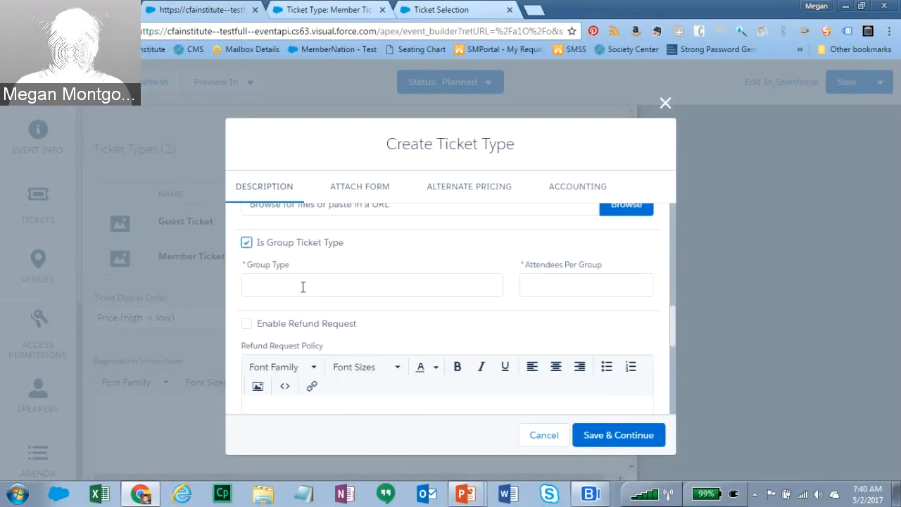
{"action": "left_click", "coordinate": [302, 286]}
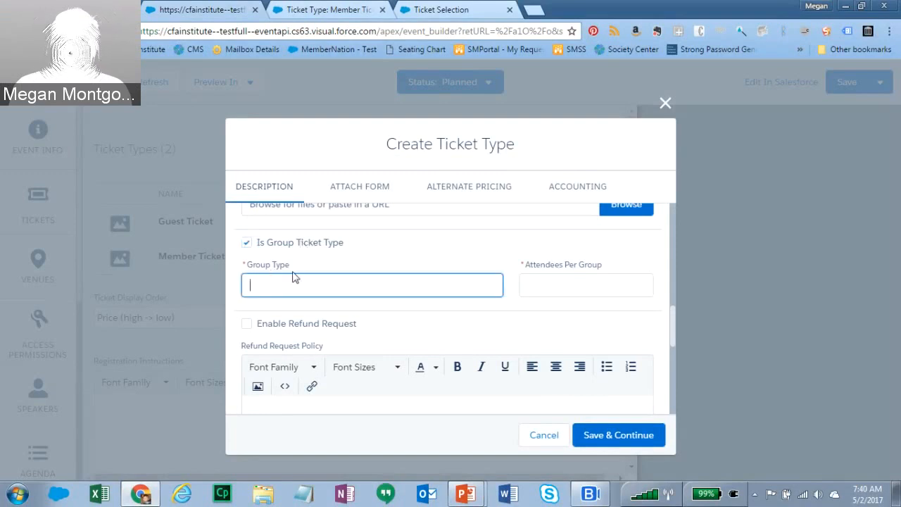
{"action": "type", "text": "Group of 5"}
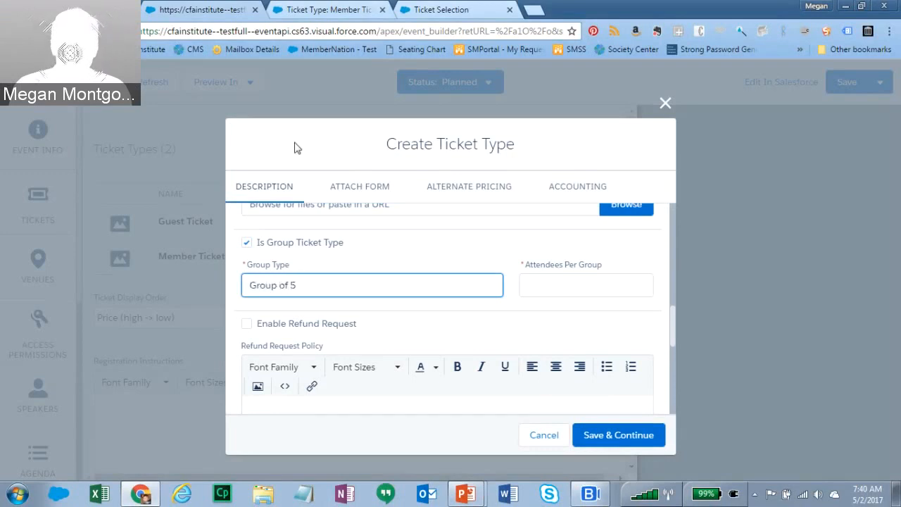
{"action": "left_click", "coordinate": [587, 284]}
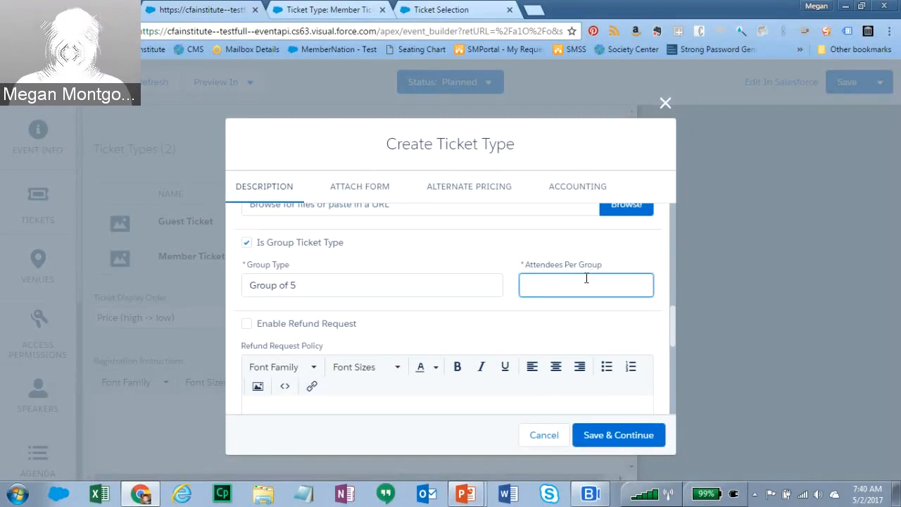
{"action": "type", "text": "5"}
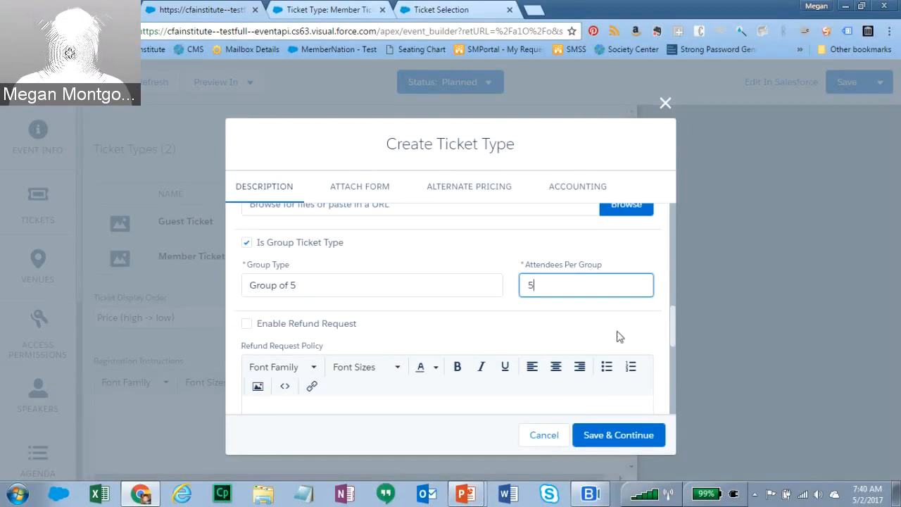
{"action": "left_click_drag", "start_coordinate": [674, 332], "coordinate": [675, 209]}
{"action": "left_click", "coordinate": [370, 186]}
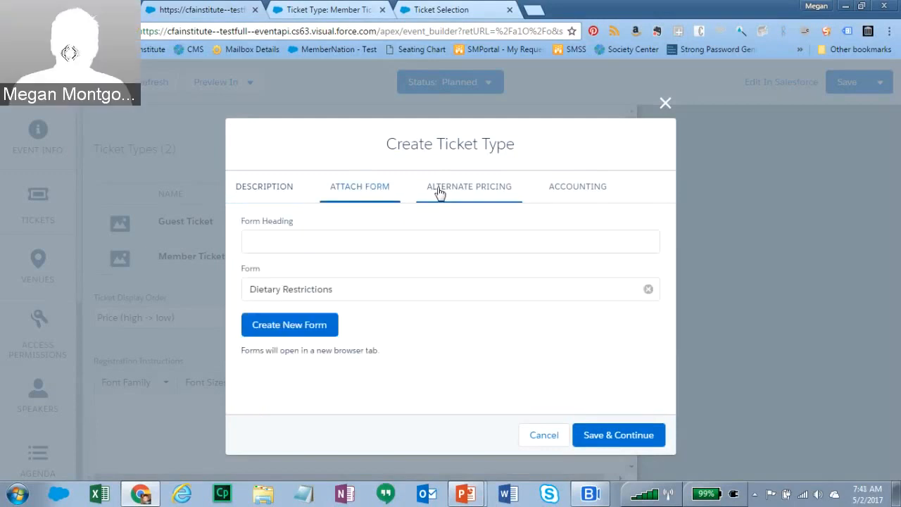
- Give Group Ticket Income Account - Minnesota and Refunds Payable - Minnesota accounts
{"action": "left_click", "coordinate": [481, 191]}
{"action": "left_click", "coordinate": [569, 188]}
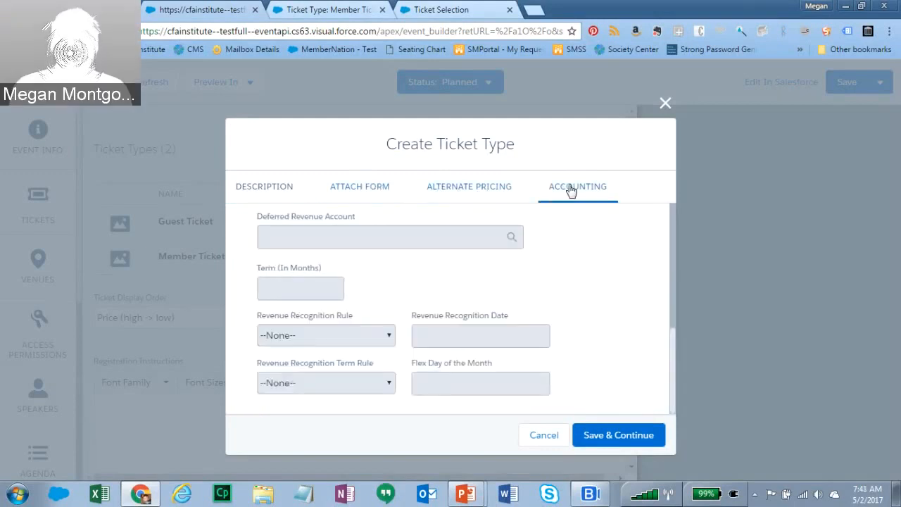
{"action": "left_click_drag", "start_coordinate": [673, 350], "coordinate": [682, 266]}
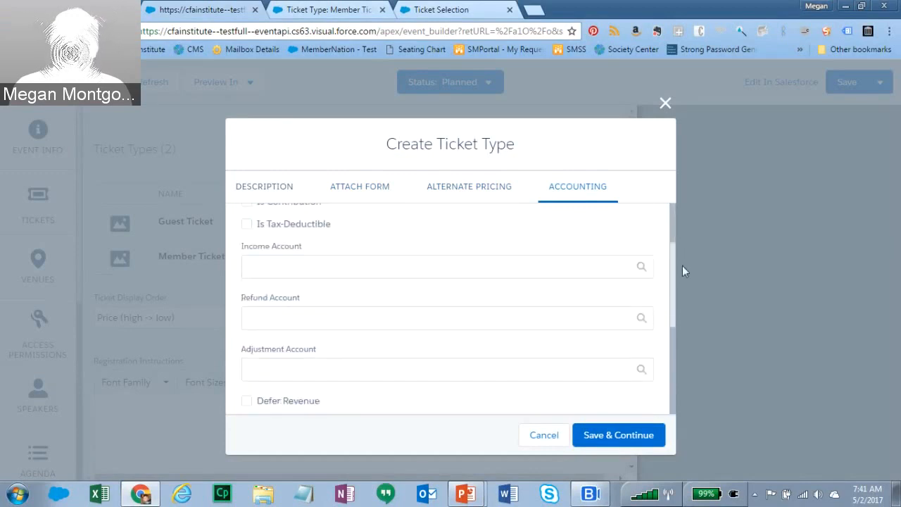
{"action": "left_click", "coordinate": [463, 271]}
{"action": "type", "text": "Income"}
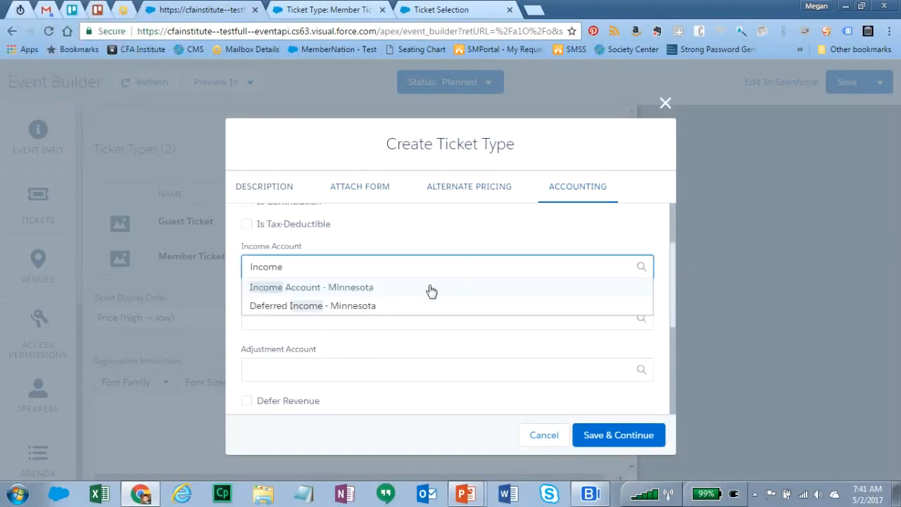
{"action": "left_click", "coordinate": [431, 290]}
{"action": "left_click", "coordinate": [374, 321]}
{"action": "type", "text": "ref"}
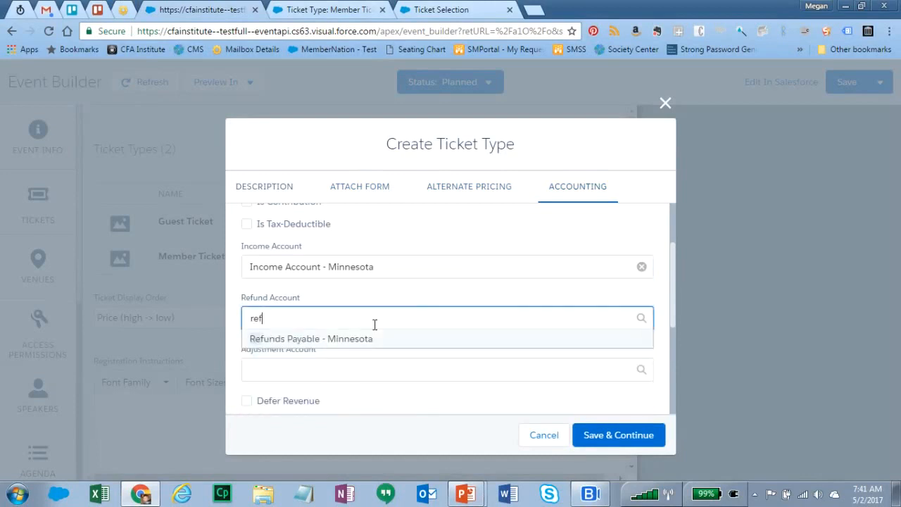
{"action": "left_click", "coordinate": [365, 340]}
- Set Adjustment Account - Minnesota, save the Group Ticket, and open Manage Inventory
{"action": "left_click", "coordinate": [344, 374]}
{"action": "type", "text": "adju"}
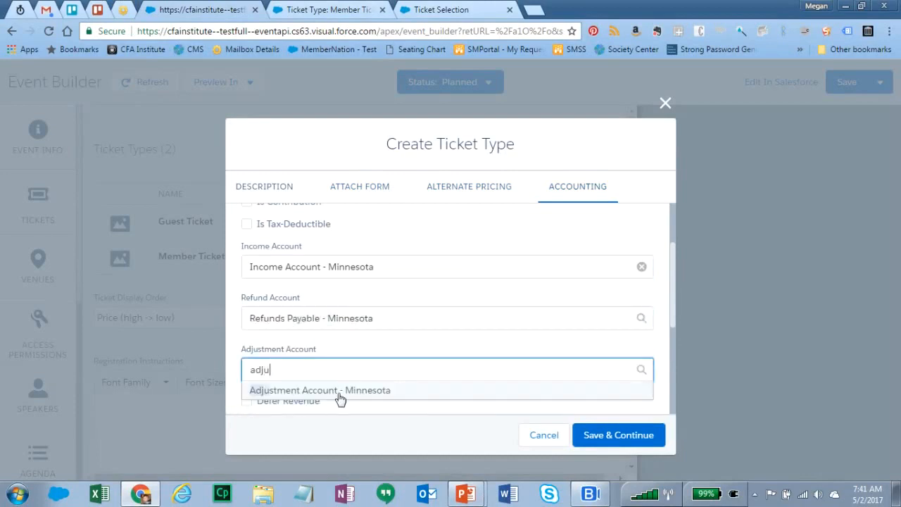
{"action": "left_click", "coordinate": [342, 392]}
{"action": "left_click", "coordinate": [594, 436]}
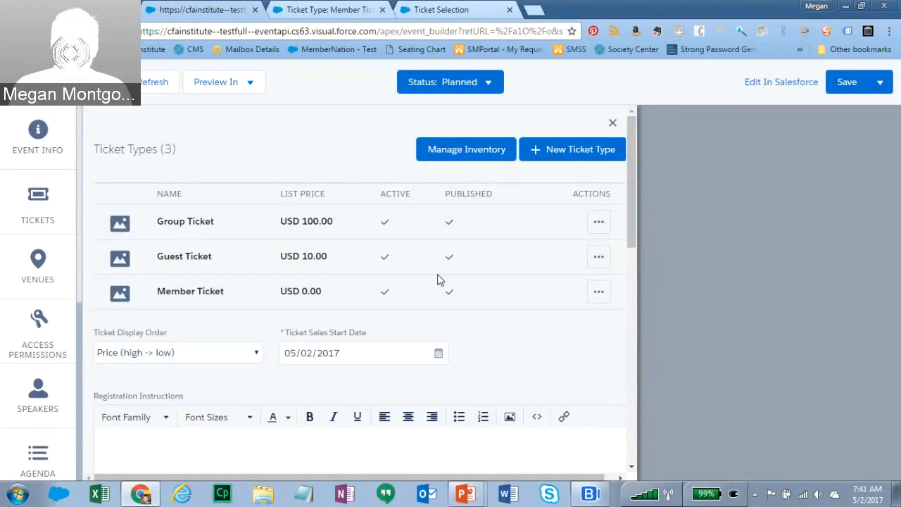
{"action": "left_click", "coordinate": [451, 152]}
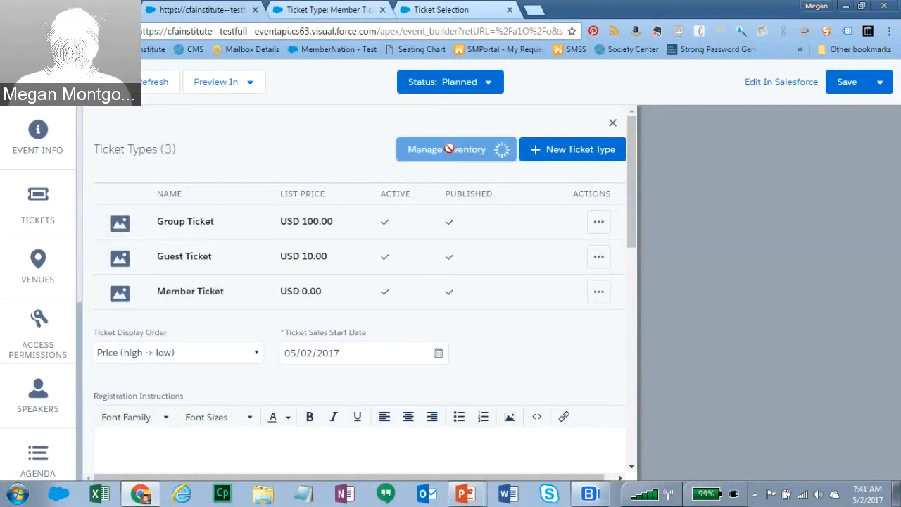
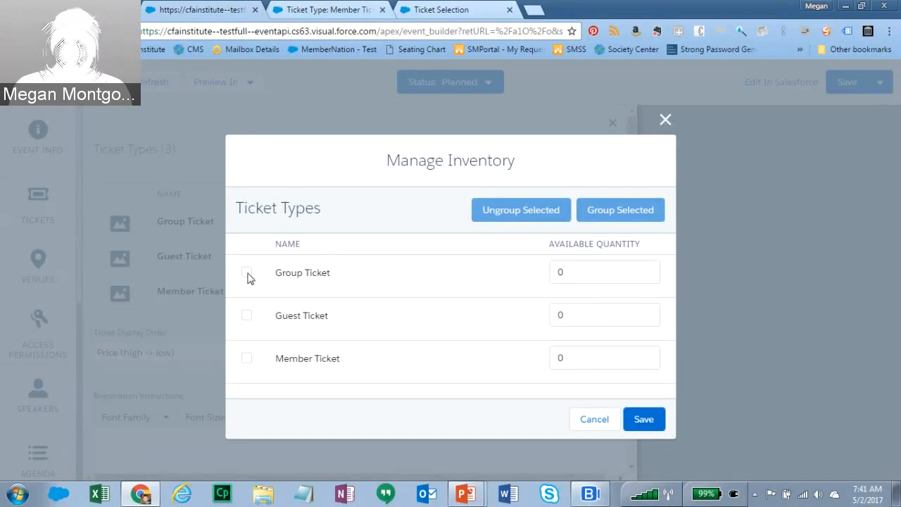
- Set the Group Ticket quantity to 5 and group the Guest and Member tickets together
{"action": "left_click", "coordinate": [596, 272]}
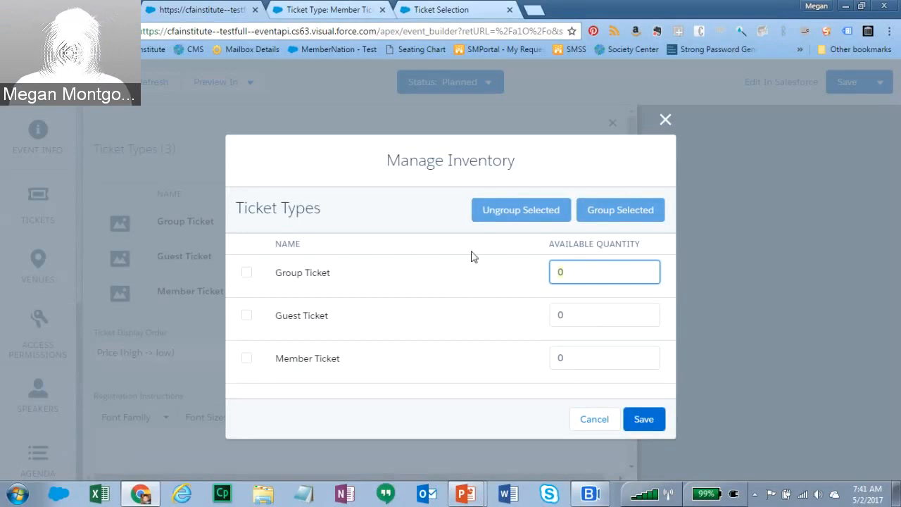
{"action": "key", "text": "BackSpace"}
{"action": "type", "text": "5"}
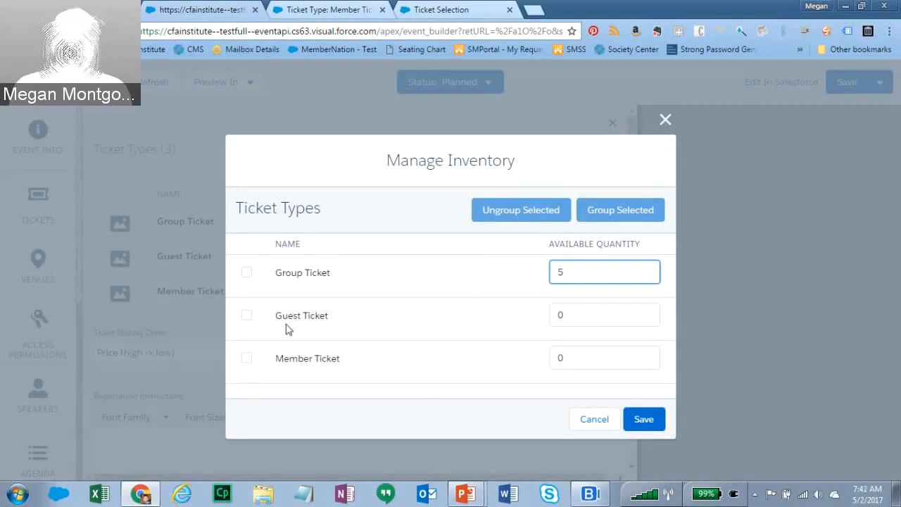
{"action": "left_click", "coordinate": [247, 317]}
{"action": "left_click", "coordinate": [246, 358]}
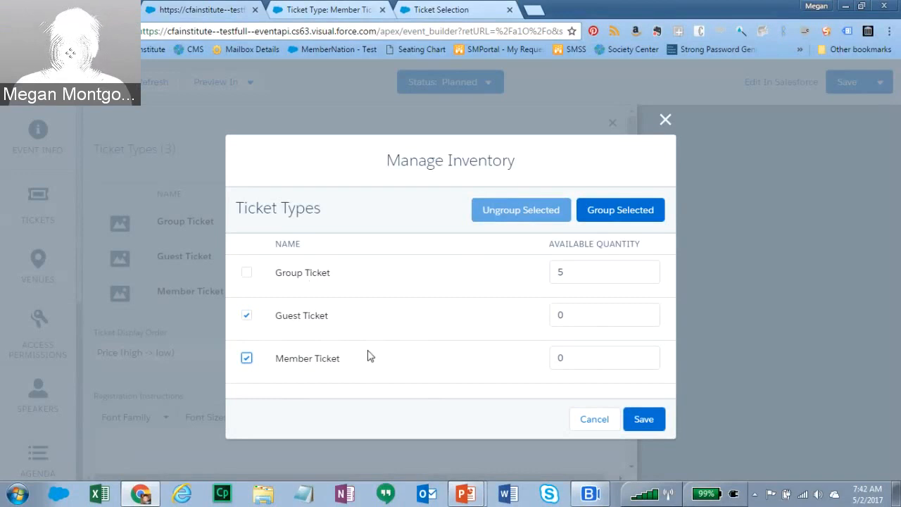
{"action": "left_click", "coordinate": [624, 208]}
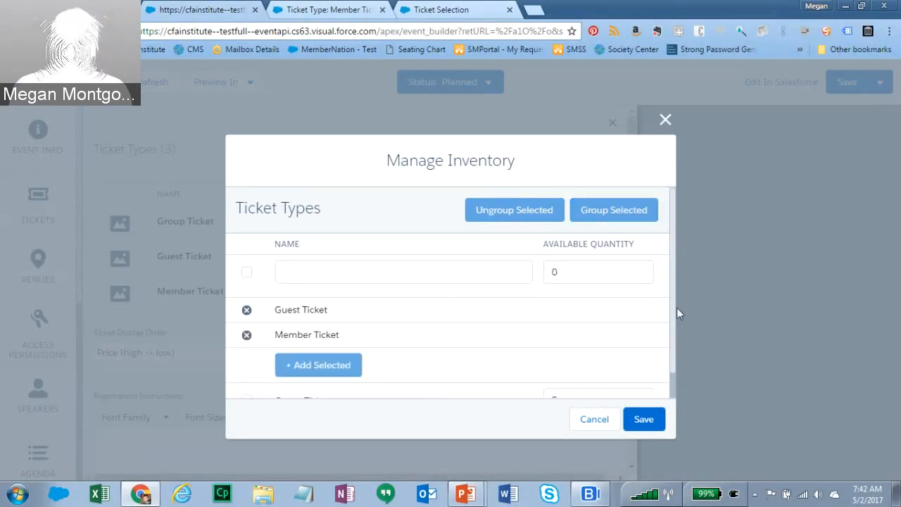
- Give the new group quantity 75, name it 'Standard Tickets', and save the inventory
{"action": "scroll", "coordinate": [668, 293], "scroll_direction": "down", "scroll_amount": 1}
{"action": "scroll", "coordinate": [668, 294], "scroll_direction": "up", "scroll_amount": 1}
{"action": "left_click", "coordinate": [574, 275]}
{"action": "type", "text": "75"}
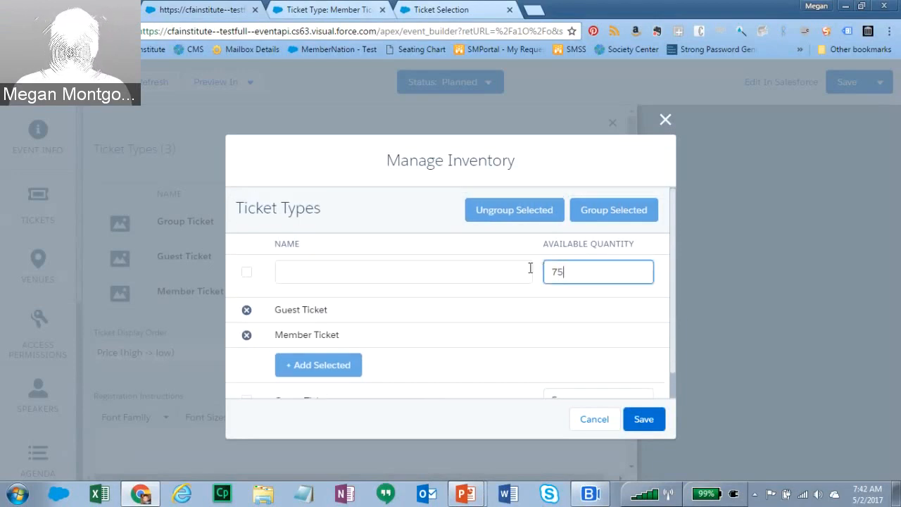
{"action": "scroll", "coordinate": [675, 301], "scroll_direction": "down", "scroll_amount": 1}
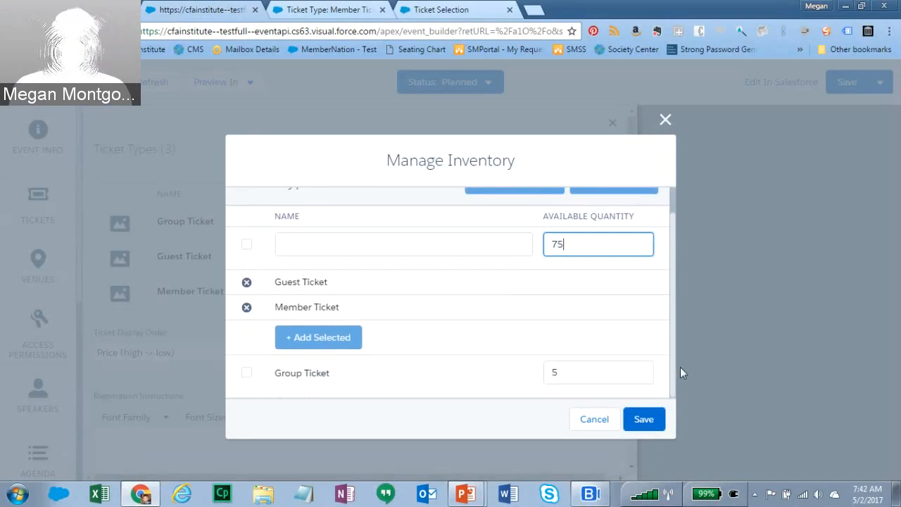
{"action": "left_click", "coordinate": [643, 419]}
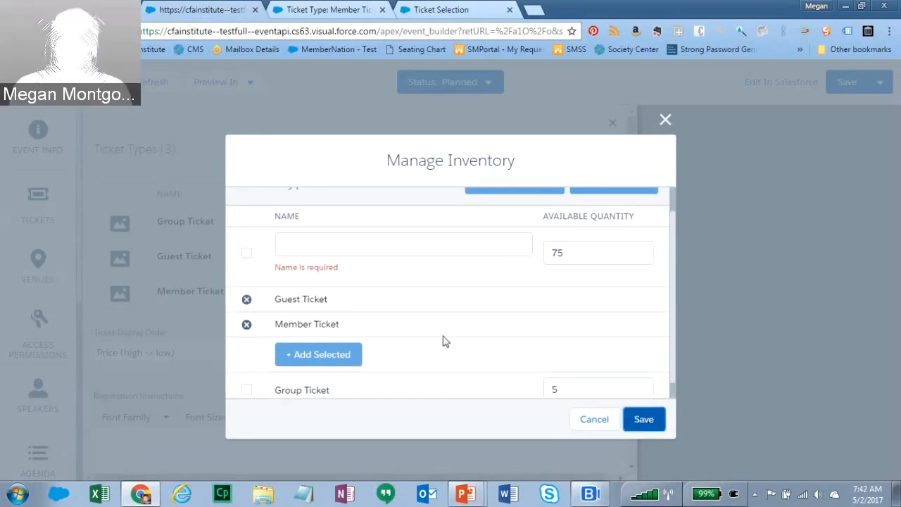
{"action": "left_click", "coordinate": [290, 248]}
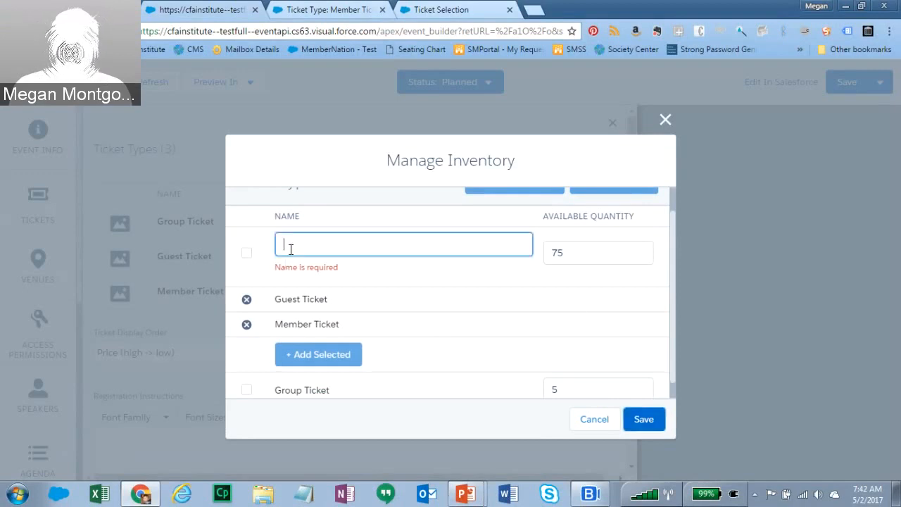
{"action": "type", "text": "Standard"}
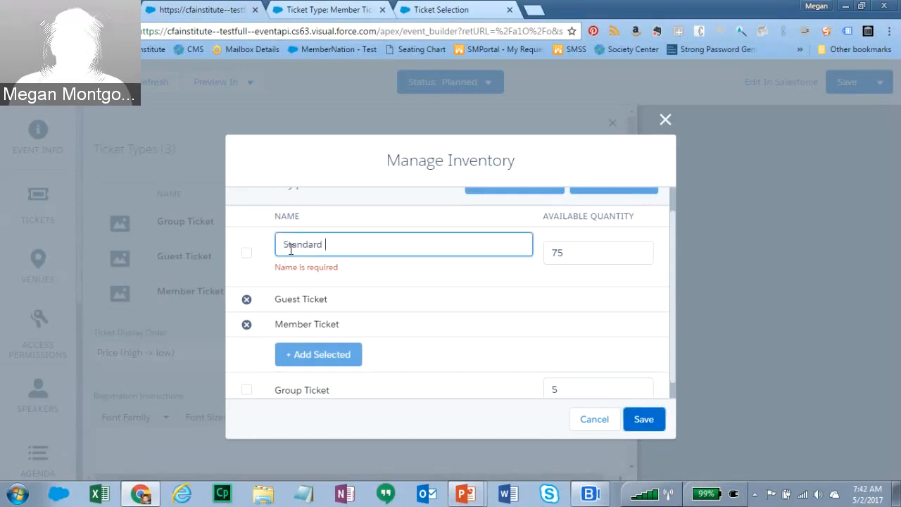
{"action": "type", "text": " Ticket"}
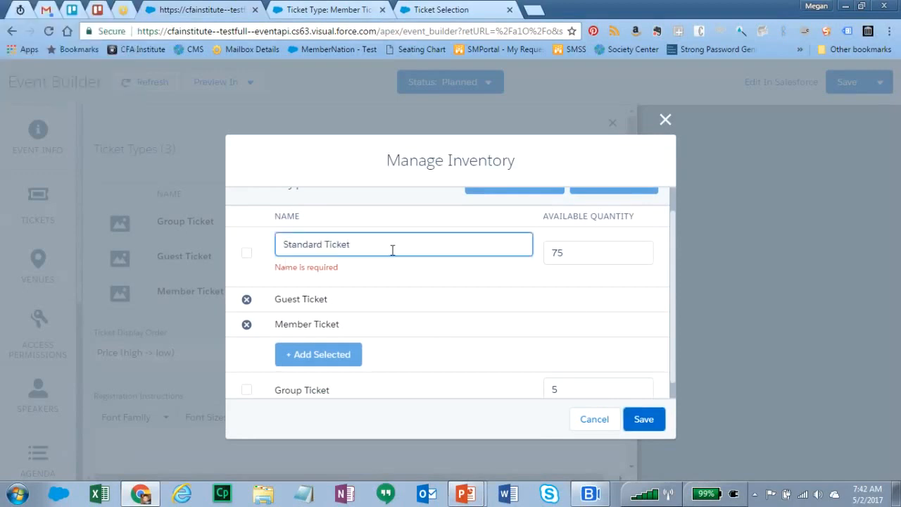
{"action": "type", "text": "s"}
{"action": "left_click", "coordinate": [642, 421]}
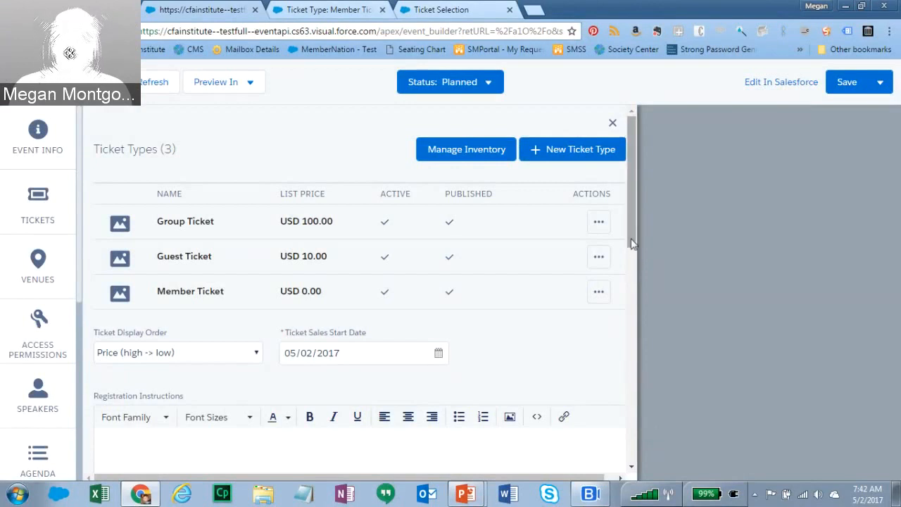
- Enter 'Registration instructions go here.' in the Registration Instructions editor
{"action": "scroll", "coordinate": [632, 243], "scroll_direction": "down", "scroll_amount": 2}
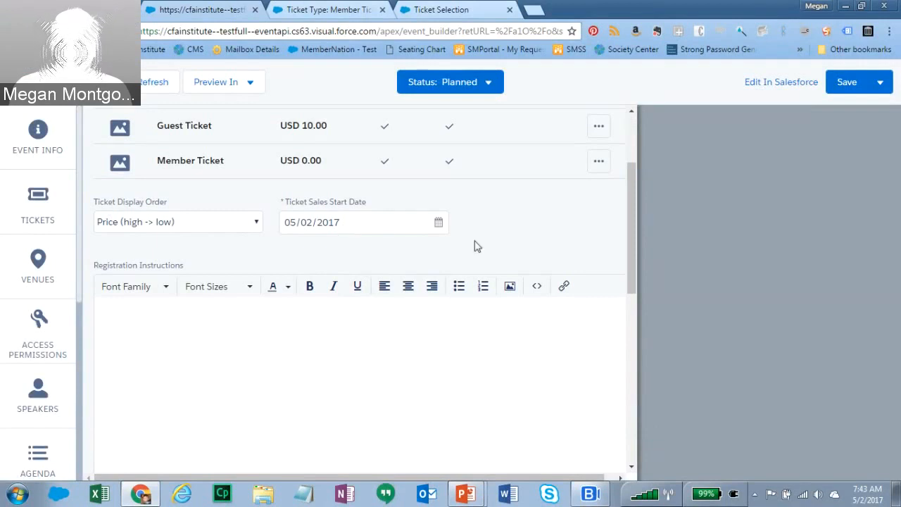
{"action": "left_click_drag", "start_coordinate": [633, 250], "coordinate": [635, 287]}
{"action": "left_click", "coordinate": [123, 214]}
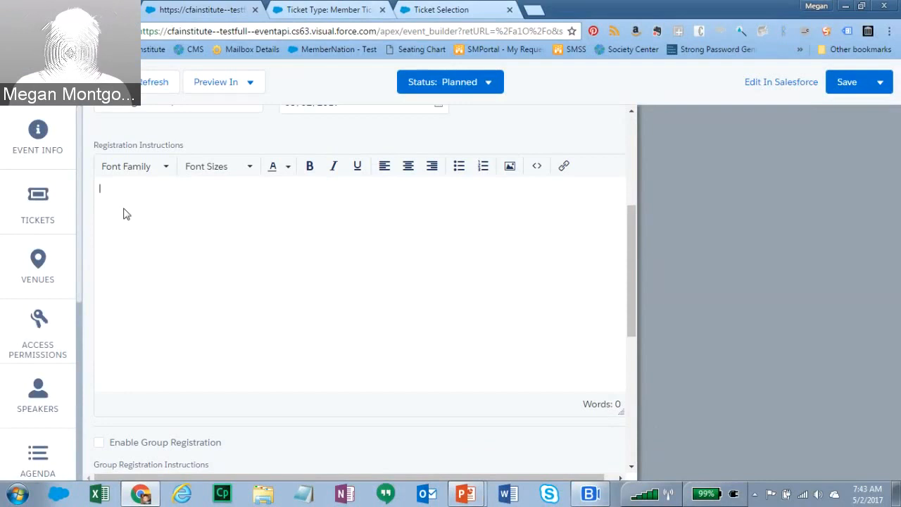
{"action": "type", "text": "Registration "}
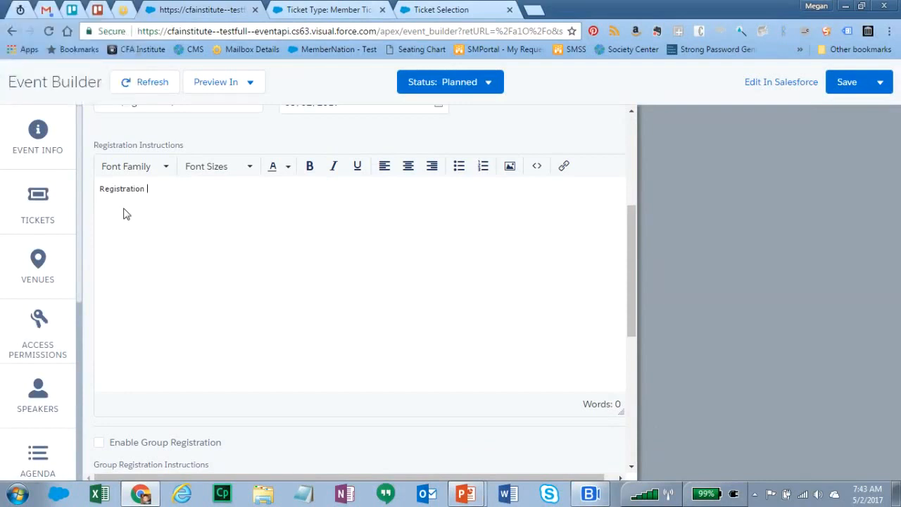
{"action": "type", "text": "instructions go here."}
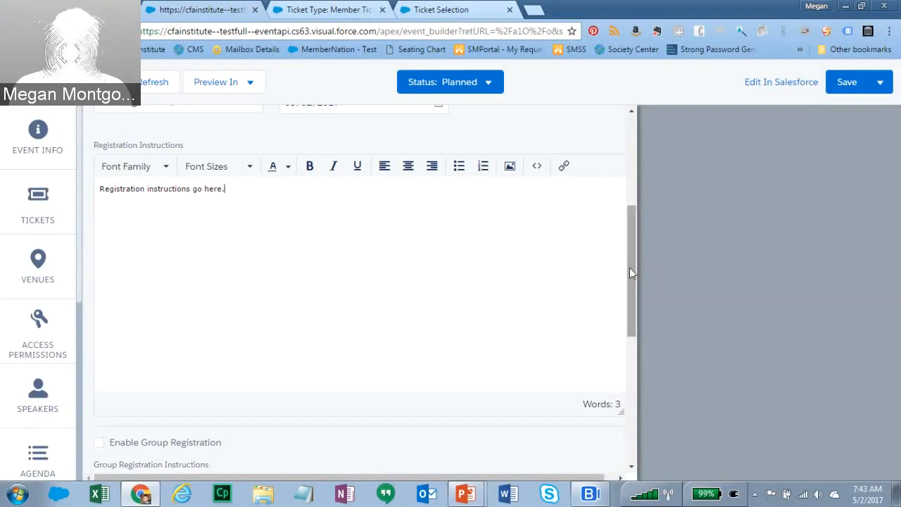
{"action": "left_click_drag", "start_coordinate": [630, 267], "coordinate": [618, 383]}
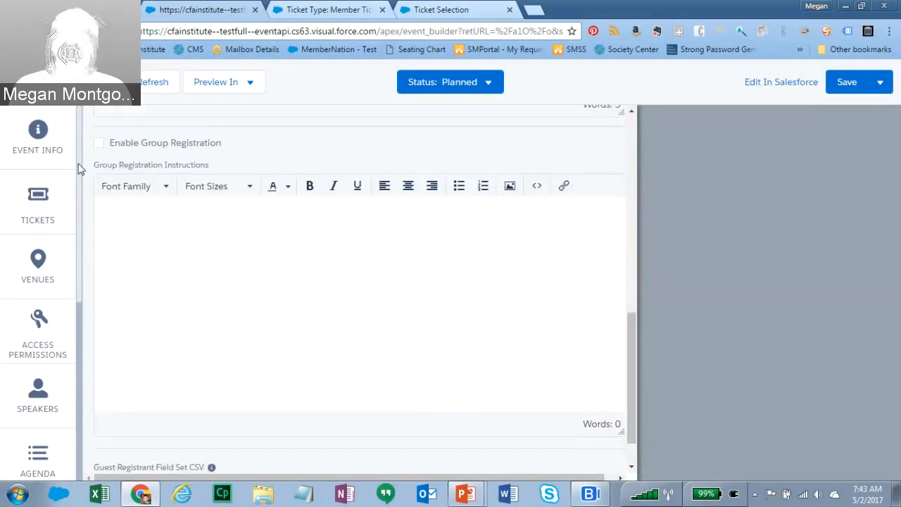
- Enable Group Registration with instructions 'Group instructions go here.' and save the event
{"action": "left_click", "coordinate": [99, 143]}
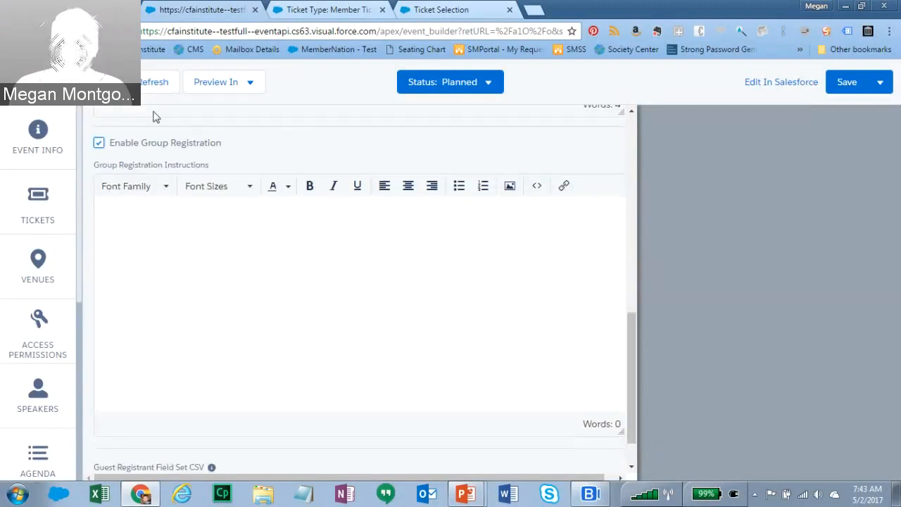
{"action": "left_click", "coordinate": [167, 228]}
{"action": "type", "text": "Group instu"}
{"action": "key", "text": "BackSpace"}
{"action": "type", "text": "ruction"}
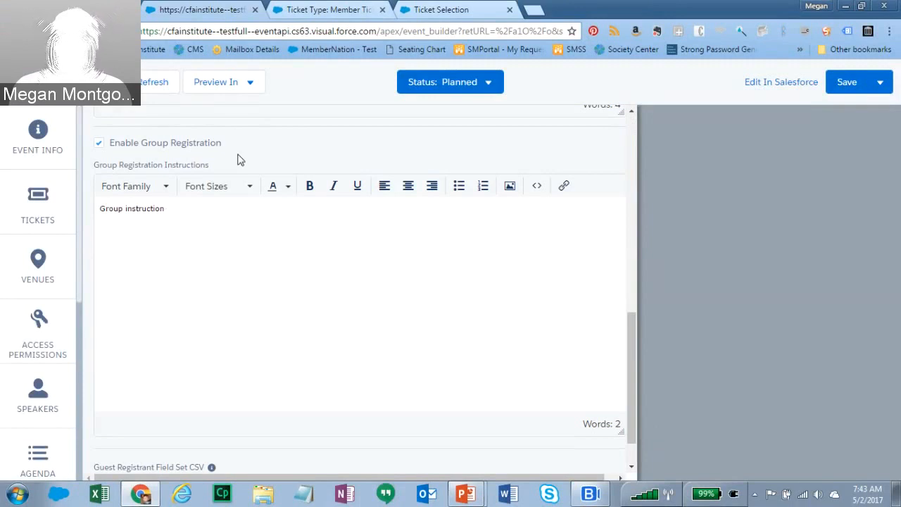
{"action": "type", "text": "s go here."}
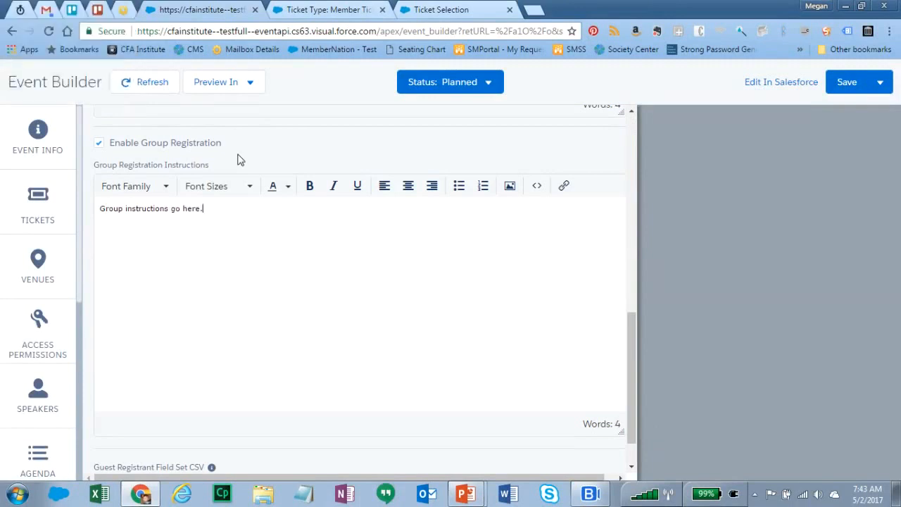
{"action": "left_click_drag", "start_coordinate": [631, 348], "coordinate": [630, 299]}
{"action": "left_click", "coordinate": [842, 83]}
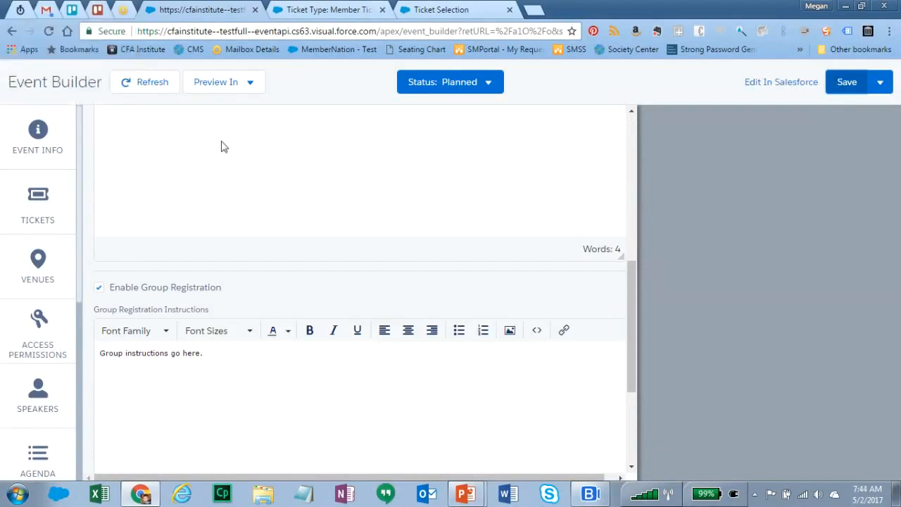
- In Venues, write the overview 'venues details go here.' and start a new venue
{"action": "left_click", "coordinate": [33, 274]}
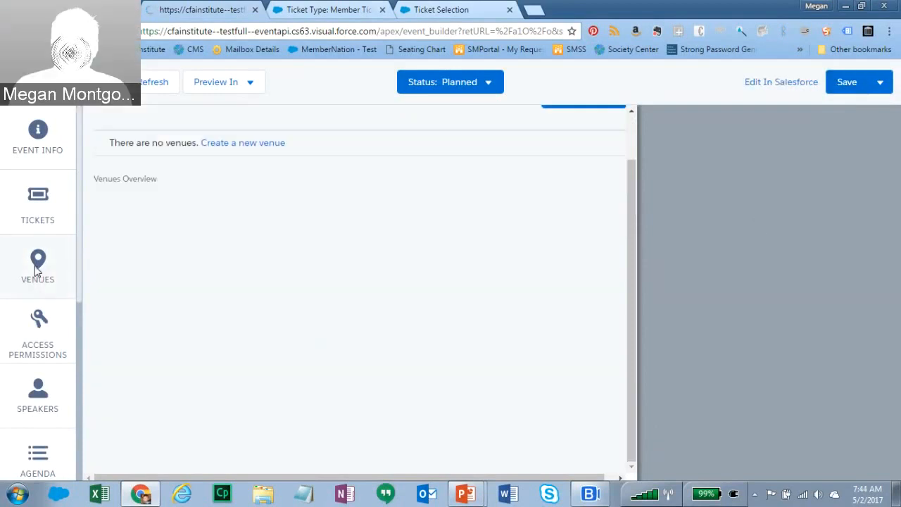
{"action": "left_click_drag", "start_coordinate": [632, 369], "coordinate": [644, 285]}
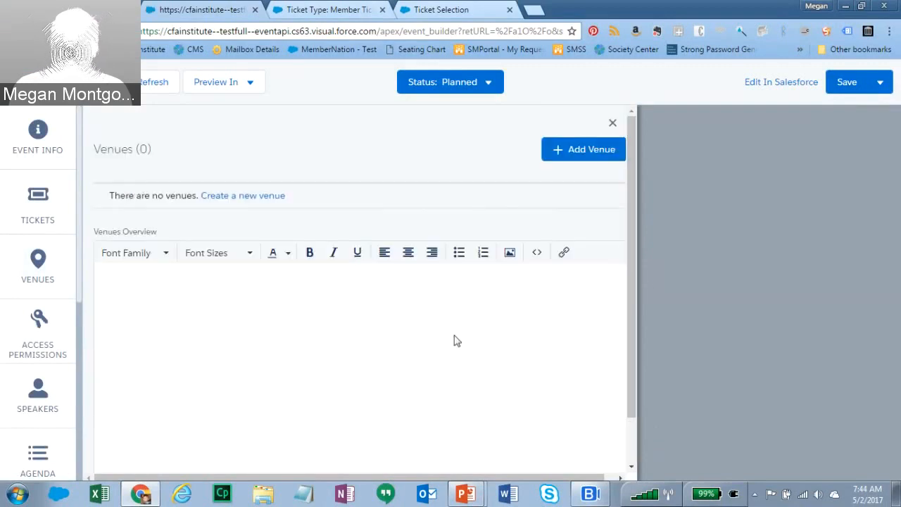
{"action": "left_click", "coordinate": [388, 302]}
{"action": "type", "text": "venues deta"}
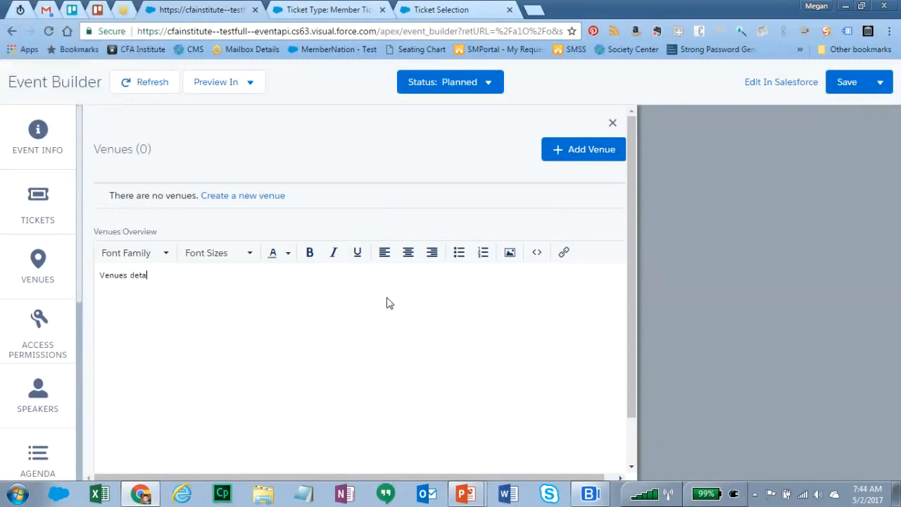
{"action": "type", "text": "ils go here."}
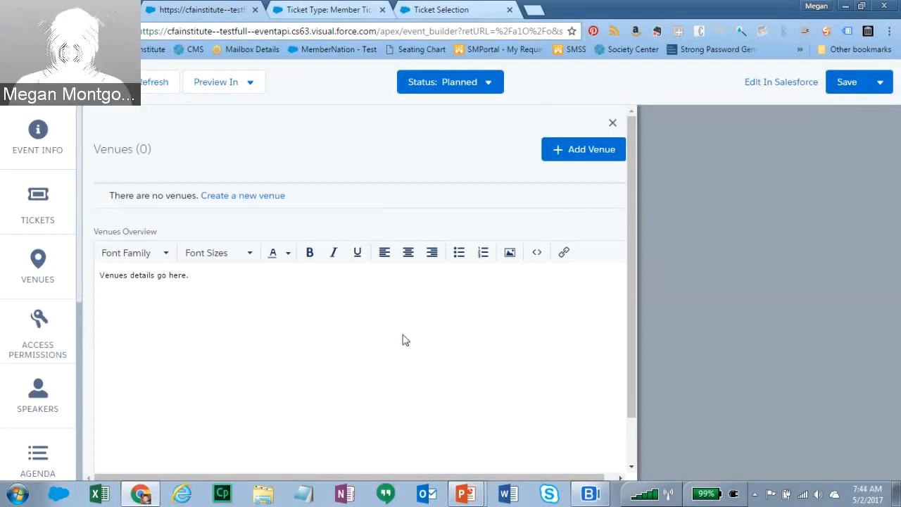
{"action": "left_click", "coordinate": [584, 151]}
- Name the venue The Palace, make it primary, describe it '123 Main St.', add Richmond address and map
{"action": "left_click", "coordinate": [326, 227]}
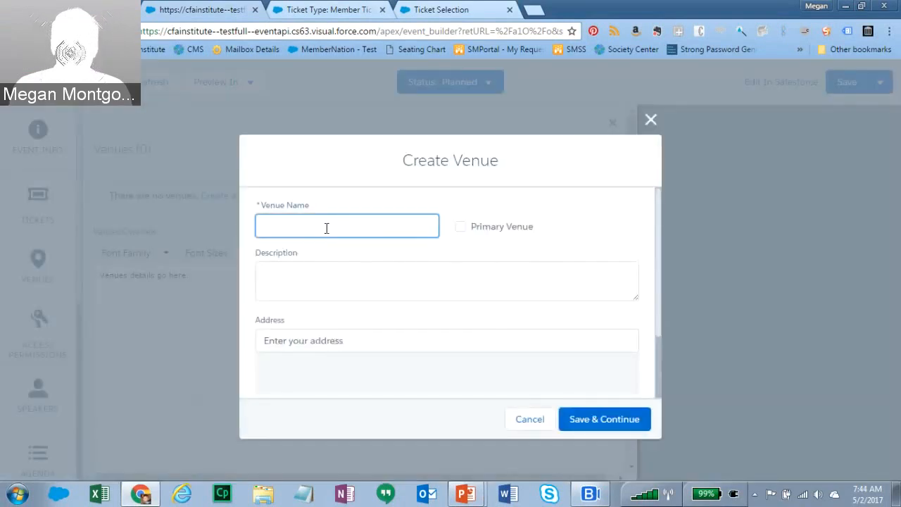
{"action": "type", "text": "The Palacc"}
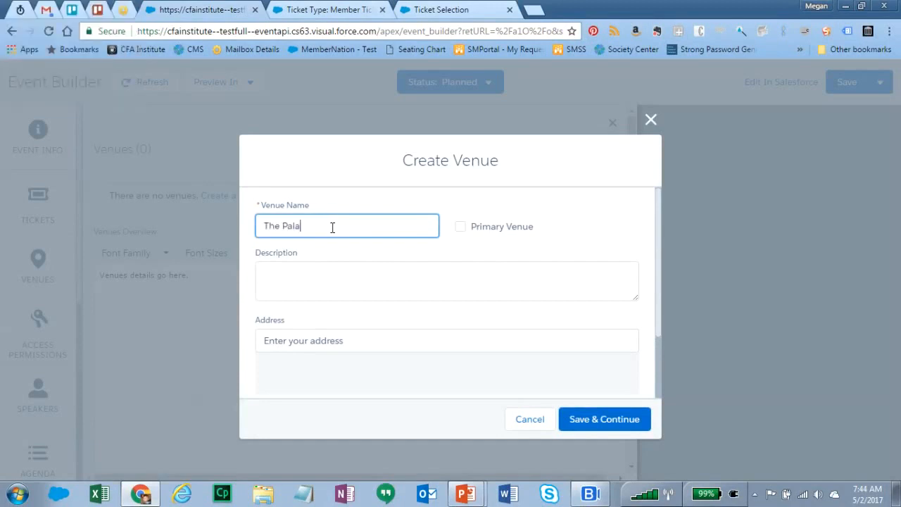
{"action": "left_click", "coordinate": [460, 227]}
{"action": "left_click", "coordinate": [320, 289]}
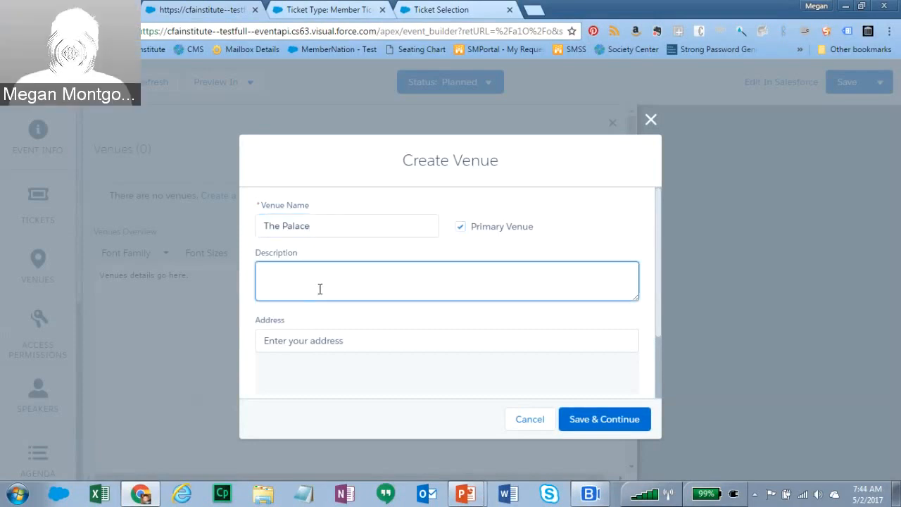
{"action": "type", "text": "123 Main St."}
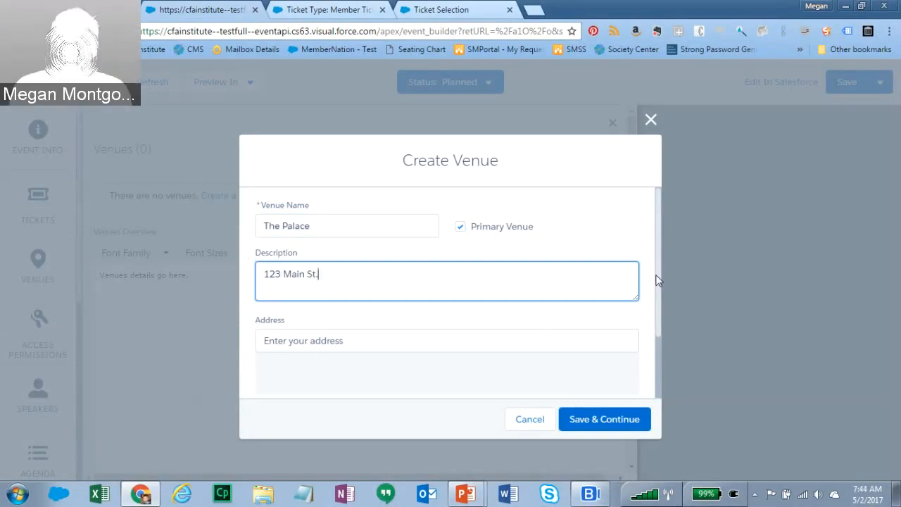
{"action": "scroll", "coordinate": [564, 331], "scroll_direction": "down", "scroll_amount": 2}
{"action": "left_click", "coordinate": [325, 259]}
{"action": "type", "text": "123"}
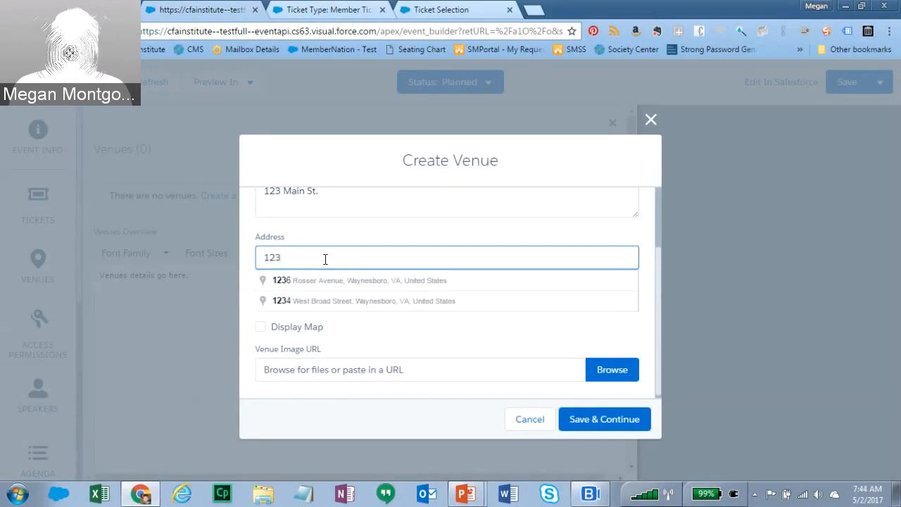
{"action": "type", "text": " Main"}
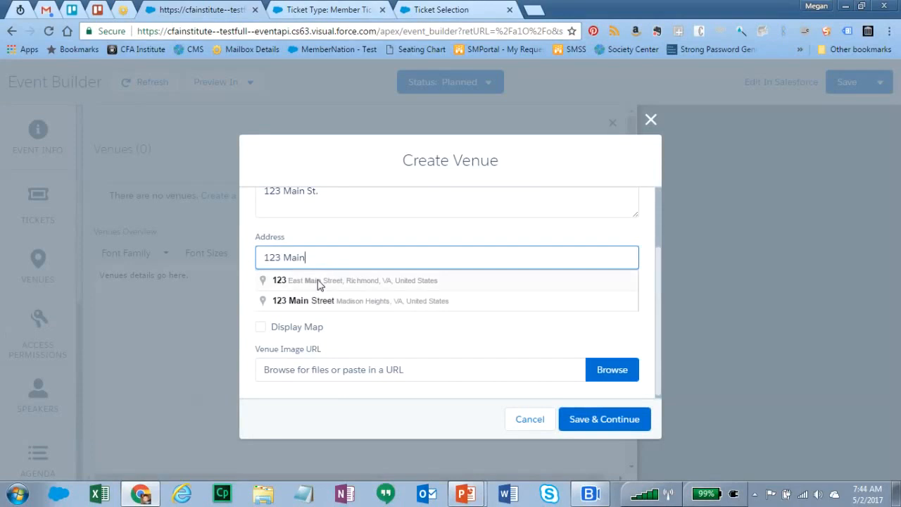
{"action": "left_click", "coordinate": [317, 282]}
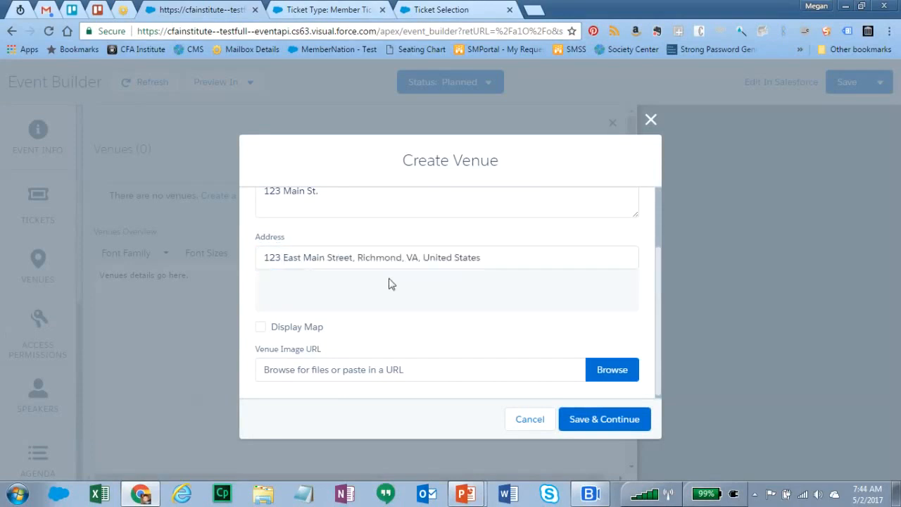
{"action": "left_click", "coordinate": [260, 327]}
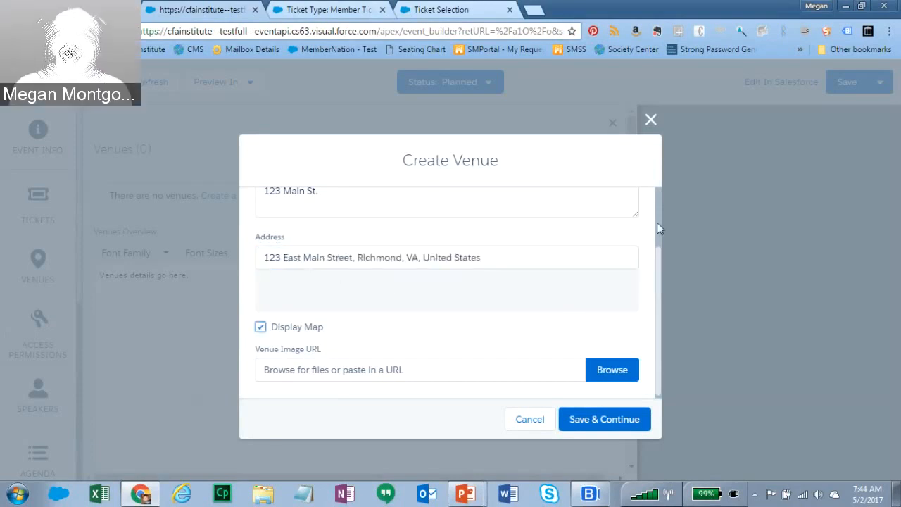
- Upload and crop the IMG_1201 cathedral photo, then save the venue
{"action": "scroll", "coordinate": [660, 282], "scroll_direction": "down", "scroll_amount": 1}
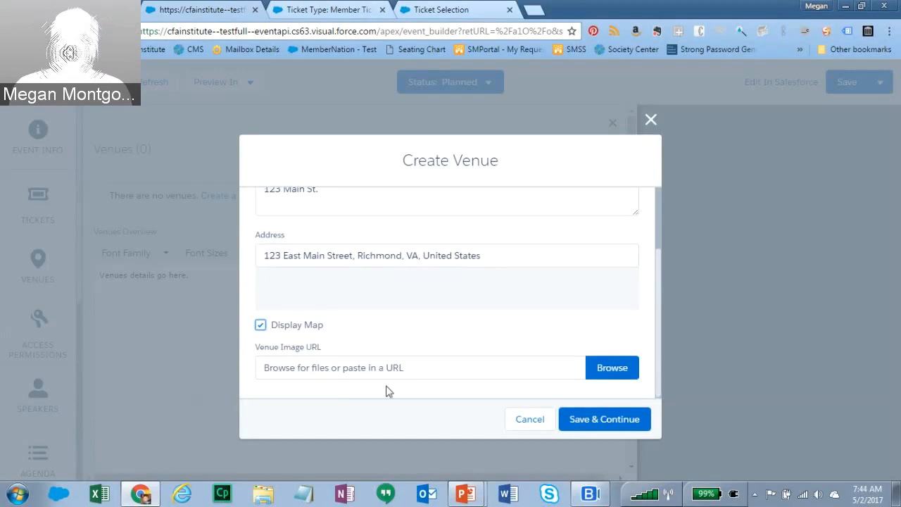
{"action": "left_click", "coordinate": [607, 371]}
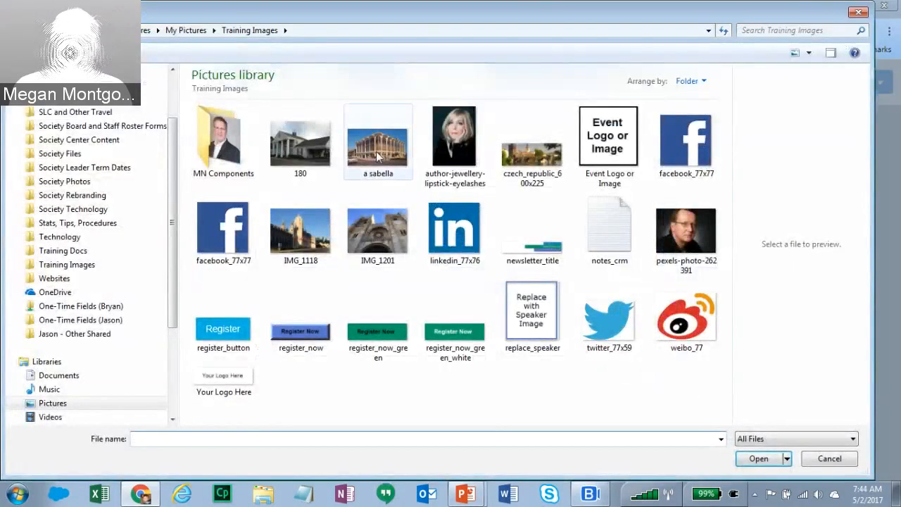
{"action": "left_click", "coordinate": [378, 229]}
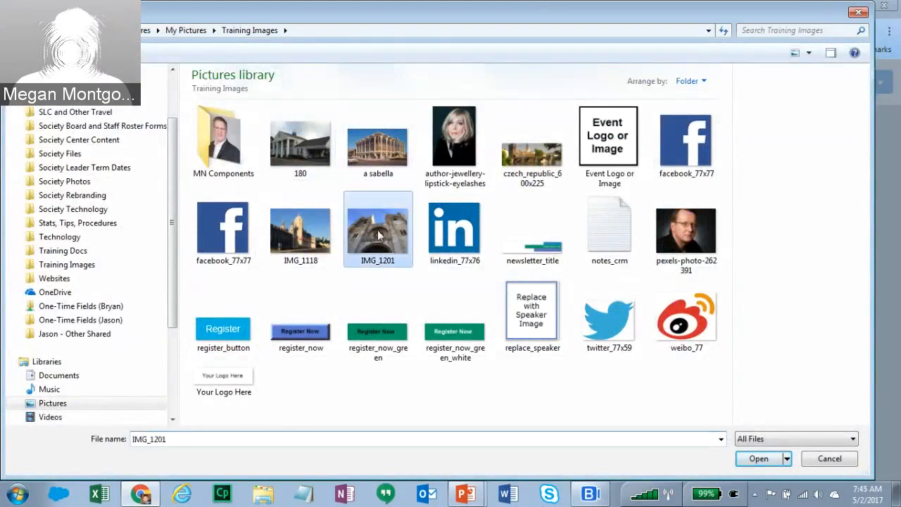
{"action": "left_click", "coordinate": [758, 458]}
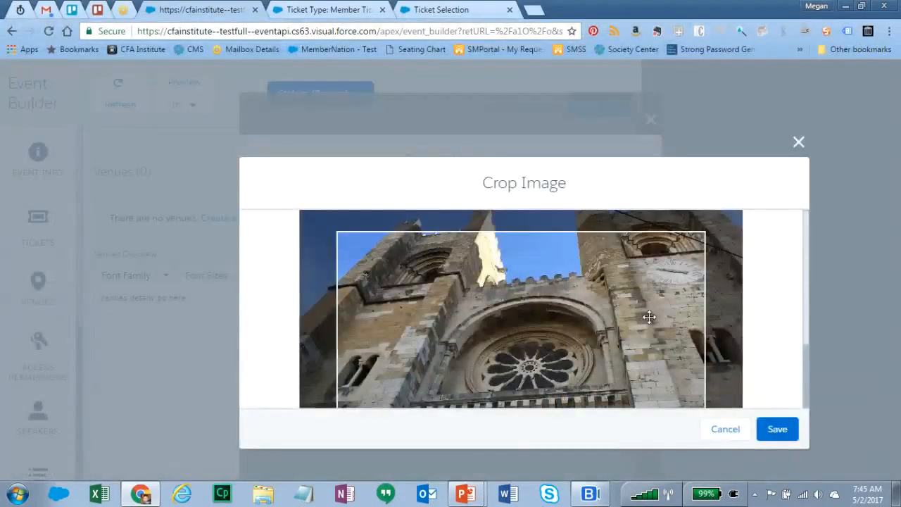
{"action": "left_click_drag", "start_coordinate": [612, 306], "coordinate": [593, 357]}
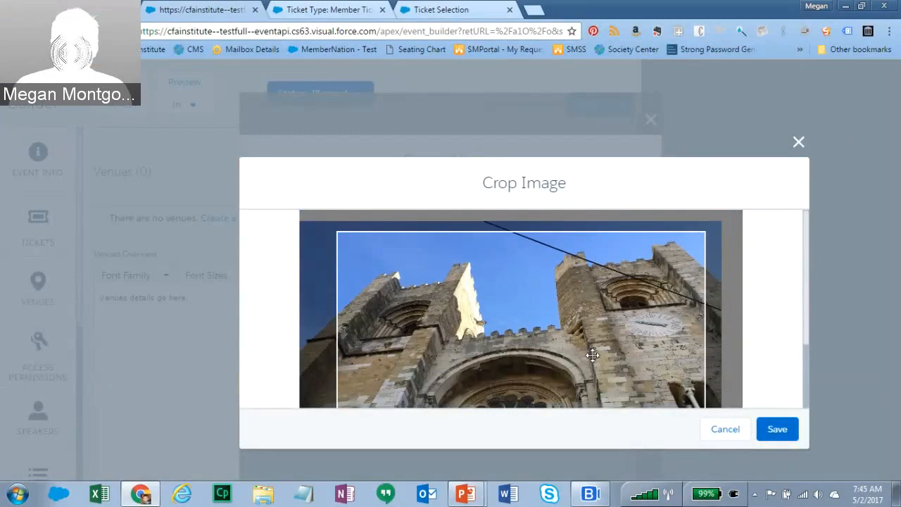
{"action": "left_click", "coordinate": [782, 436]}
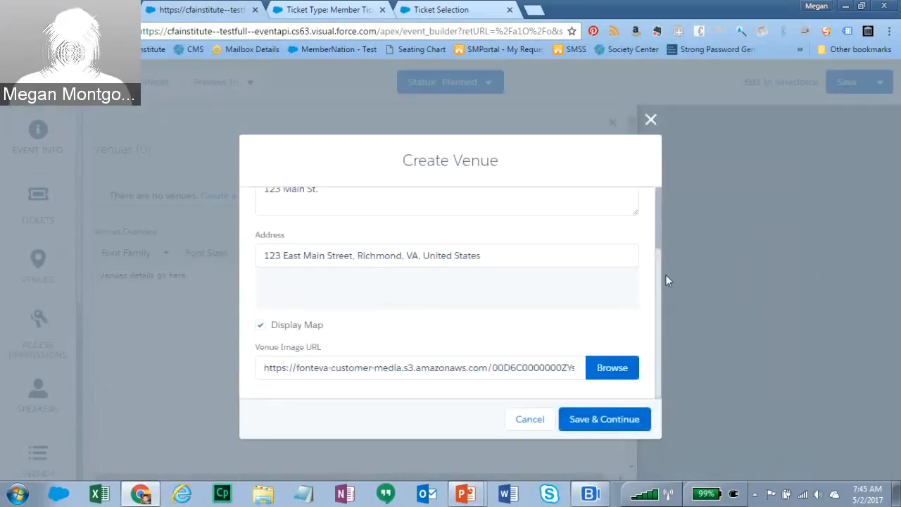
{"action": "left_click", "coordinate": [590, 418]}
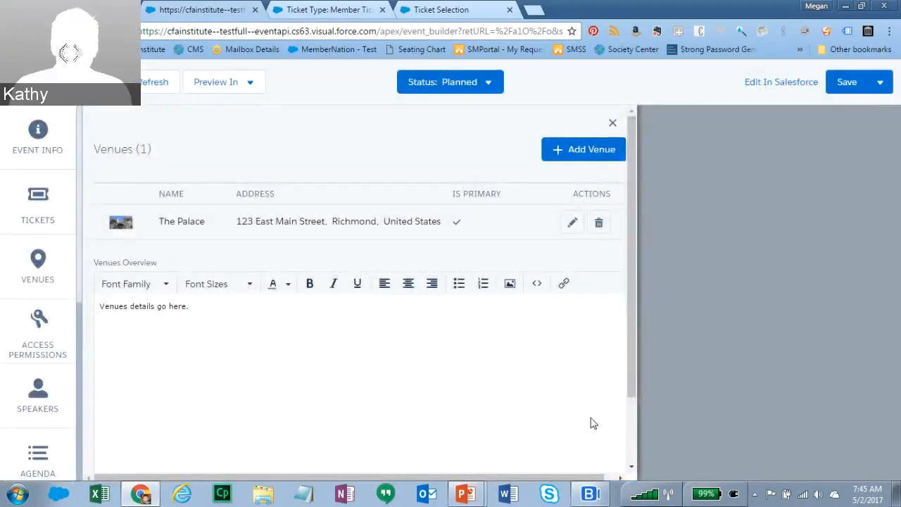
- Review The Palace in the Venues list, then go to Access Permissions
{"action": "left_click_drag", "start_coordinate": [633, 364], "coordinate": [639, 343]}
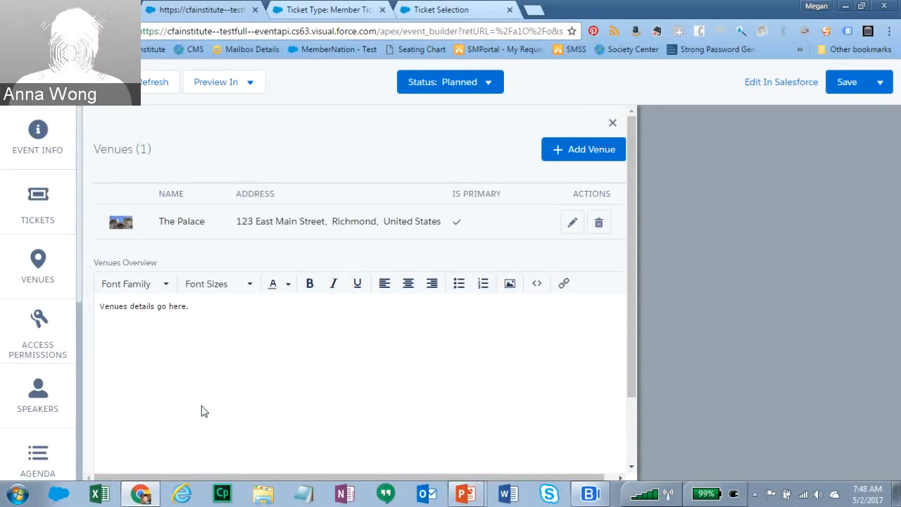
{"action": "left_click", "coordinate": [38, 329]}
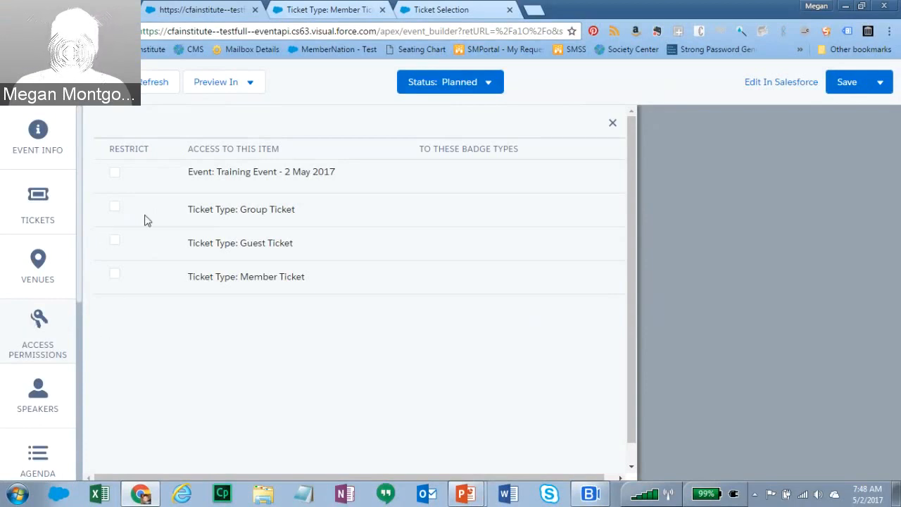
- Try restricting Member Ticket to Member - Minnesota, cancel the change, then go to Speakers
{"action": "left_click", "coordinate": [115, 277]}
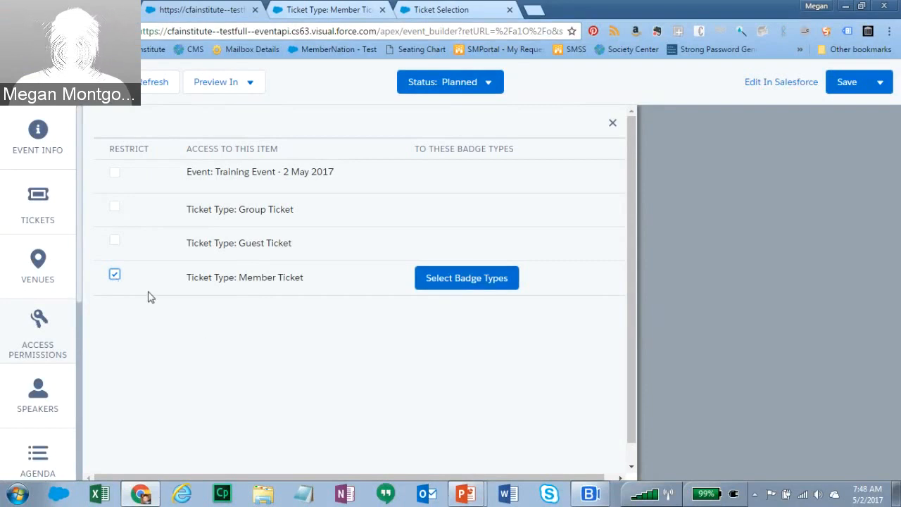
{"action": "left_click", "coordinate": [453, 289]}
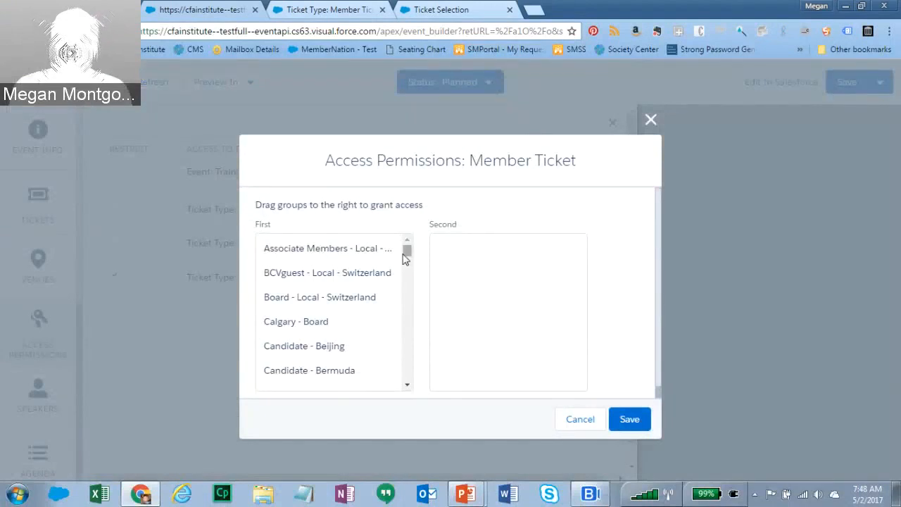
{"action": "left_click_drag", "start_coordinate": [407, 250], "coordinate": [413, 330]}
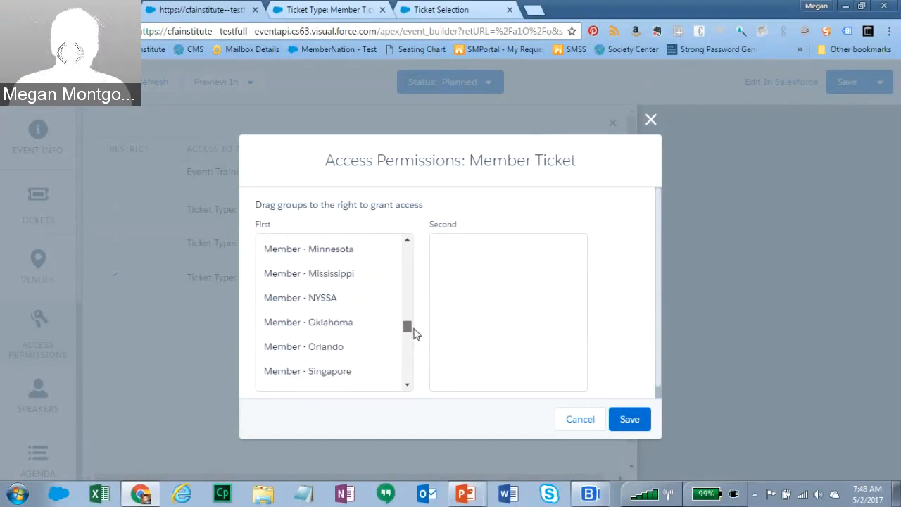
{"action": "left_click_drag", "start_coordinate": [336, 249], "coordinate": [458, 249]}
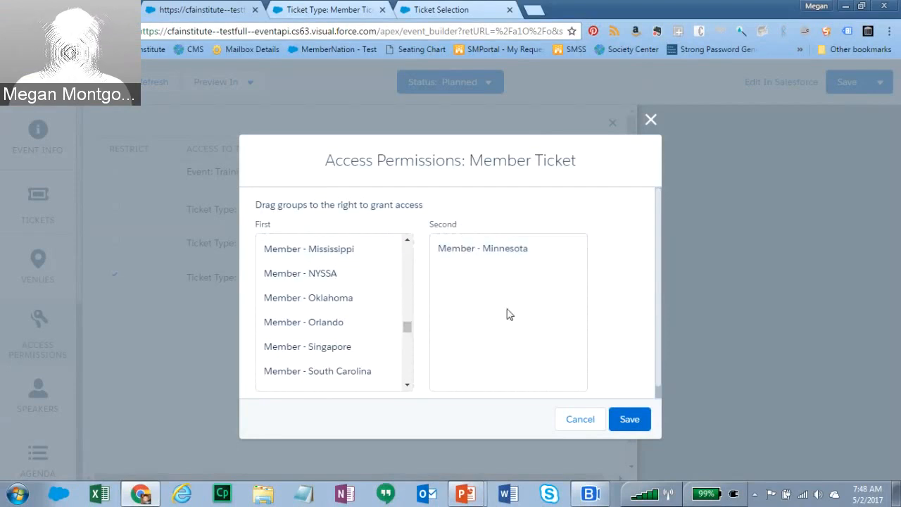
{"action": "left_click", "coordinate": [583, 420]}
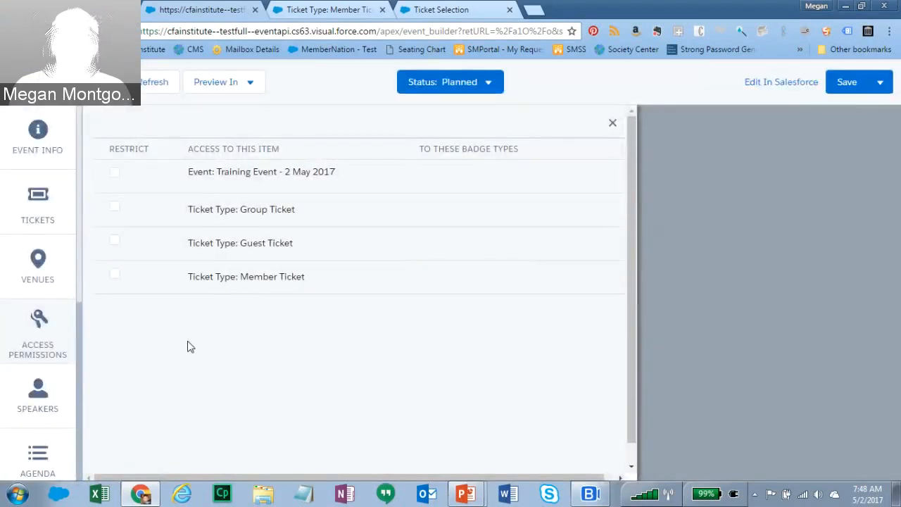
{"action": "left_click", "coordinate": [40, 403]}
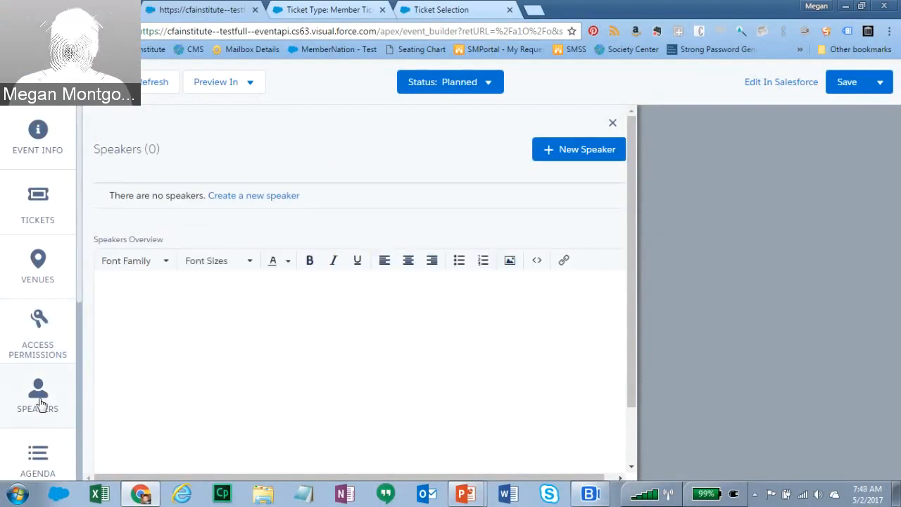
- Start a new speaker with the speaker's full name and Accepted status, then browse for a photo
{"action": "left_click", "coordinate": [572, 153]}
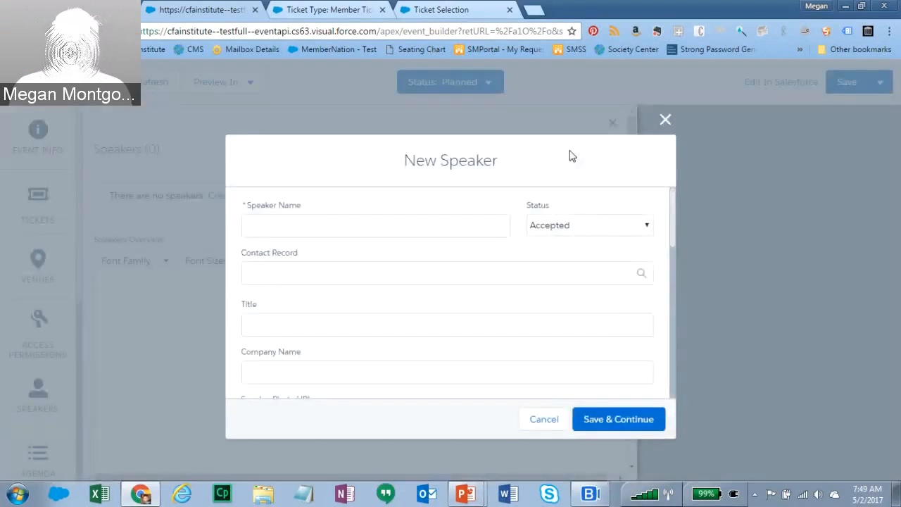
{"action": "left_click", "coordinate": [392, 229]}
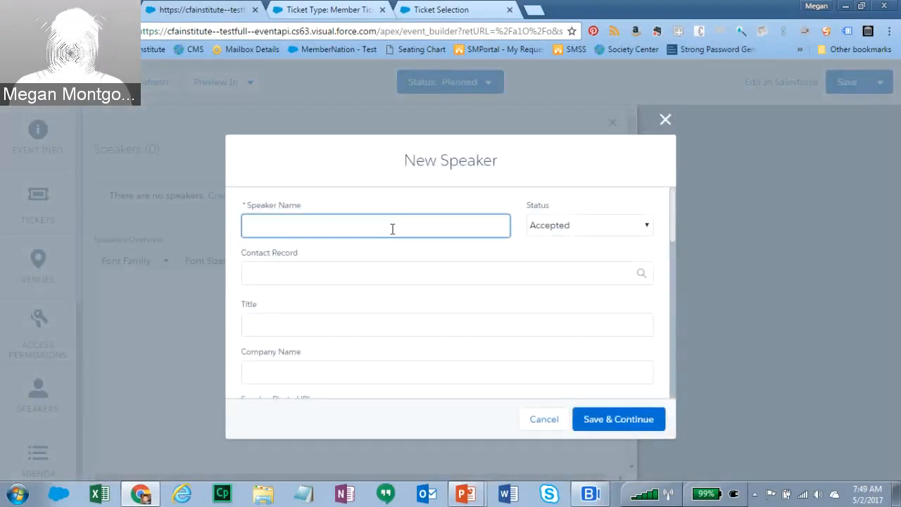
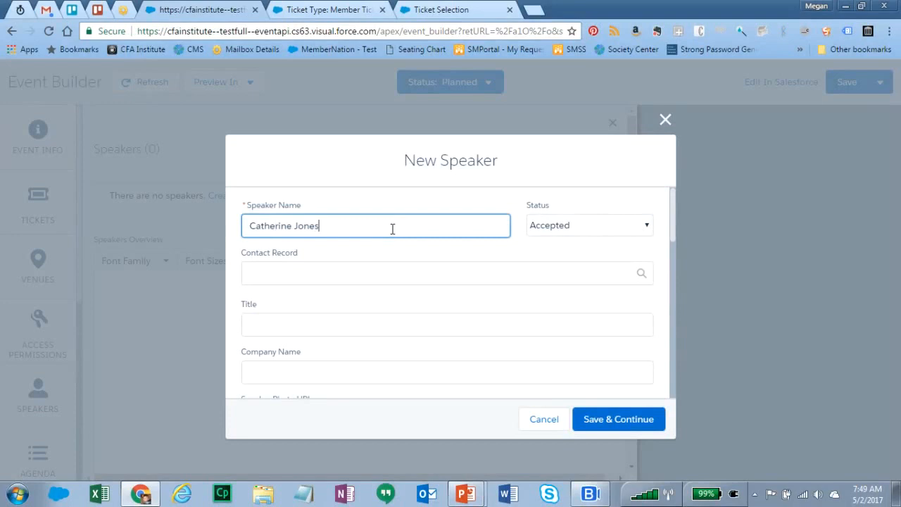
{"action": "left_click", "coordinate": [646, 228]}
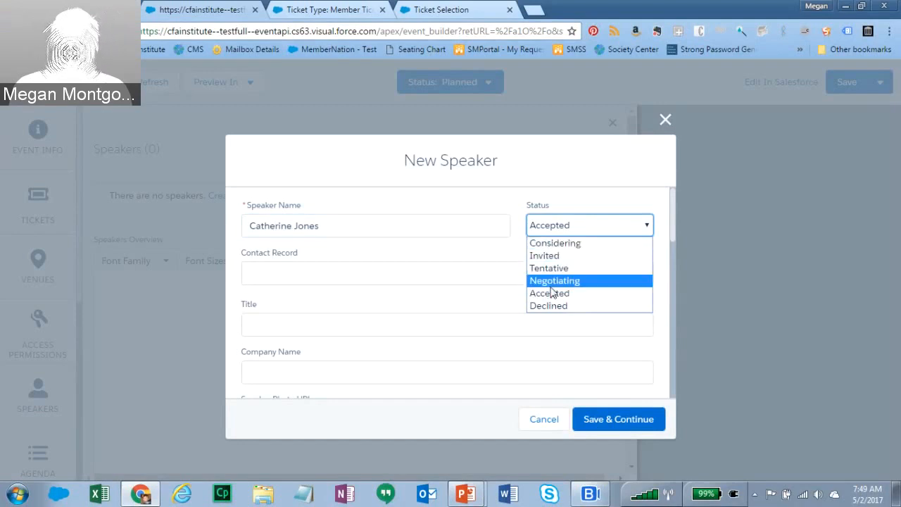
{"action": "left_click", "coordinate": [471, 192]}
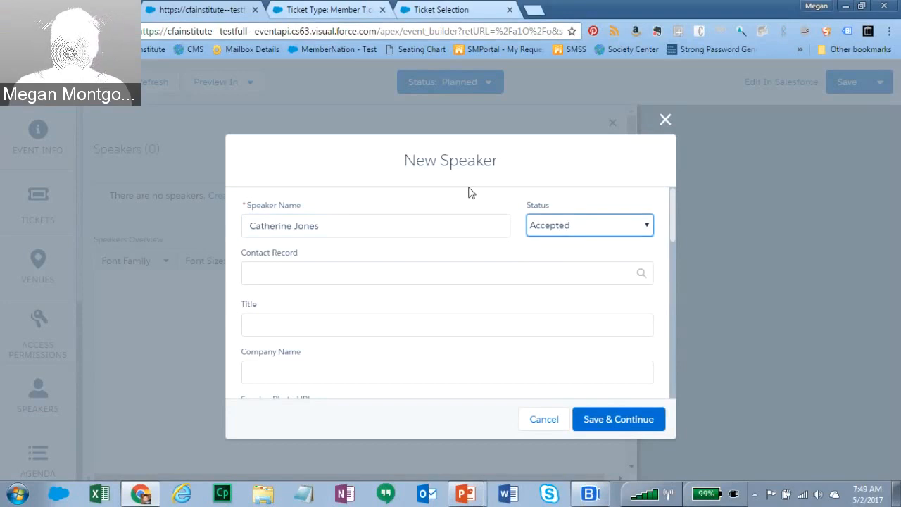
{"action": "left_click", "coordinate": [288, 274]}
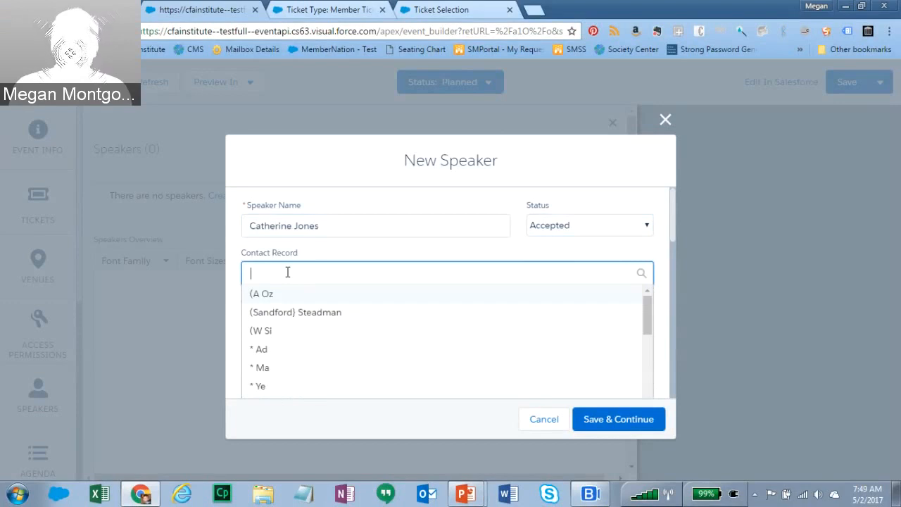
{"action": "left_click", "coordinate": [318, 253]}
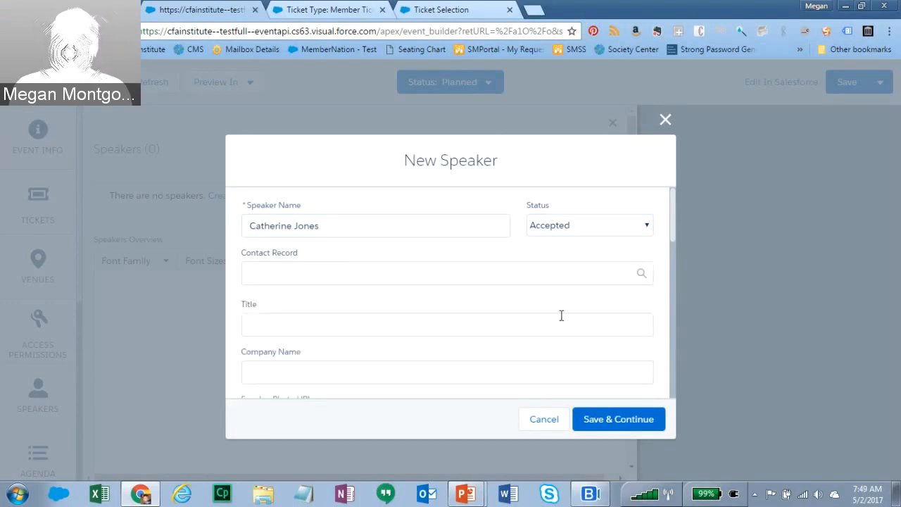
{"action": "left_click", "coordinate": [282, 325]}
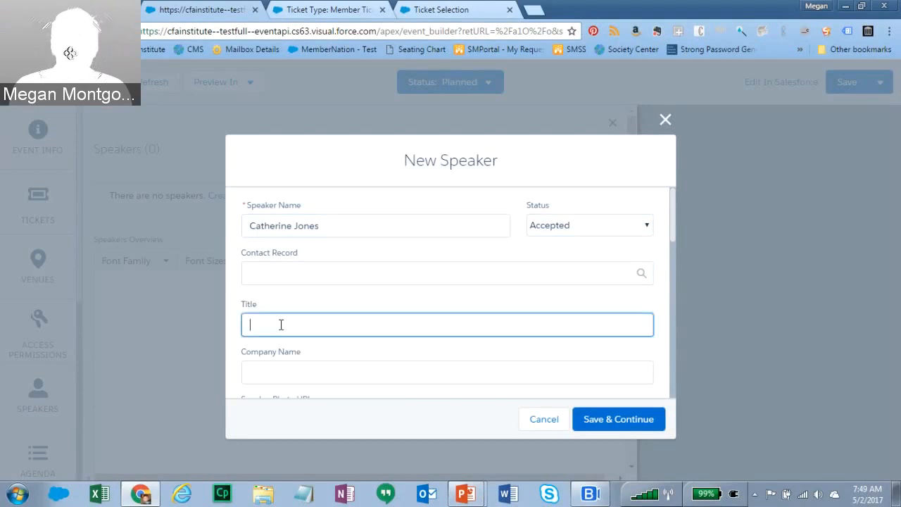
{"action": "left_click_drag", "start_coordinate": [672, 209], "coordinate": [676, 262]}
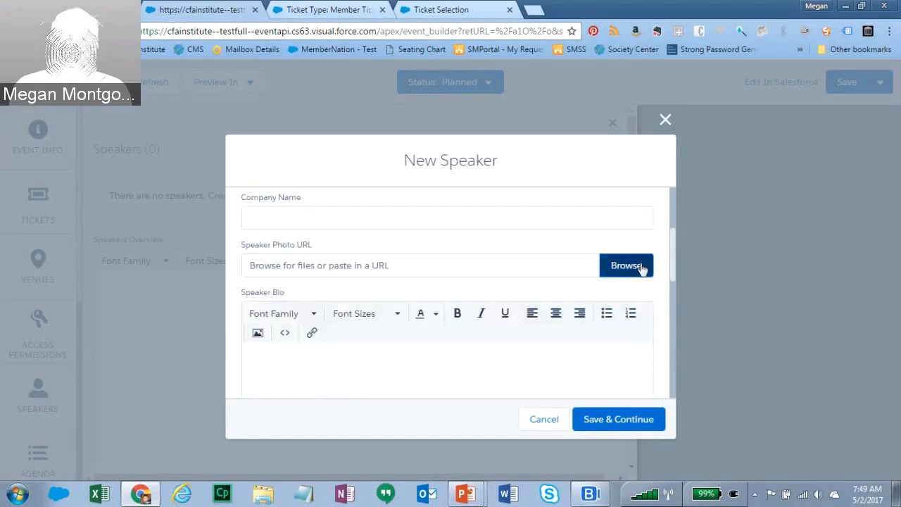
{"action": "left_click", "coordinate": [640, 265]}
- Upload the author-jewellery-lipstick-eyelashes portrait and keep its crop as the speaker photo
{"action": "left_click", "coordinate": [443, 136]}
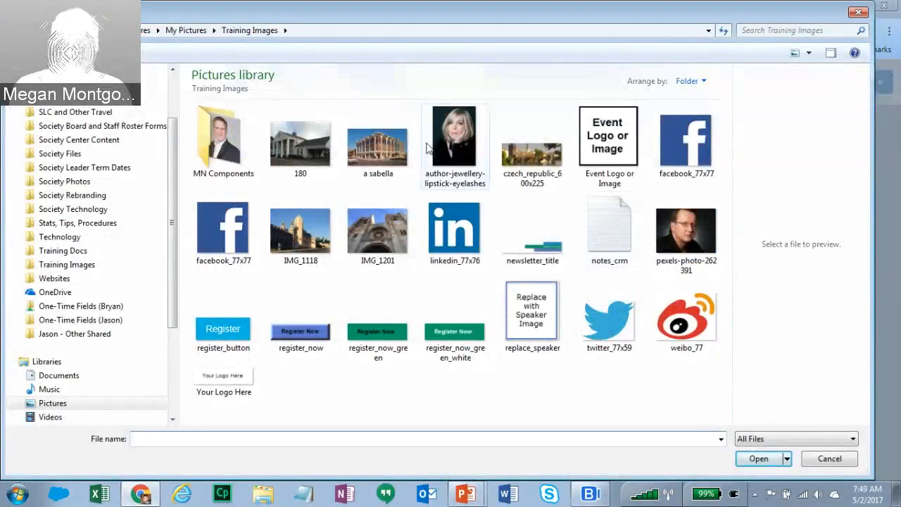
{"action": "left_click", "coordinate": [755, 458]}
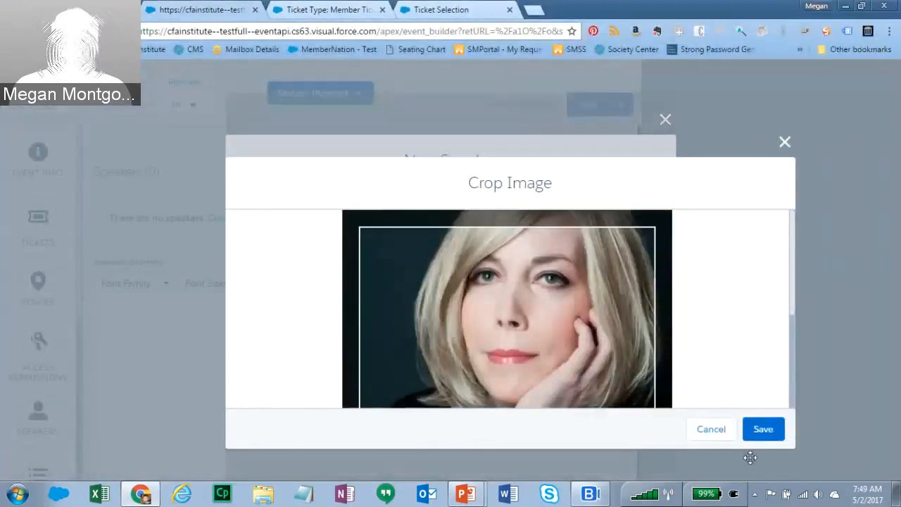
{"action": "scroll", "coordinate": [519, 359], "scroll_direction": "up", "scroll_amount": 3}
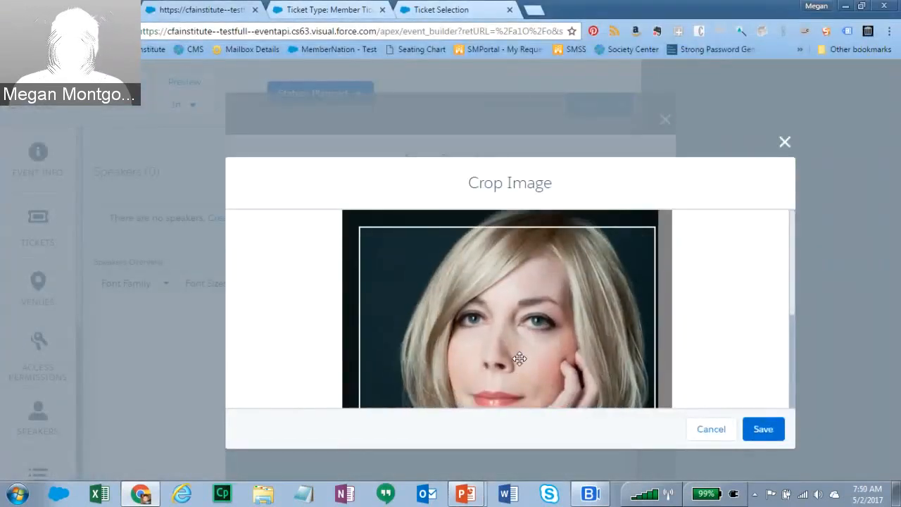
{"action": "left_click", "coordinate": [756, 430]}
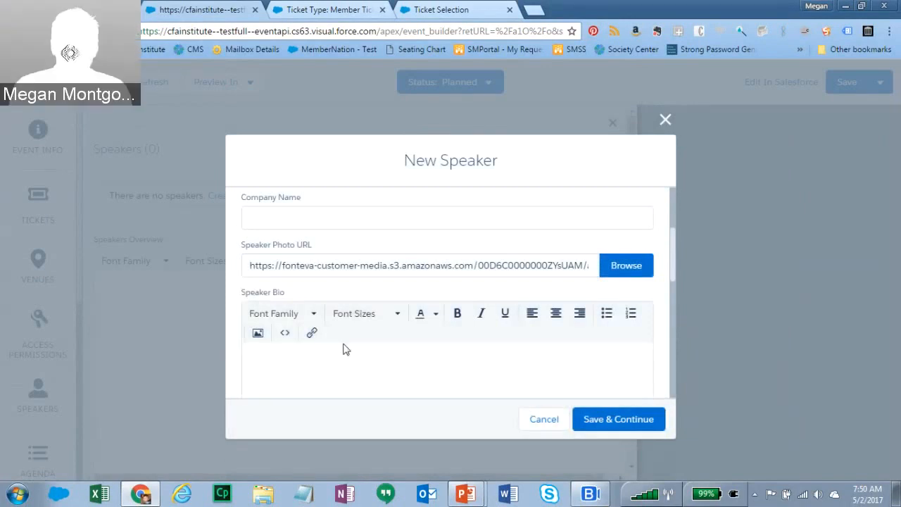
- Add the bio 'Speaker bio here' and save the speaker
{"action": "left_click", "coordinate": [298, 367]}
{"action": "type", "text": "Spe"}
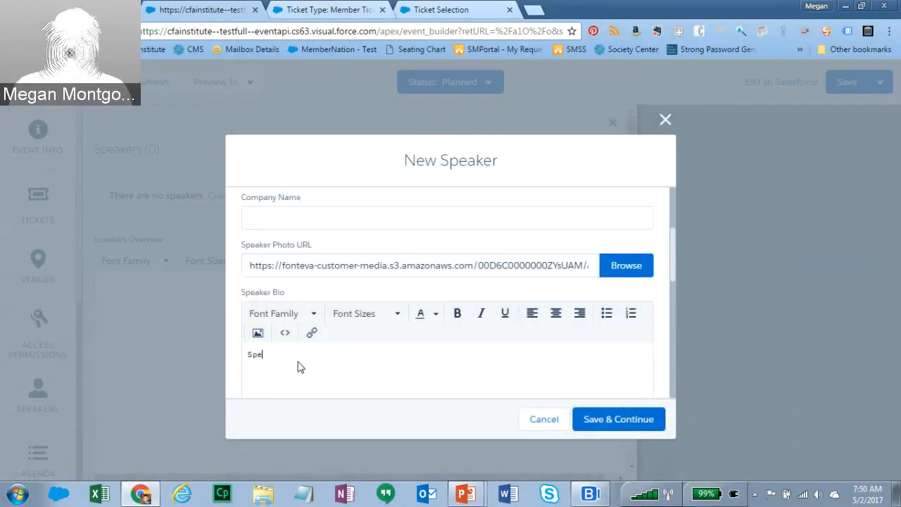
{"action": "type", "text": "aker bio here"}
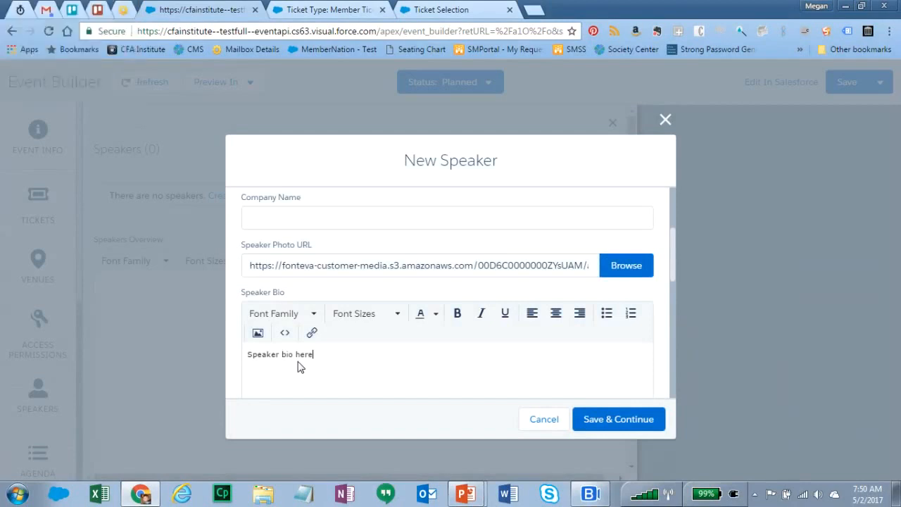
{"action": "left_click_drag", "start_coordinate": [675, 267], "coordinate": [676, 377]}
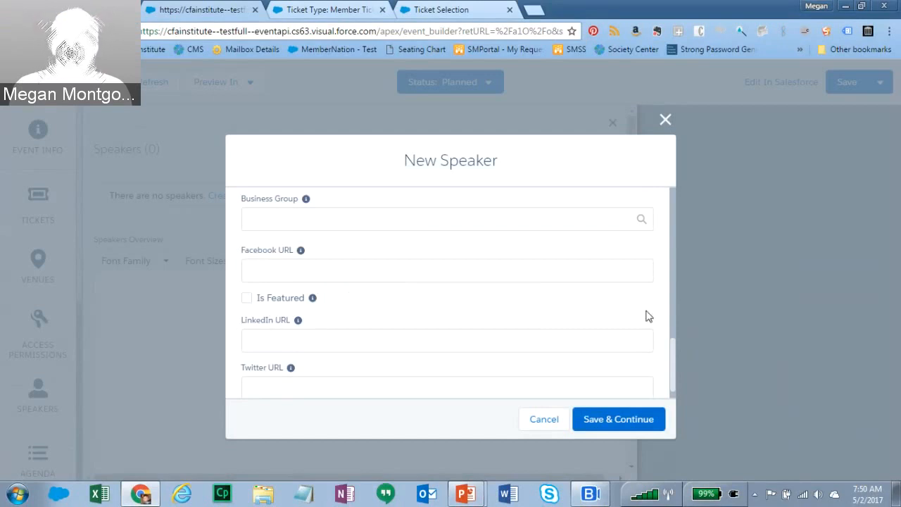
{"action": "scroll", "coordinate": [673, 347], "scroll_direction": "down", "scroll_amount": 1}
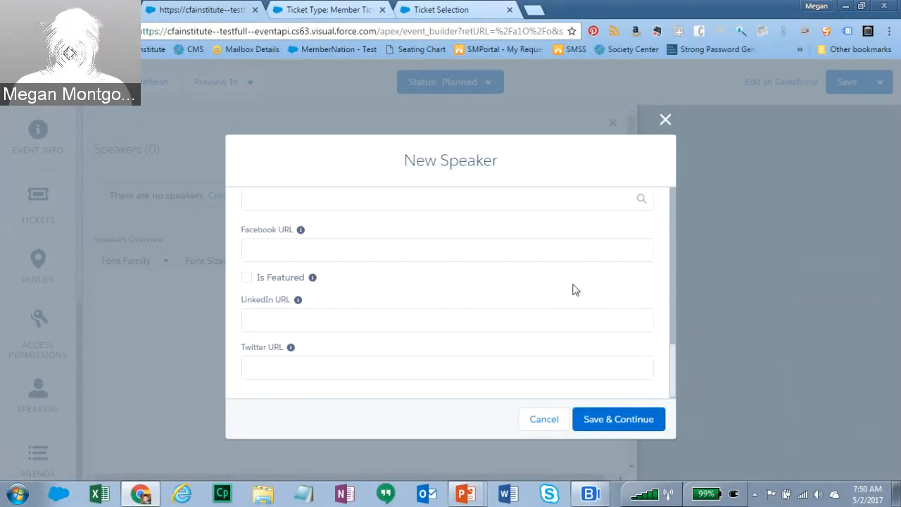
{"action": "left_click", "coordinate": [630, 419]}
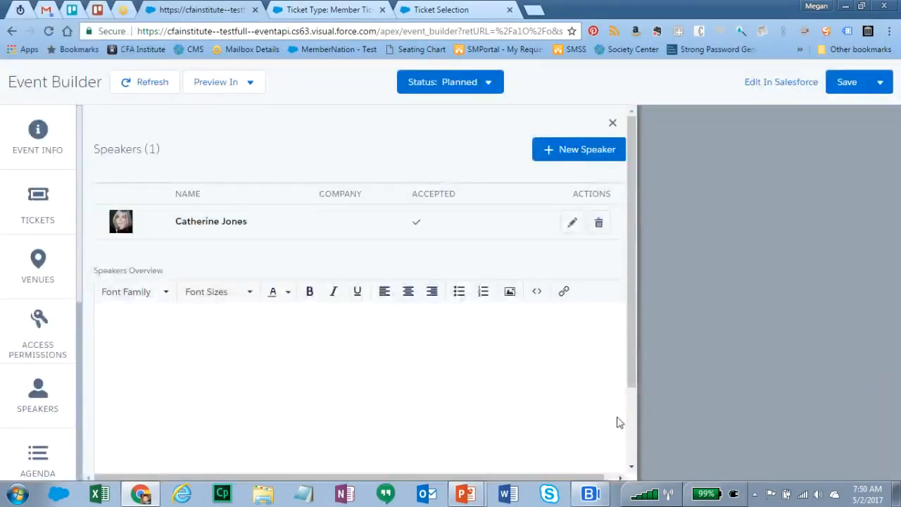
- Set the speakers overview to 'Speaker overview detail goes here.', save the event, and open Agenda
{"action": "left_click_drag", "start_coordinate": [633, 266], "coordinate": [633, 343]}
{"action": "left_click", "coordinate": [169, 214]}
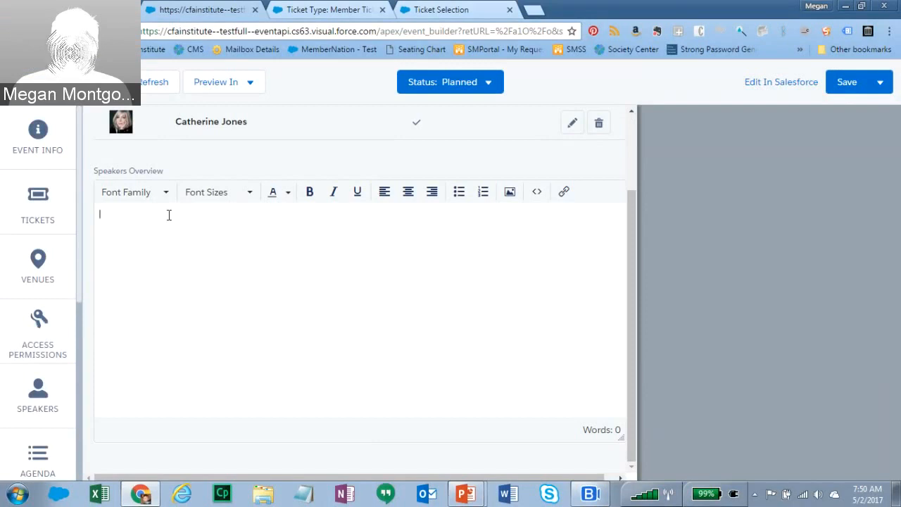
{"action": "type", "text": "Speaker "}
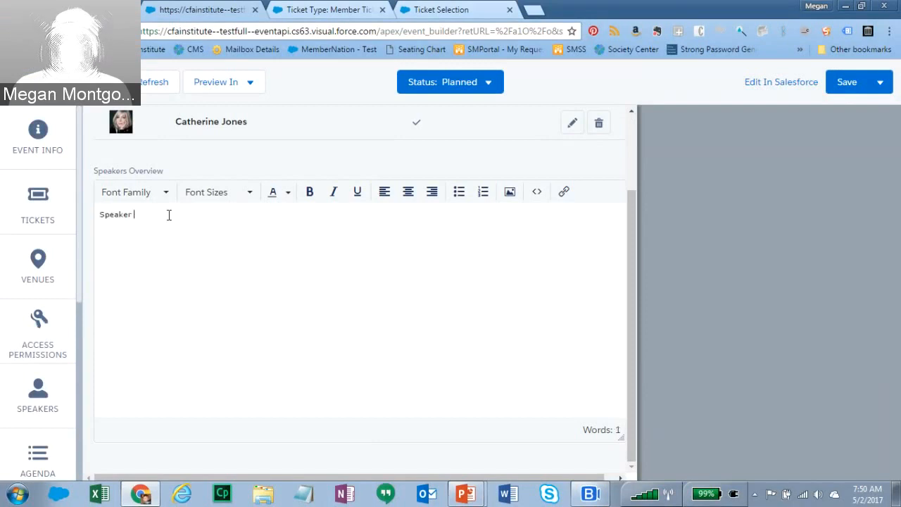
{"action": "type", "text": "overview"}
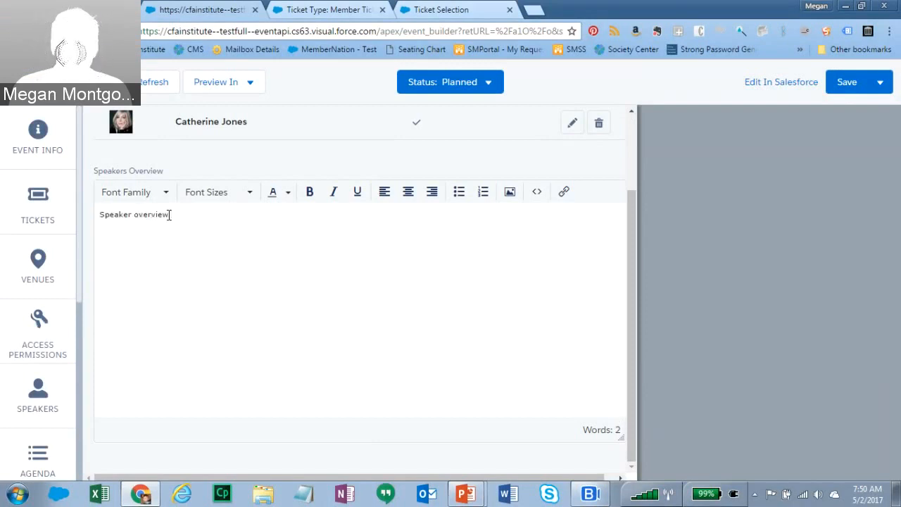
{"action": "type", "text": " detail goes here."}
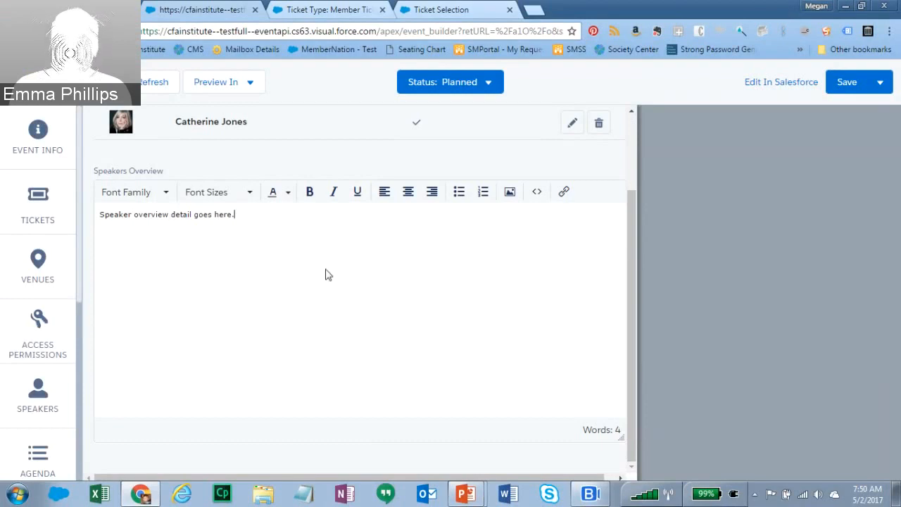
{"action": "left_click", "coordinate": [593, 495]}
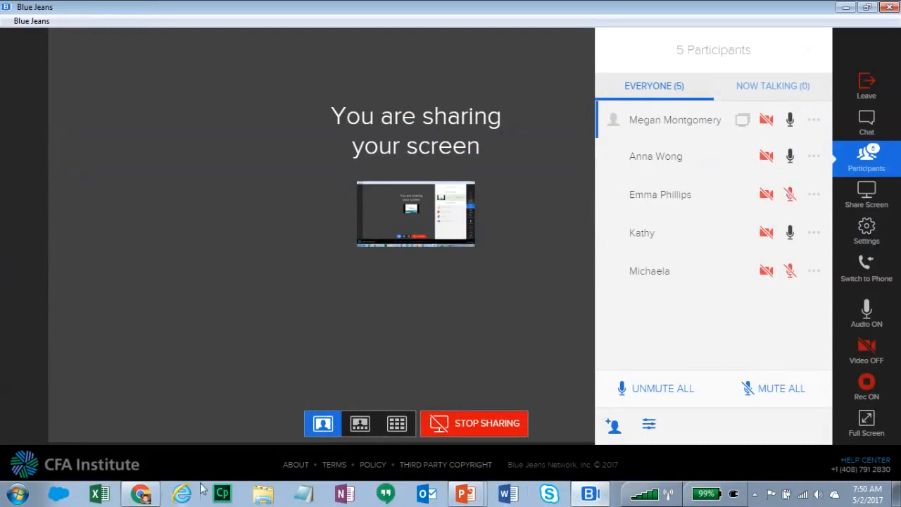
{"action": "left_click", "coordinate": [141, 495]}
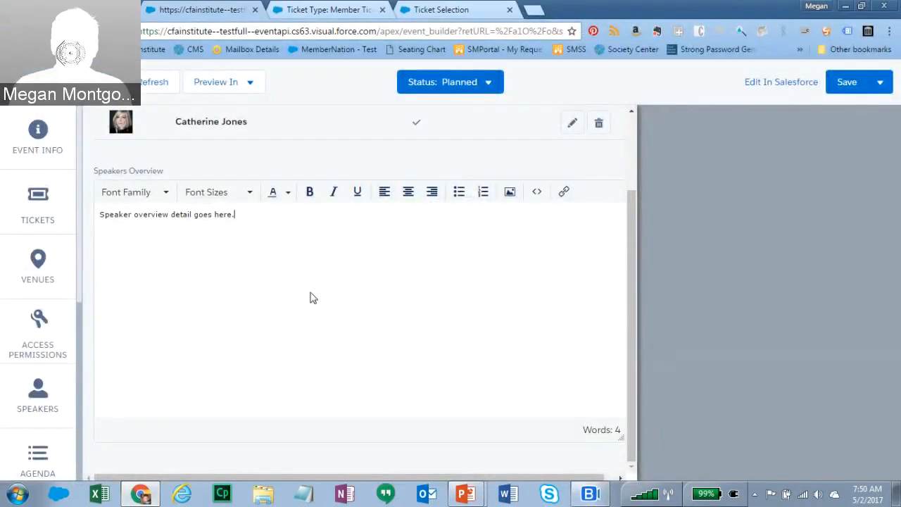
{"action": "left_click", "coordinate": [488, 82]}
{"action": "left_click", "coordinate": [848, 83]}
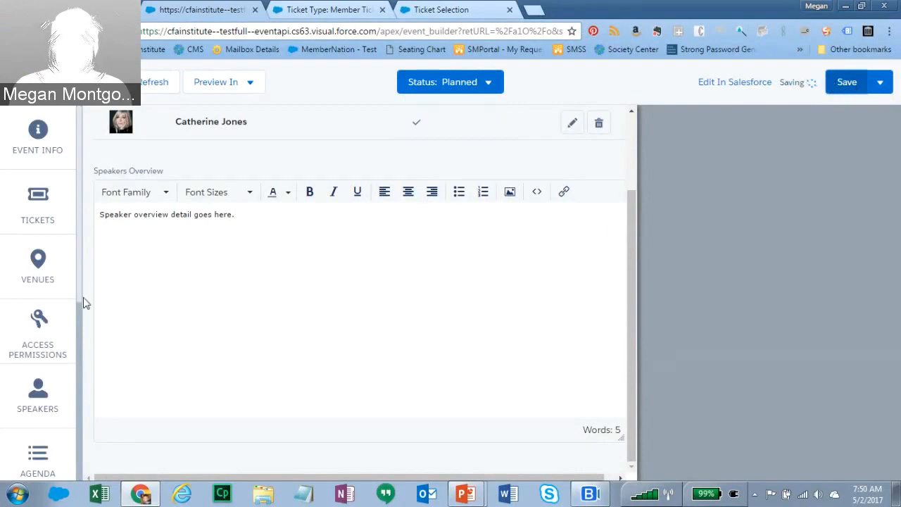
{"action": "scroll", "coordinate": [81, 303], "scroll_direction": "down", "scroll_amount": 5}
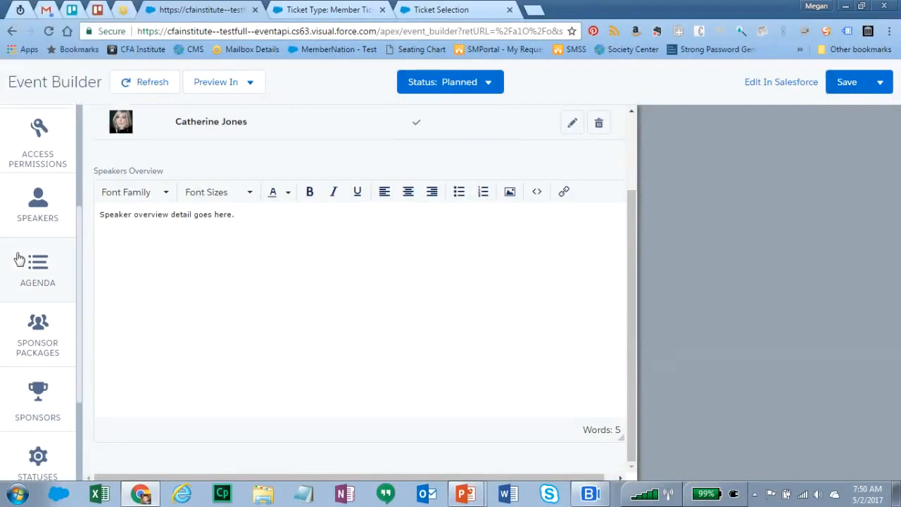
{"action": "left_click", "coordinate": [40, 281]}
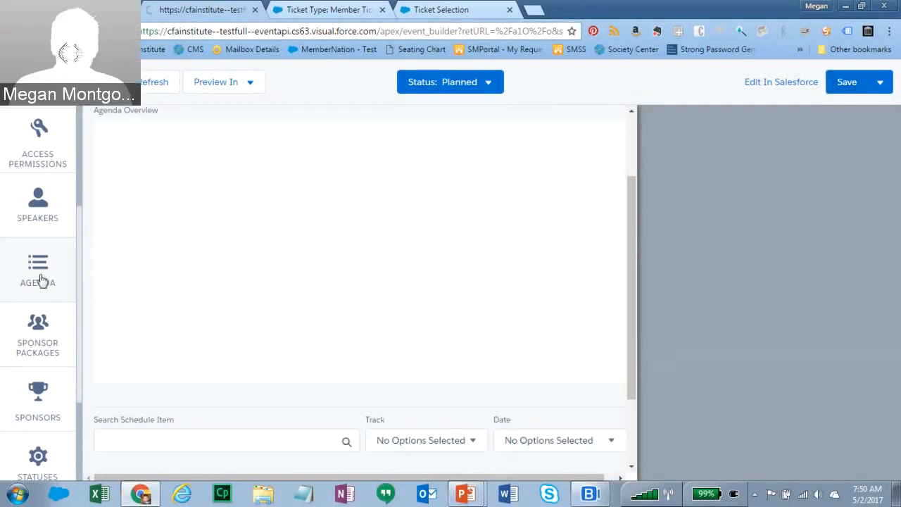
- Enable schedule items, set the agenda overview to 'Agenda overview goes here.', and start a new schedule item
{"action": "left_click_drag", "start_coordinate": [632, 383], "coordinate": [649, 277]}
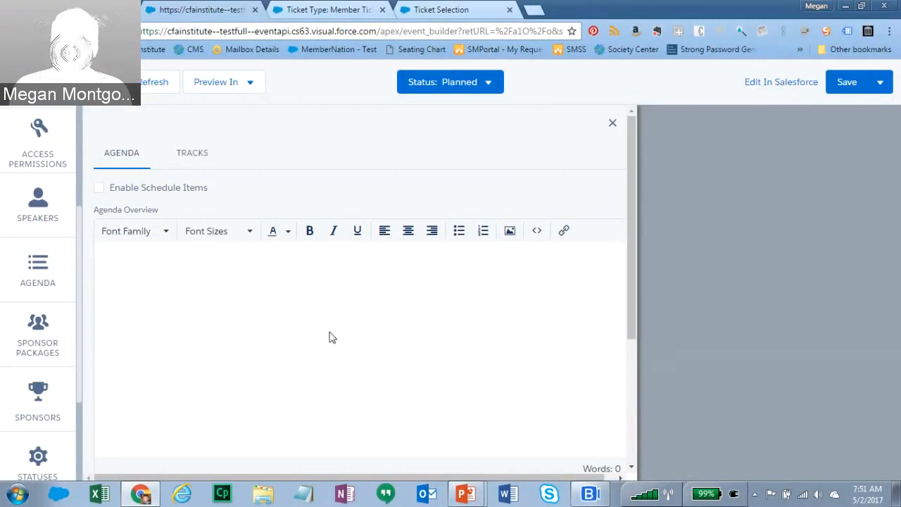
{"action": "left_click", "coordinate": [101, 192]}
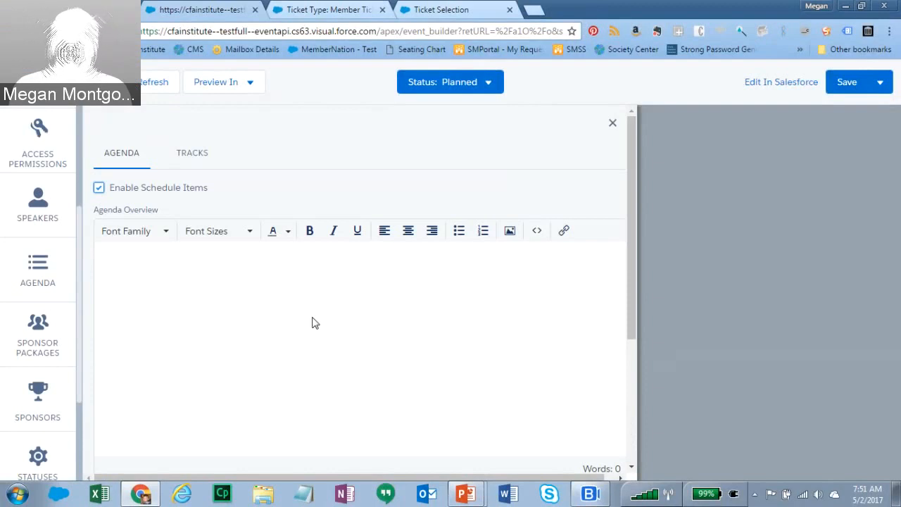
{"action": "left_click", "coordinate": [185, 276]}
{"action": "type", "text": "Agenda overview goes here."}
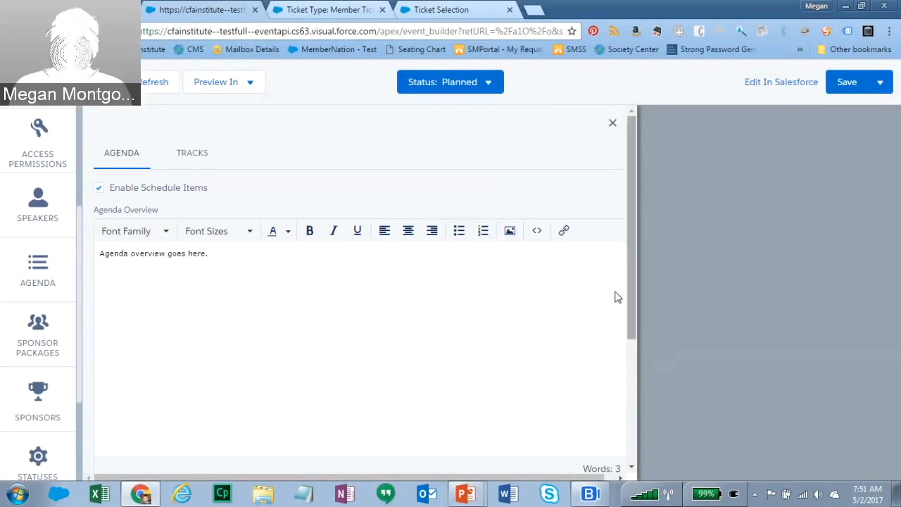
{"action": "left_click_drag", "start_coordinate": [631, 297], "coordinate": [628, 421]}
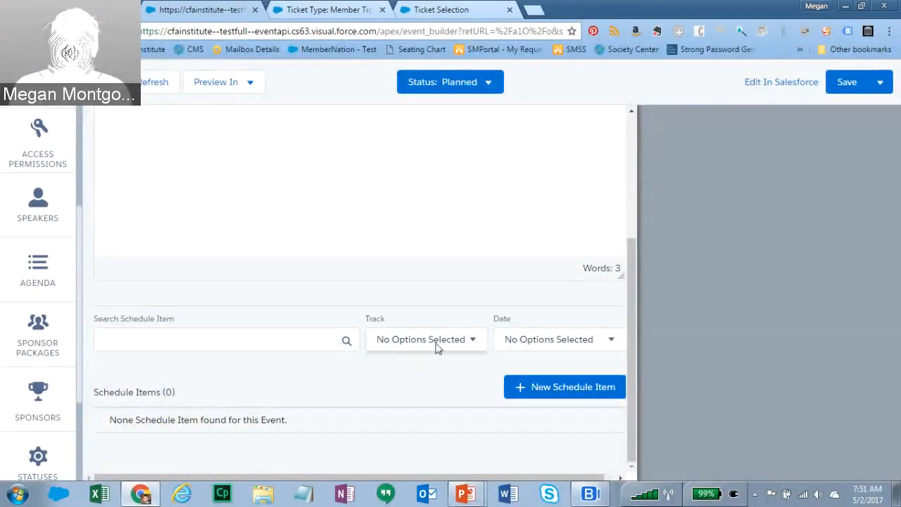
{"action": "left_click", "coordinate": [558, 386]}
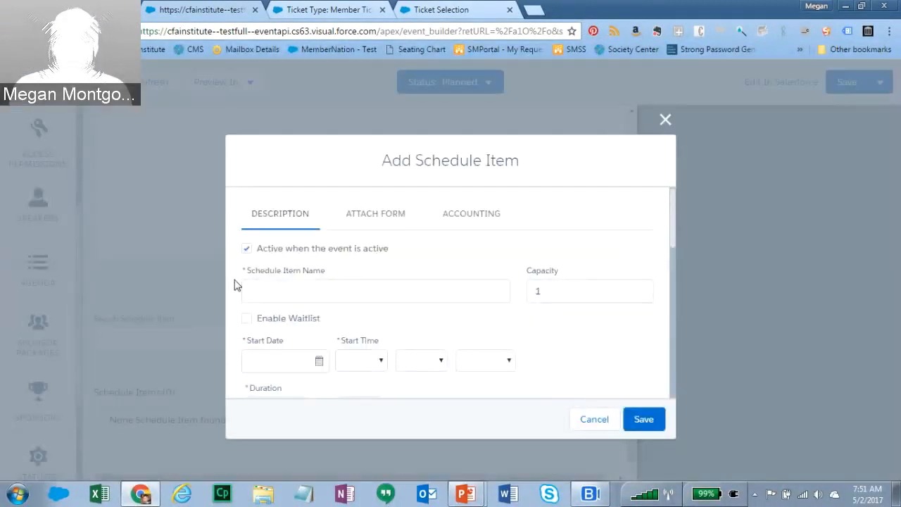
- Name the schedule item 'Opening session' with a capacity of 100
{"action": "left_click", "coordinate": [279, 288]}
{"action": "type", "text": "O"}
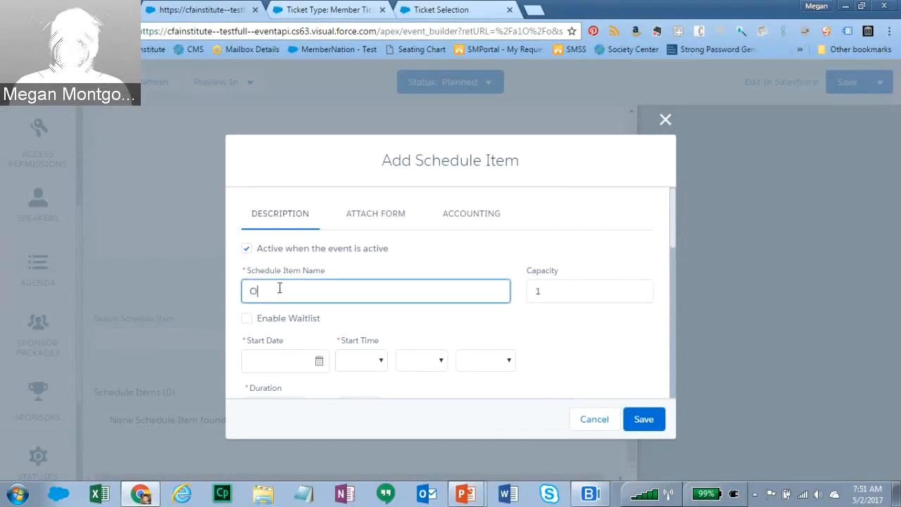
{"action": "type", "text": "pening session"}
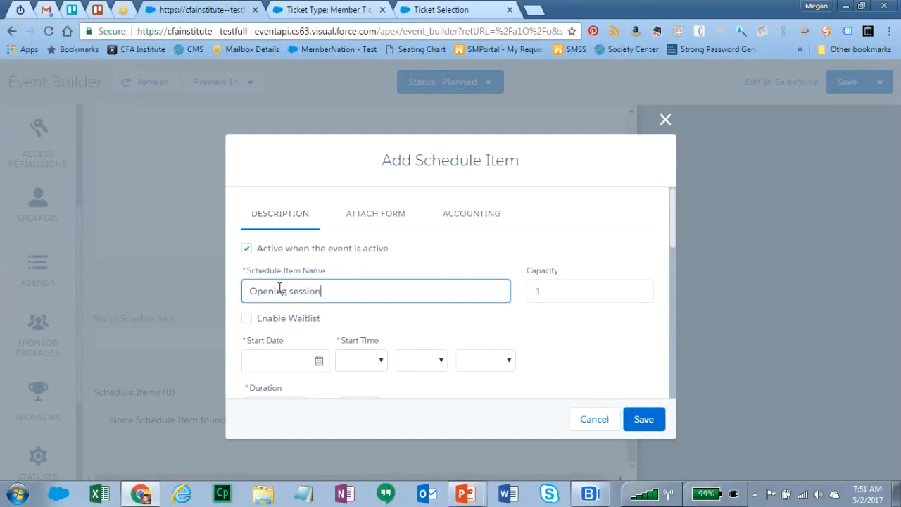
{"action": "left_click", "coordinate": [554, 294]}
{"action": "type", "text": "100"}
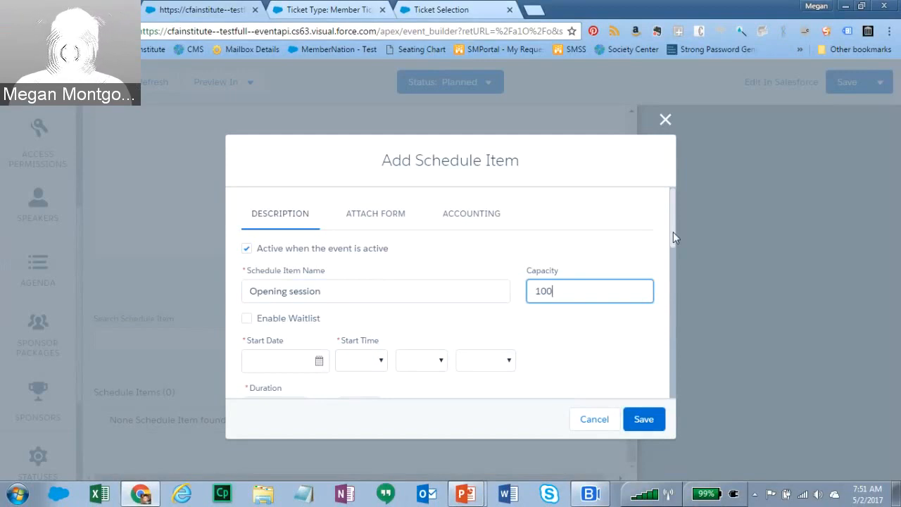
{"action": "left_click_drag", "start_coordinate": [673, 235], "coordinate": [676, 264]}
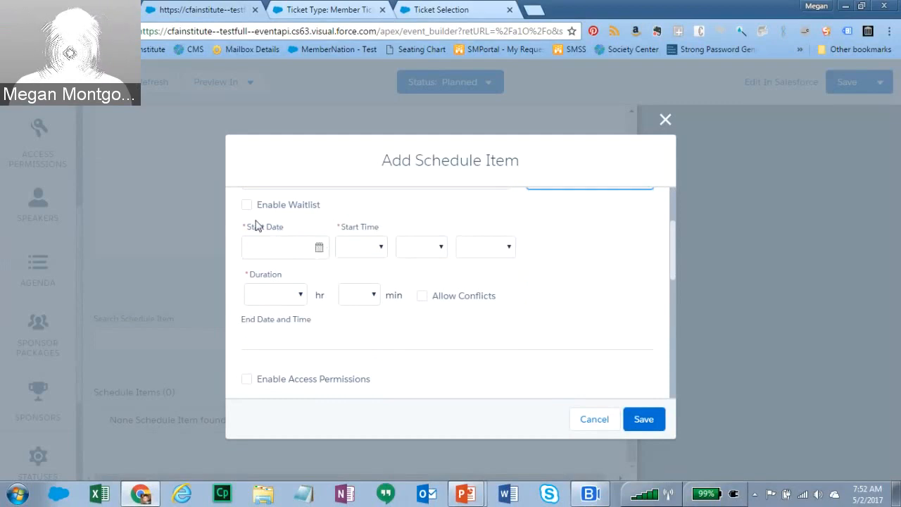
- Set the start to August 16, 2017 at 10:00 AM
{"action": "left_click", "coordinate": [320, 249]}
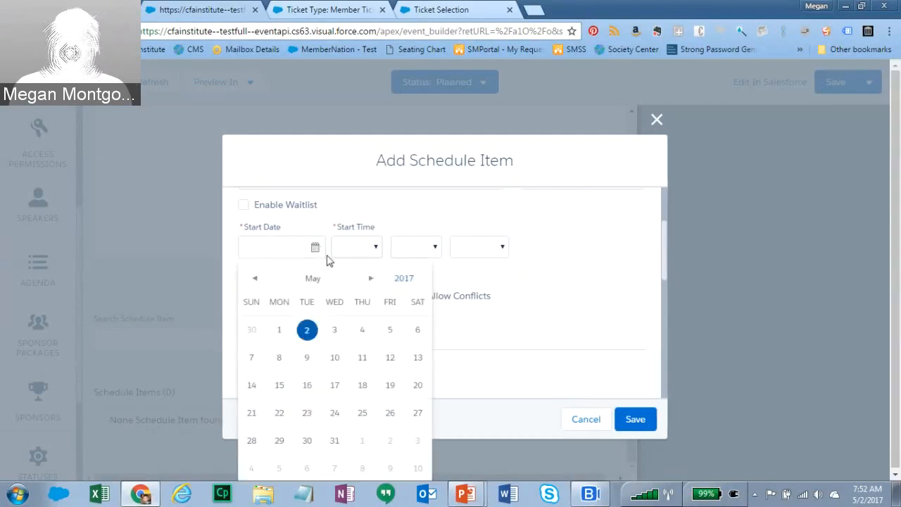
{"action": "left_click", "coordinate": [371, 280]}
{"action": "double_click", "coordinate": [371, 280]}
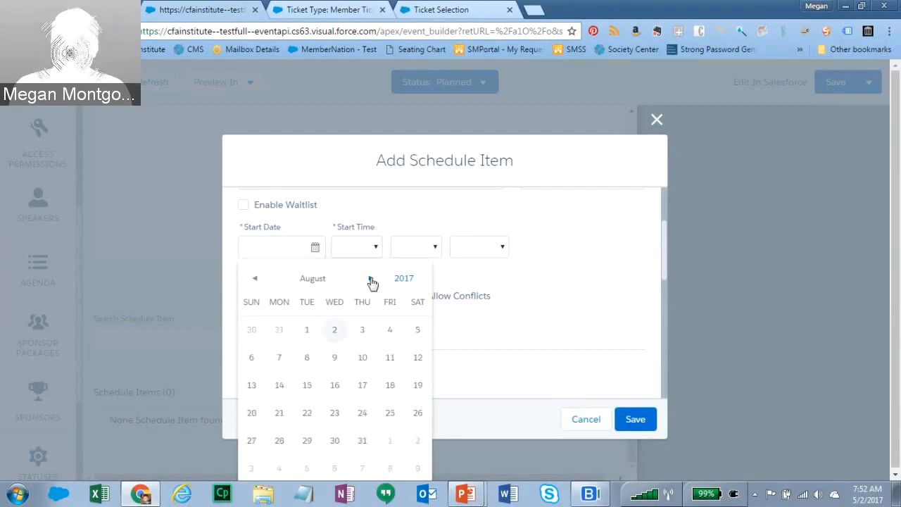
{"action": "left_click", "coordinate": [335, 389]}
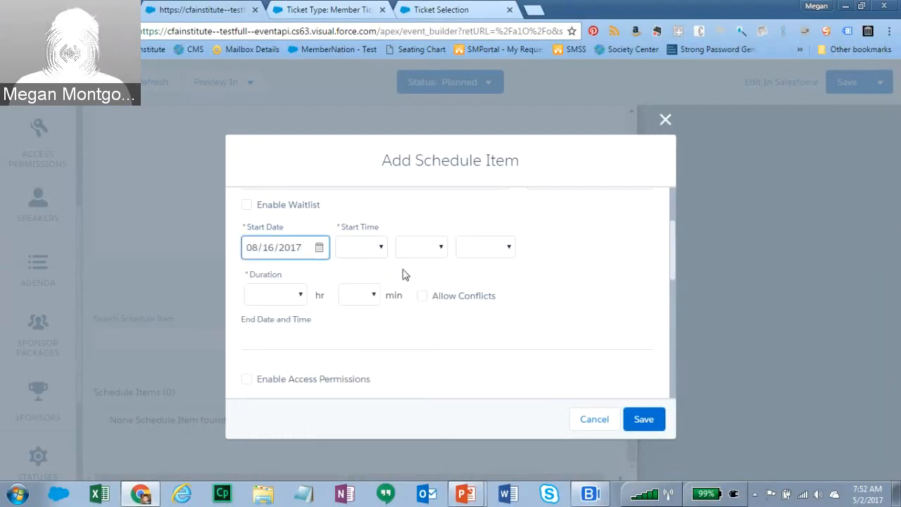
{"action": "left_click", "coordinate": [380, 252]}
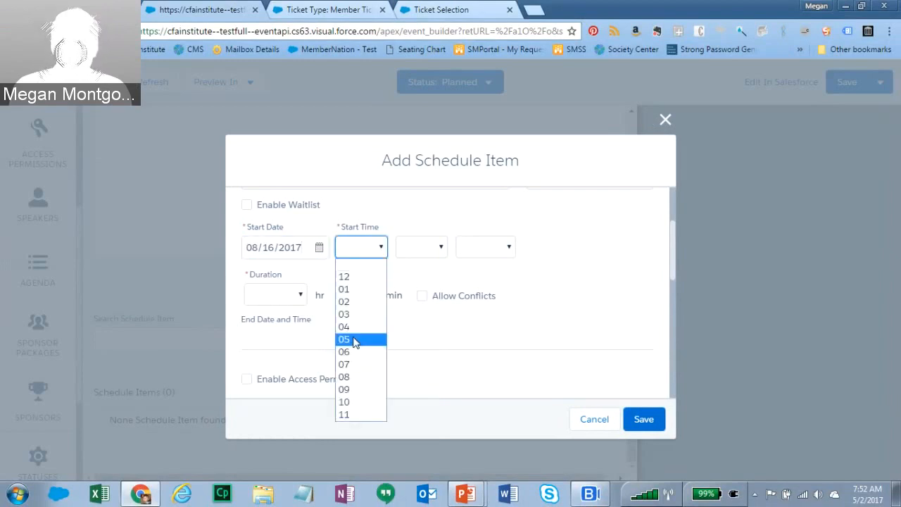
{"action": "left_click", "coordinate": [355, 407]}
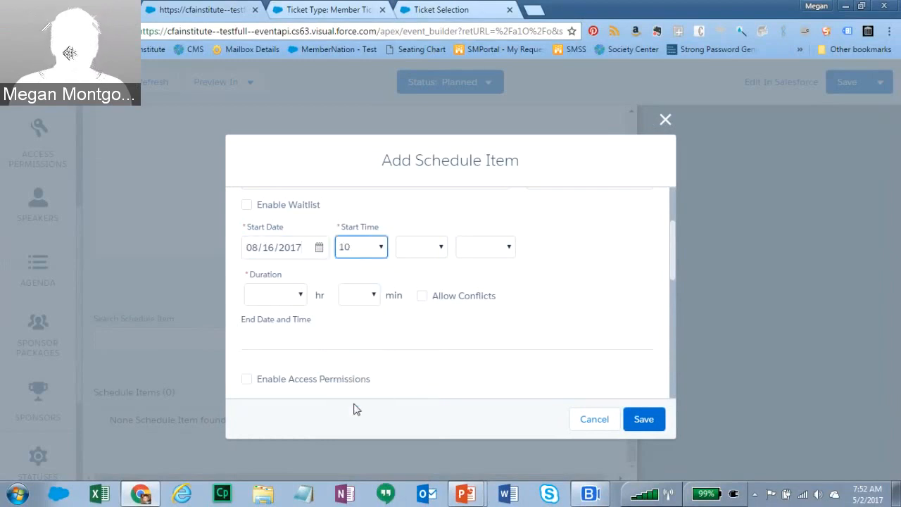
{"action": "left_click", "coordinate": [441, 252]}
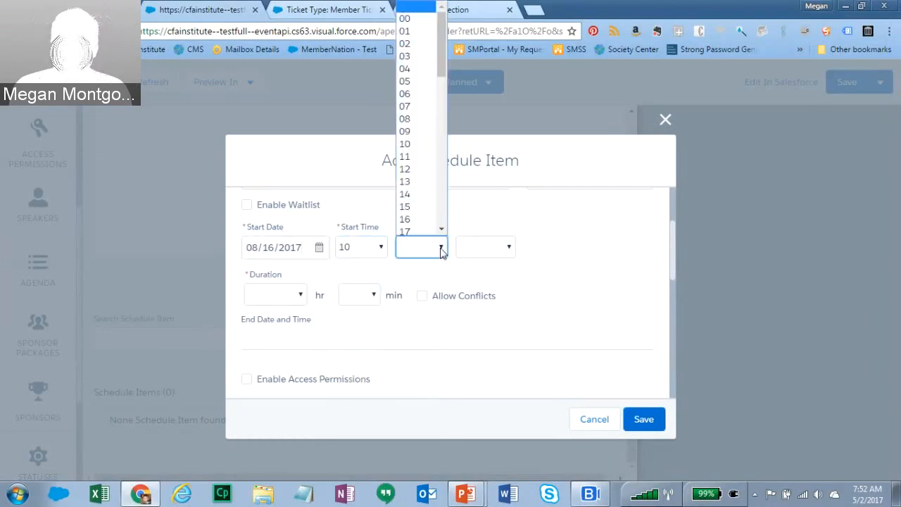
{"action": "left_click", "coordinate": [406, 18]}
{"action": "left_click", "coordinate": [510, 246]}
{"action": "left_click", "coordinate": [485, 276]}
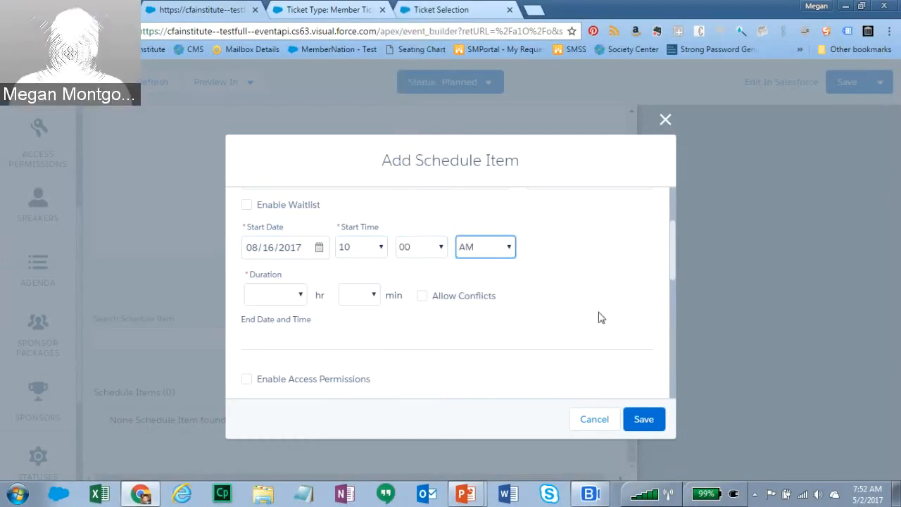
- Set the duration to 00 hours 15 minutes
{"action": "left_click", "coordinate": [292, 295]}
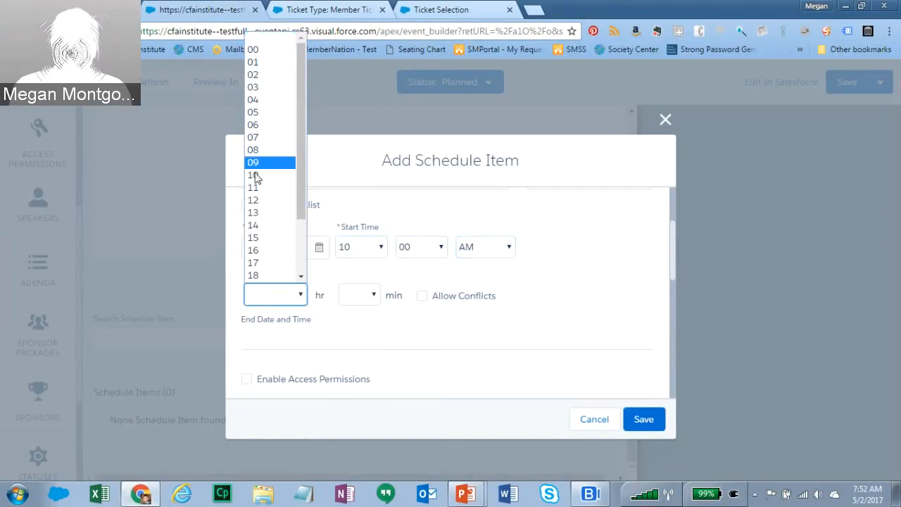
{"action": "left_click", "coordinate": [265, 237]}
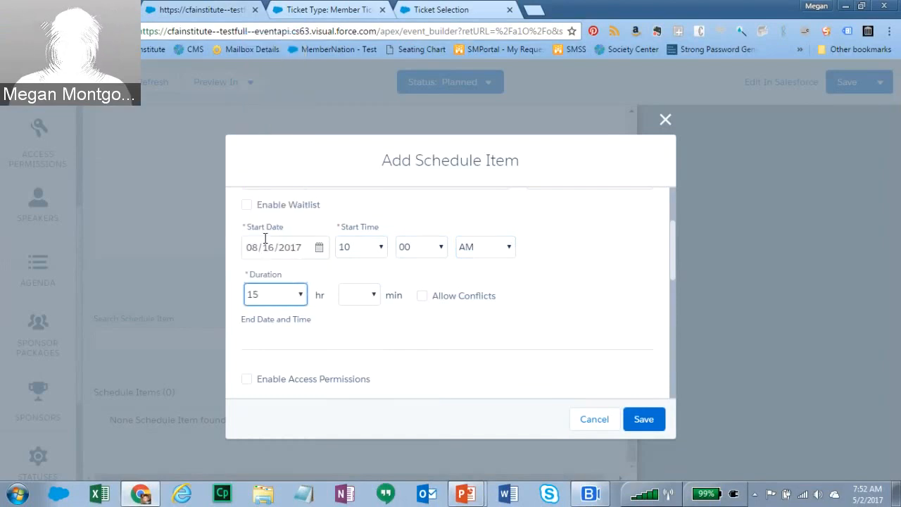
{"action": "left_click", "coordinate": [300, 296]}
{"action": "left_click", "coordinate": [273, 51]}
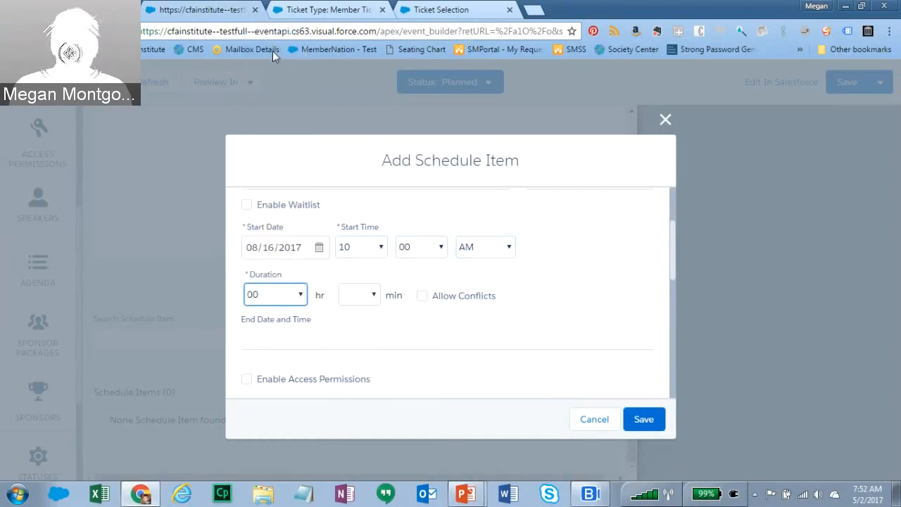
{"action": "left_click", "coordinate": [372, 295]}
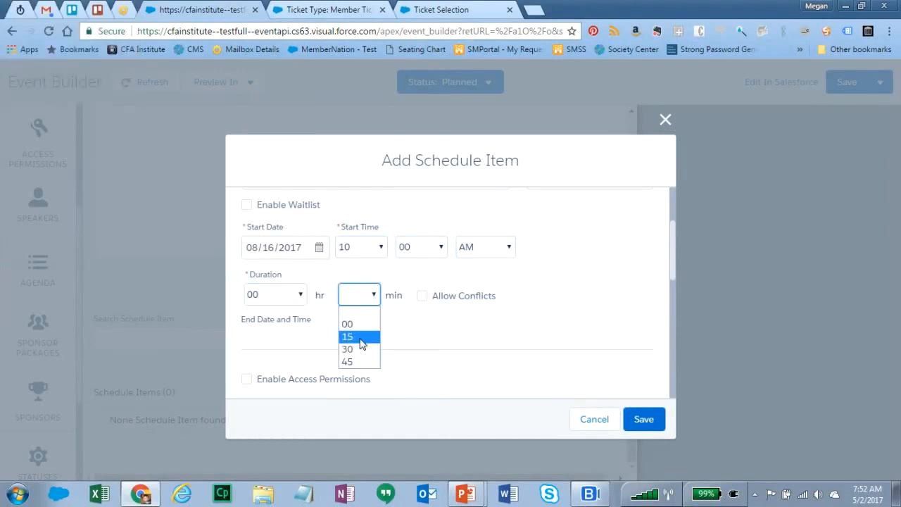
{"action": "left_click", "coordinate": [361, 338]}
{"action": "left_click_drag", "start_coordinate": [670, 257], "coordinate": [677, 303]}
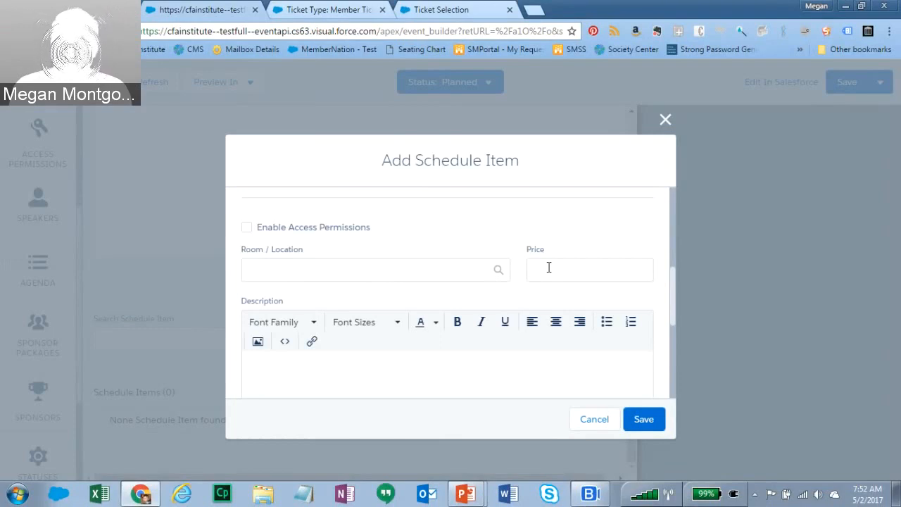
- Enter 'Mason Room' as the room/location and try saving the Opening session schedule item
{"action": "left_click", "coordinate": [432, 275]}
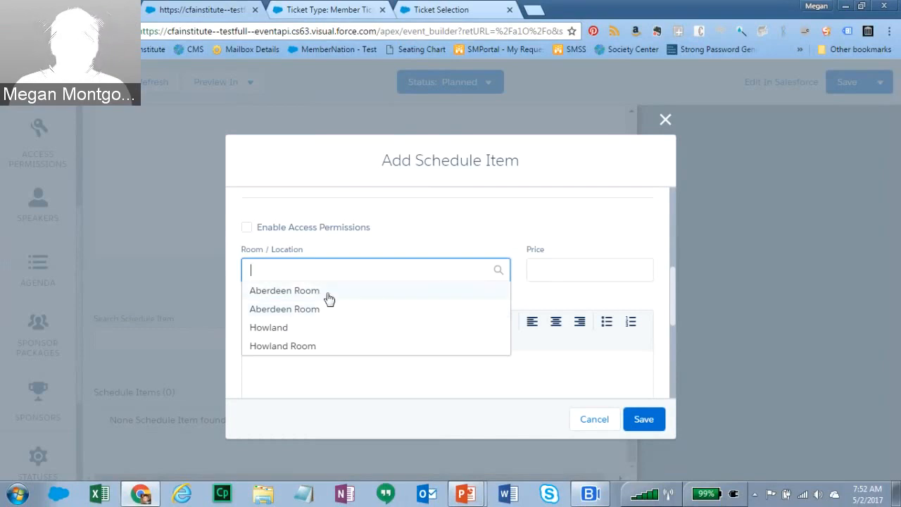
{"action": "type", "text": "Mason Room"}
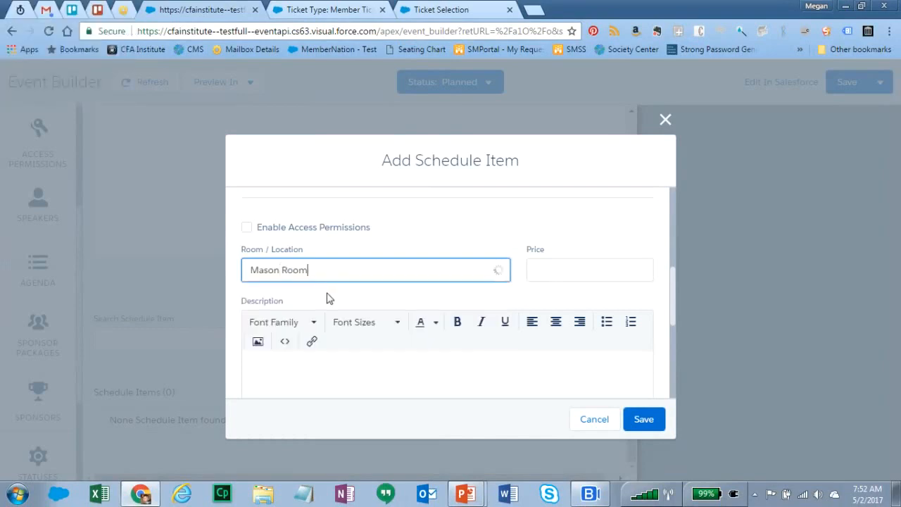
{"action": "left_click_drag", "start_coordinate": [674, 288], "coordinate": [662, 368]}
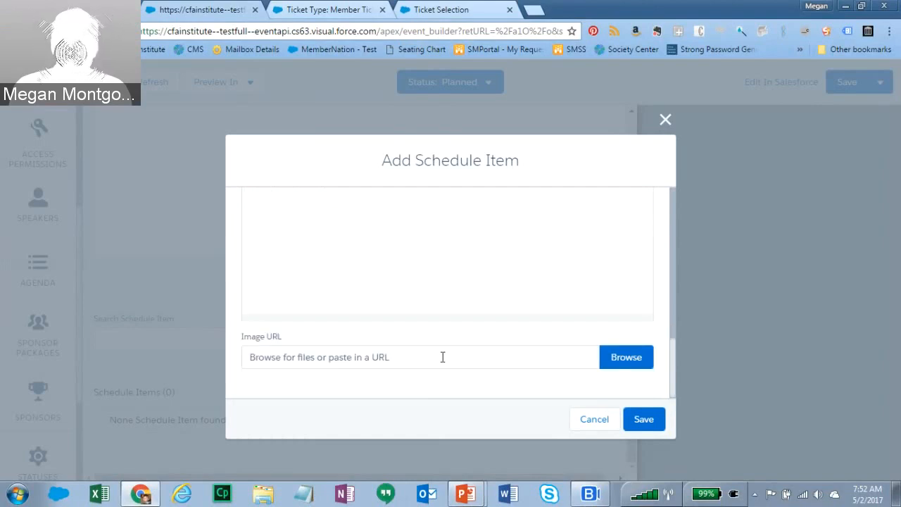
{"action": "left_click", "coordinate": [654, 420]}
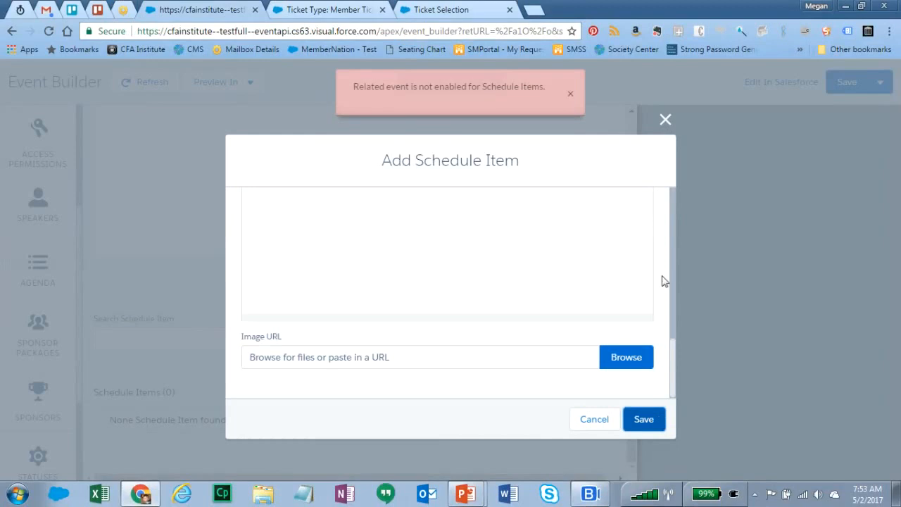
- Close the schedule item dialog, dismiss the schedule-items error, and save the event
{"action": "left_click", "coordinate": [665, 121]}
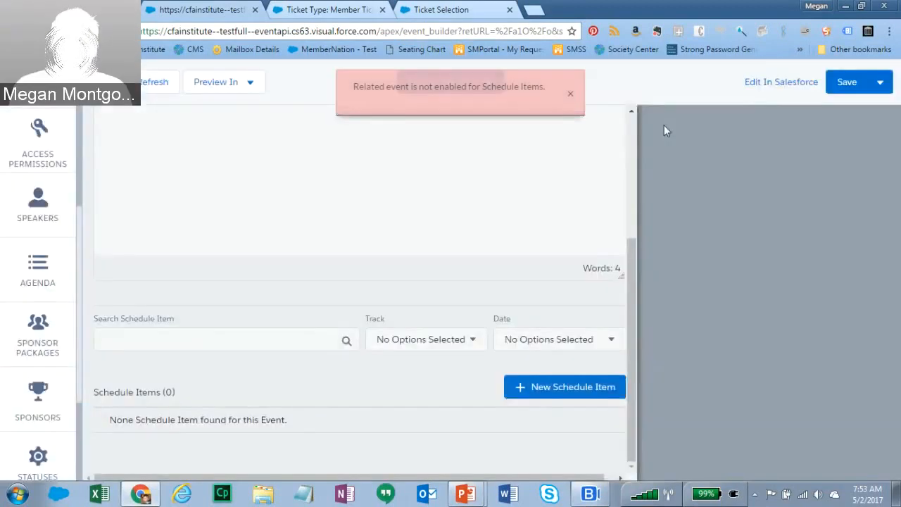
{"action": "left_click_drag", "start_coordinate": [629, 406], "coordinate": [566, 425]}
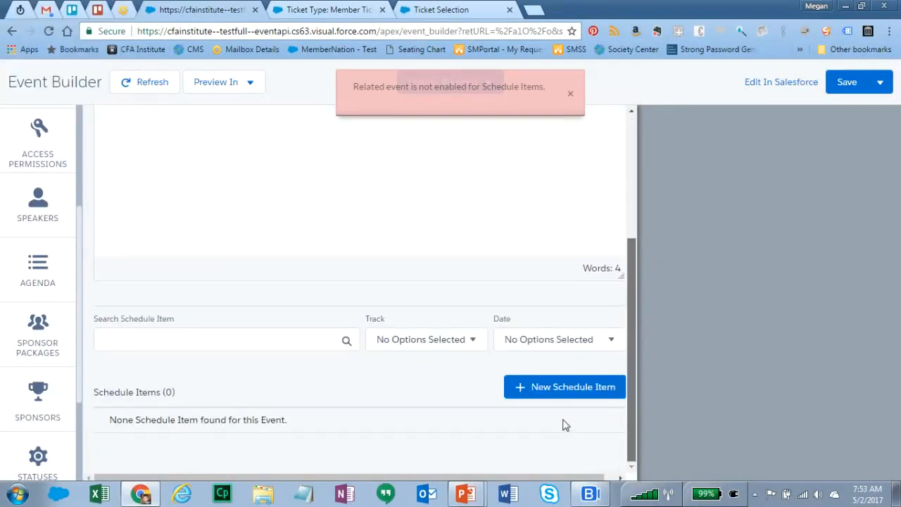
{"action": "left_click", "coordinate": [569, 93]}
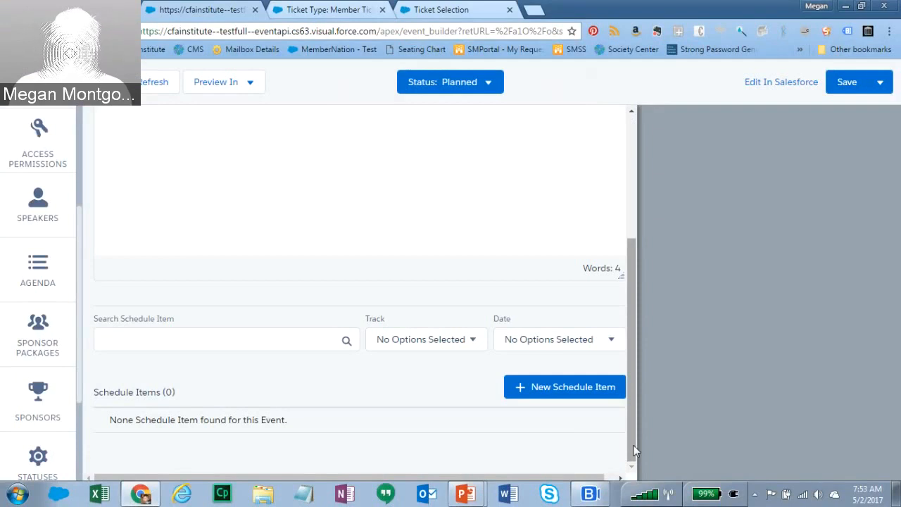
{"action": "left_click", "coordinate": [848, 83]}
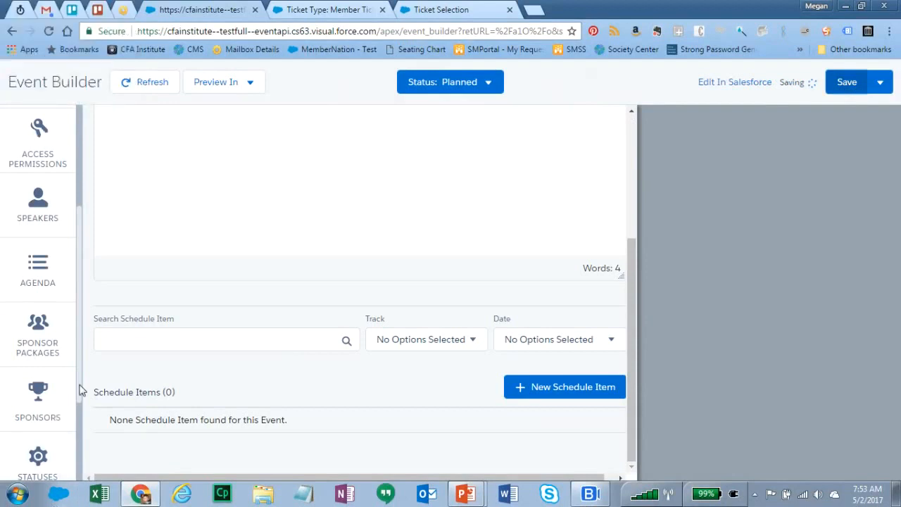
{"action": "scroll", "coordinate": [80, 395], "scroll_direction": "down", "scroll_amount": 2}
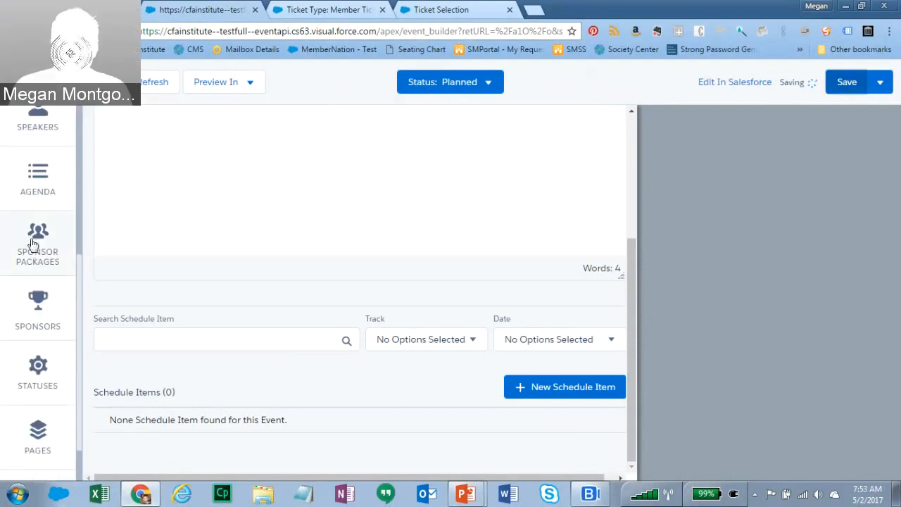
- Enable sponsor sales with overview 'Sponsor overview here' and start a new sponsor package
{"action": "left_click", "coordinate": [33, 243]}
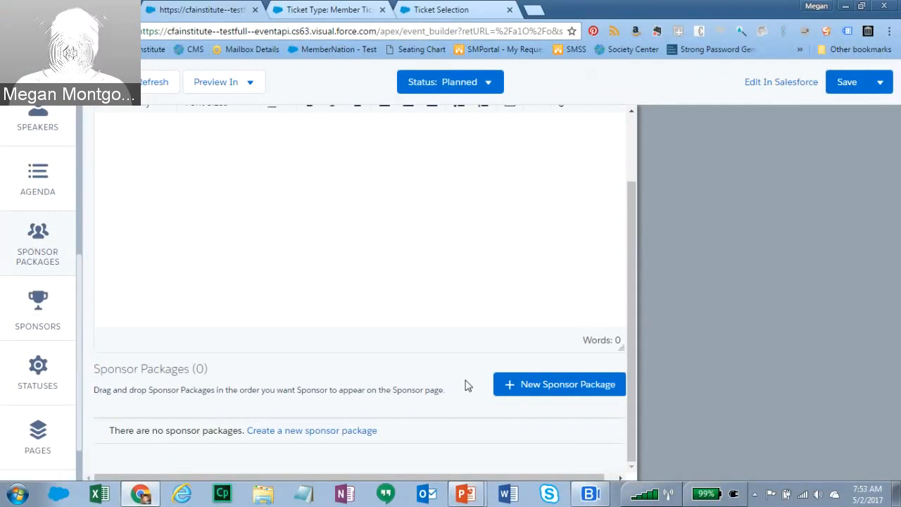
{"action": "left_click_drag", "start_coordinate": [637, 417], "coordinate": [655, 269]}
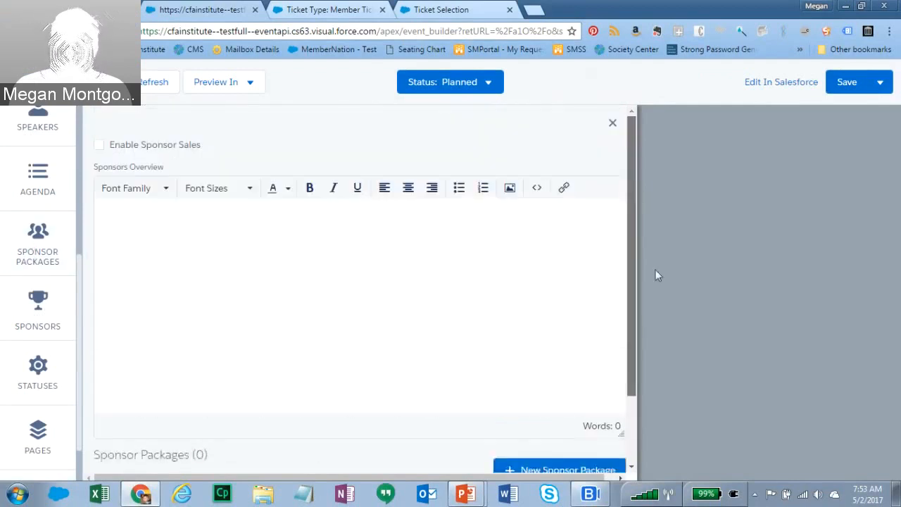
{"action": "left_click", "coordinate": [101, 146]}
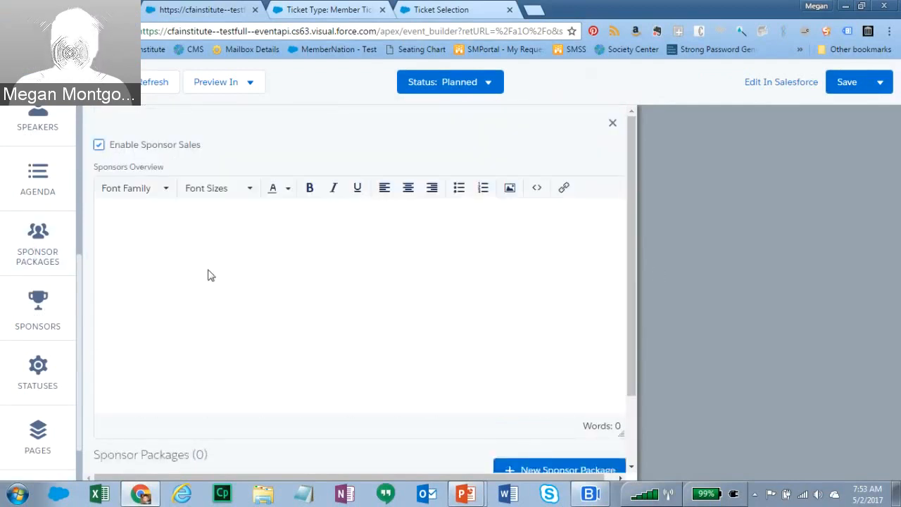
{"action": "left_click", "coordinate": [208, 271]}
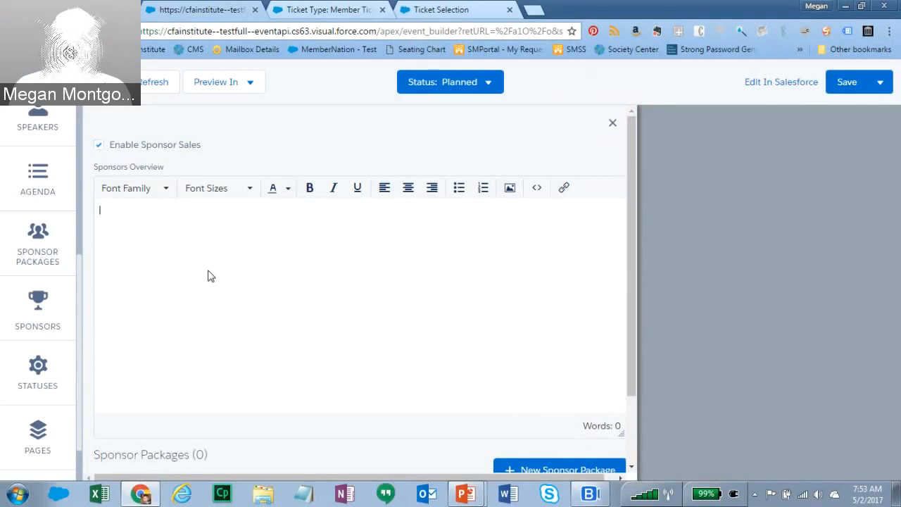
{"action": "type", "text": "Sponsor overview here"}
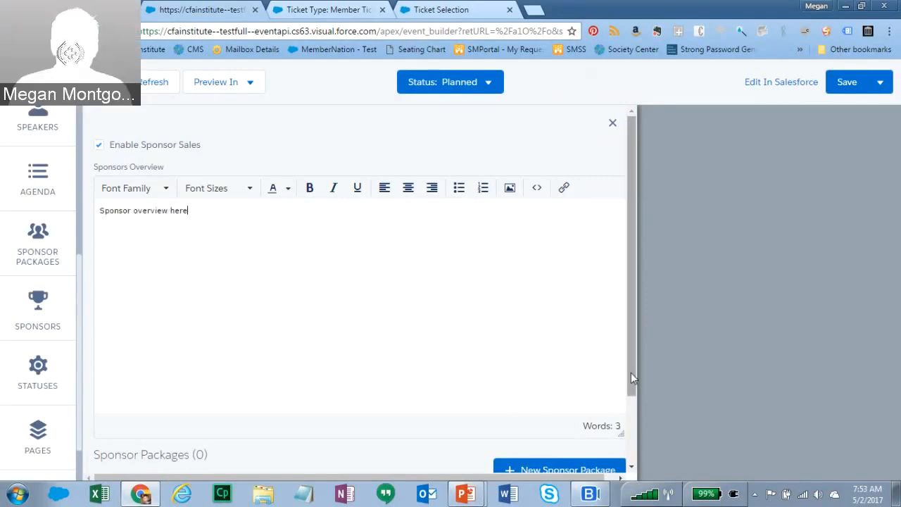
{"action": "scroll", "coordinate": [563, 401], "scroll_direction": "down", "scroll_amount": 2}
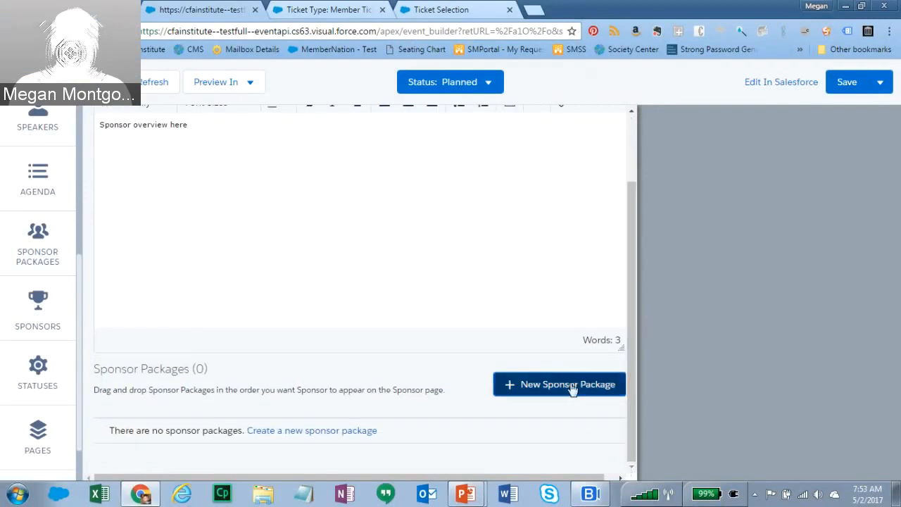
{"action": "left_click", "coordinate": [573, 388]}
{"action": "left_click", "coordinate": [380, 266]}
- Enter sponsor package 'Platinum Sponsor' with price 1000 and quantity 1
{"action": "type", "text": "Plat"}
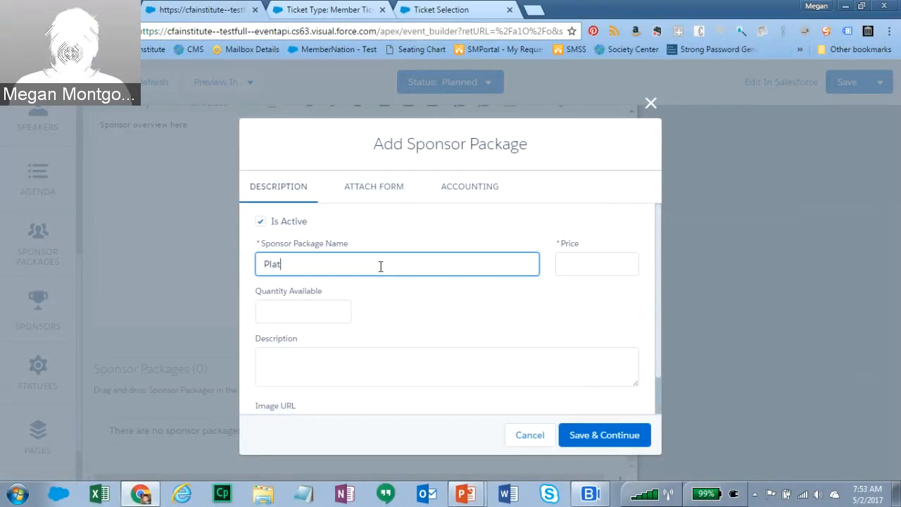
{"action": "type", "text": "inum Sponsor"}
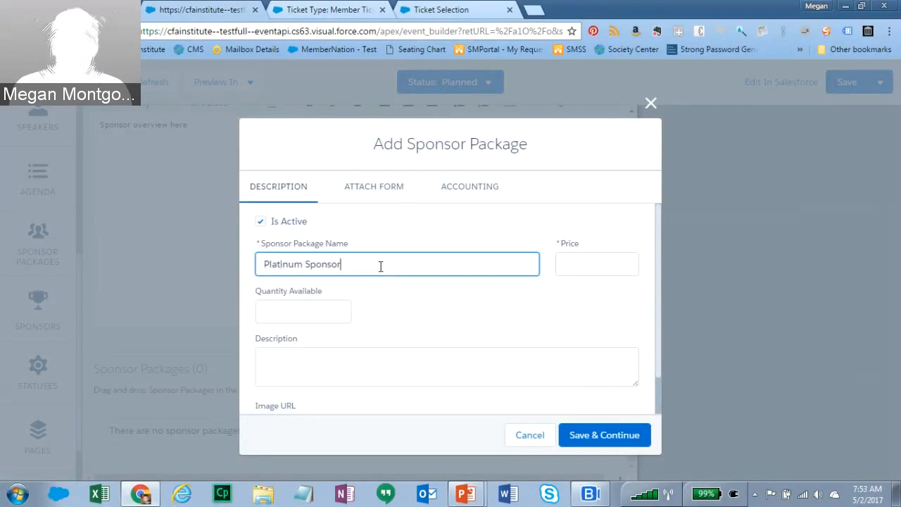
{"action": "key", "text": "Tab"}
{"action": "type", "text": "1000"}
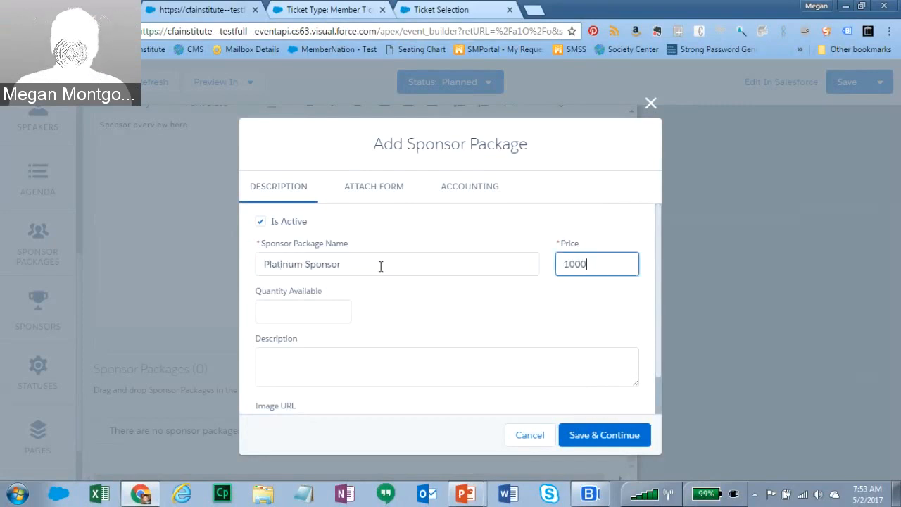
{"action": "left_click", "coordinate": [306, 316]}
{"action": "type", "text": "1"}
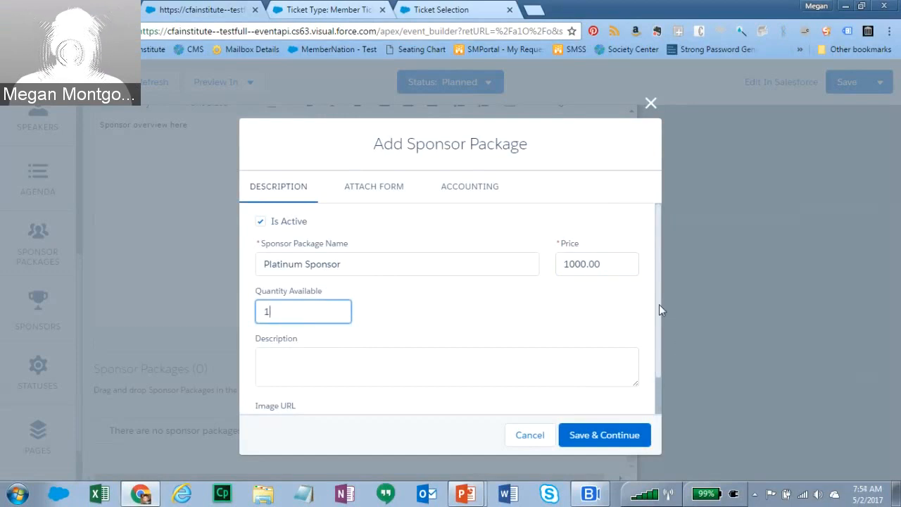
{"action": "scroll", "coordinate": [659, 304], "scroll_direction": "down", "scroll_amount": 1}
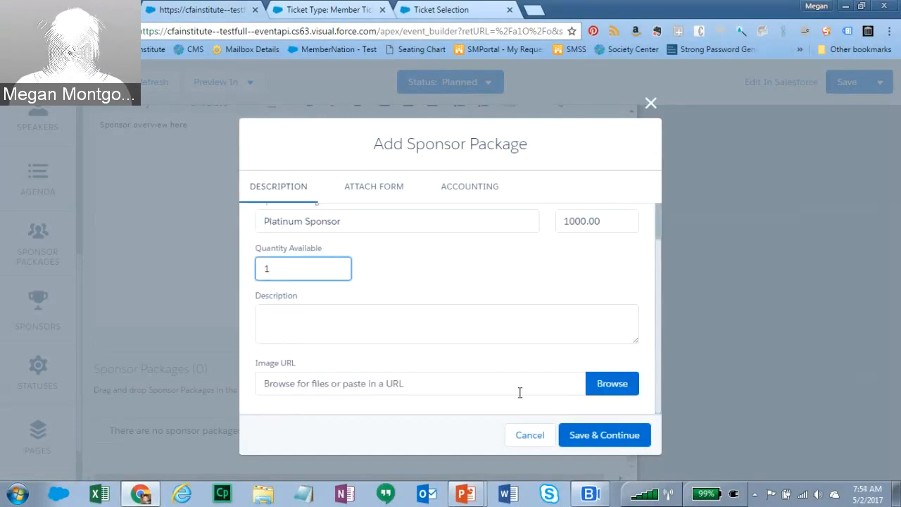
- Set the income, refund and adjustment accounts to their Minnesota accounts
{"action": "left_click", "coordinate": [385, 192]}
{"action": "left_click", "coordinate": [467, 192]}
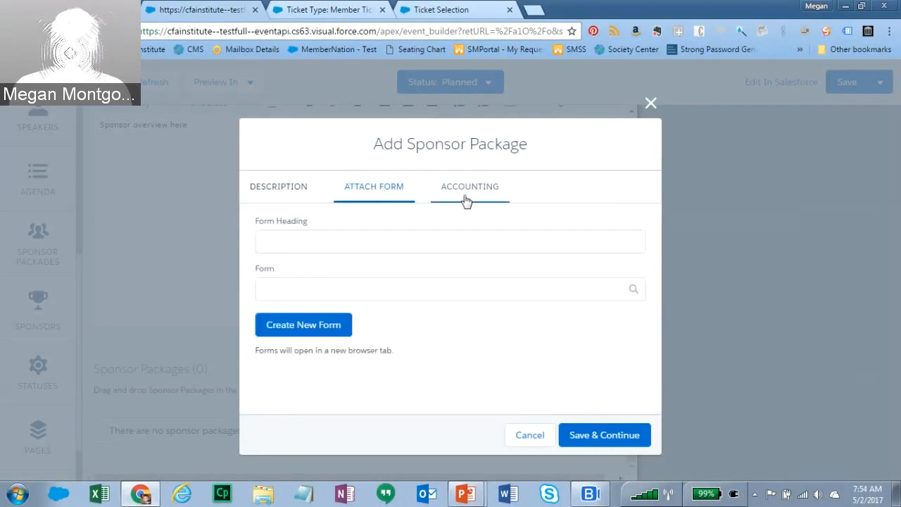
{"action": "left_click_drag", "start_coordinate": [655, 282], "coordinate": [659, 322]}
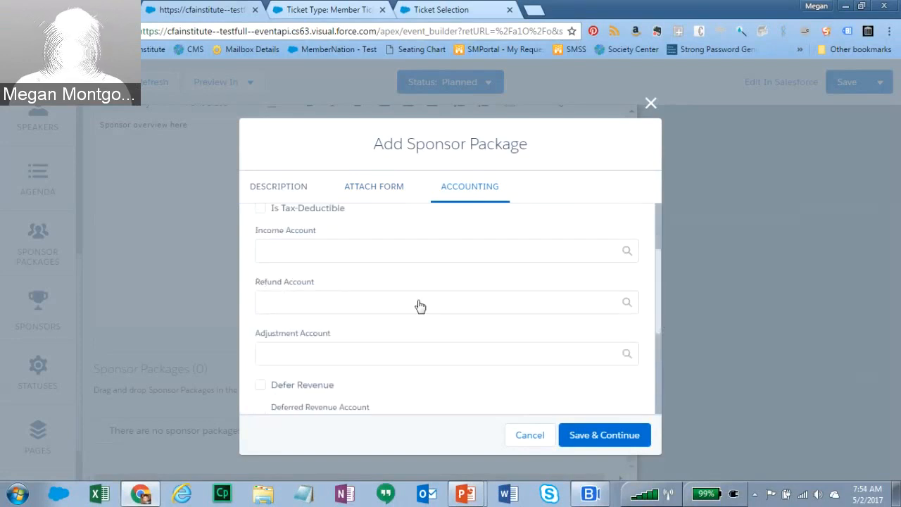
{"action": "left_click", "coordinate": [424, 250]}
{"action": "type", "text": "In"}
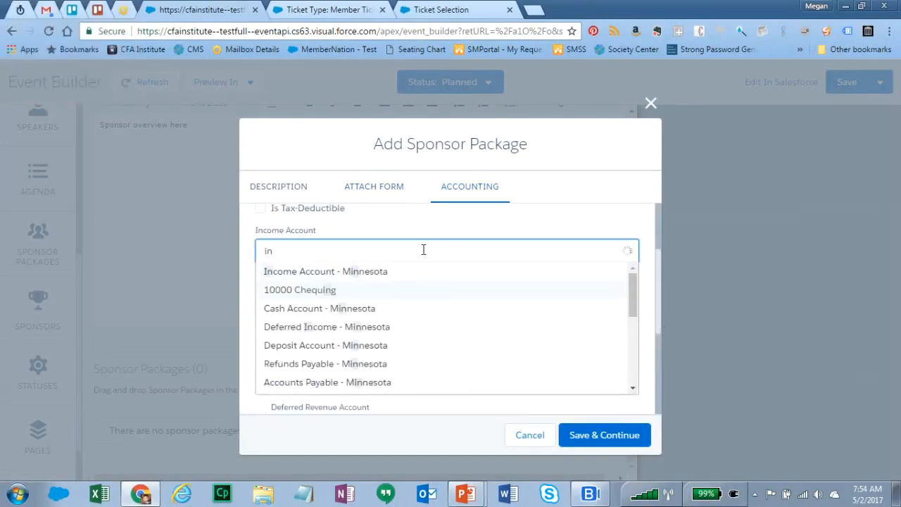
{"action": "left_click", "coordinate": [393, 274]}
{"action": "left_click", "coordinate": [369, 300]}
{"action": "type", "text": "re"}
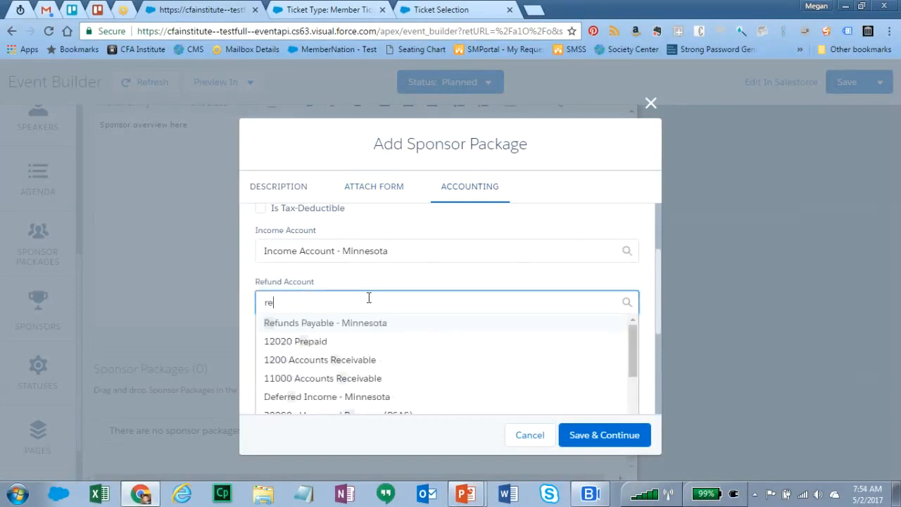
{"action": "type", "text": "f"}
{"action": "left_click", "coordinate": [360, 324]}
{"action": "left_click", "coordinate": [357, 351]}
{"action": "type", "text": "ad"}
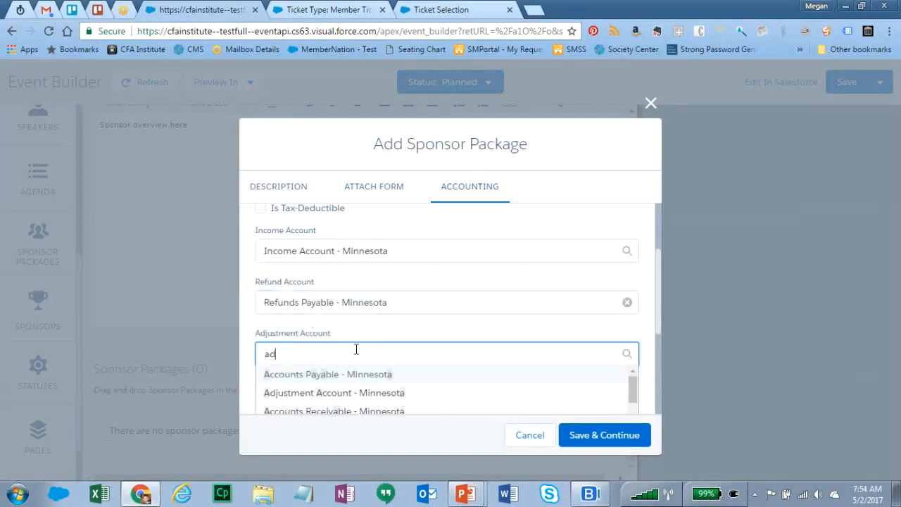
{"action": "left_click", "coordinate": [359, 374]}
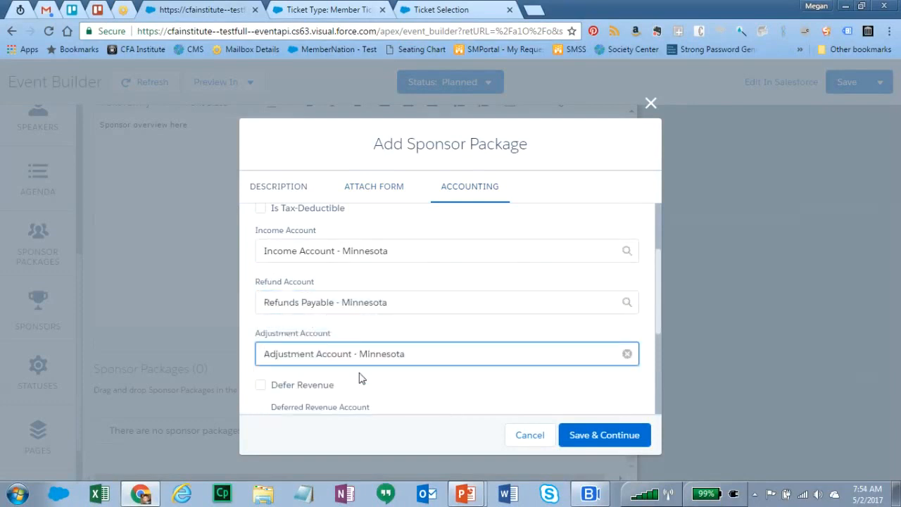
- Try saving the package, close it after the validation error, and save the event
{"action": "left_click", "coordinate": [576, 433]}
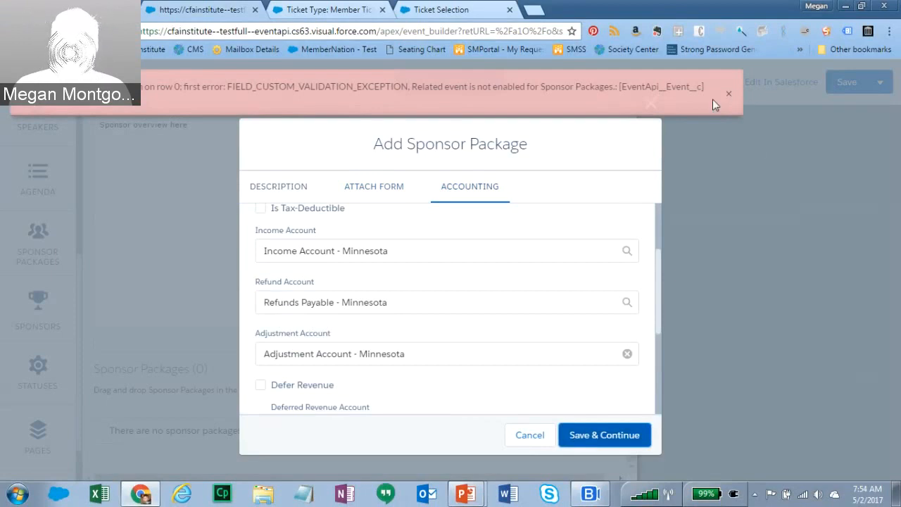
{"action": "left_click", "coordinate": [730, 96]}
{"action": "left_click", "coordinate": [651, 104]}
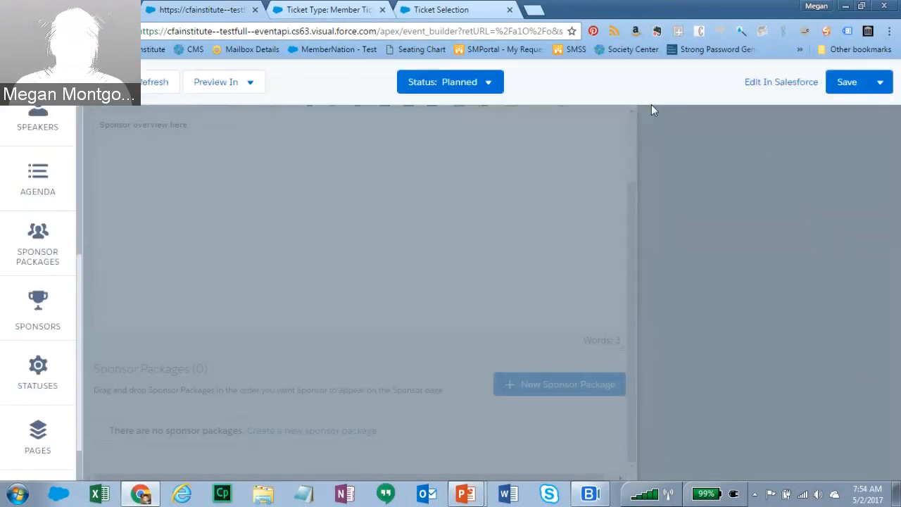
{"action": "scroll", "coordinate": [635, 387], "scroll_direction": "up", "scroll_amount": 1}
{"action": "scroll", "coordinate": [636, 362], "scroll_direction": "up", "scroll_amount": 2}
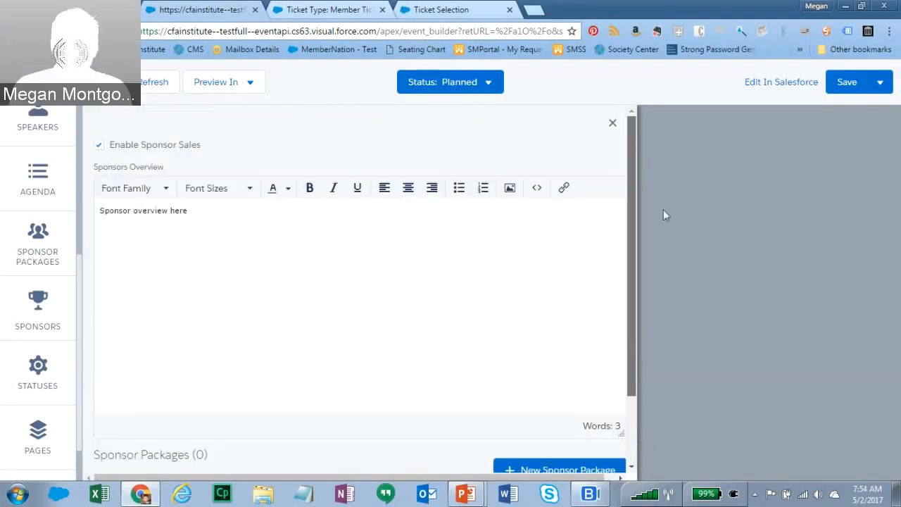
{"action": "left_click", "coordinate": [844, 79]}
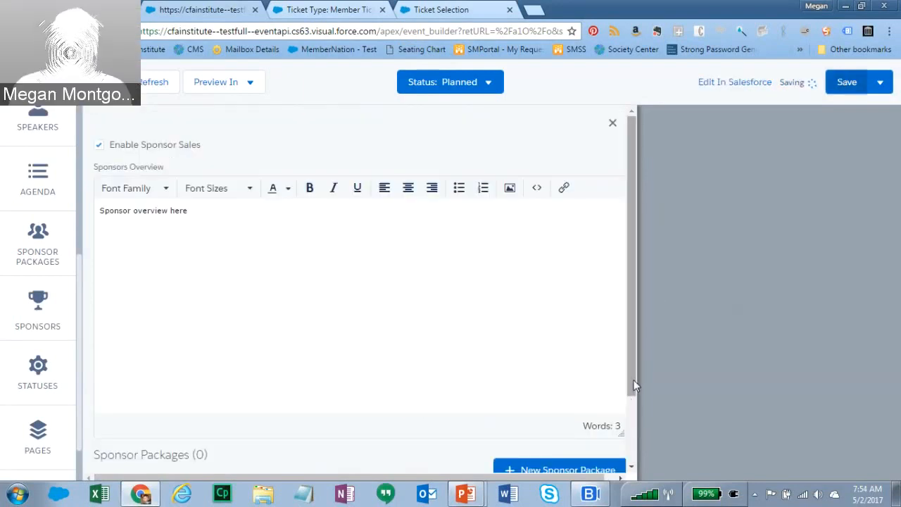
- Create a new sponsor package named 'Platinum Package' priced 1000 with quantity 1
{"action": "left_click", "coordinate": [547, 471]}
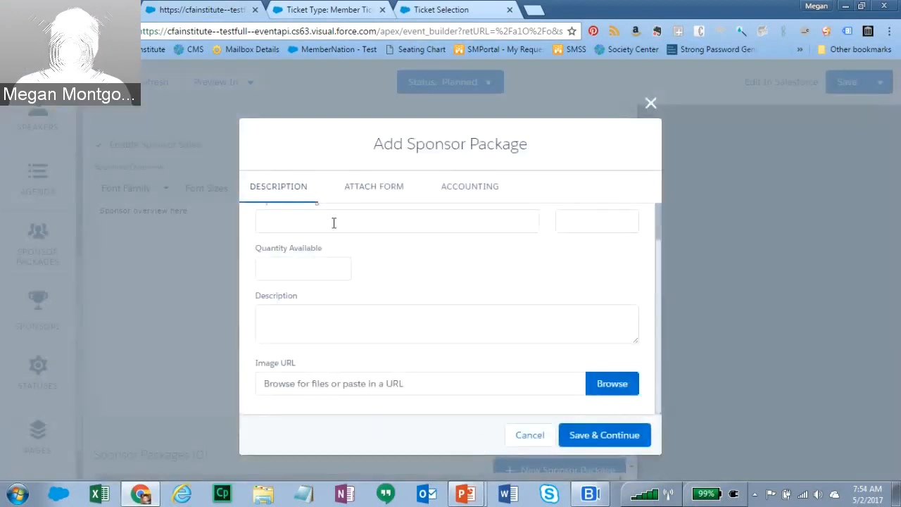
{"action": "scroll", "coordinate": [469, 261], "scroll_direction": "up", "scroll_amount": 1}
{"action": "left_click", "coordinate": [374, 260]}
{"action": "type", "text": "Platnim"}
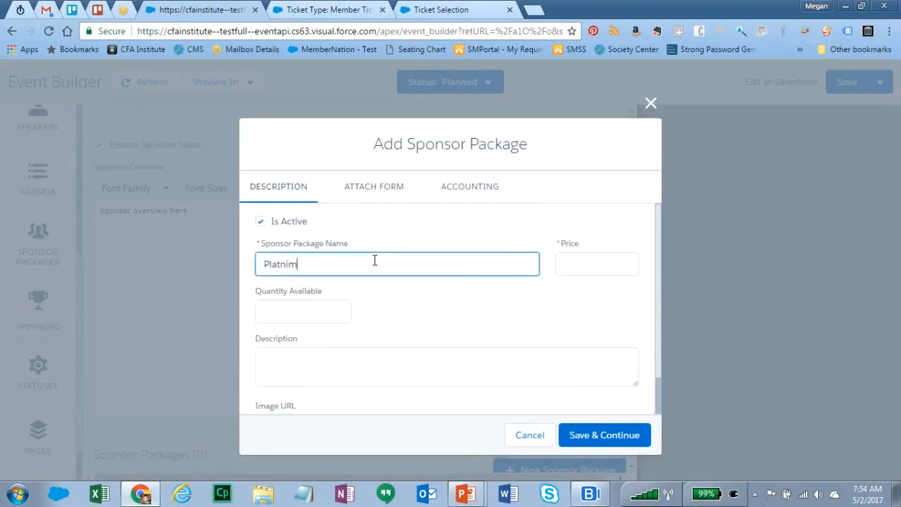
{"action": "key", "text": "BackSpace"}
{"action": "key", "text": "BackSpace"}
{"action": "key", "text": "BackSpace"}
{"action": "key", "text": "BackSpace"}
{"action": "type", "text": "tinum Package"}
{"action": "key", "text": "Tab"}
{"action": "type", "text": "1000"}
{"action": "key", "text": "Tab"}
{"action": "type", "text": "1"}
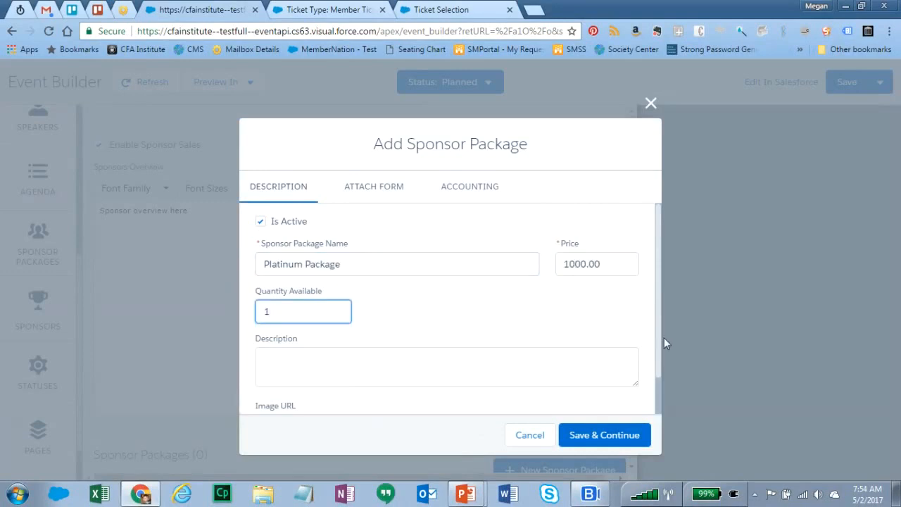
- Save the Platinum Package so it appears as an active sponsor package
{"action": "scroll", "coordinate": [658, 318], "scroll_direction": "down", "scroll_amount": 1}
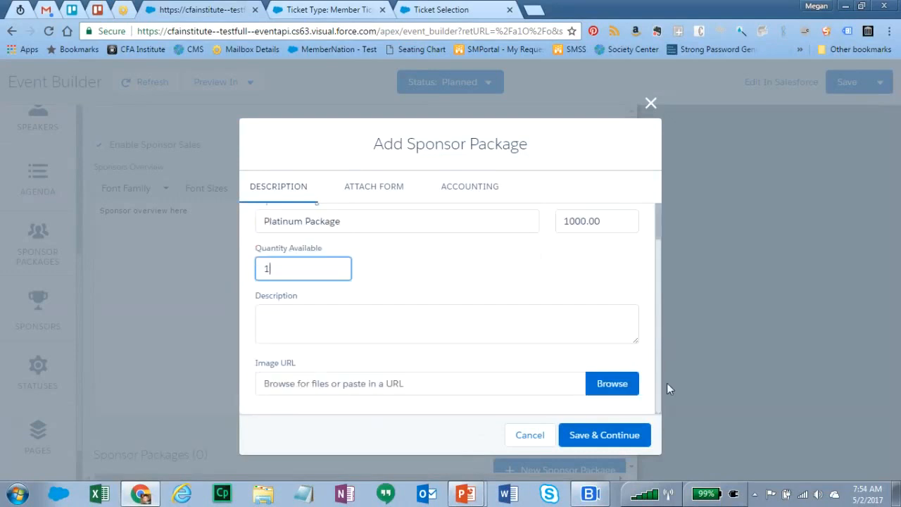
{"action": "left_click", "coordinate": [479, 186]}
{"action": "left_click", "coordinate": [604, 434]}
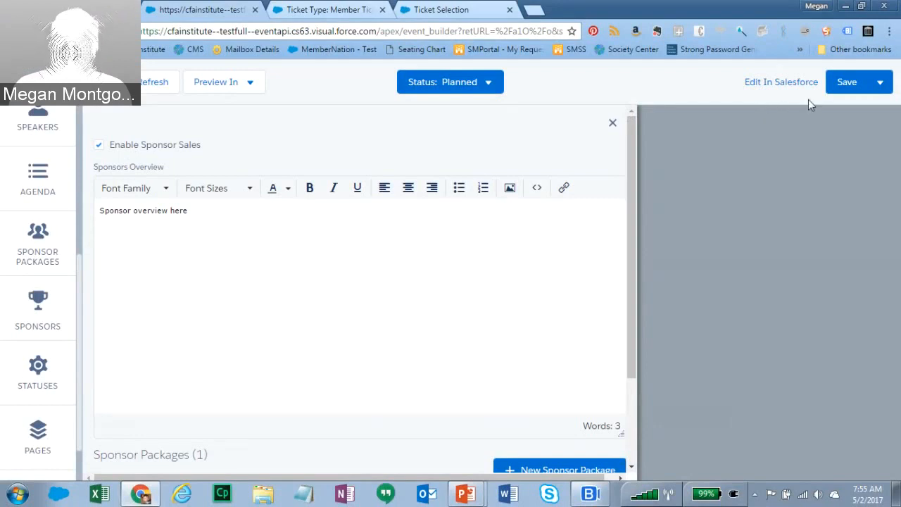
{"action": "left_click_drag", "start_coordinate": [633, 274], "coordinate": [628, 386]}
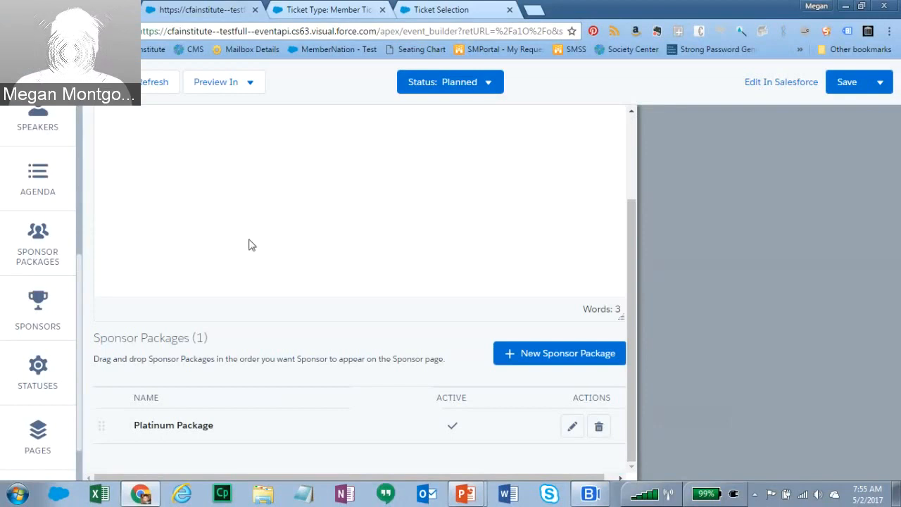
{"action": "left_click_drag", "start_coordinate": [631, 266], "coordinate": [620, 177]}
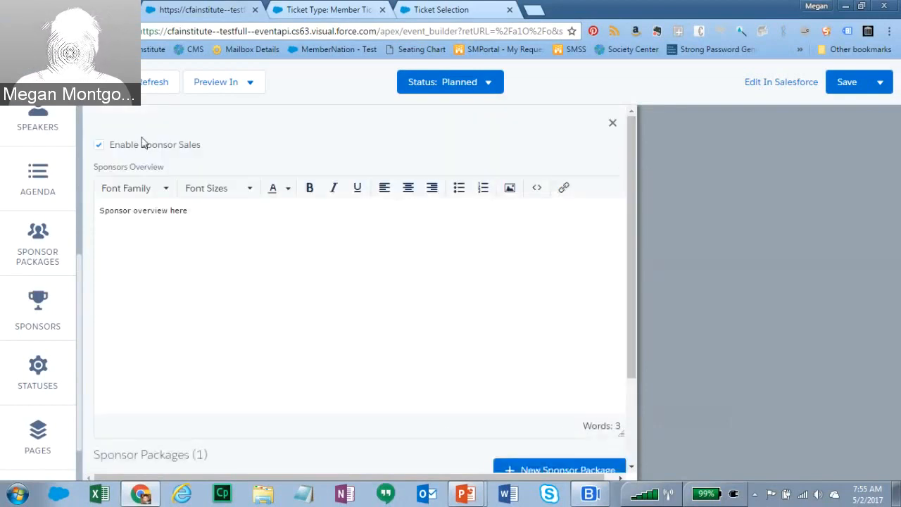
{"action": "left_click_drag", "start_coordinate": [635, 315], "coordinate": [633, 429]}
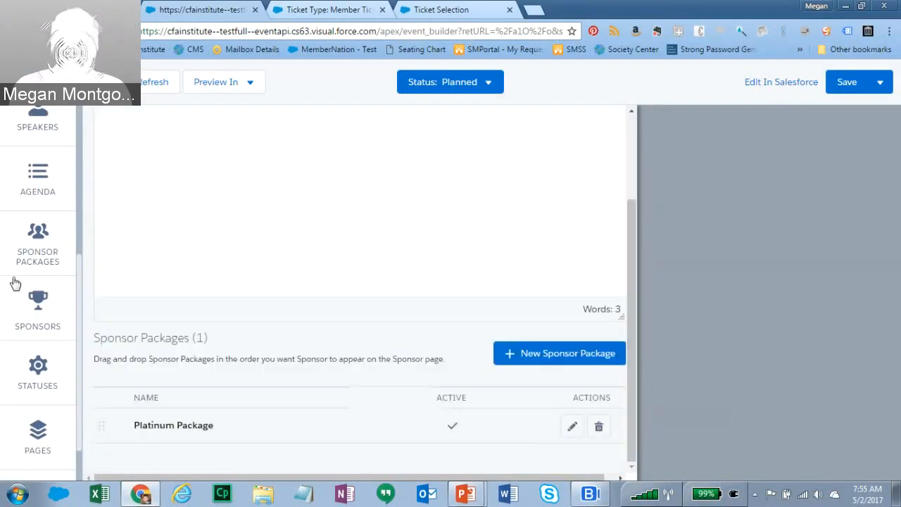
- Show the Statuses section listing Planned, Active and Closed event statuses
{"action": "left_click", "coordinate": [30, 375]}
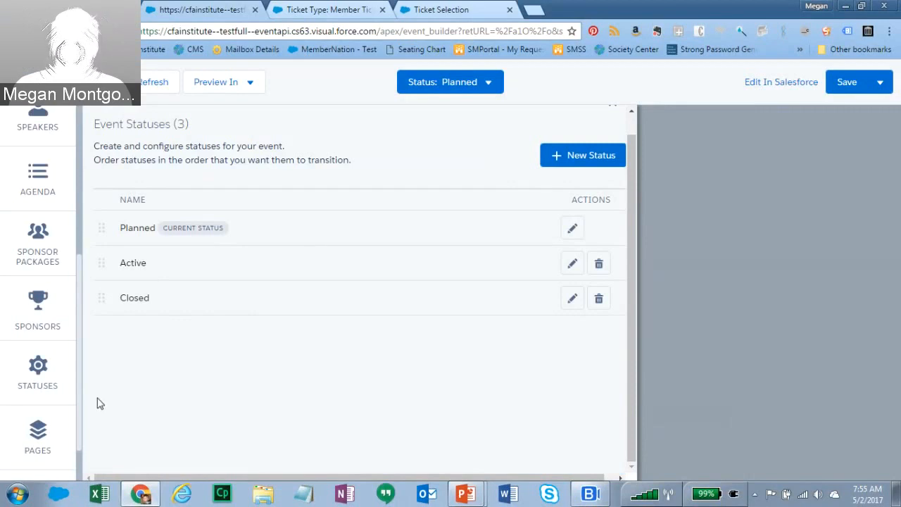
{"action": "scroll", "coordinate": [77, 456], "scroll_direction": "down", "scroll_amount": 1}
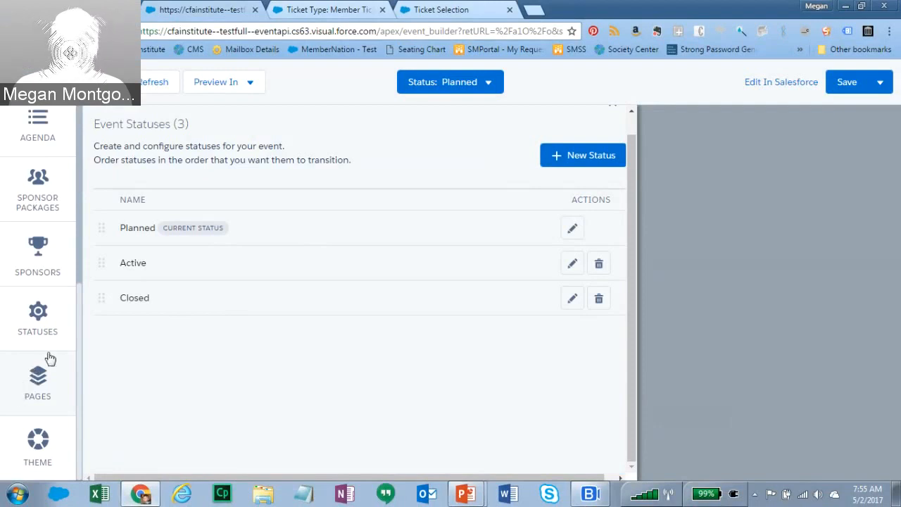
- Publish the Agenda page from the event's Pages list
{"action": "left_click", "coordinate": [39, 380]}
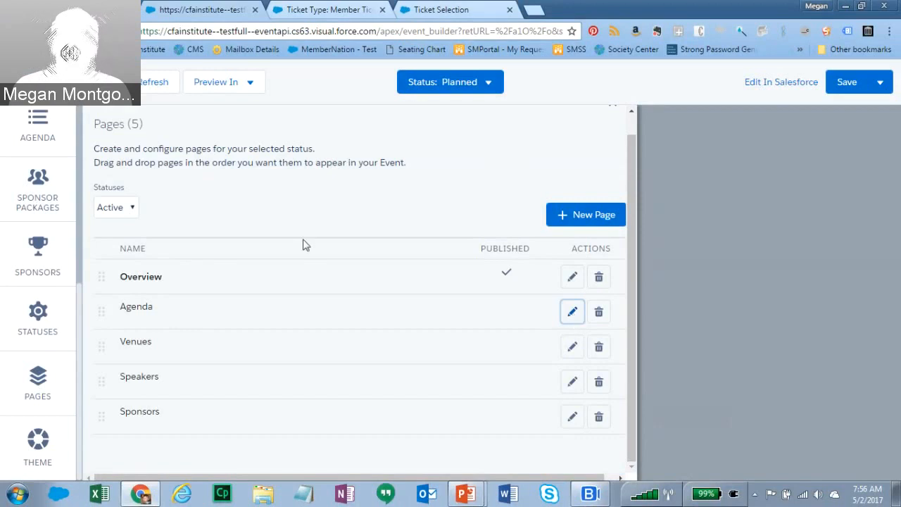
{"action": "left_click", "coordinate": [573, 311]}
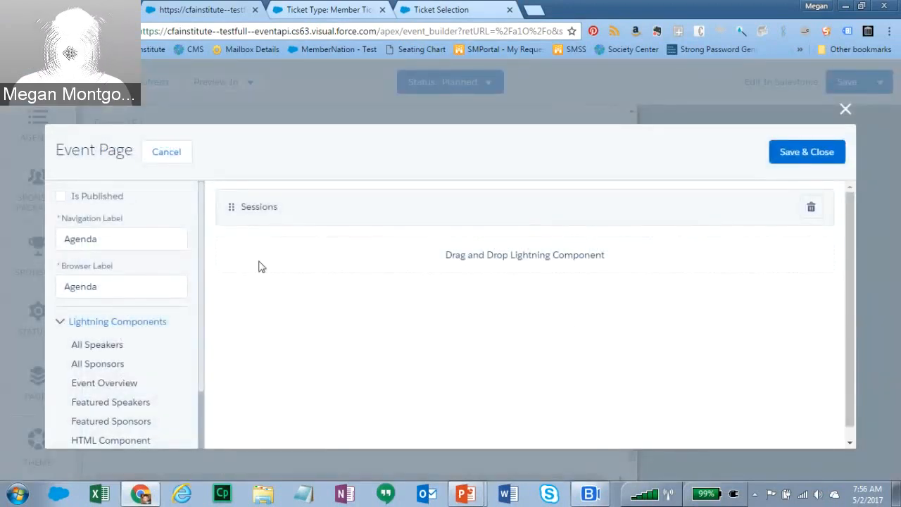
{"action": "left_click", "coordinate": [59, 197]}
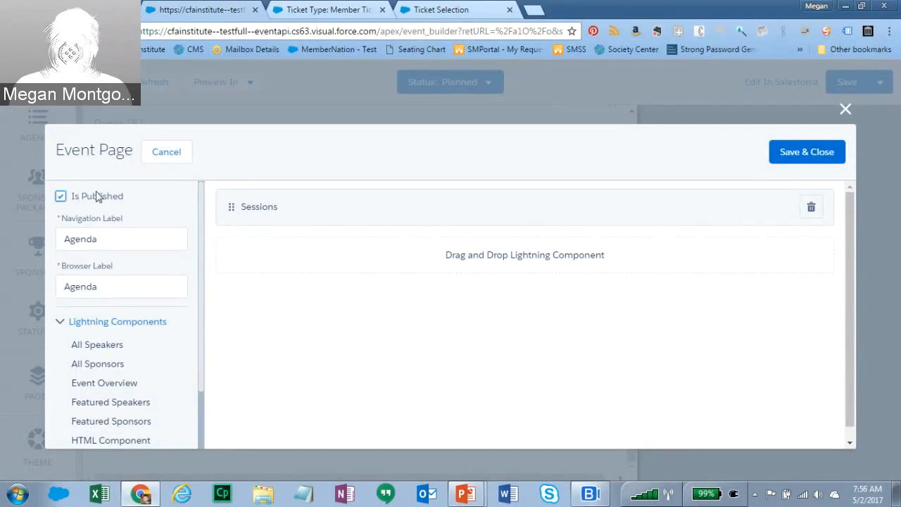
{"action": "left_click", "coordinate": [794, 153]}
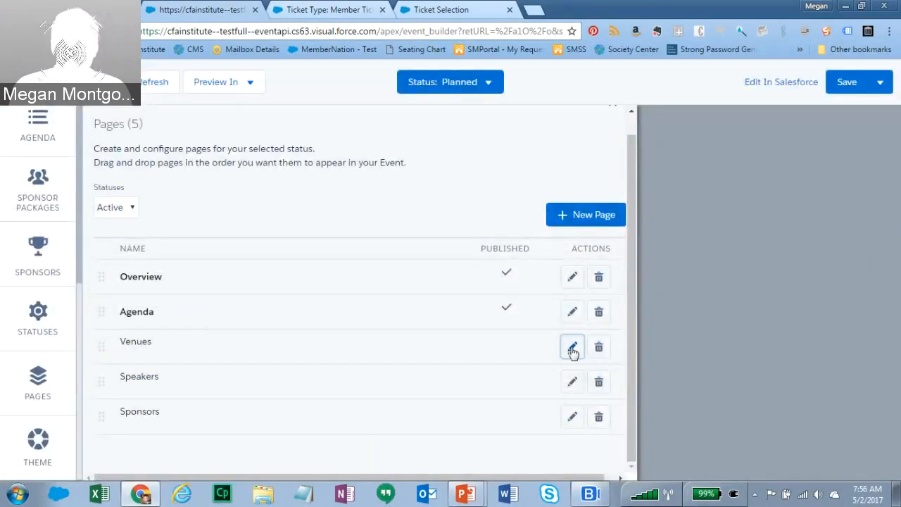
- Publish the Venues page with a Primary Venue component placed above the Venue Map
{"action": "left_click", "coordinate": [573, 348]}
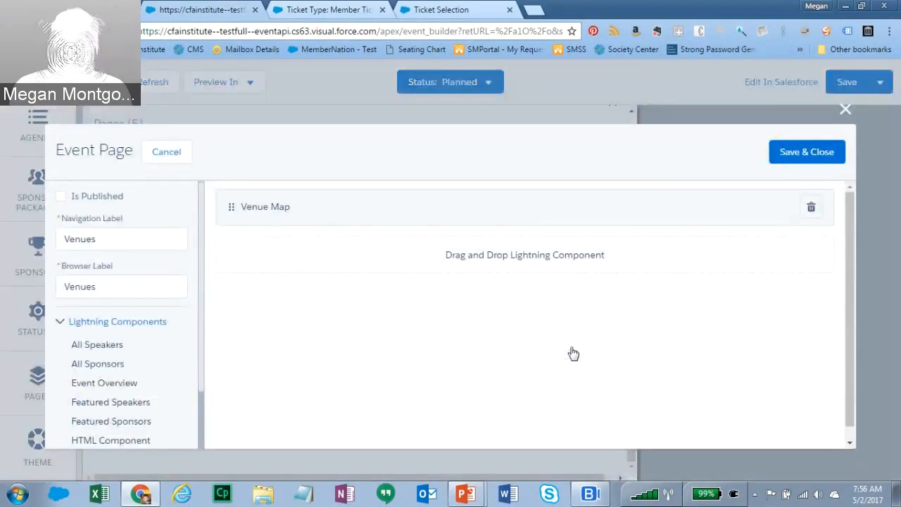
{"action": "left_click", "coordinate": [61, 197]}
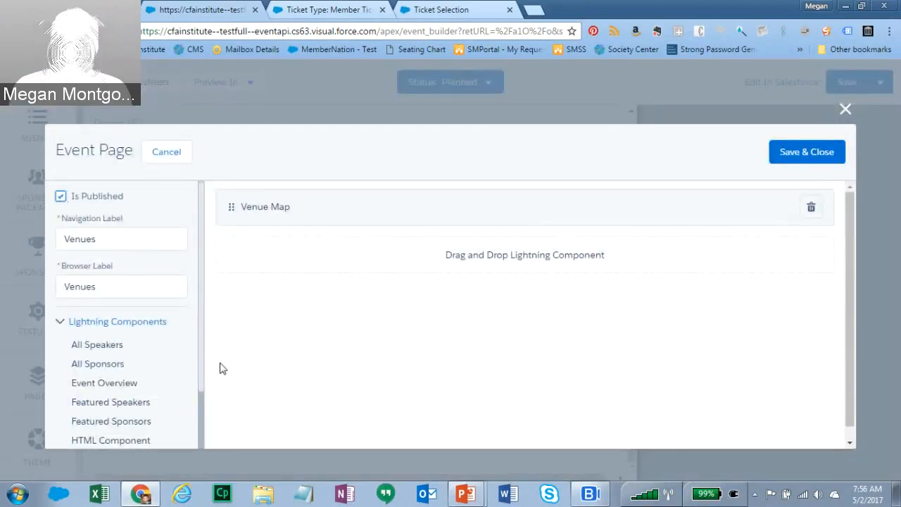
{"action": "left_click_drag", "start_coordinate": [202, 367], "coordinate": [197, 439]}
{"action": "left_click_drag", "start_coordinate": [117, 369], "coordinate": [312, 212]}
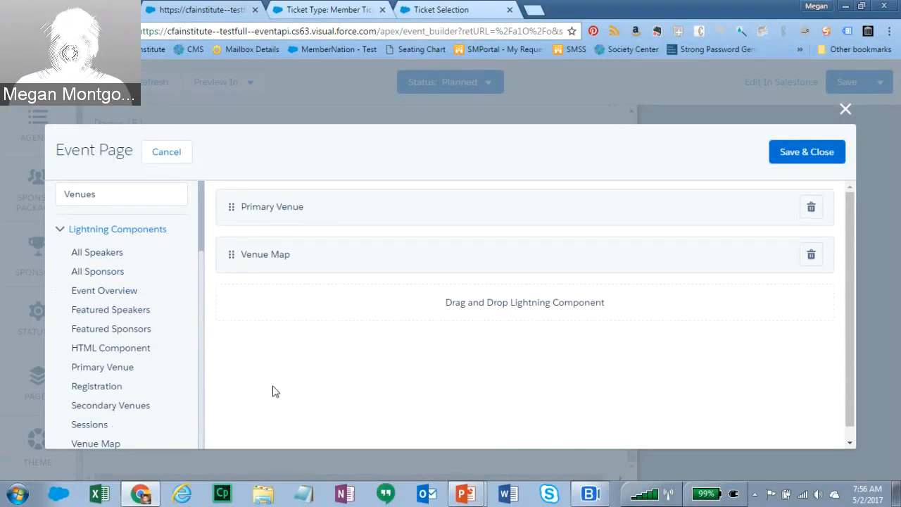
{"action": "left_click", "coordinate": [814, 151]}
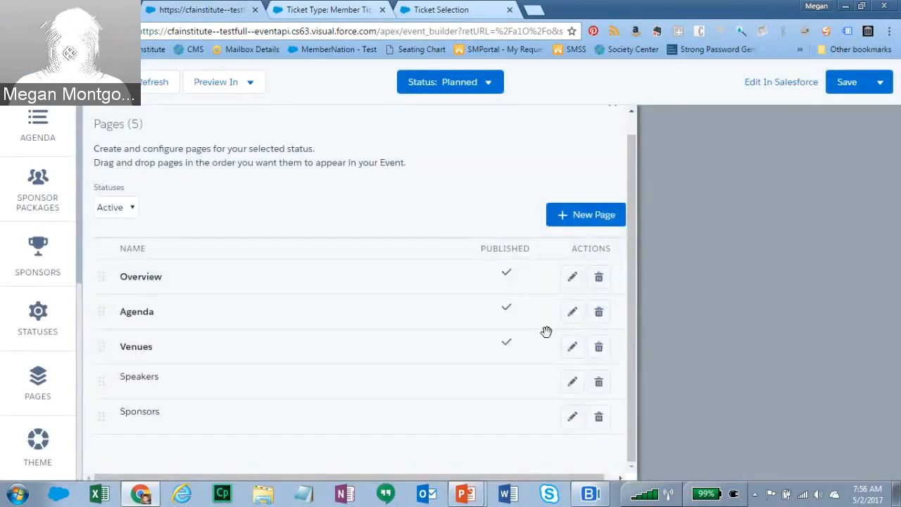
- Publish the Speakers page and save it
{"action": "left_click", "coordinate": [572, 383]}
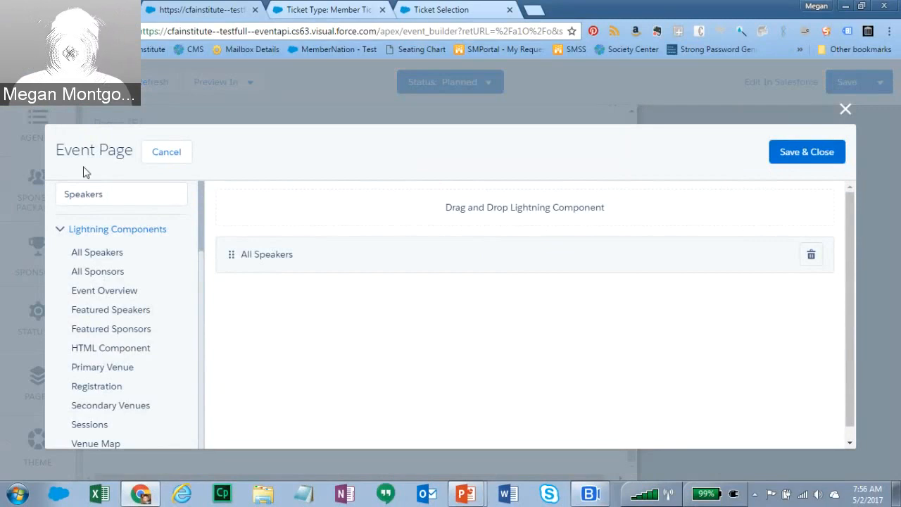
{"action": "scroll", "coordinate": [202, 282], "scroll_direction": "up", "scroll_amount": 2}
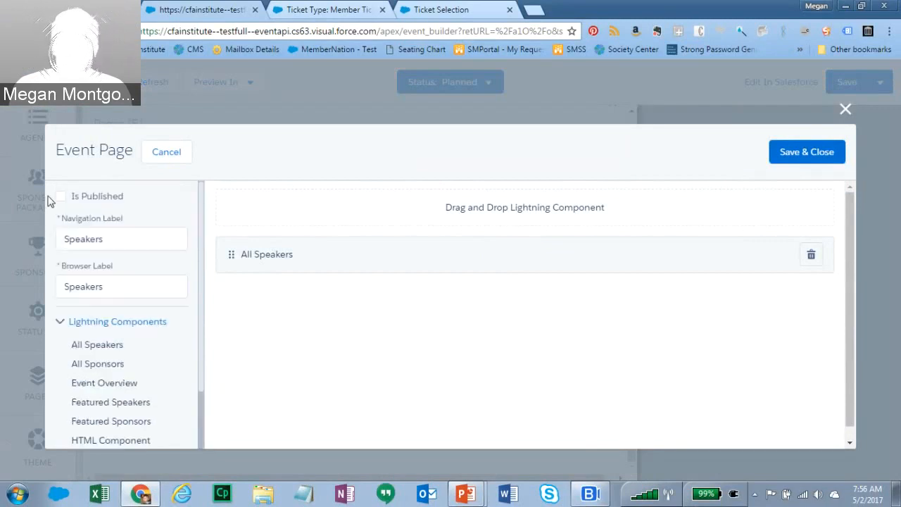
{"action": "left_click", "coordinate": [62, 197]}
{"action": "scroll", "coordinate": [209, 303], "scroll_direction": "down", "scroll_amount": 3}
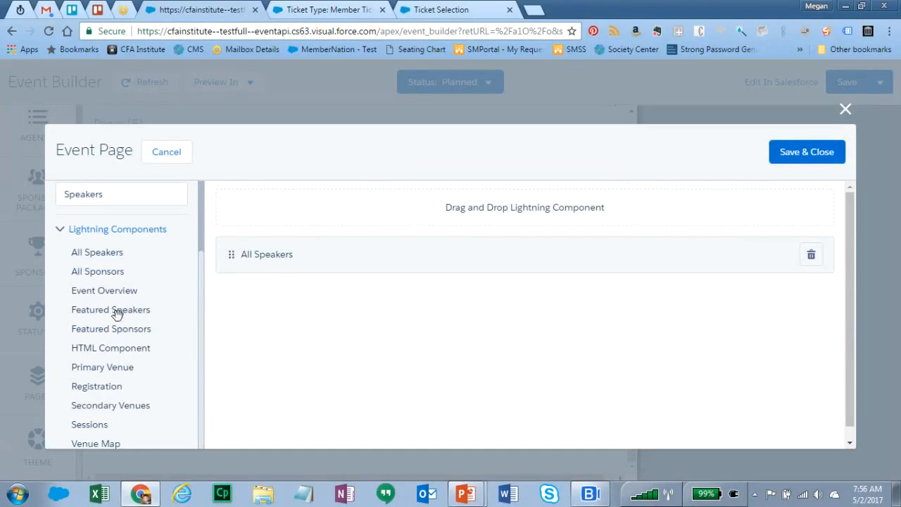
{"action": "left_click", "coordinate": [787, 157]}
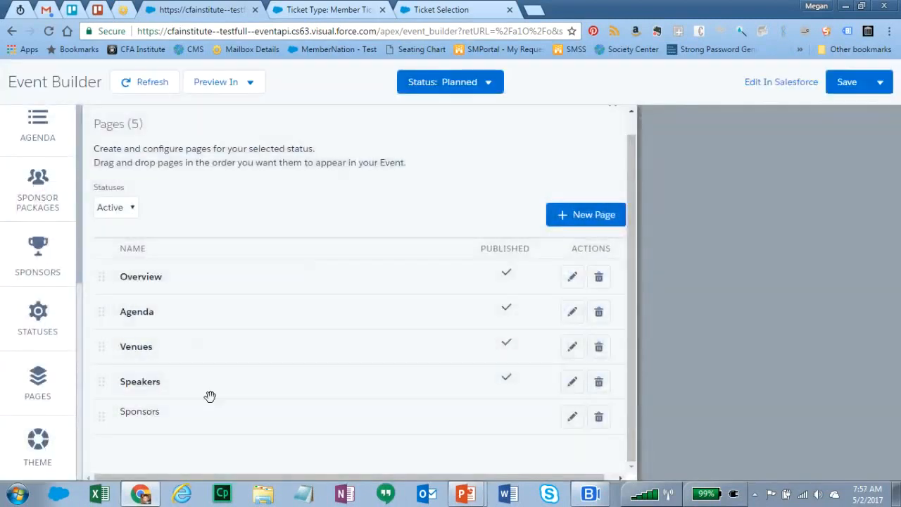
- Publish the Sponsors page and save it
{"action": "left_click", "coordinate": [574, 420]}
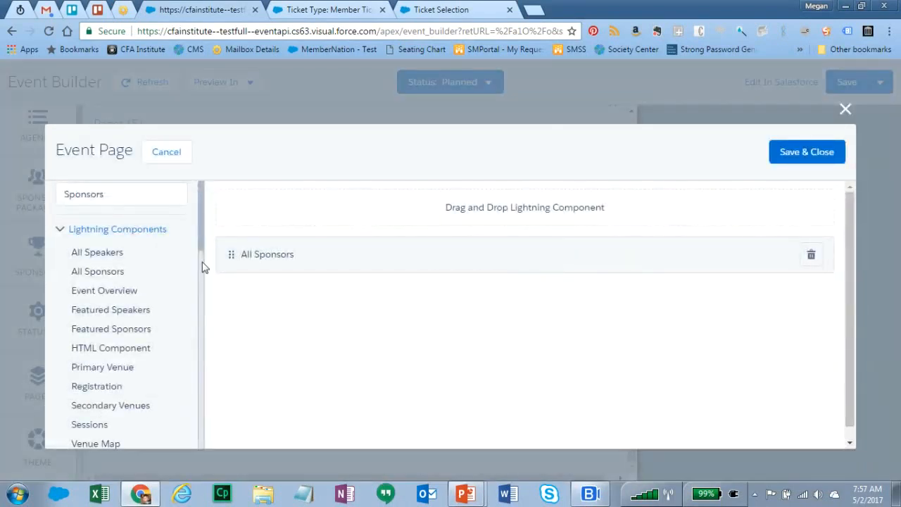
{"action": "scroll", "coordinate": [201, 264], "scroll_direction": "up", "scroll_amount": 2}
{"action": "left_click", "coordinate": [61, 197]}
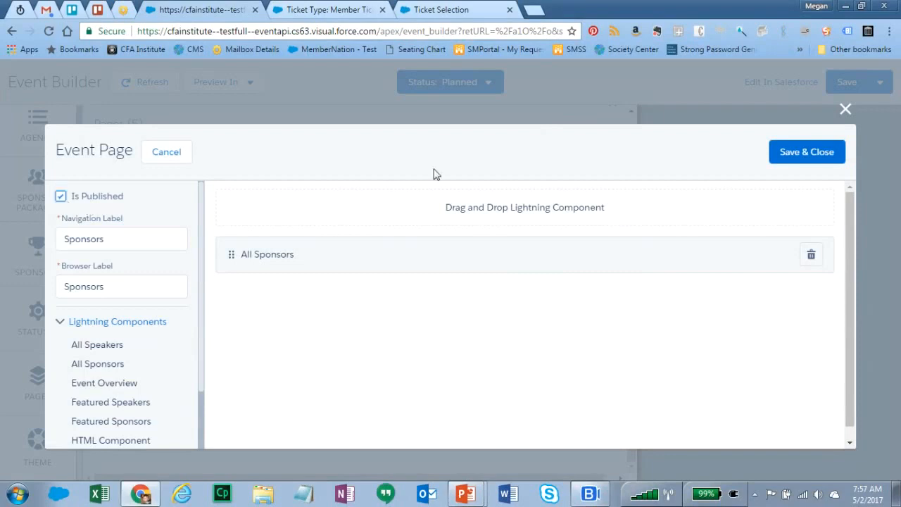
{"action": "left_click", "coordinate": [783, 151]}
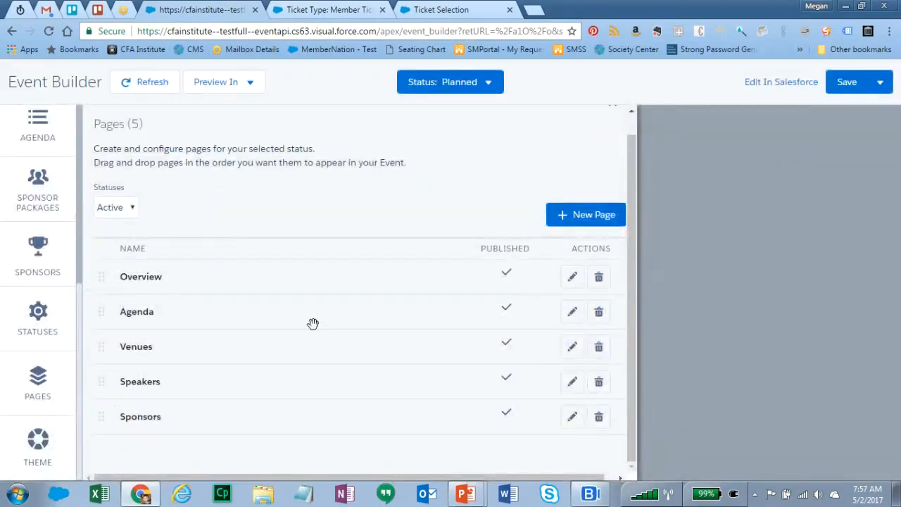
- Review the theme's Color Scheme, save the event, and reload the Event Builder
{"action": "left_click", "coordinate": [38, 442]}
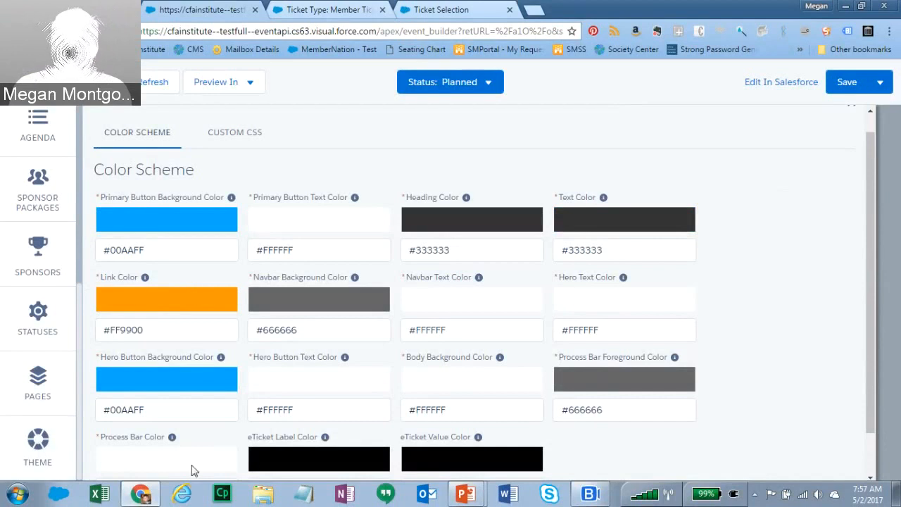
{"action": "left_click", "coordinate": [848, 83]}
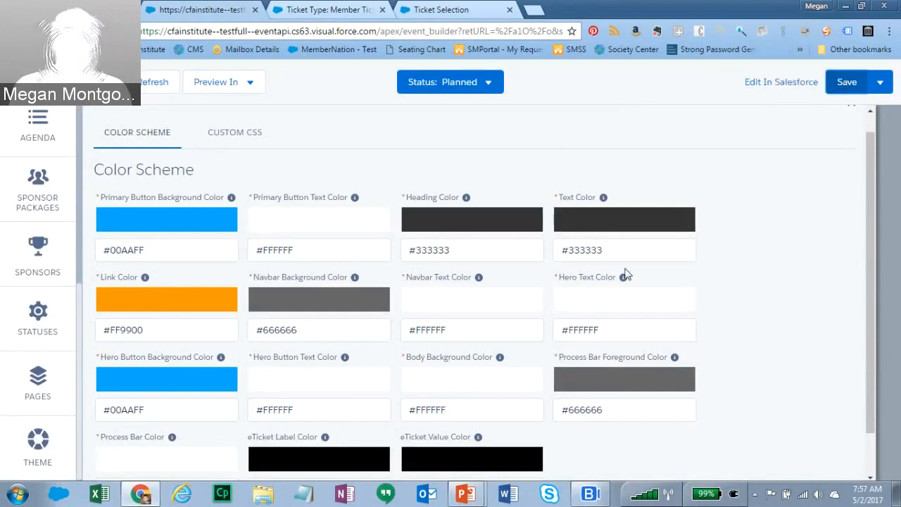
{"action": "left_click", "coordinate": [153, 91]}
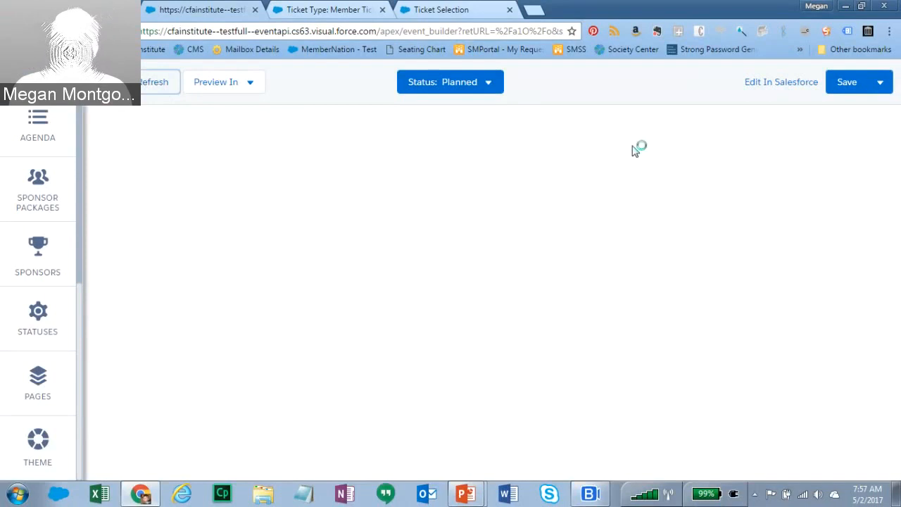
- Reload the Event Builder and change the event status from Planned to Active
{"action": "mouse_move", "coordinate": [489, 83]}
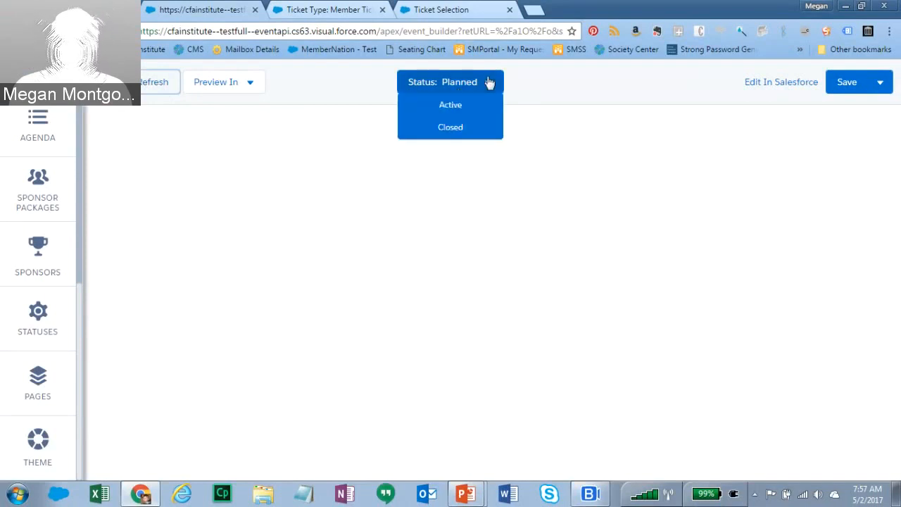
{"action": "left_click", "coordinate": [154, 87]}
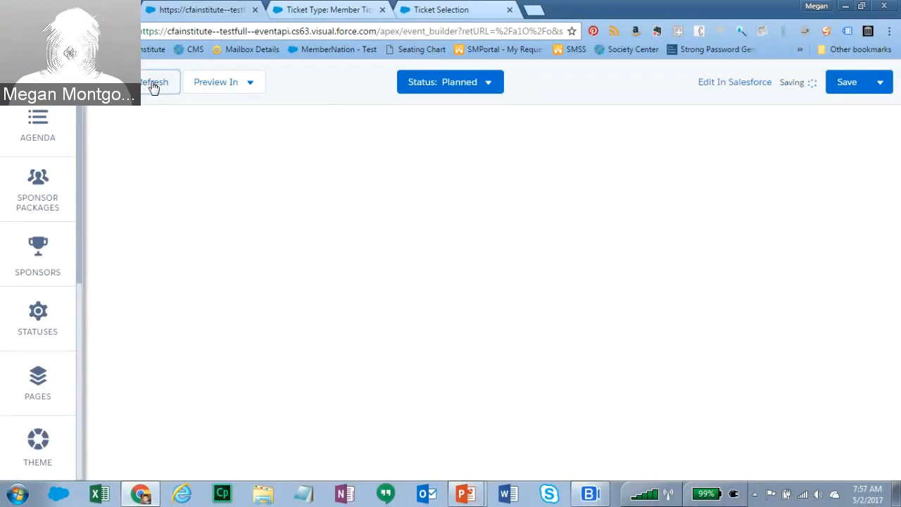
{"action": "mouse_move", "coordinate": [427, 88]}
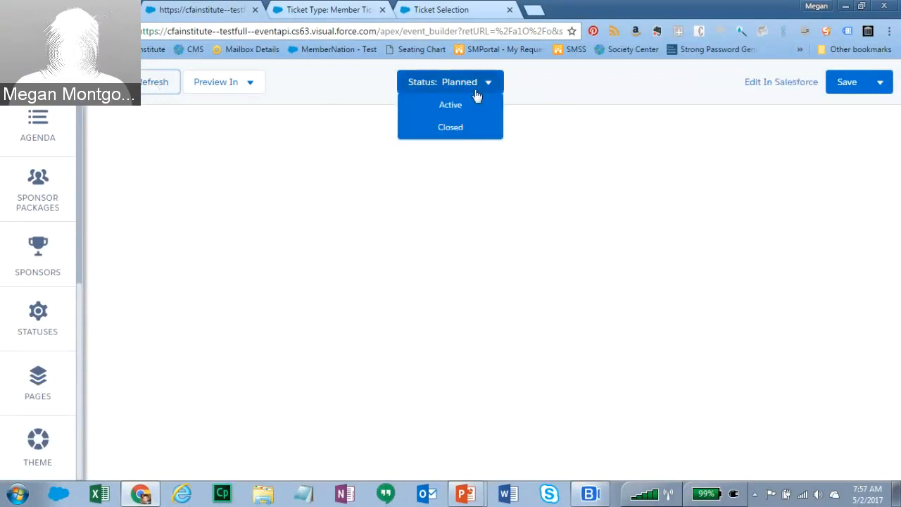
{"action": "mouse_move", "coordinate": [257, 90]}
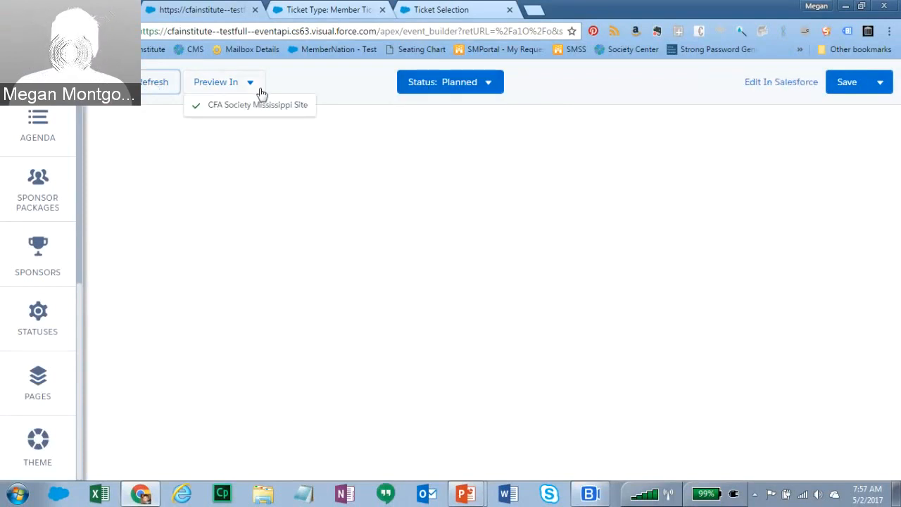
{"action": "mouse_move", "coordinate": [479, 85]}
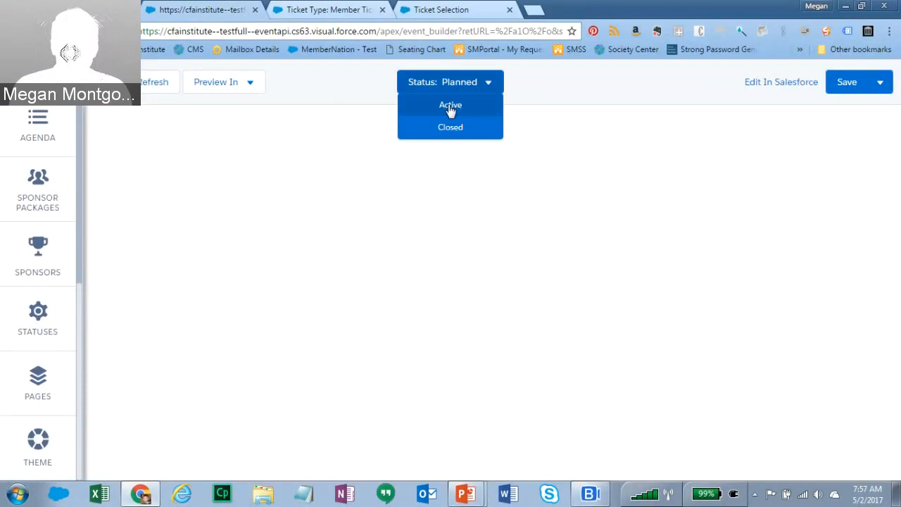
{"action": "left_click", "coordinate": [450, 106]}
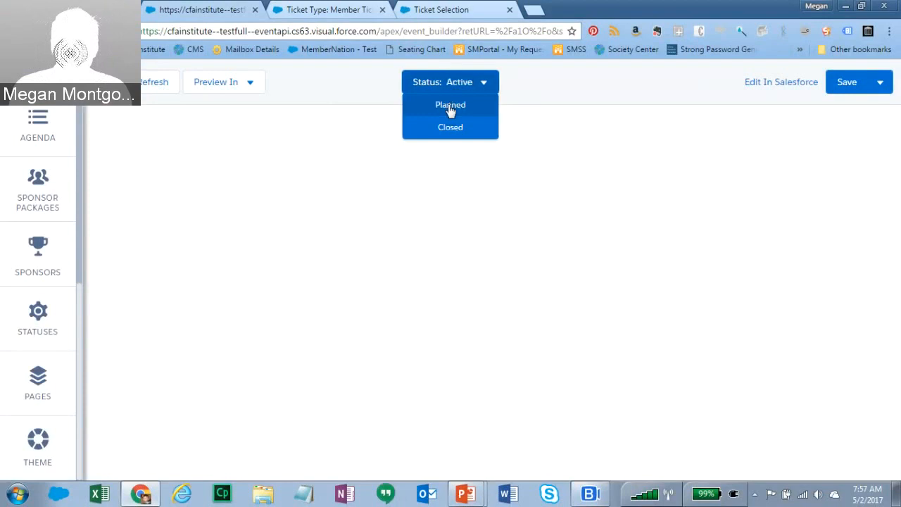
- Save the event record via Edit In Salesforce and open its public event page
{"action": "left_click", "coordinate": [777, 85]}
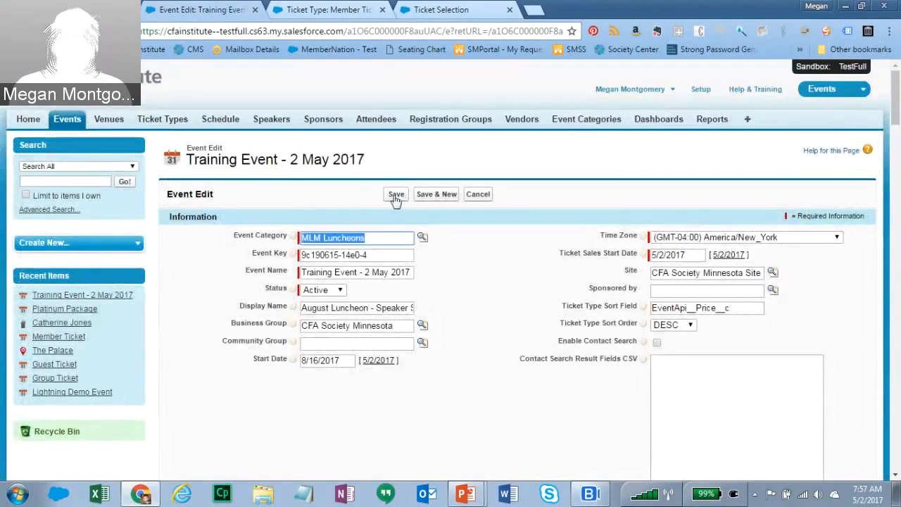
{"action": "left_click", "coordinate": [396, 195]}
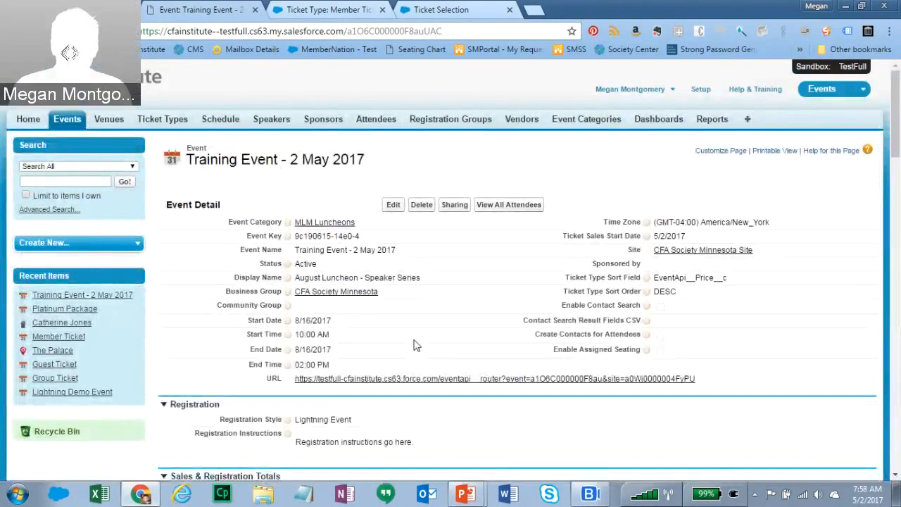
{"action": "left_click", "coordinate": [421, 392]}
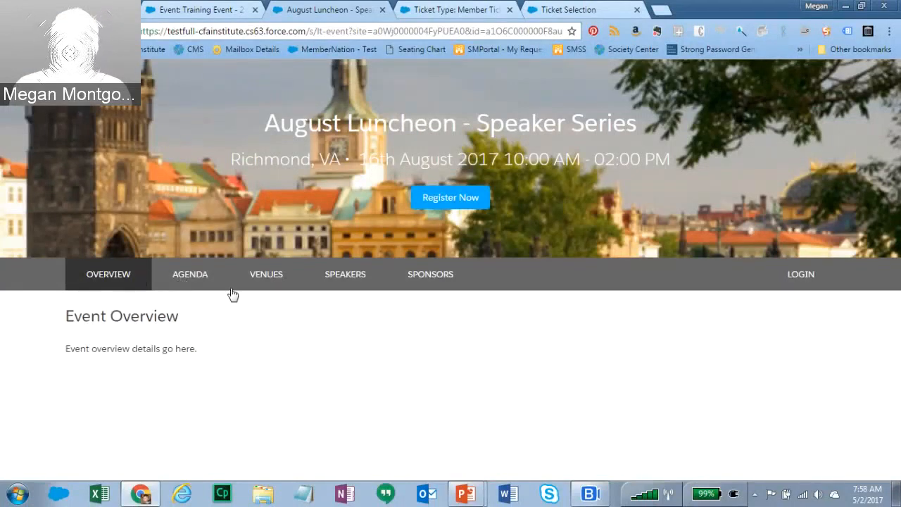
- Preview the public Agenda, Venues and Speakers pages, opening and closing the speaker's profile
{"action": "left_click", "coordinate": [193, 278]}
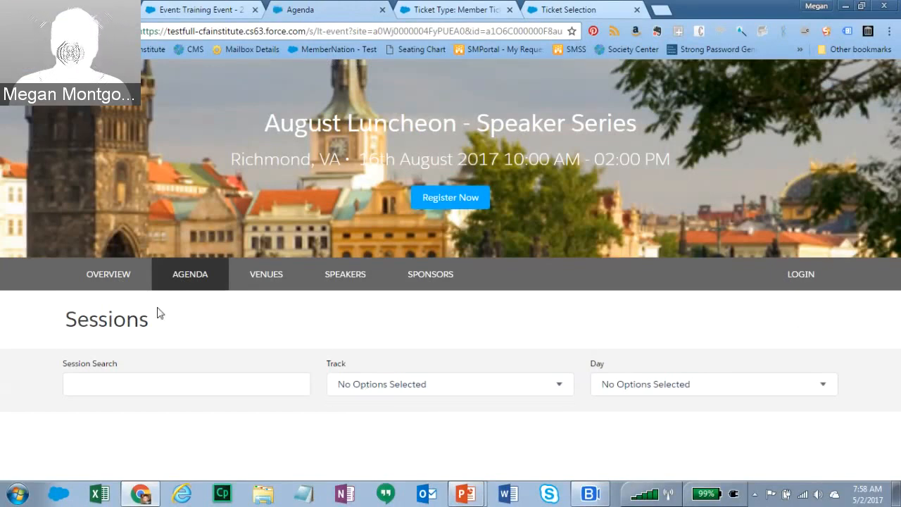
{"action": "left_click", "coordinate": [276, 280]}
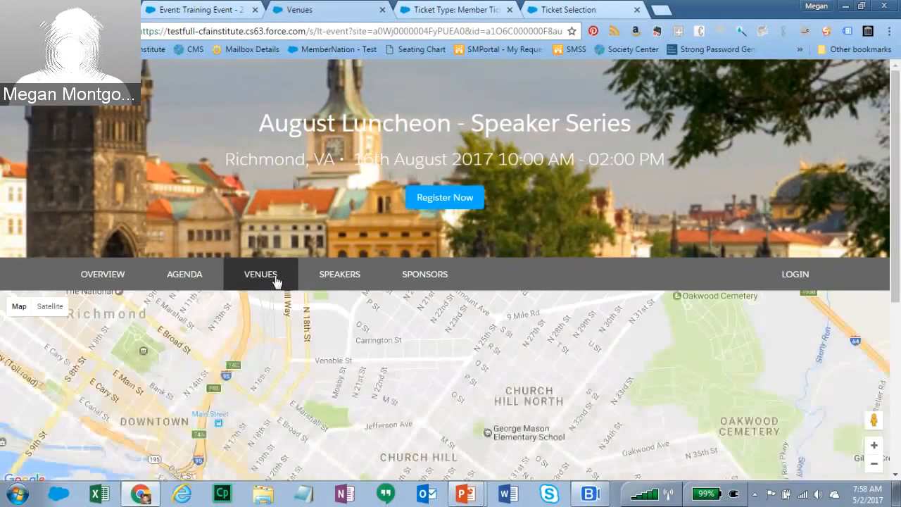
{"action": "mouse_move", "coordinate": [889, 256]}
{"action": "left_mouse_down"}
{"action": "mouse_move", "coordinate": [886, 425]}
{"action": "mouse_move", "coordinate": [897, 257]}
{"action": "left_mouse_up"}
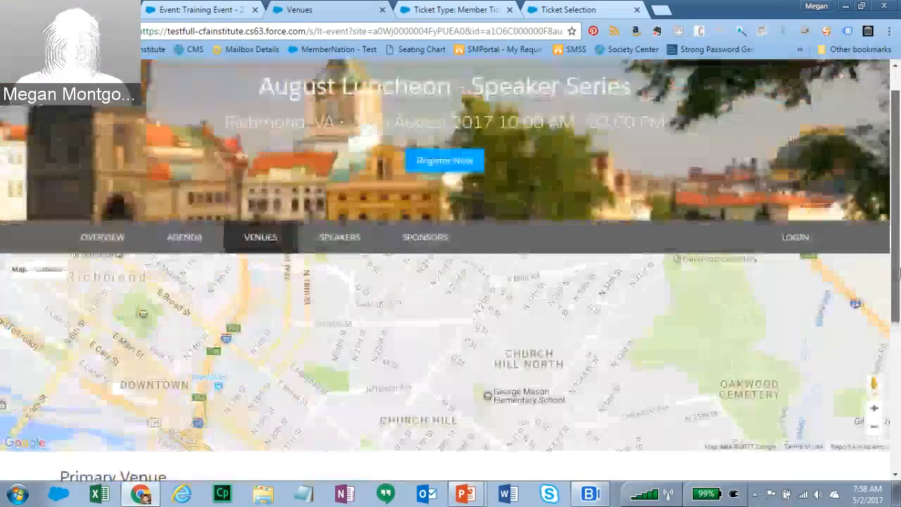
{"action": "left_click", "coordinate": [344, 238]}
{"action": "left_click", "coordinate": [149, 402]}
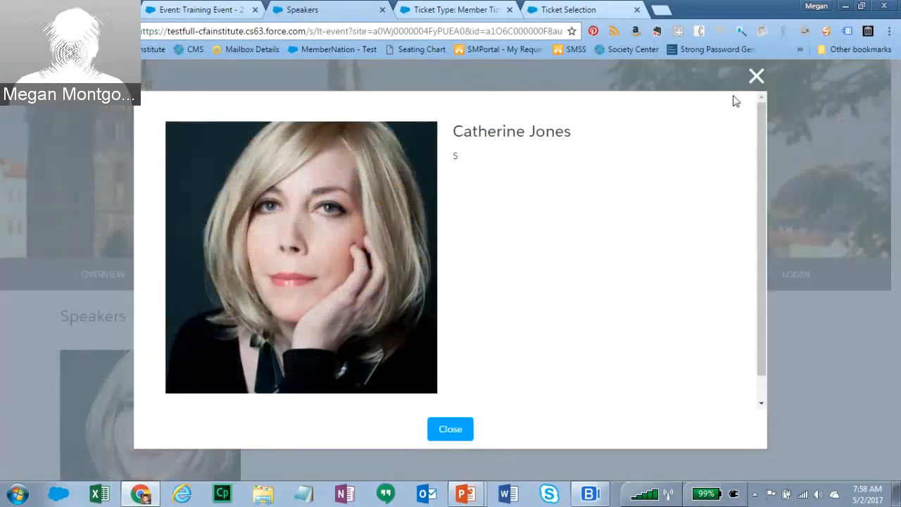
{"action": "left_click", "coordinate": [756, 76]}
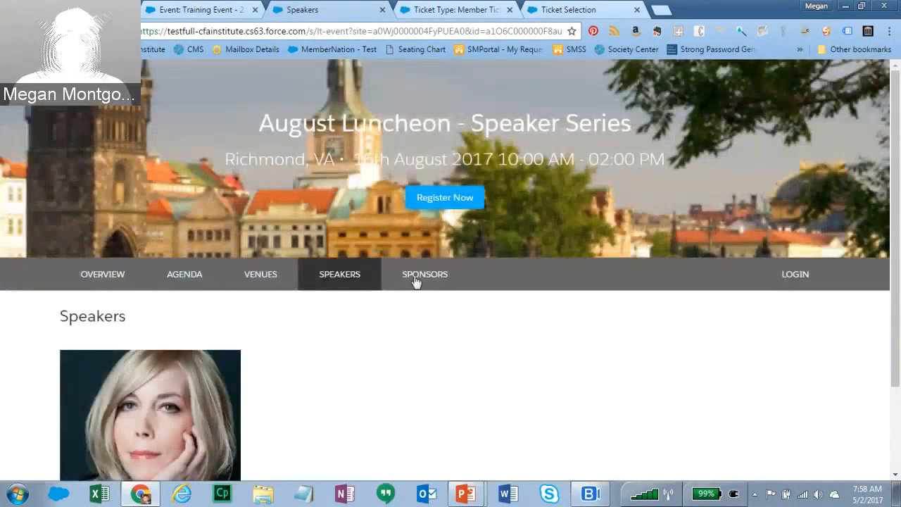
- View the Sponsors page listing the Platinum Package, then return to the Salesforce record
{"action": "left_click", "coordinate": [415, 280]}
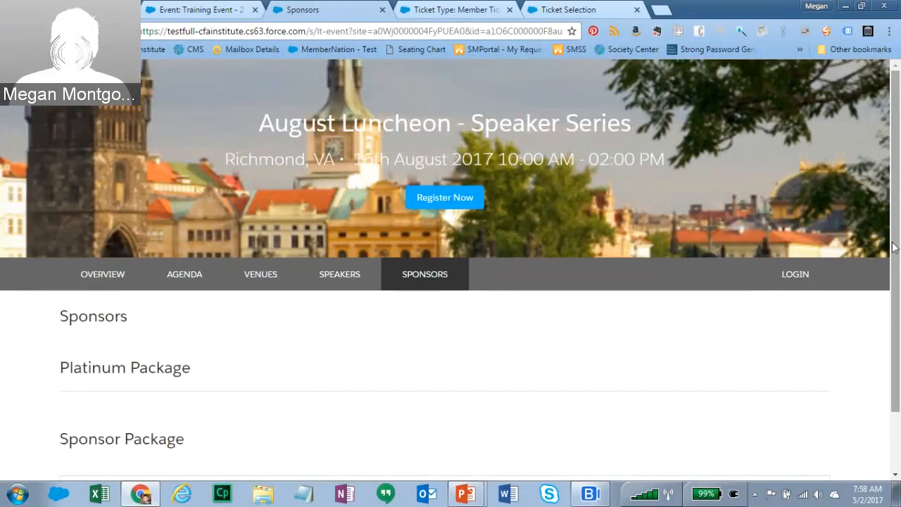
{"action": "scroll", "coordinate": [893, 246], "scroll_direction": "down", "scroll_amount": 1}
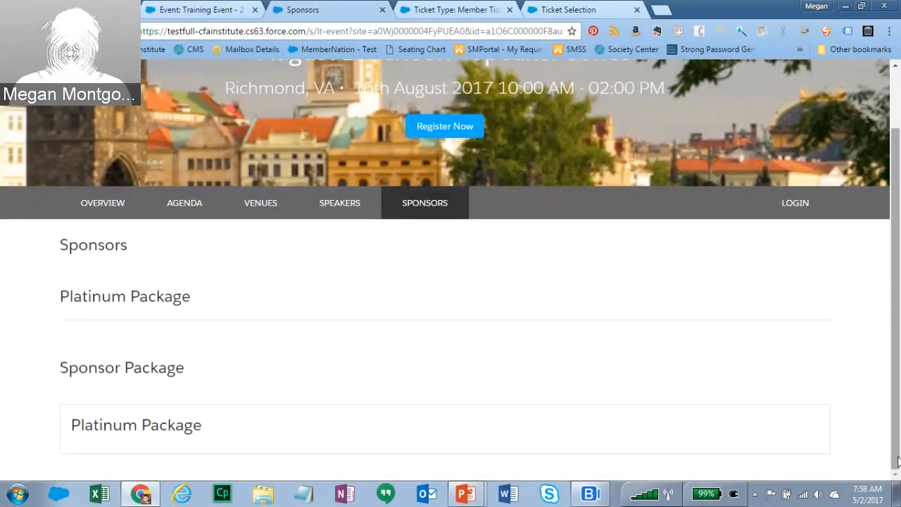
{"action": "scroll", "coordinate": [898, 461], "scroll_direction": "up", "scroll_amount": 1}
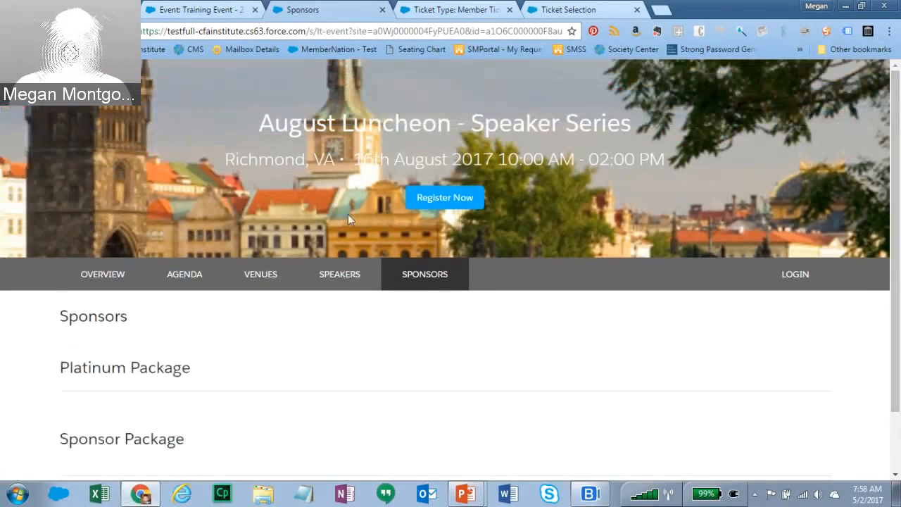
{"action": "left_click", "coordinate": [189, 11]}
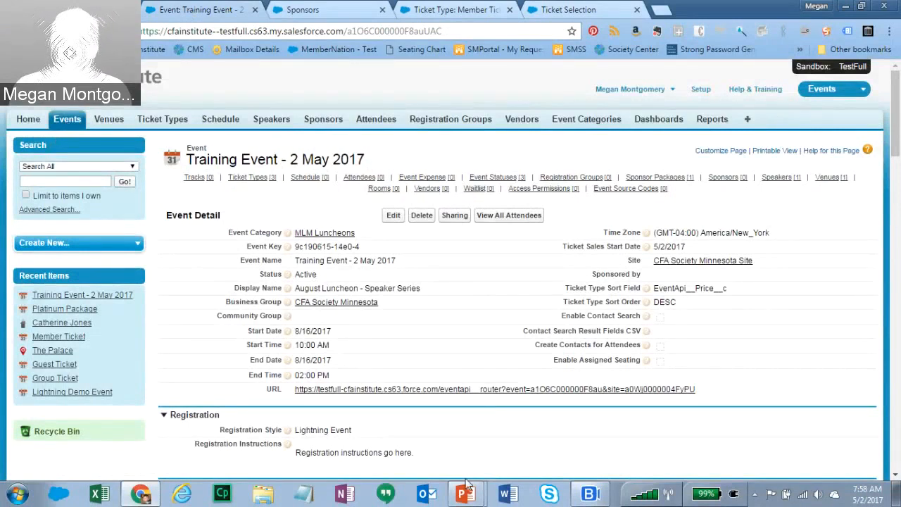
- Advance the slide show to the Clone Event and Clone Event: Demo slides, then return to Chrome
{"action": "key", "text": "alt+Tab"}
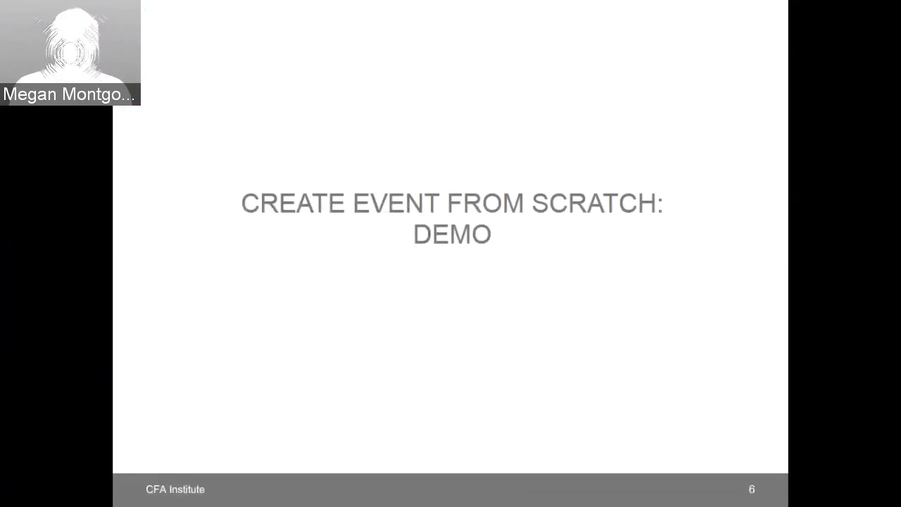
{"action": "key", "text": "Right"}
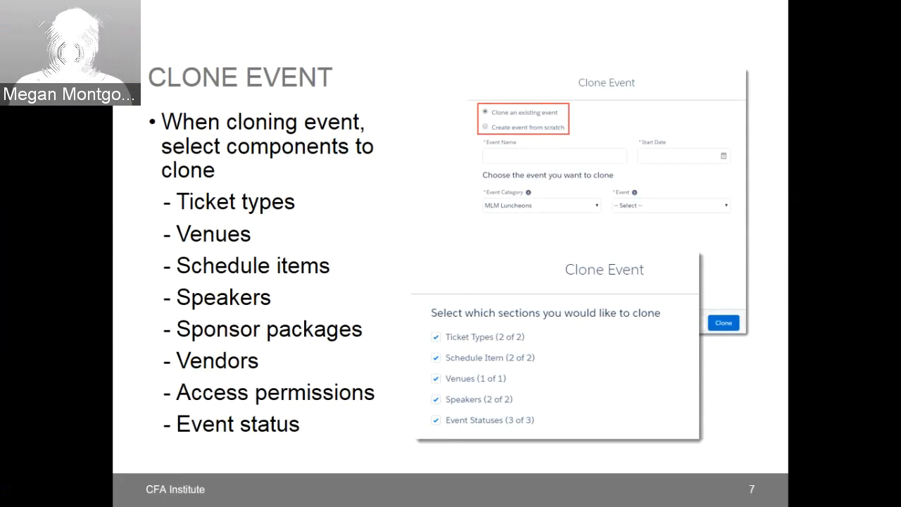
{"action": "key", "text": "Right"}
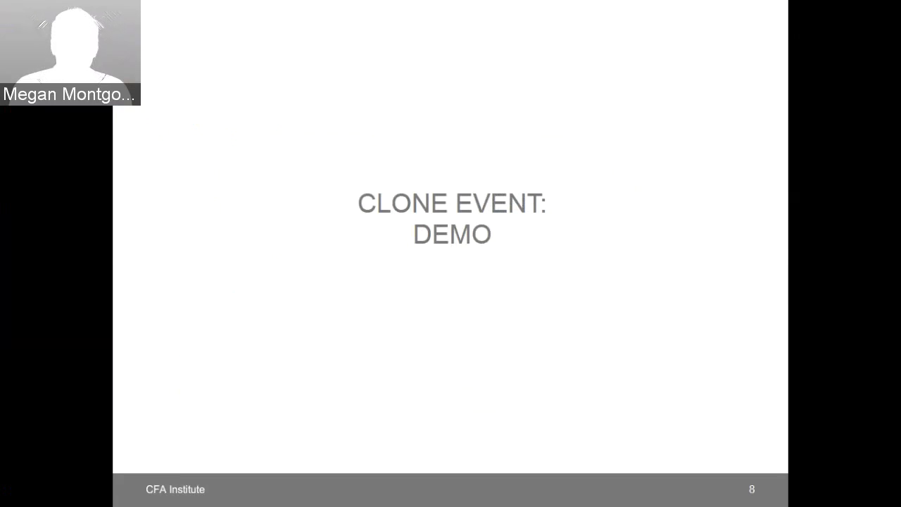
{"action": "key", "text": "alt+Tab"}
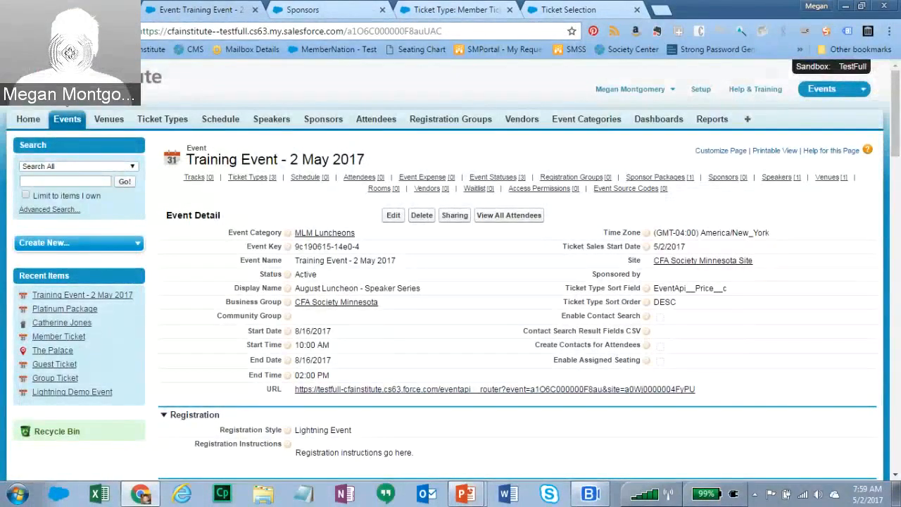
- From the events home, start cloning an event named 'Cloned Event August 2017'
{"action": "left_click", "coordinate": [67, 121]}
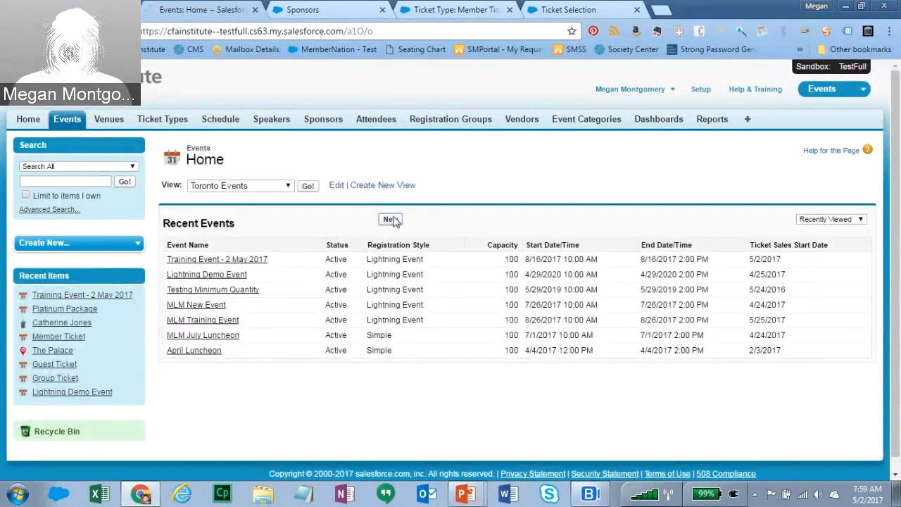
{"action": "left_click", "coordinate": [391, 219]}
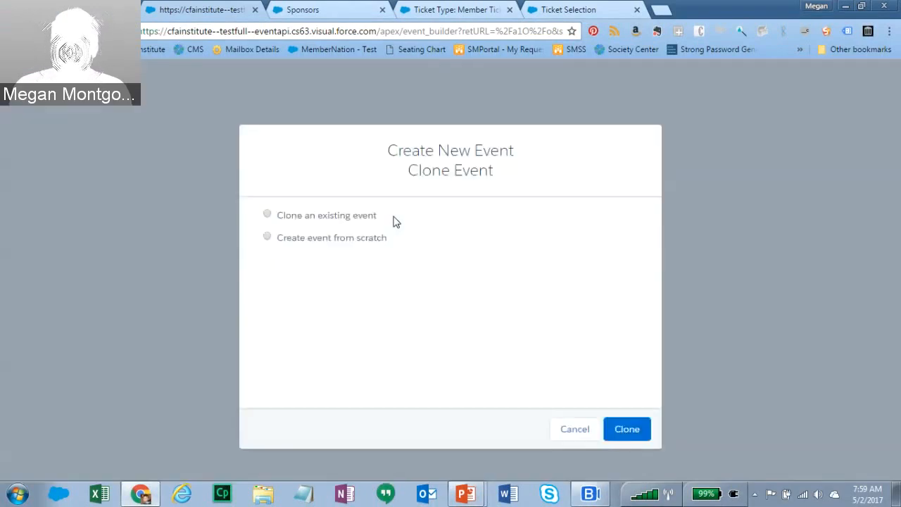
{"action": "left_click", "coordinate": [267, 214]}
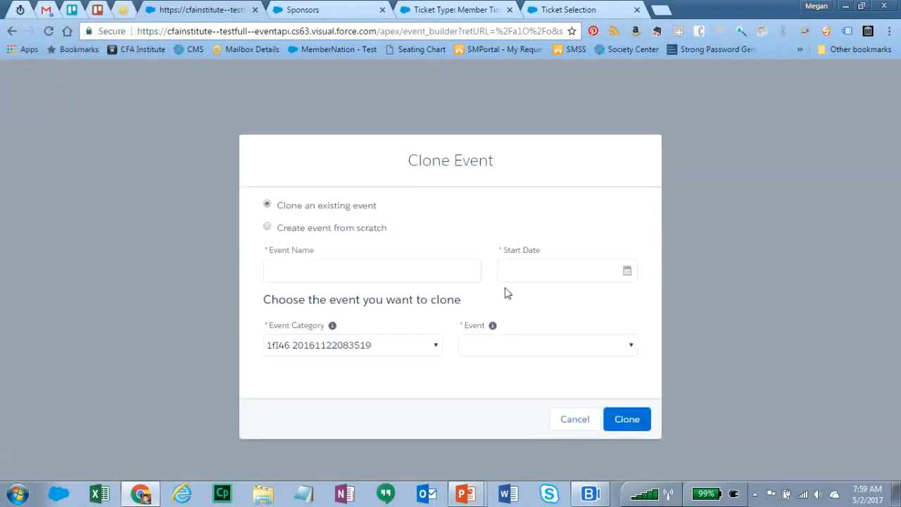
{"action": "left_click", "coordinate": [415, 277]}
{"action": "type", "text": "Clo"}
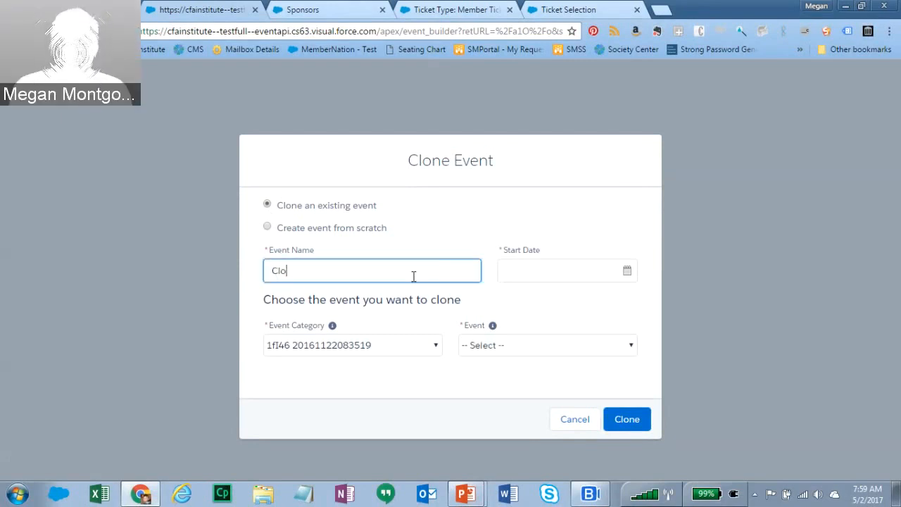
{"action": "type", "text": "ned Event "}
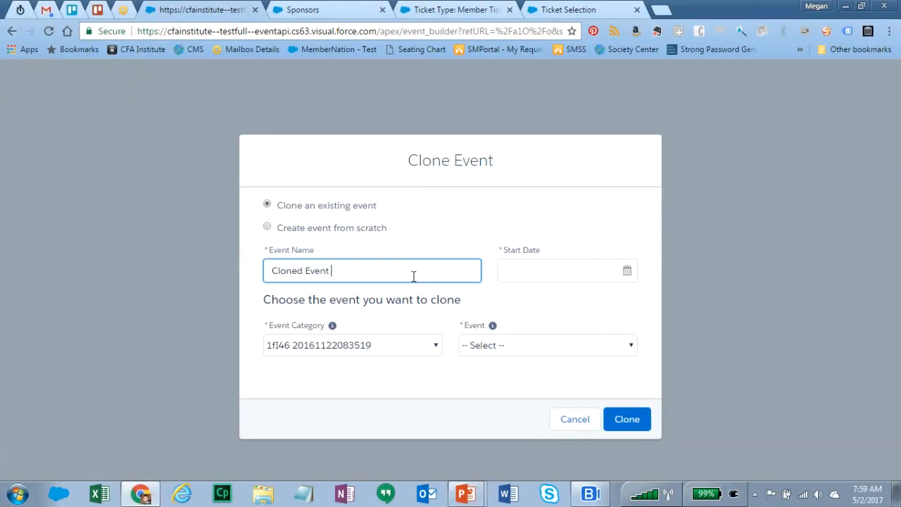
{"action": "type", "text": "August 2017"}
- Set start date 05/31/2017 and pick MLM Luncheons' Training Event - 2 May 2017 as the source
{"action": "left_click", "coordinate": [628, 273]}
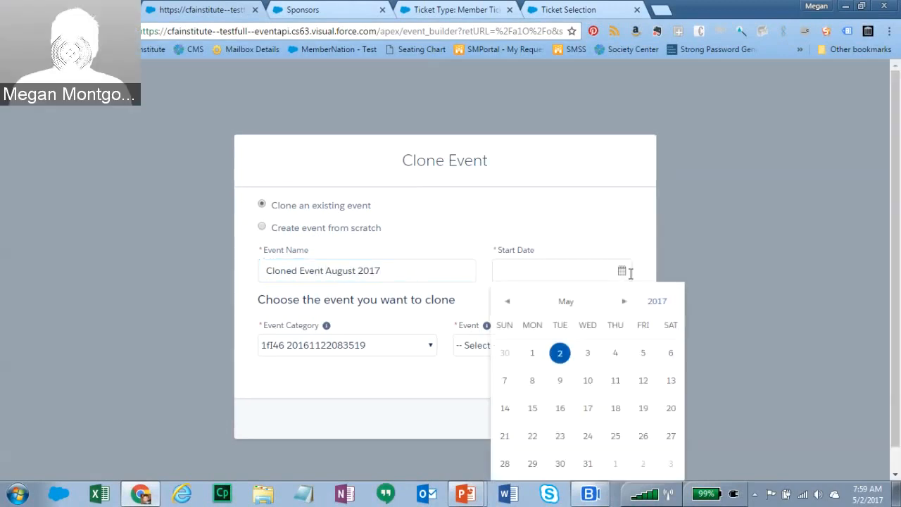
{"action": "left_click", "coordinate": [588, 465]}
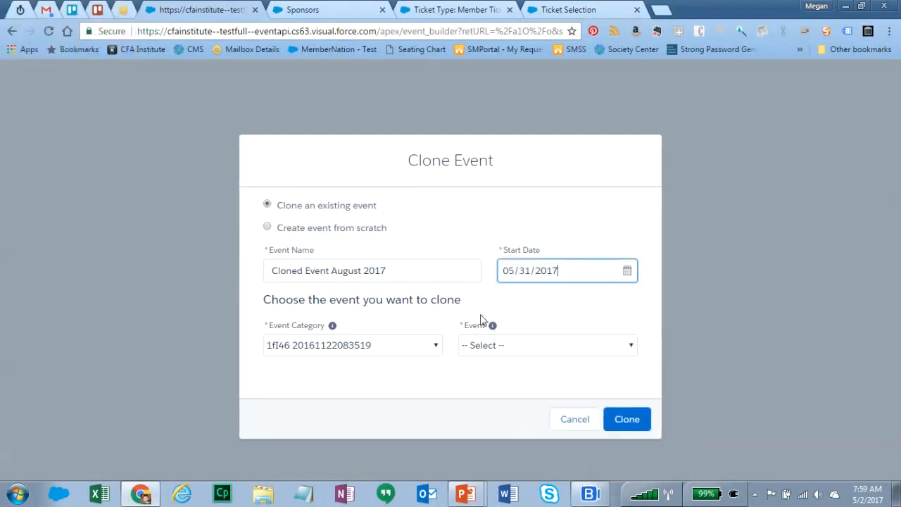
{"action": "left_click", "coordinate": [436, 352]}
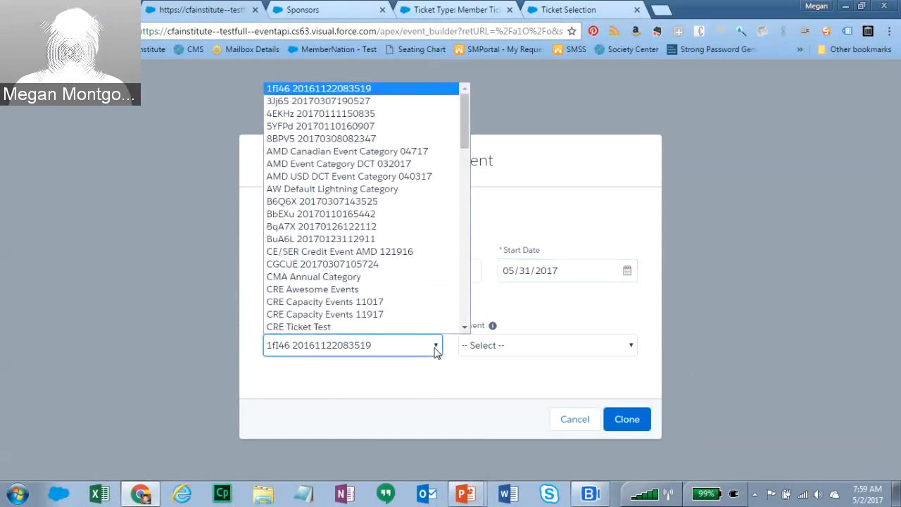
{"action": "type", "text": "mlm"}
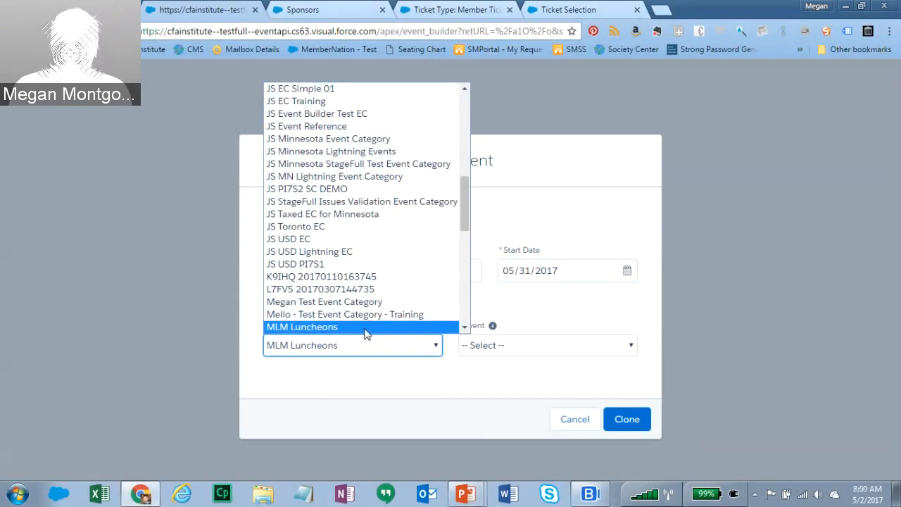
{"action": "left_click", "coordinate": [317, 329]}
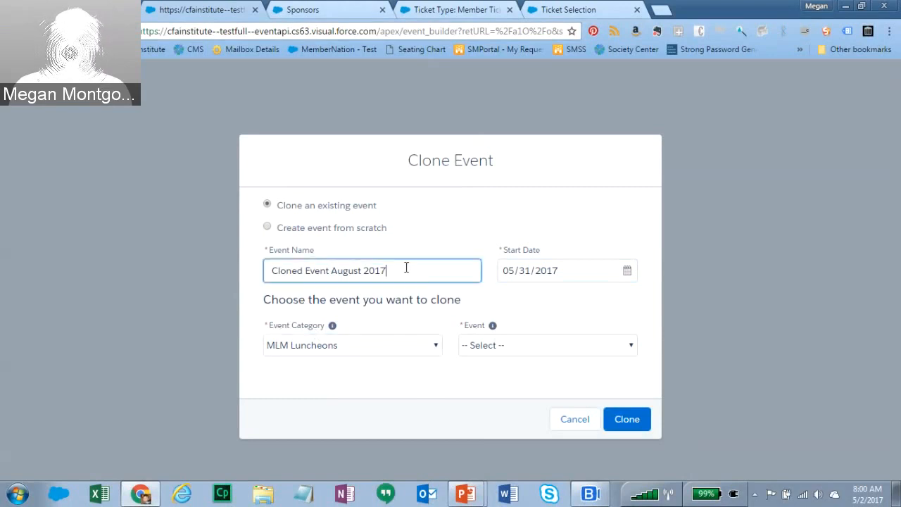
{"action": "left_click", "coordinate": [485, 349]}
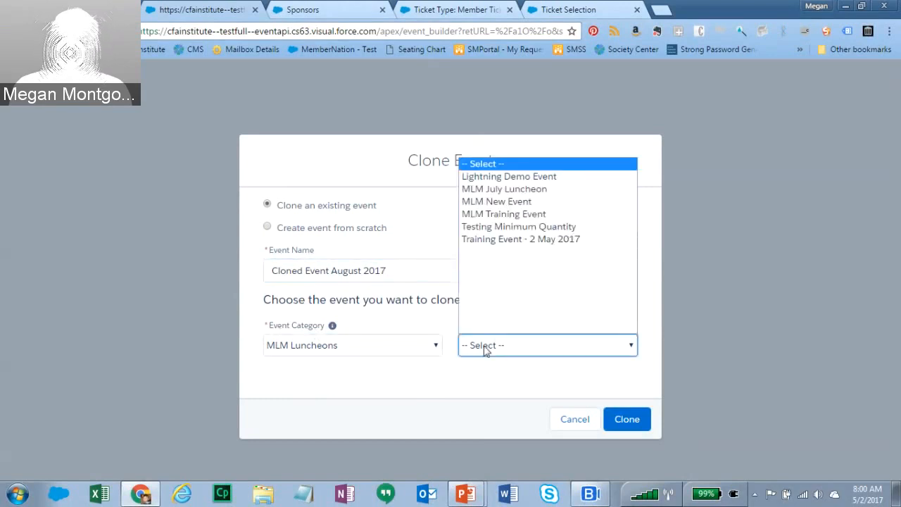
{"action": "left_click", "coordinate": [500, 242]}
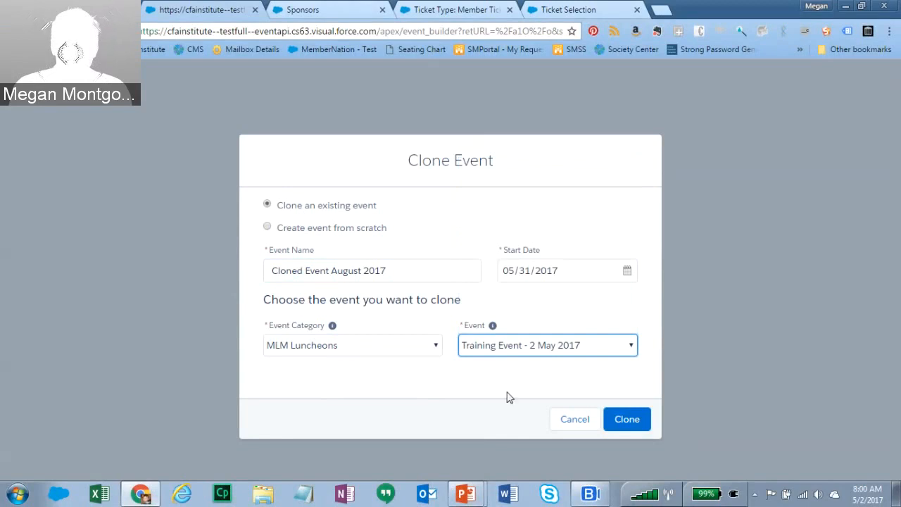
{"action": "left_click", "coordinate": [628, 419]}
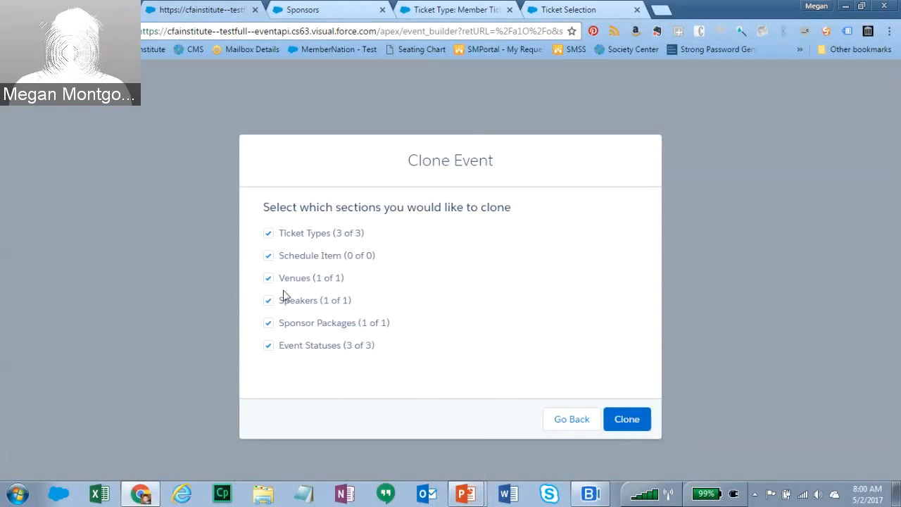
- Exclude Schedule Item (0 of 0) and clone the event into Event Builder
{"action": "left_click", "coordinate": [269, 257]}
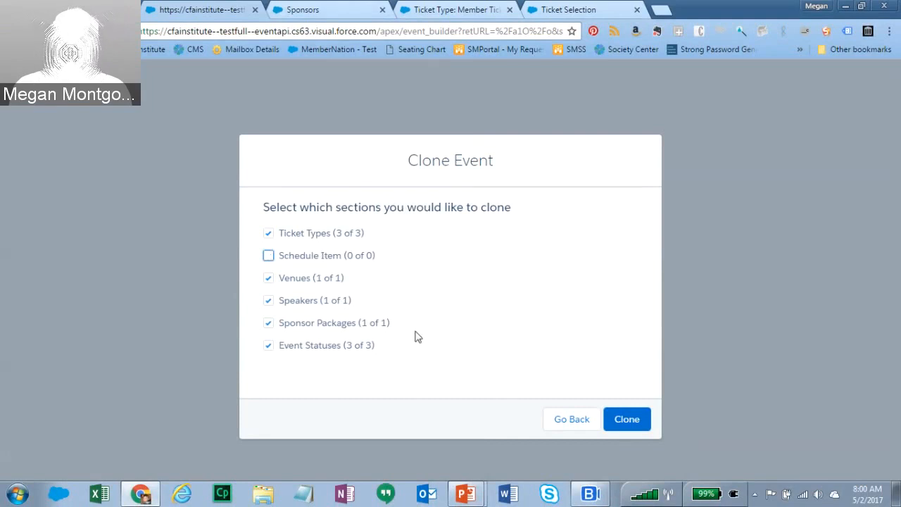
{"action": "left_click", "coordinate": [627, 418]}
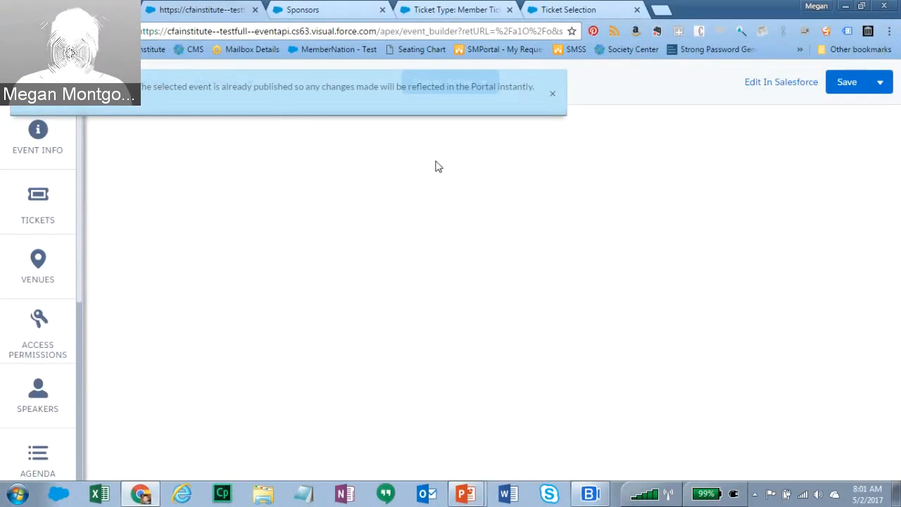
- Dismiss the already-published notice and confirm the cloned event's status is Active
{"action": "left_click", "coordinate": [553, 95]}
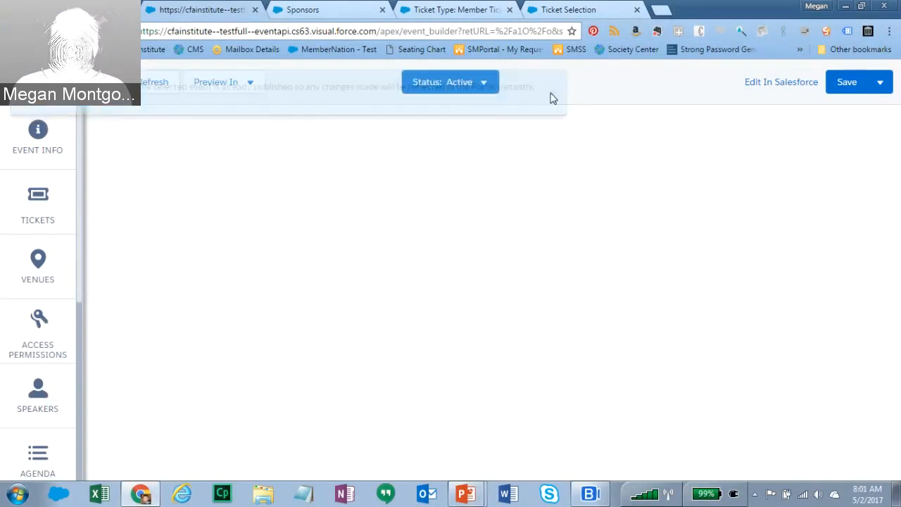
{"action": "left_click", "coordinate": [448, 82]}
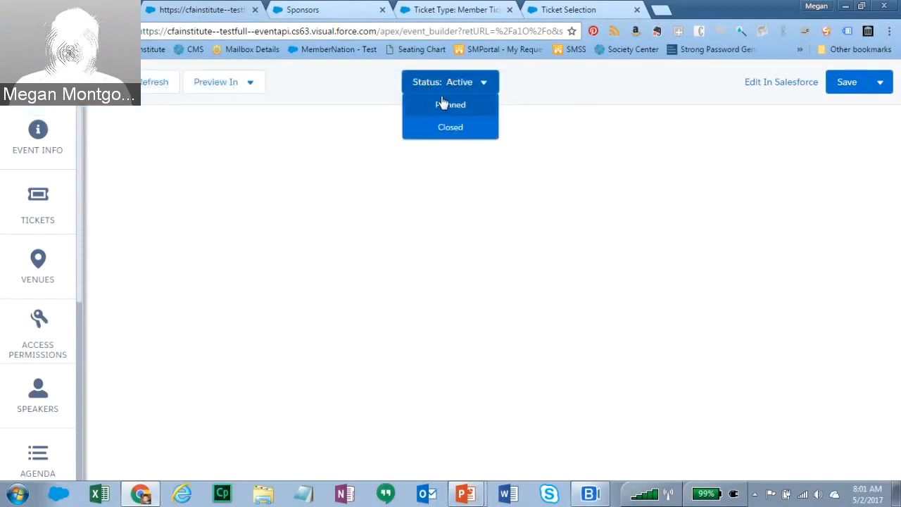
{"action": "left_click", "coordinate": [402, 177]}
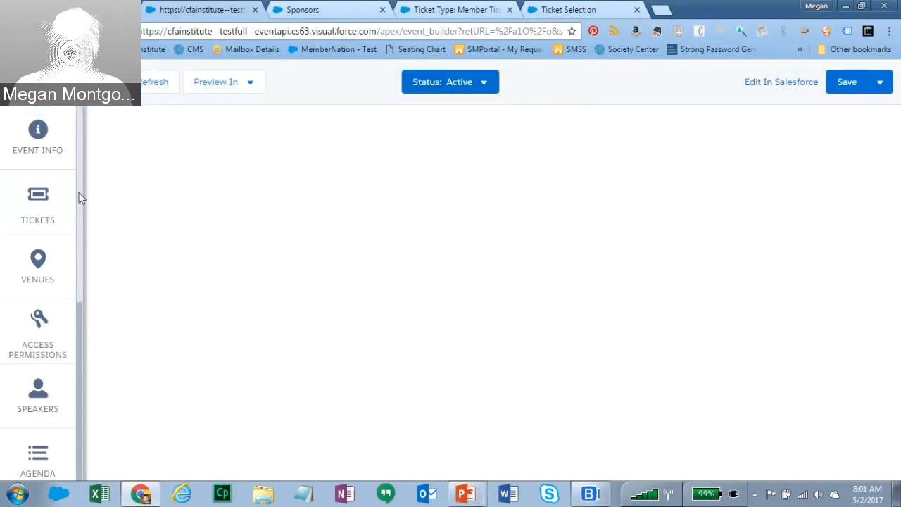
{"action": "left_click", "coordinate": [481, 86]}
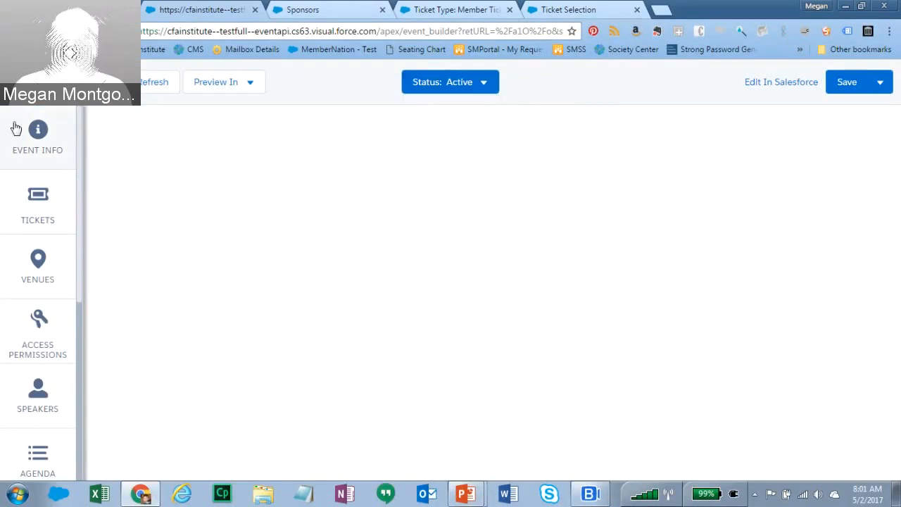
- Review Event Info, then Tickets: Group USD 100.00, Guest USD 10.00, Member USD 0.00
{"action": "left_click", "coordinate": [33, 141]}
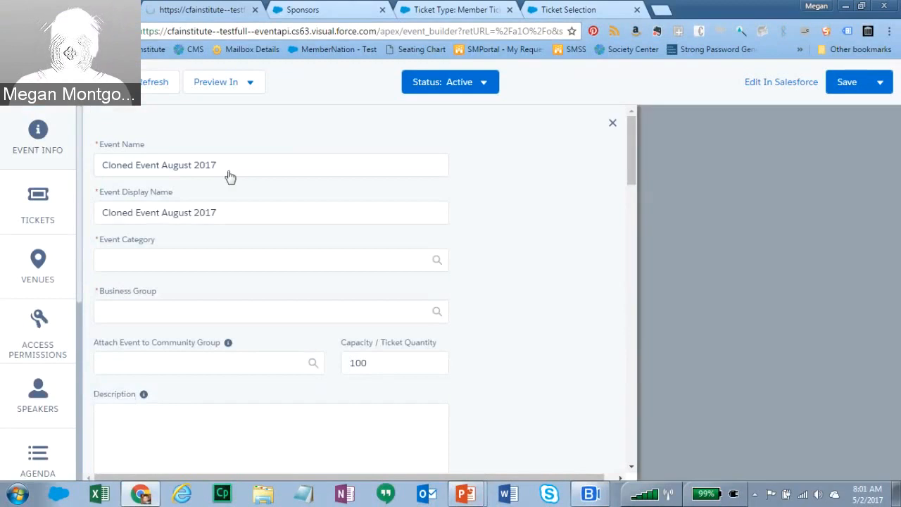
{"action": "left_click_drag", "start_coordinate": [634, 164], "coordinate": [644, 319]}
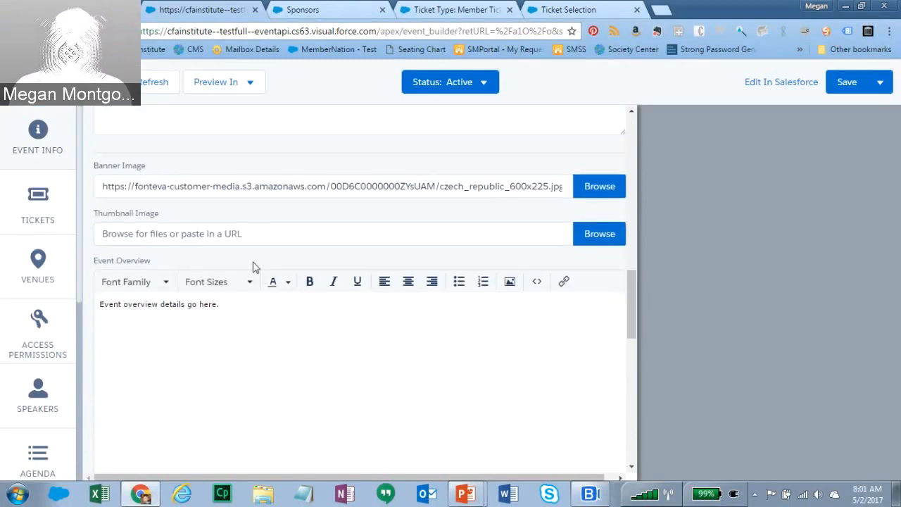
{"action": "left_click", "coordinate": [40, 196]}
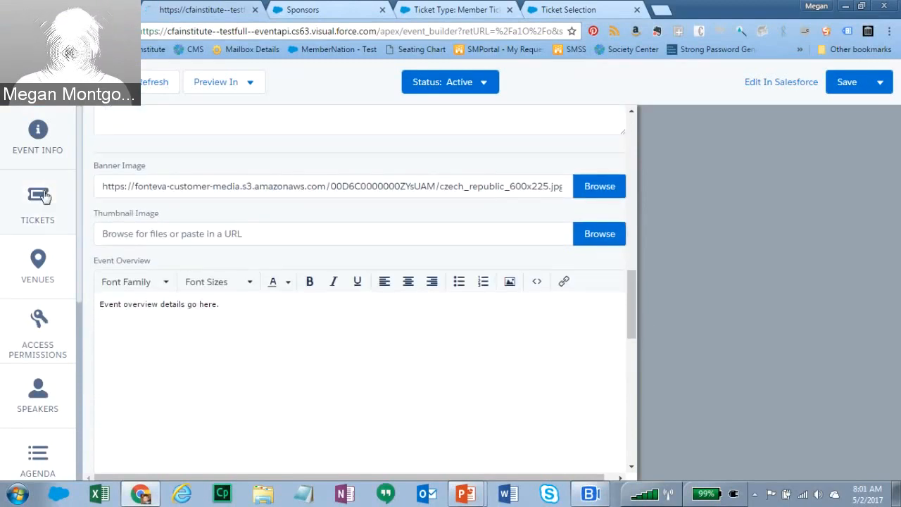
{"action": "left_click_drag", "start_coordinate": [636, 395], "coordinate": [651, 188]}
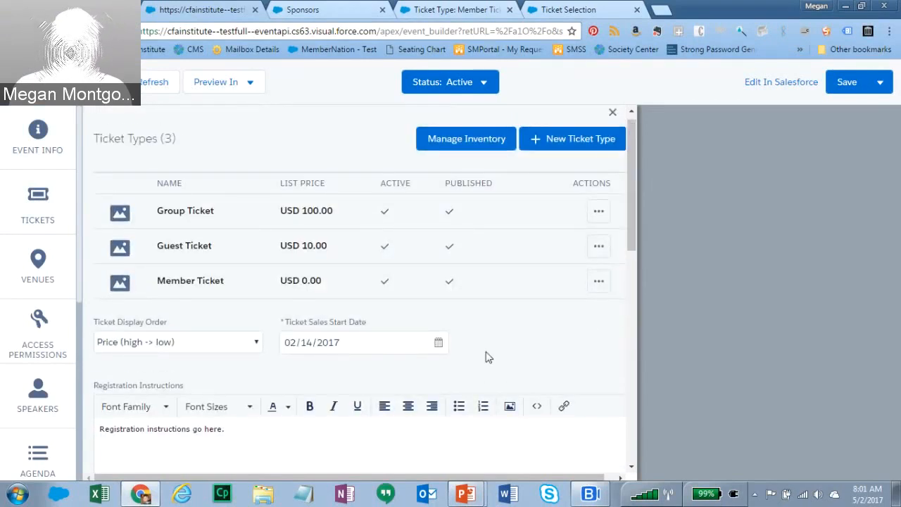
- Review the cloned event's copied venues, speakers and access permissions
{"action": "left_click_drag", "start_coordinate": [632, 240], "coordinate": [643, 256]}
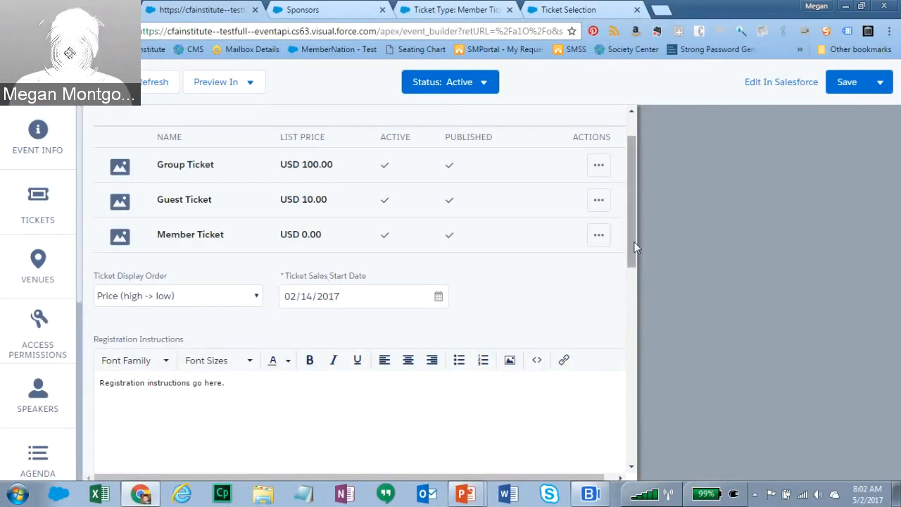
{"action": "left_click_drag", "start_coordinate": [632, 242], "coordinate": [627, 323]}
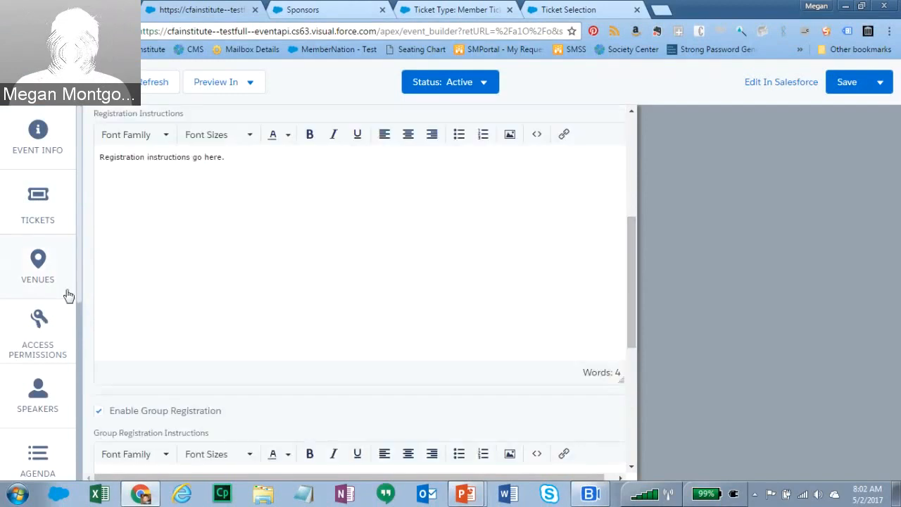
{"action": "left_click", "coordinate": [37, 266]}
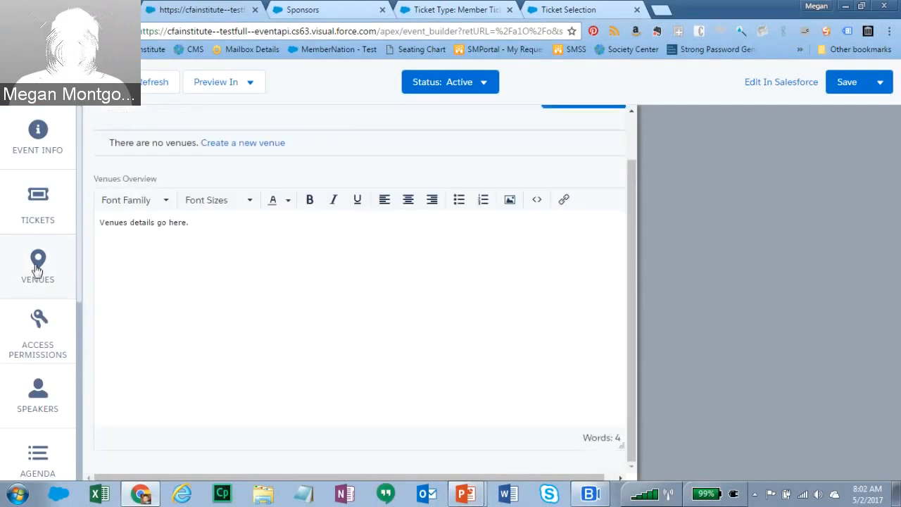
{"action": "left_click_drag", "start_coordinate": [631, 419], "coordinate": [645, 273]}
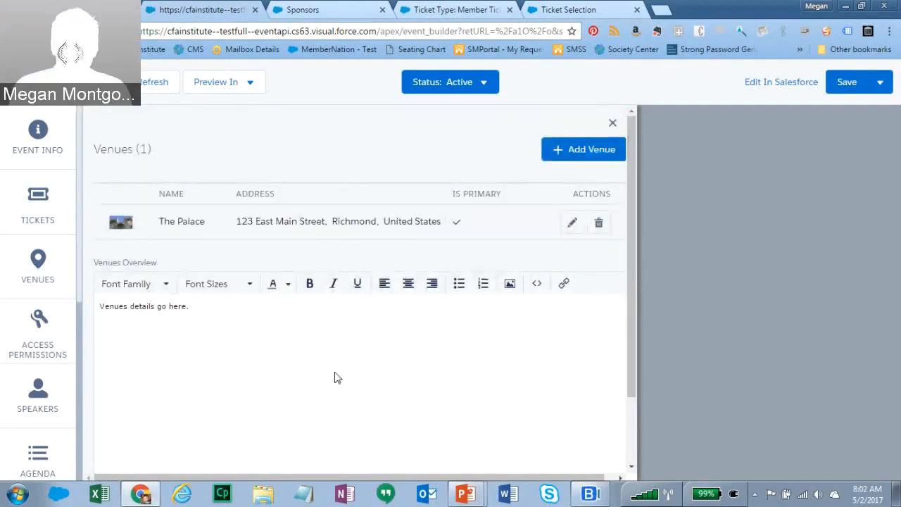
{"action": "left_click", "coordinate": [37, 398]}
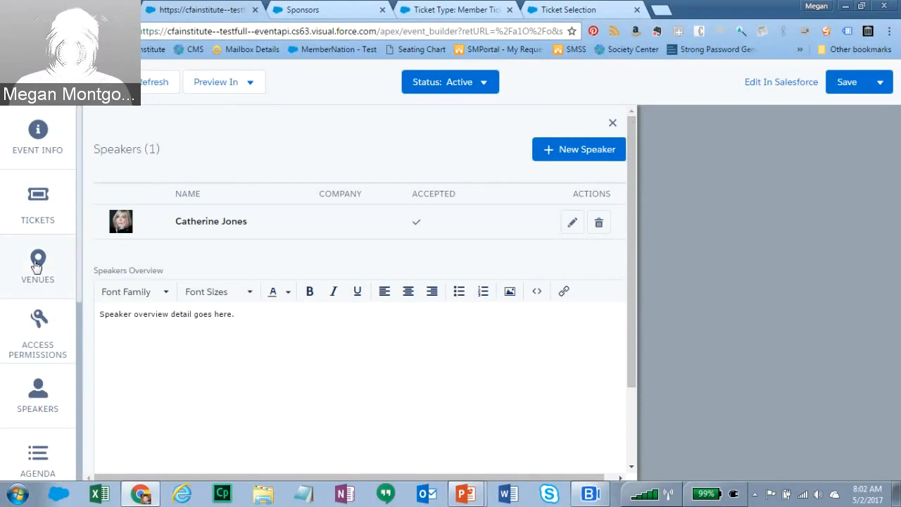
{"action": "left_click", "coordinate": [39, 333]}
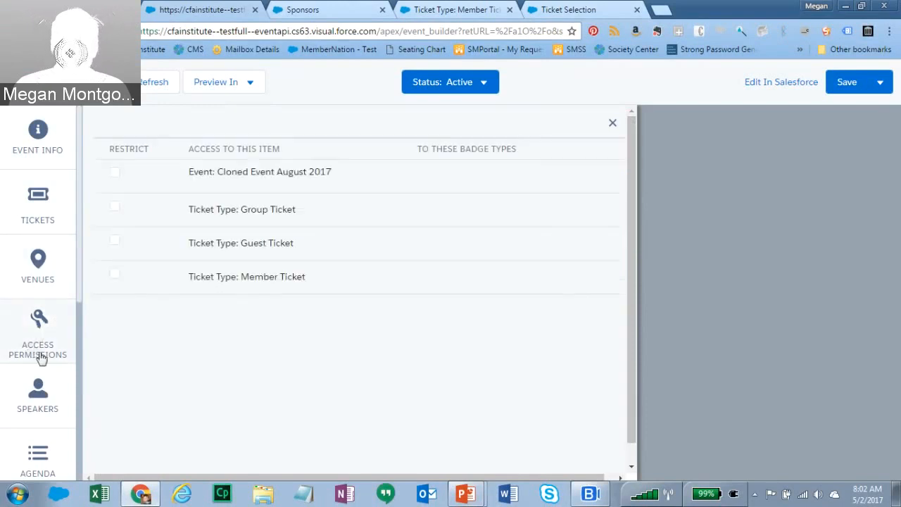
- Show the Agenda and scroll to Schedule Items, which lists 0 items
{"action": "left_click", "coordinate": [39, 453]}
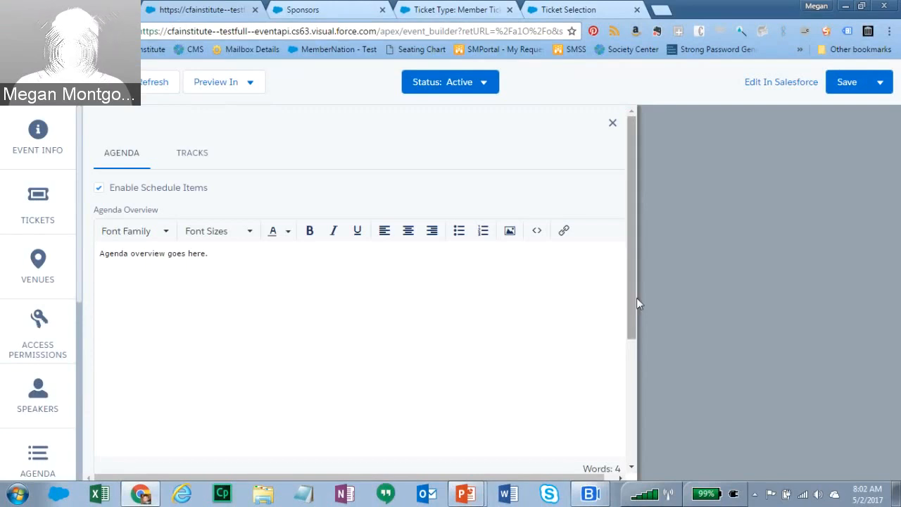
{"action": "left_click_drag", "start_coordinate": [634, 298], "coordinate": [620, 401]}
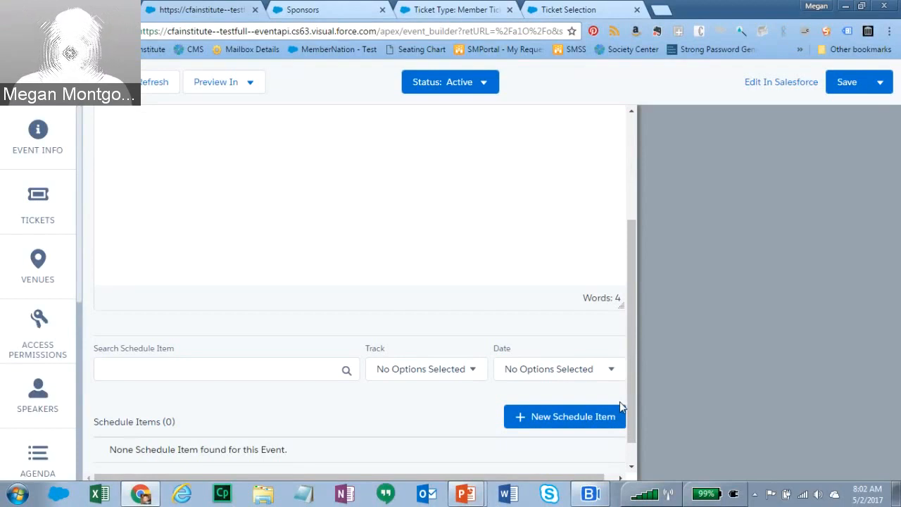
{"action": "left_click_drag", "start_coordinate": [630, 398], "coordinate": [632, 436]}
{"action": "scroll", "coordinate": [81, 331], "scroll_direction": "down", "scroll_amount": 1}
{"action": "scroll", "coordinate": [82, 331], "scroll_direction": "down", "scroll_amount": 1}
{"action": "scroll", "coordinate": [82, 341], "scroll_direction": "up", "scroll_amount": 2}
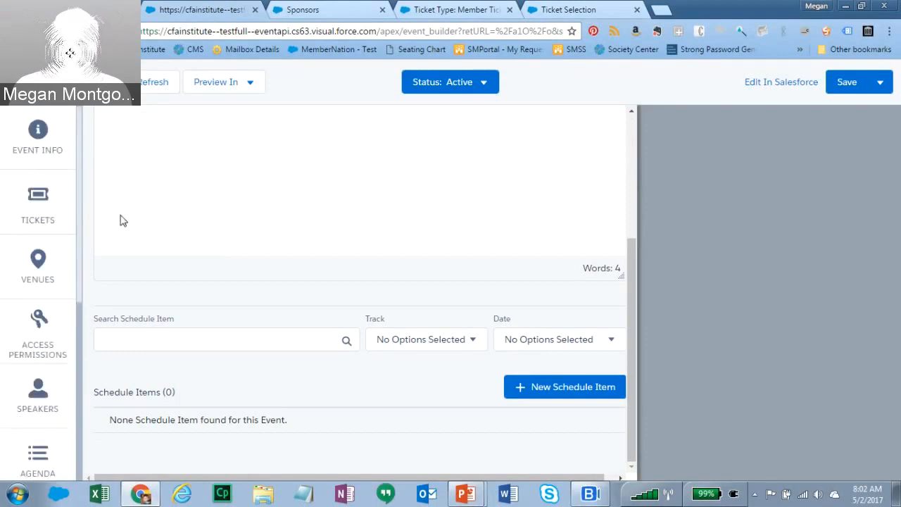